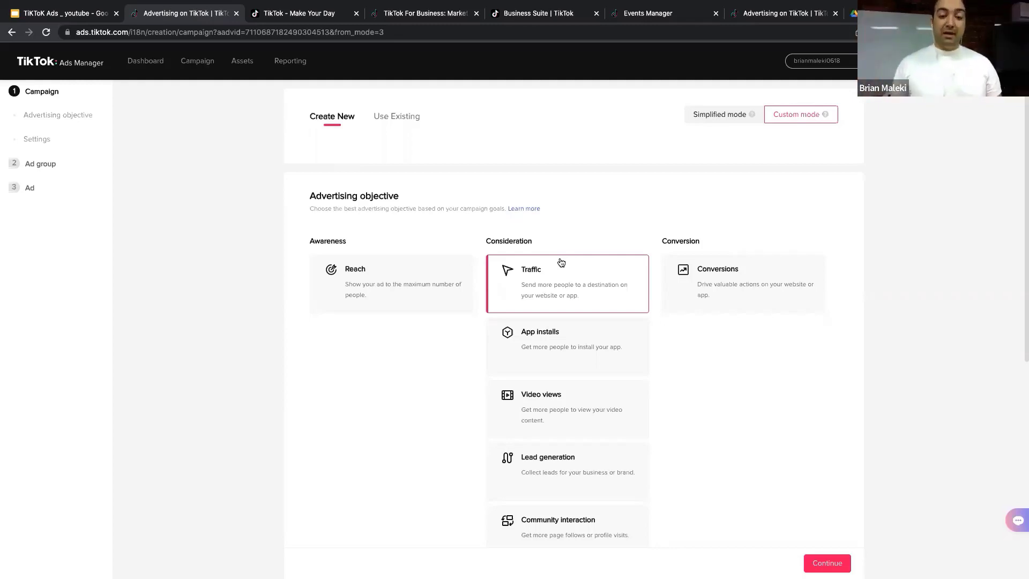
Try the Video views advertising objective and switch the selection to Lead generation
scroll(568, 313, down, 1)
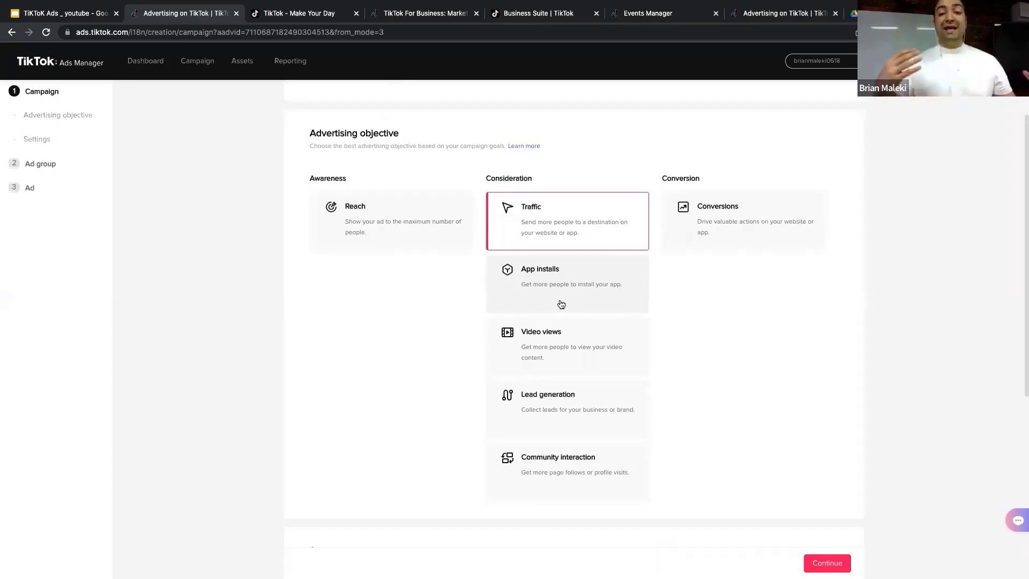
click(557, 336)
scroll(558, 336, down, 4)
scroll(559, 336, up, 4)
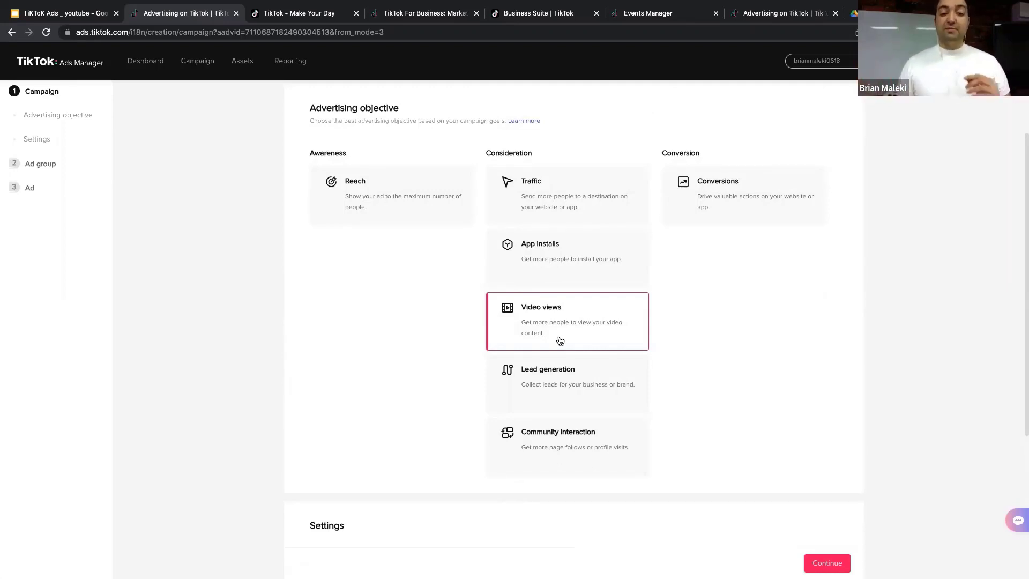
click(574, 373)
scroll(577, 377, up, 6)
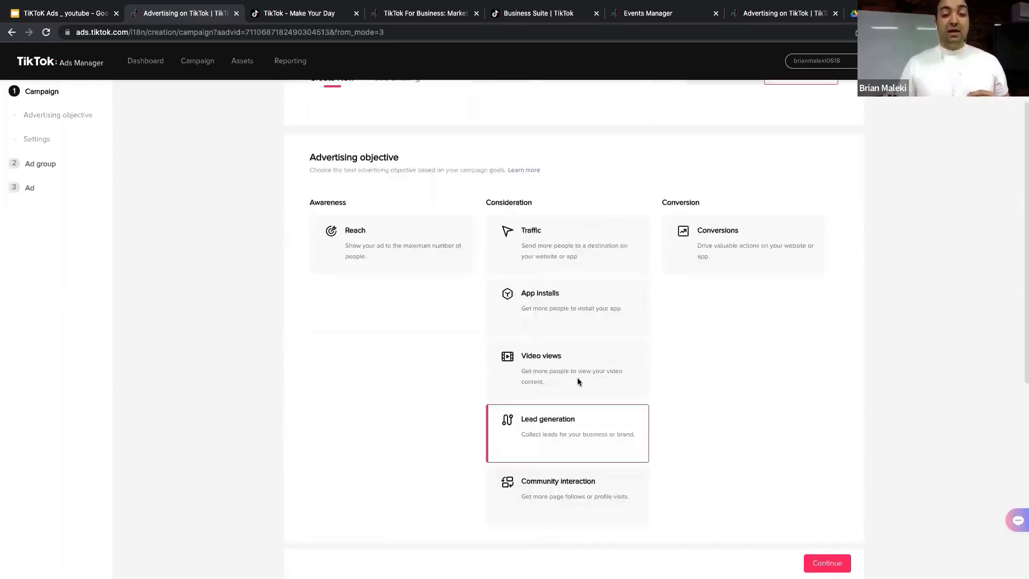
scroll(578, 381, up, 1)
scroll(576, 376, down, 2)
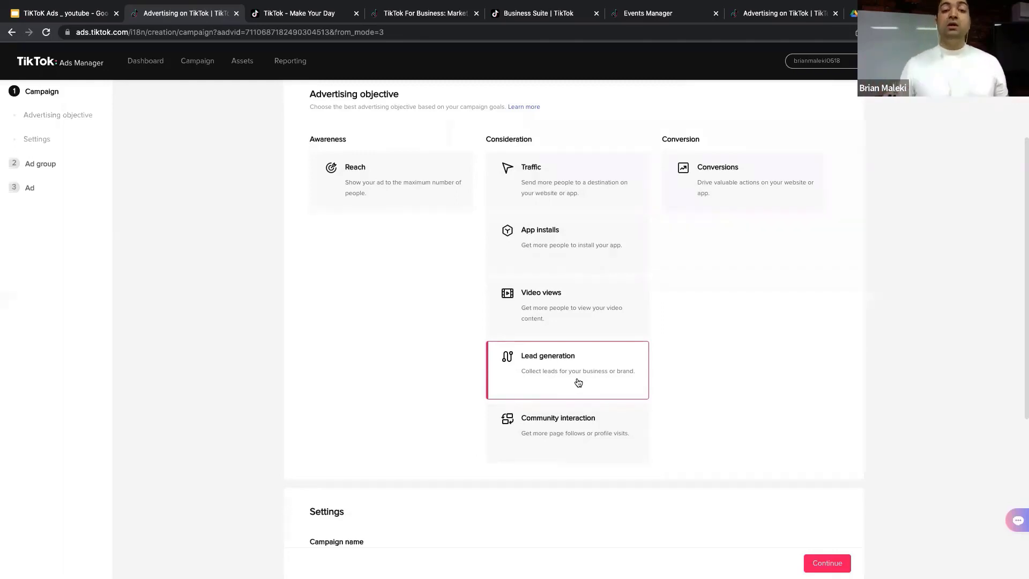
Switch to the Google Slides deck, present slide 10 defining a lead, and return to the TikTok Ads Manager campaign setup
click(59, 12)
scroll(59, 322, down, 2)
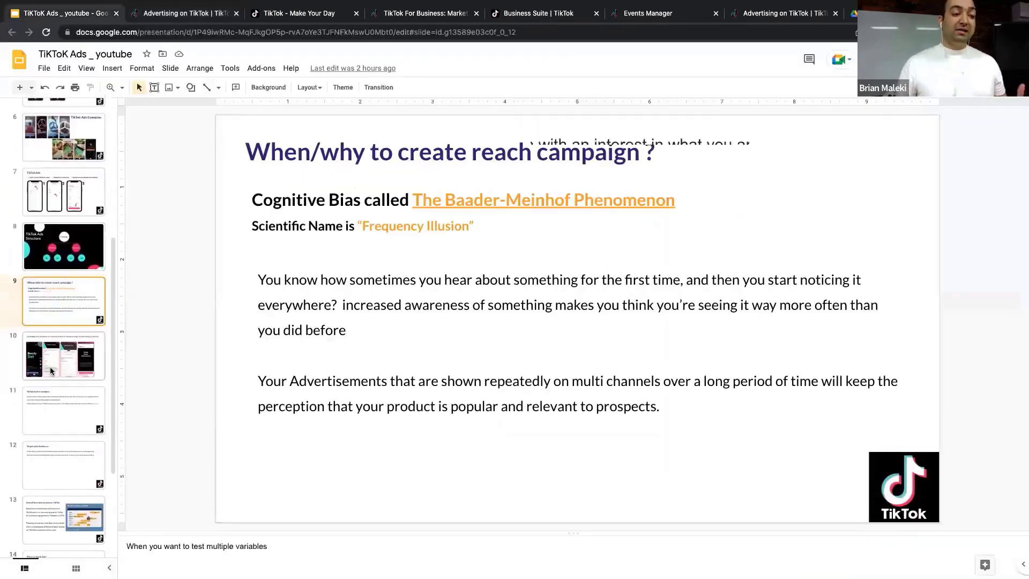
click(50, 367)
click(905, 59)
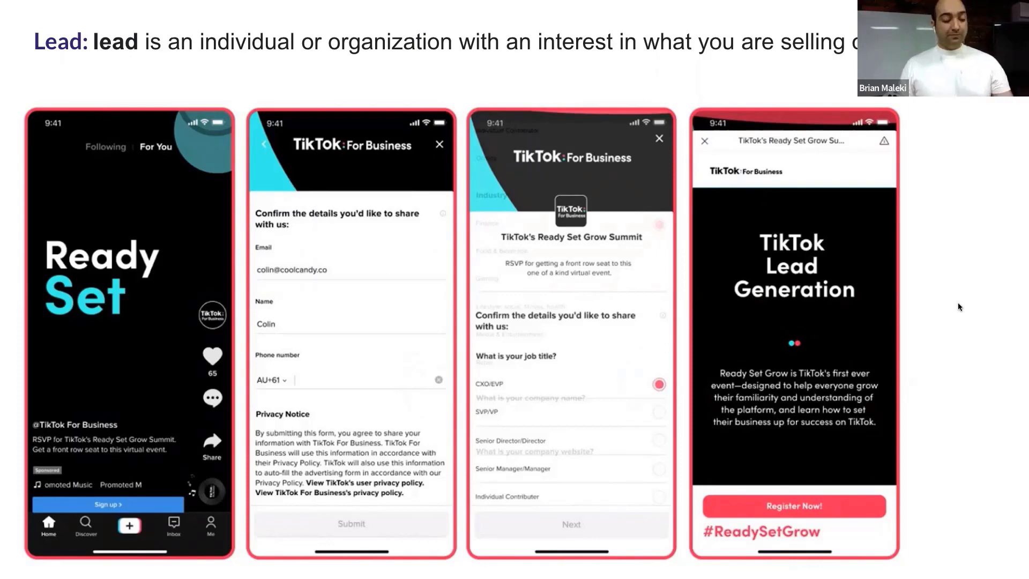
key(Escape)
click(201, 16)
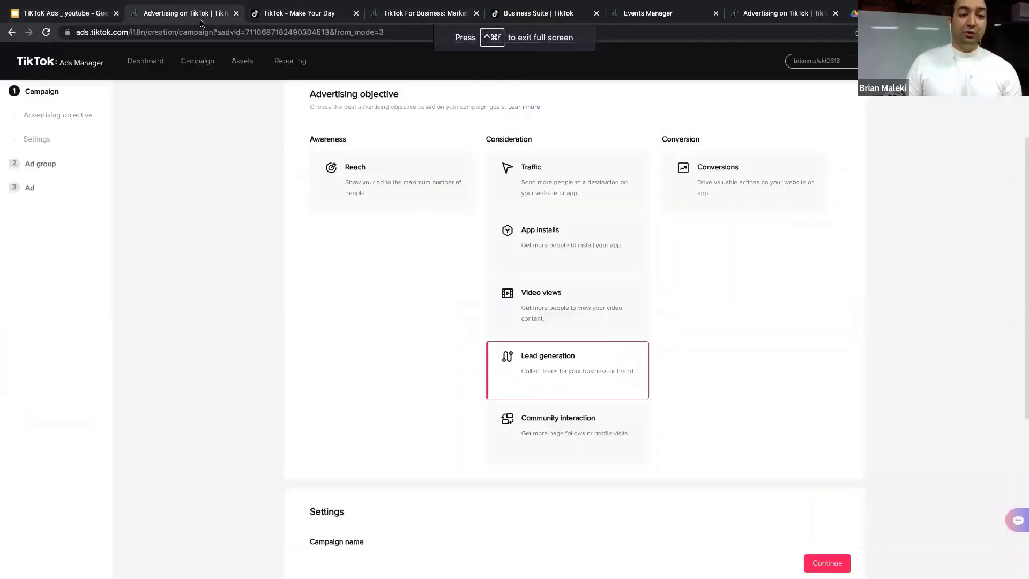
Try the Community interaction objective and change the selection to Conversions
click(558, 426)
scroll(559, 423, up, 5)
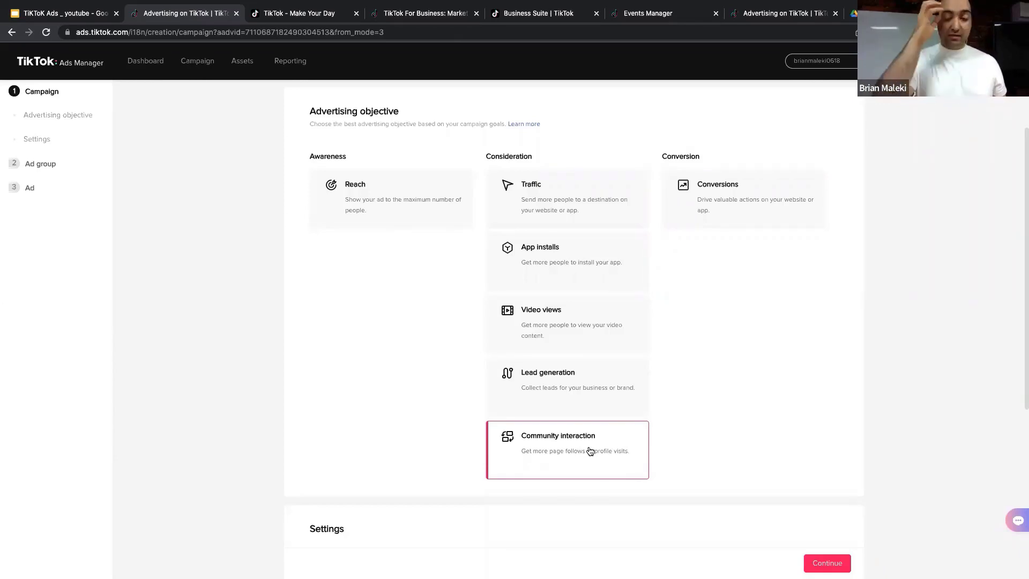
click(750, 189)
scroll(750, 190, up, 7)
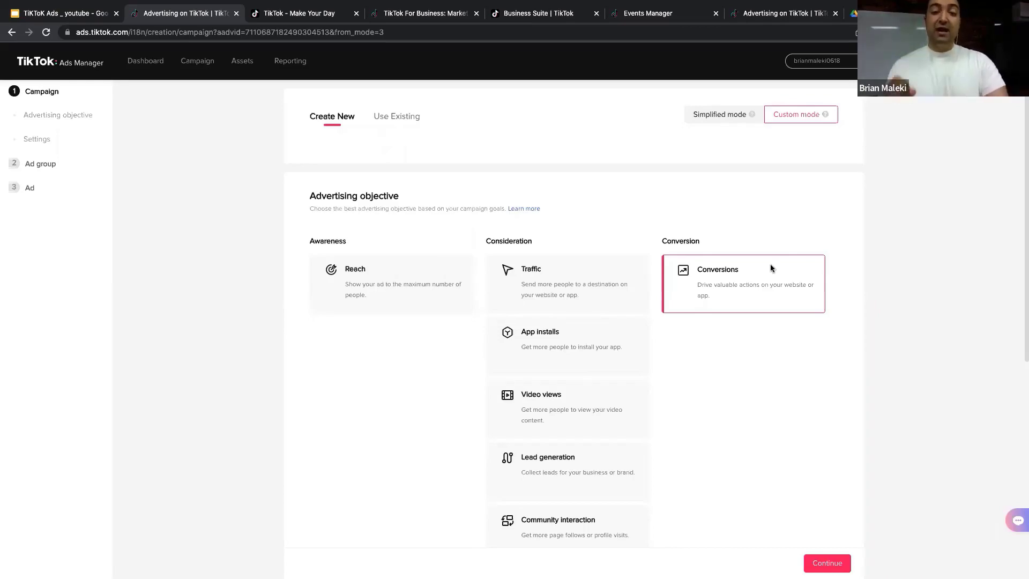
Compare the Traffic and Conversions objectives by selecting each, and look over the campaign settings for Conversions
click(552, 287)
scroll(553, 287, up, 7)
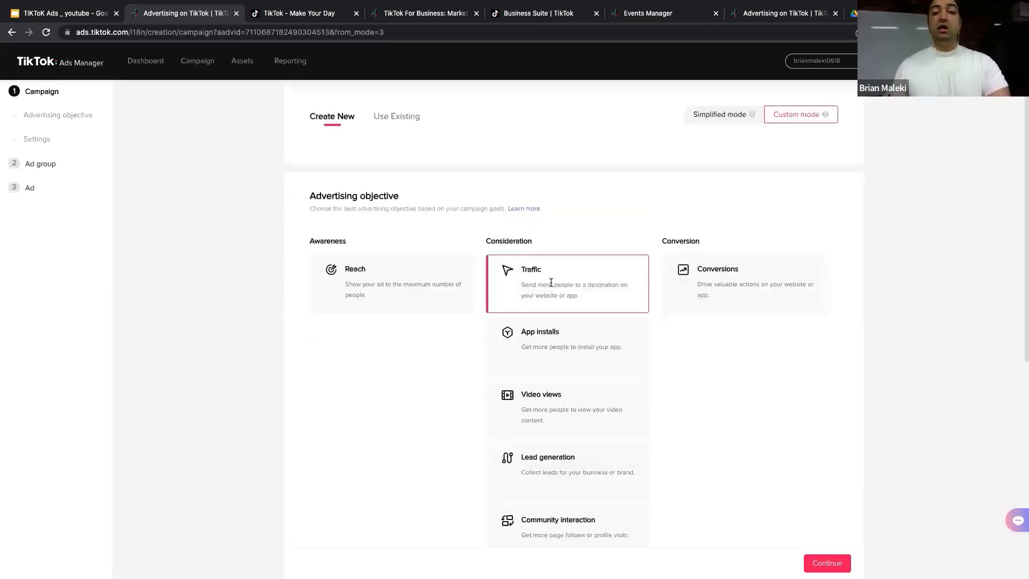
click(716, 287)
scroll(721, 289, up, 2)
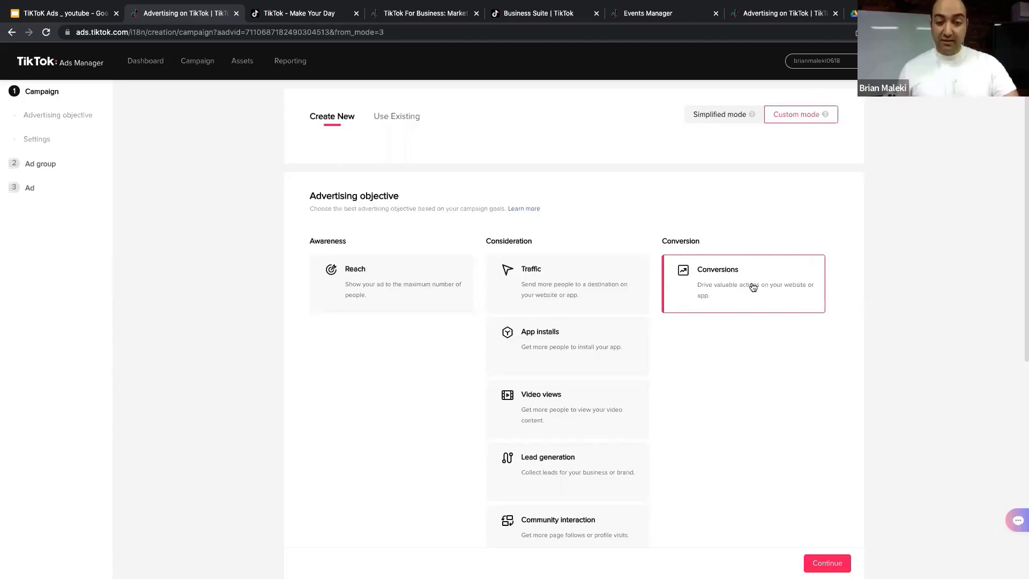
scroll(621, 288, down, 7)
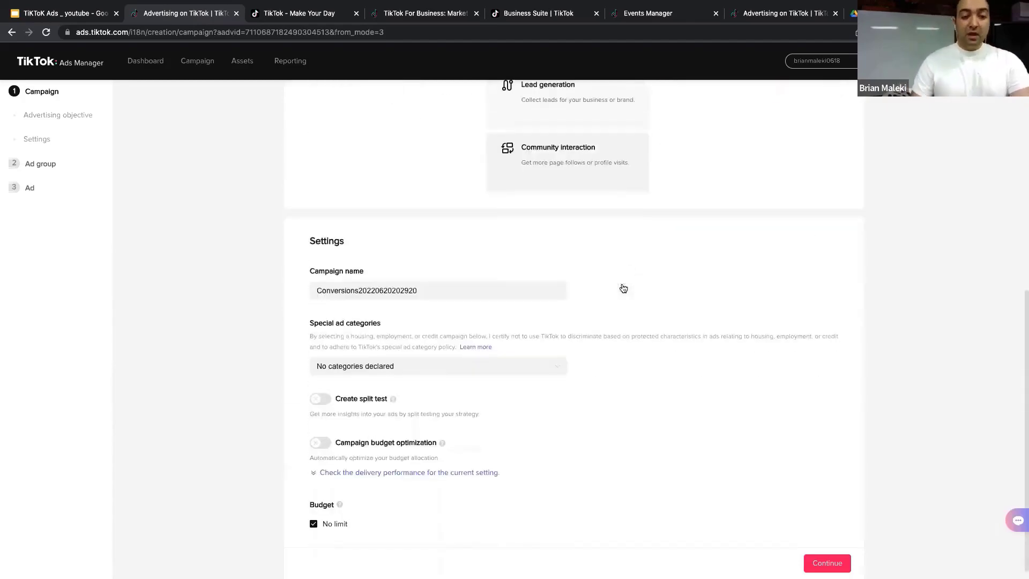
scroll(622, 283, up, 7)
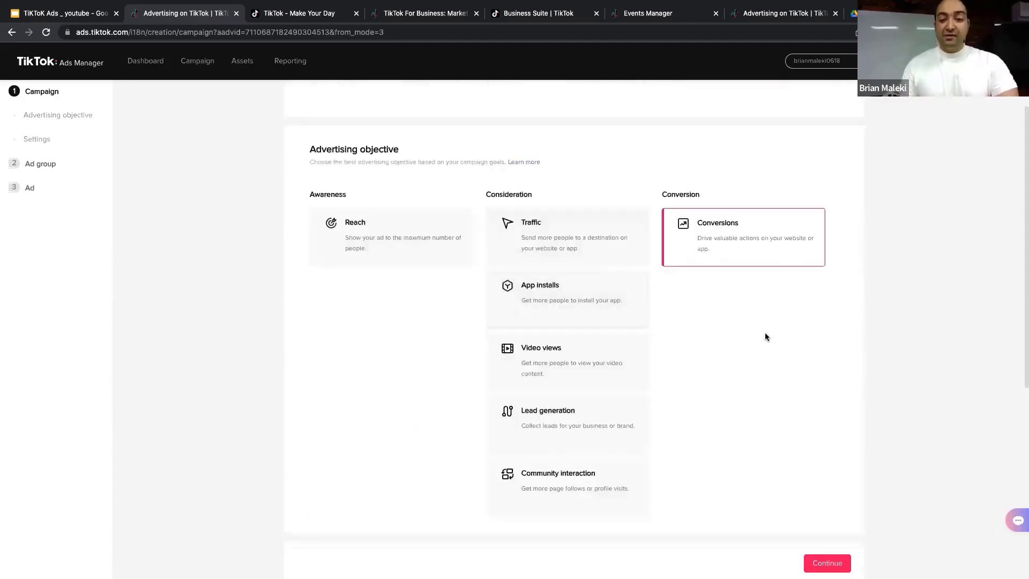
Choose Traffic as the campaign's advertising objective and go to its campaign settings
click(591, 228)
scroll(592, 227, down, 5)
scroll(593, 228, up, 2)
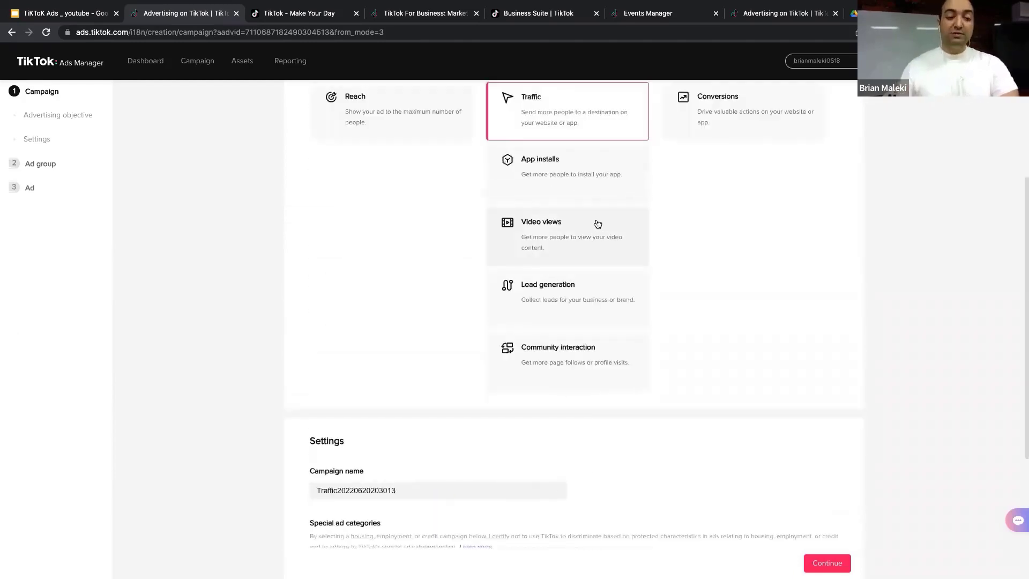
scroll(603, 221, down, 4)
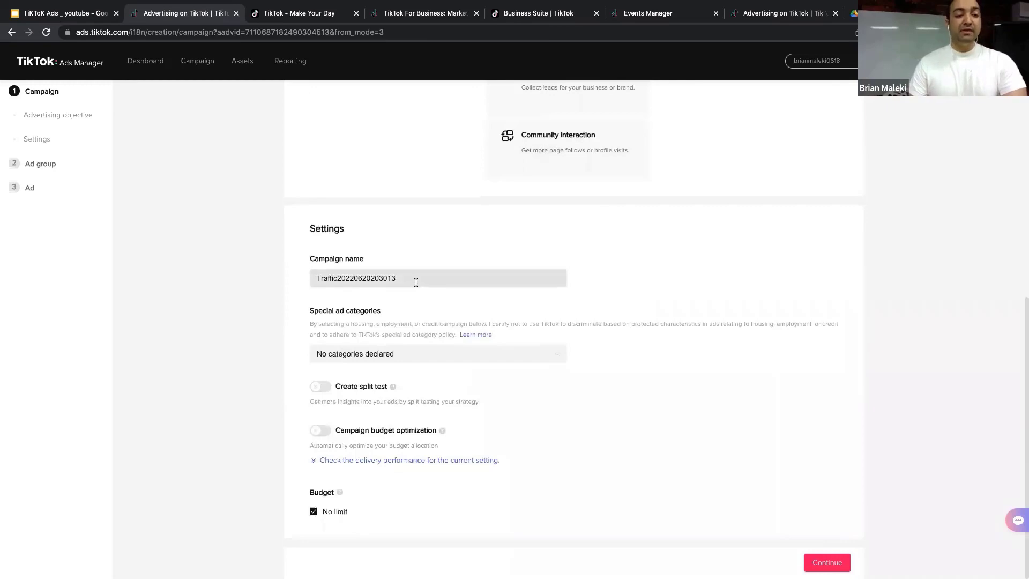
Highlight the campaign name and examine the special ad category options without declaring any
drag(395, 278, 316, 274)
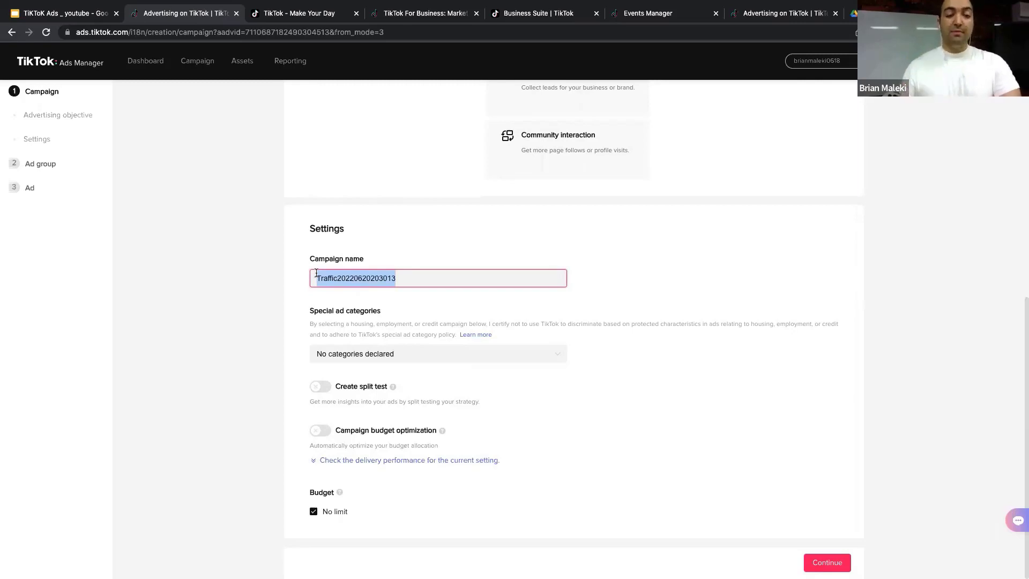
click(262, 265)
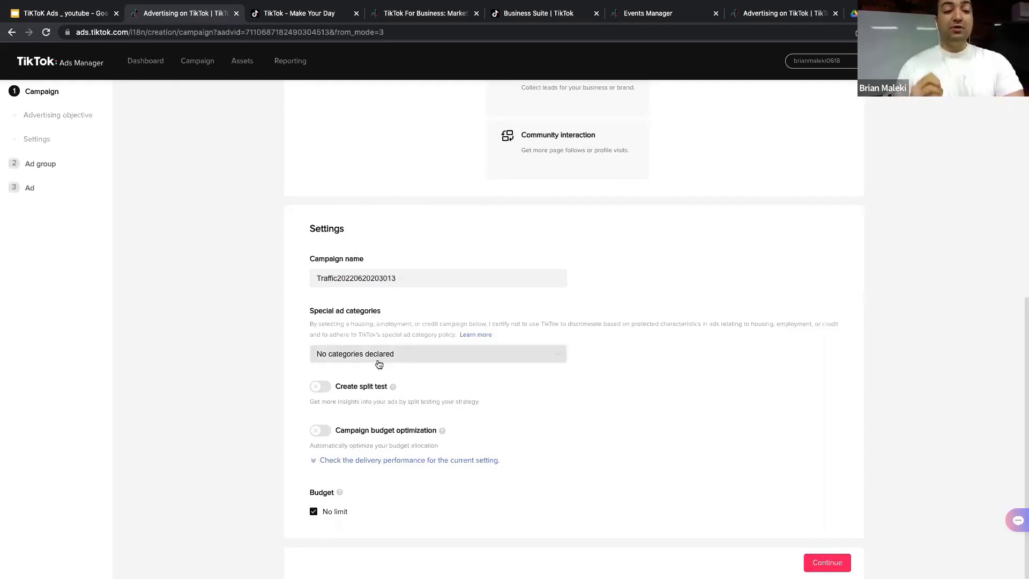
click(406, 354)
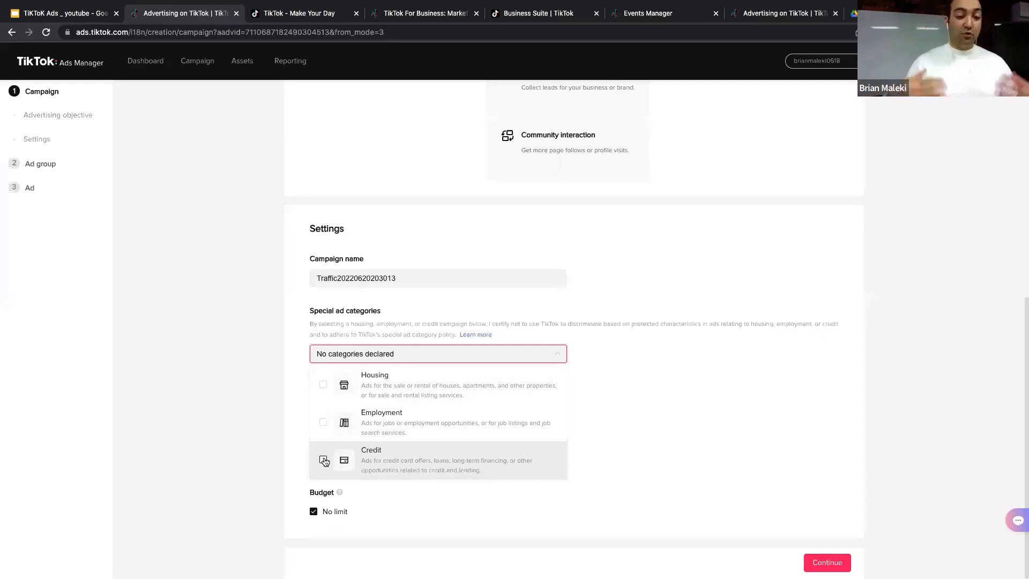
click(587, 388)
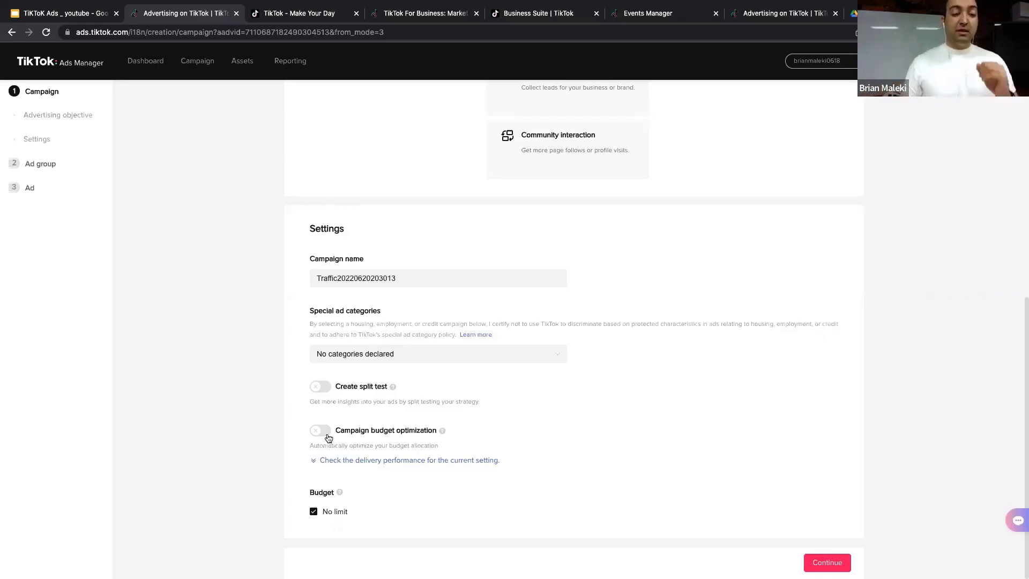
Expand the delivery performance comparison and enable campaign budget optimization
click(343, 462)
scroll(368, 456, down, 3)
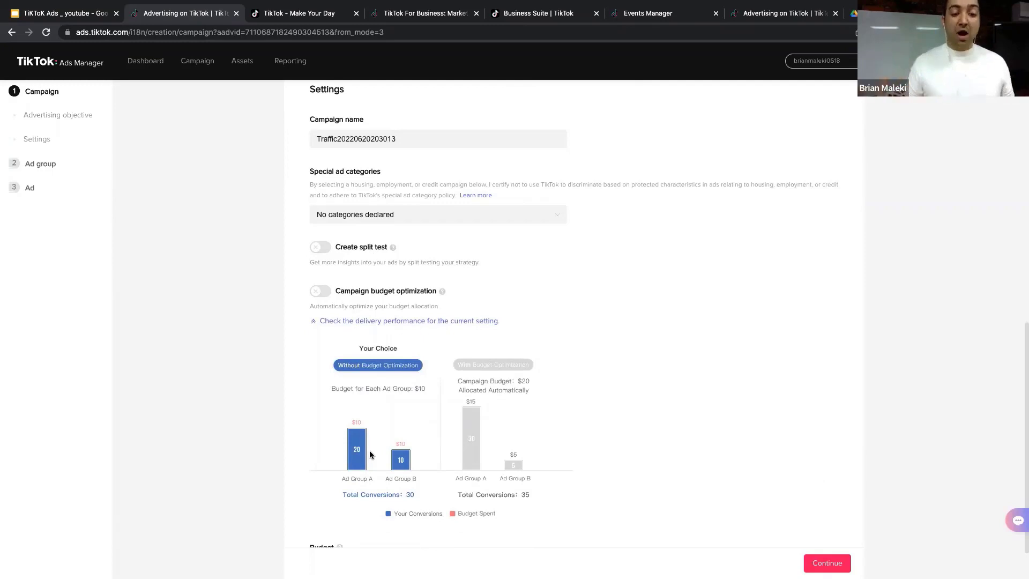
scroll(461, 398, down, 1)
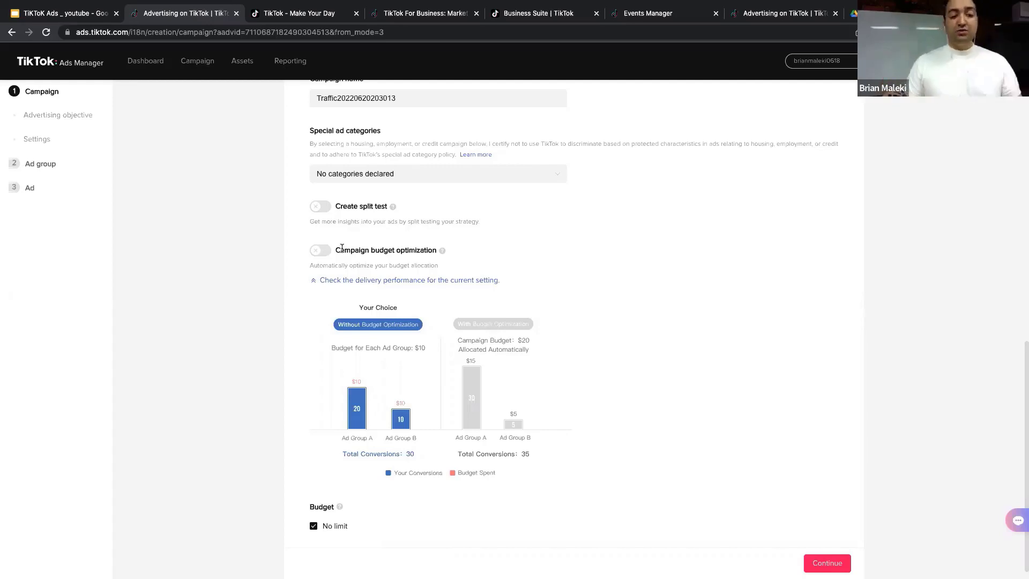
click(327, 250)
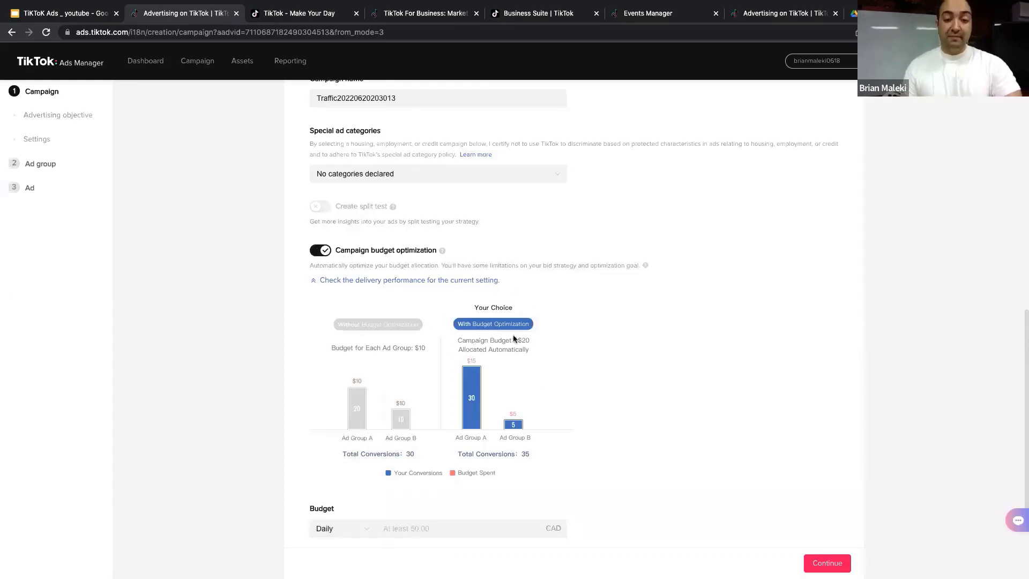
Check the available budget types and set the daily campaign budget to 50 CAD
scroll(513, 336, down, 3)
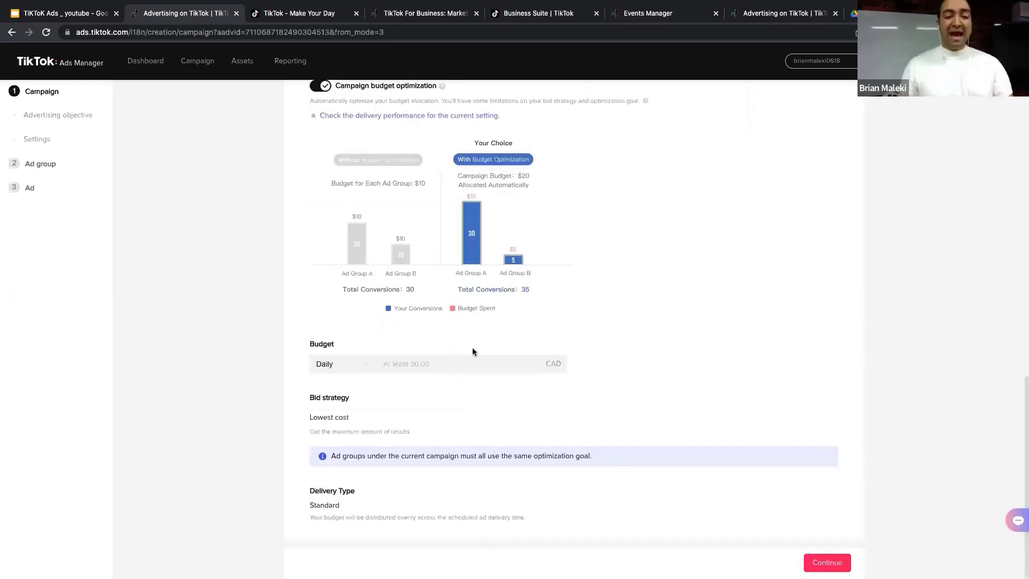
click(355, 364)
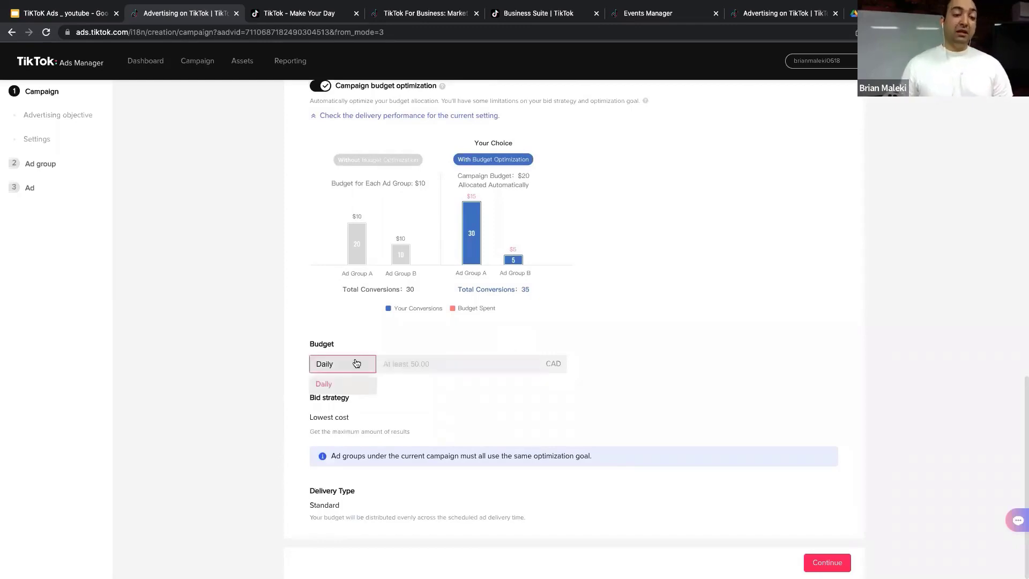
click(272, 315)
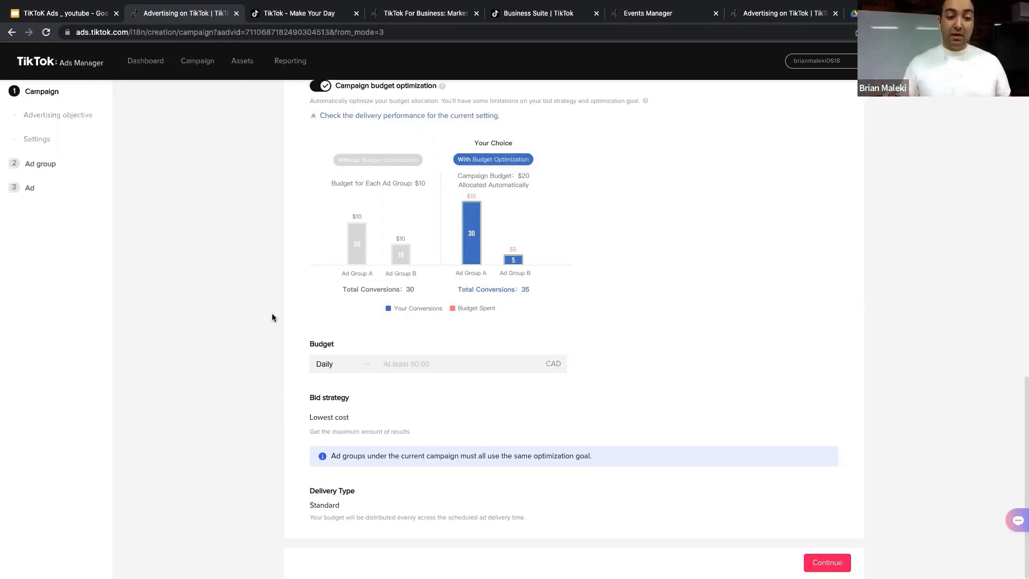
click(435, 358)
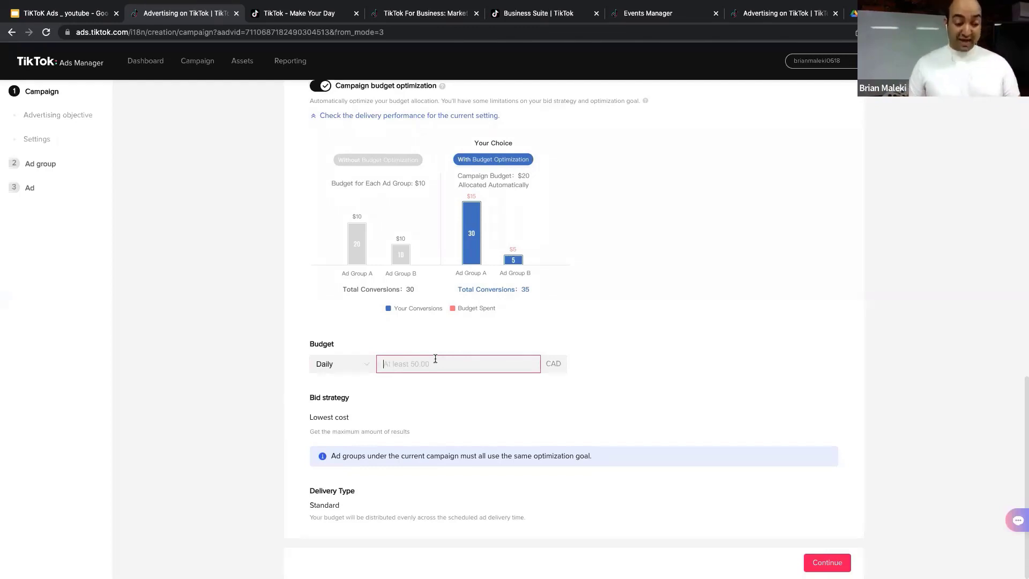
text(5)
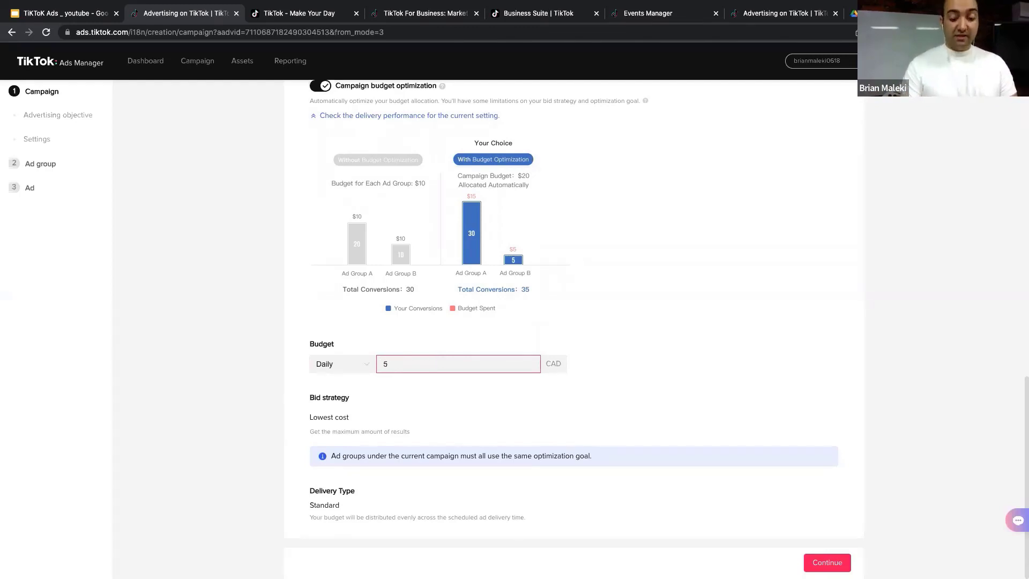
key(BackSpace)
text(50)
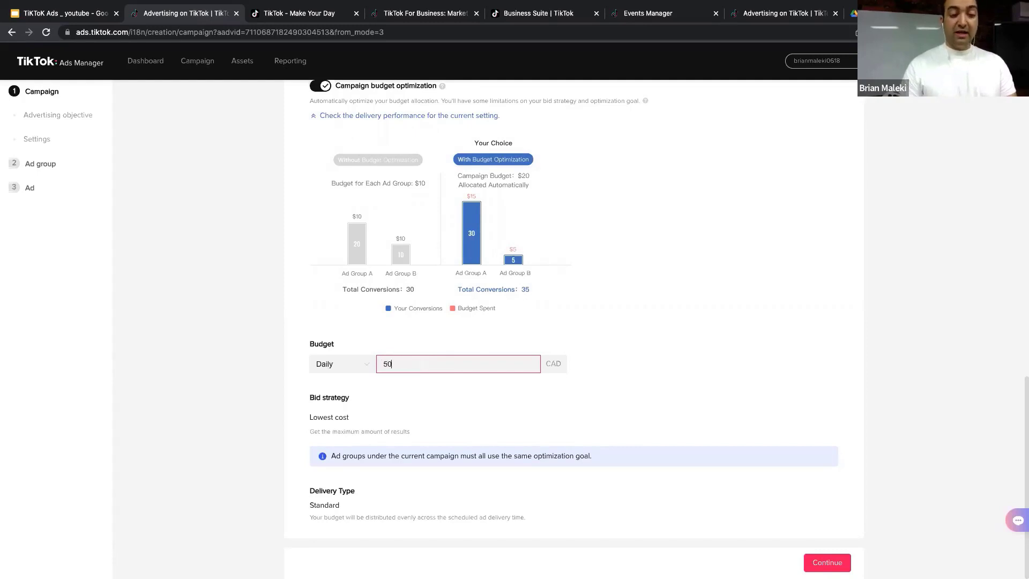
click(683, 367)
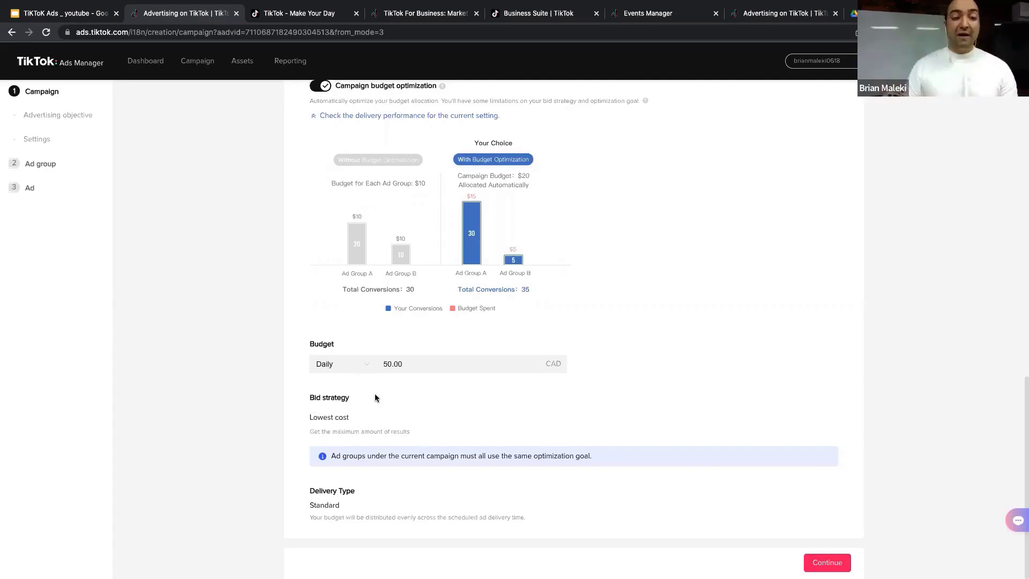
Review the campaign setup from the advertising objective down to the budget, bid strategy and delivery type
scroll(595, 299, up, 10)
scroll(507, 390, down, 5)
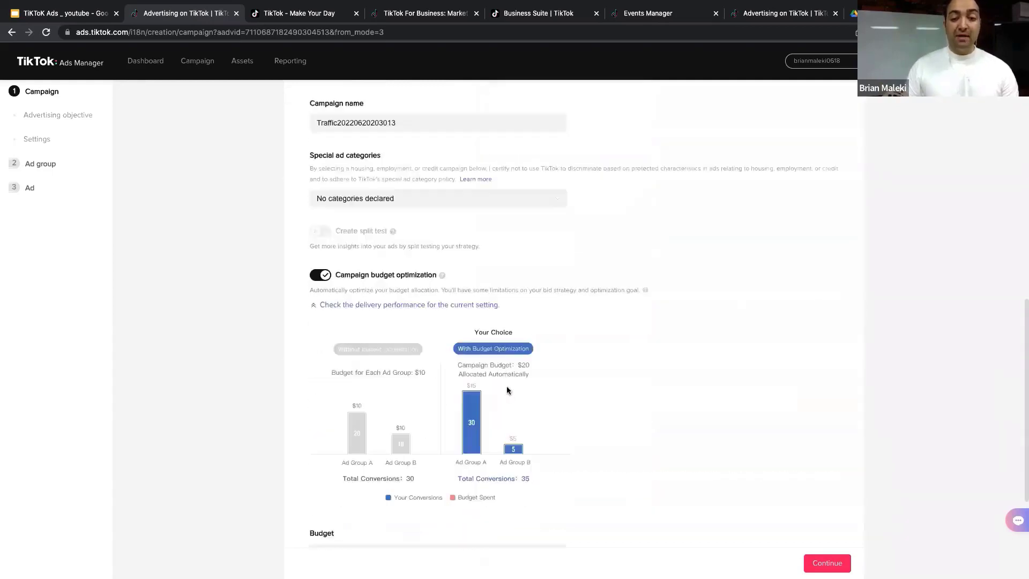
scroll(506, 390, down, 4)
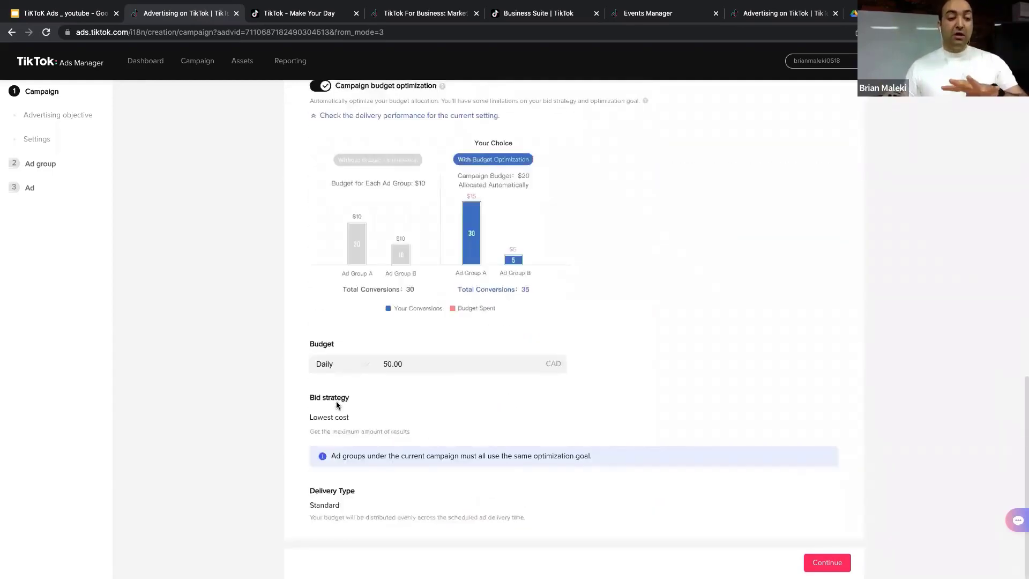
scroll(337, 403, up, 10)
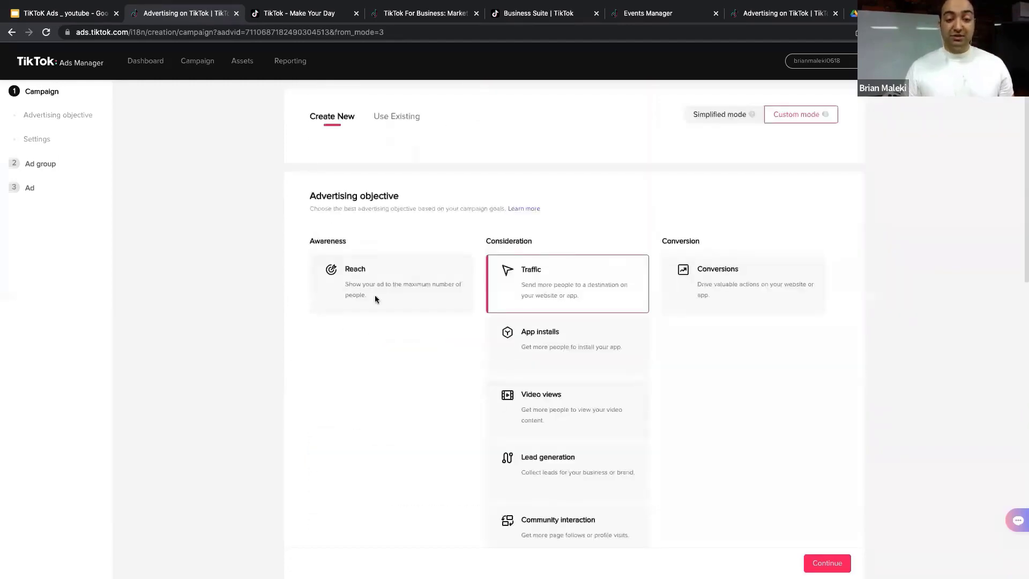
scroll(643, 289, down, 10)
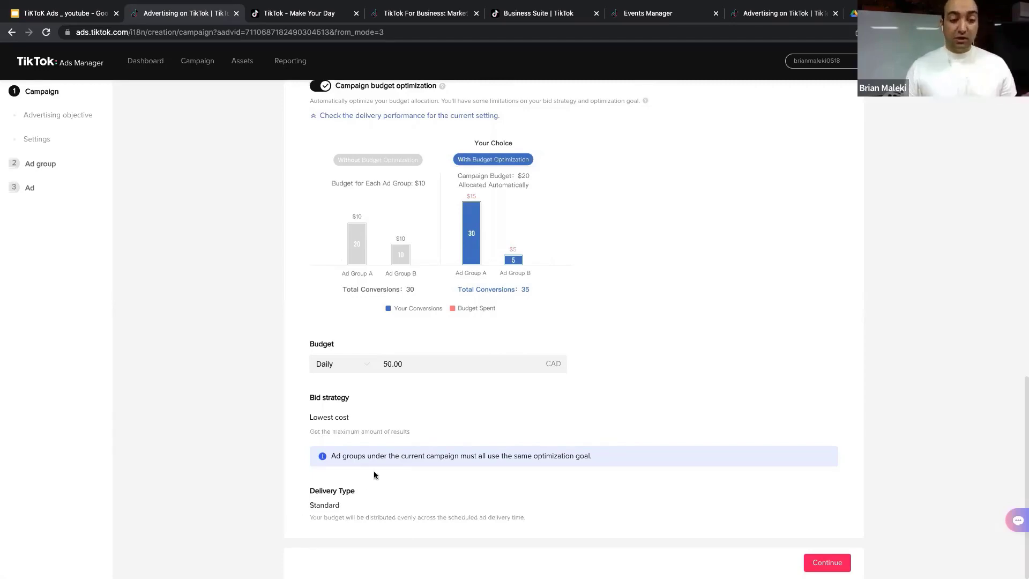
scroll(397, 348, up, 8)
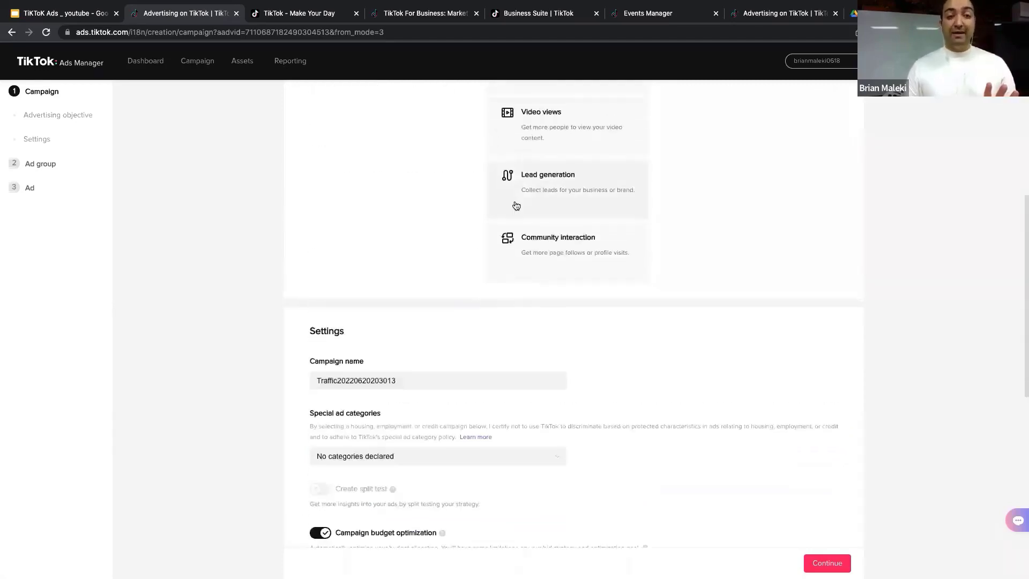
scroll(515, 204, down, 8)
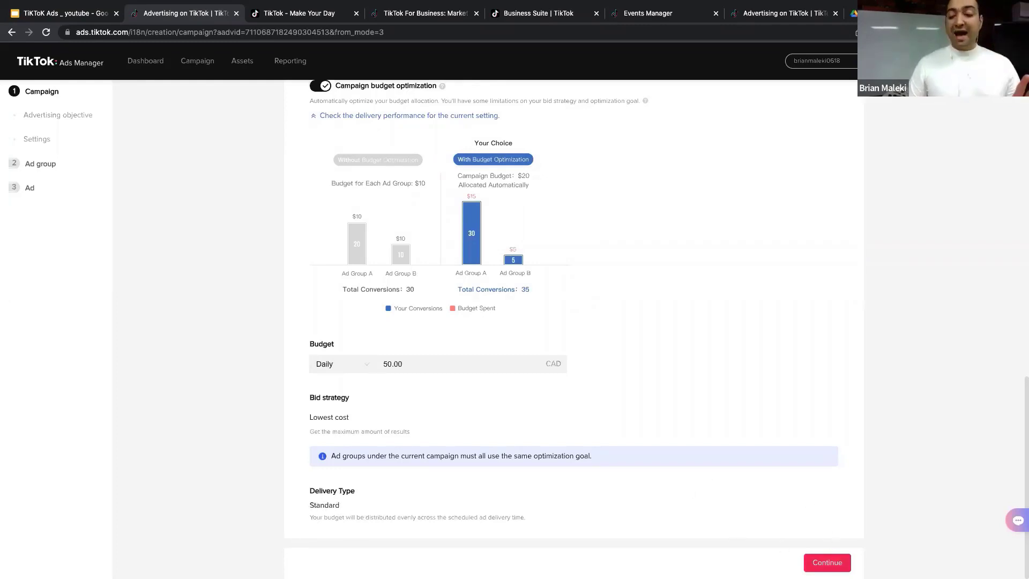
Continue from the campaign settings to the ad group setup and highlight the ad group name without changing it
click(827, 563)
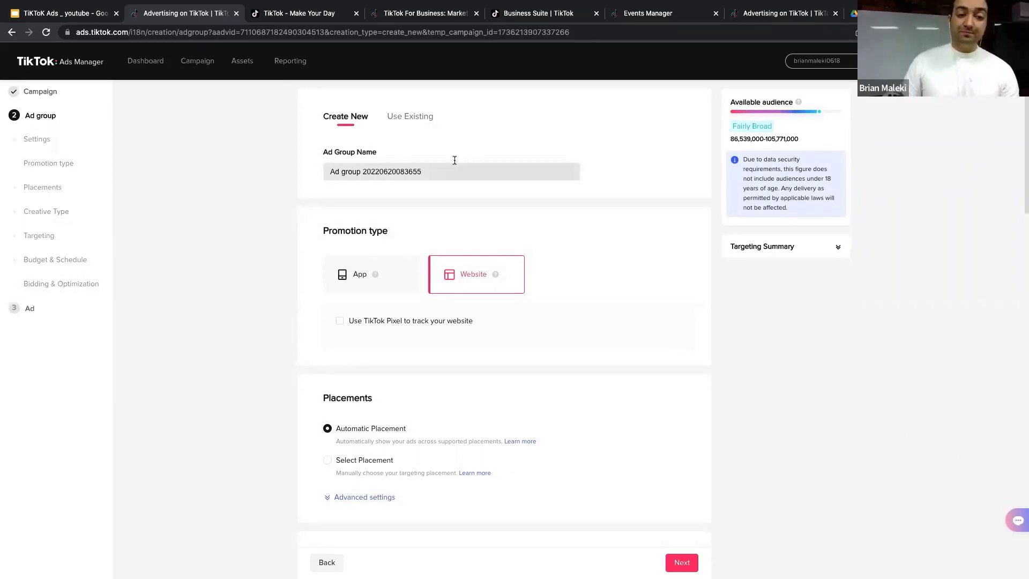
drag(454, 171, 316, 177)
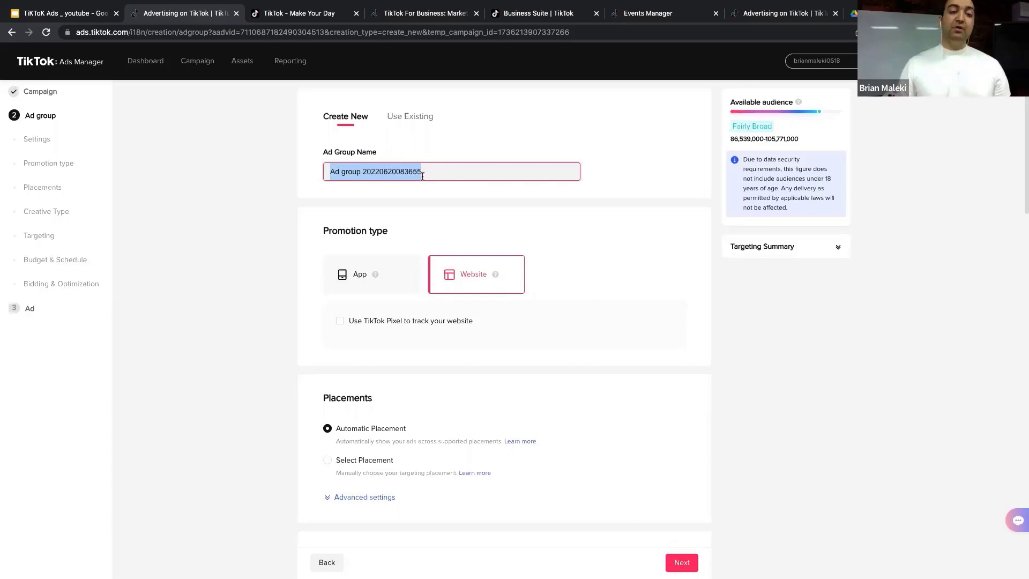
key(Right)
key(shift+Left)
key(shift+Left)
key(shift+Left)
key(shift+Left)
key(shift+Home)
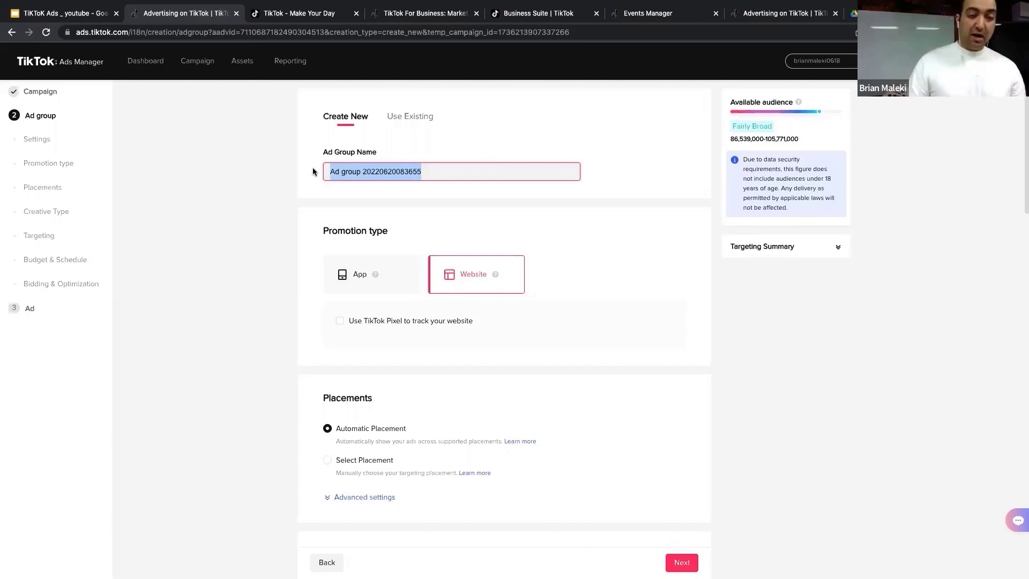
click(290, 170)
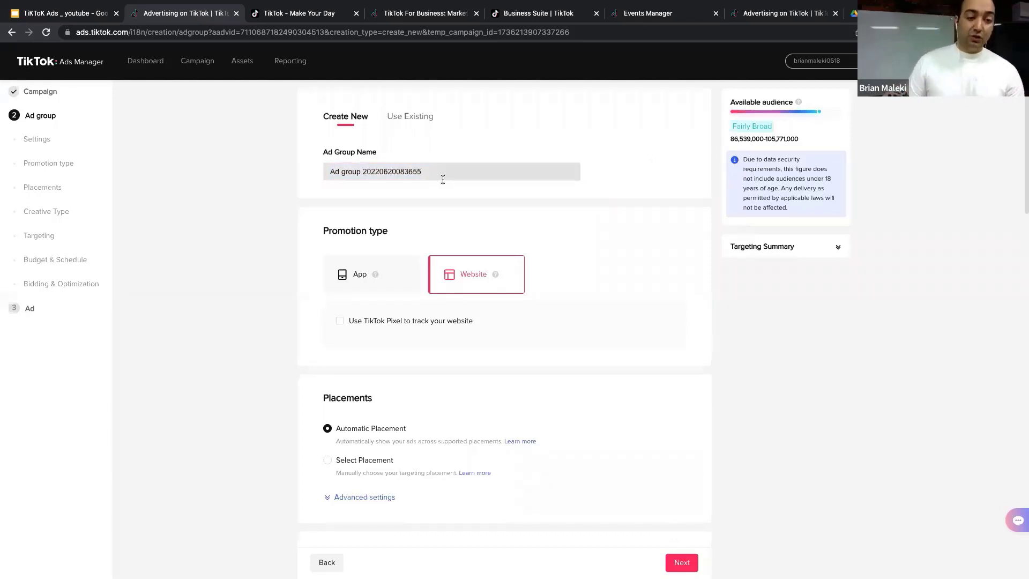
Choose manual placement with only TikTok selected, excluding News Feed App Series and Pangle, and expand the advanced placement settings
scroll(442, 180, down, 2)
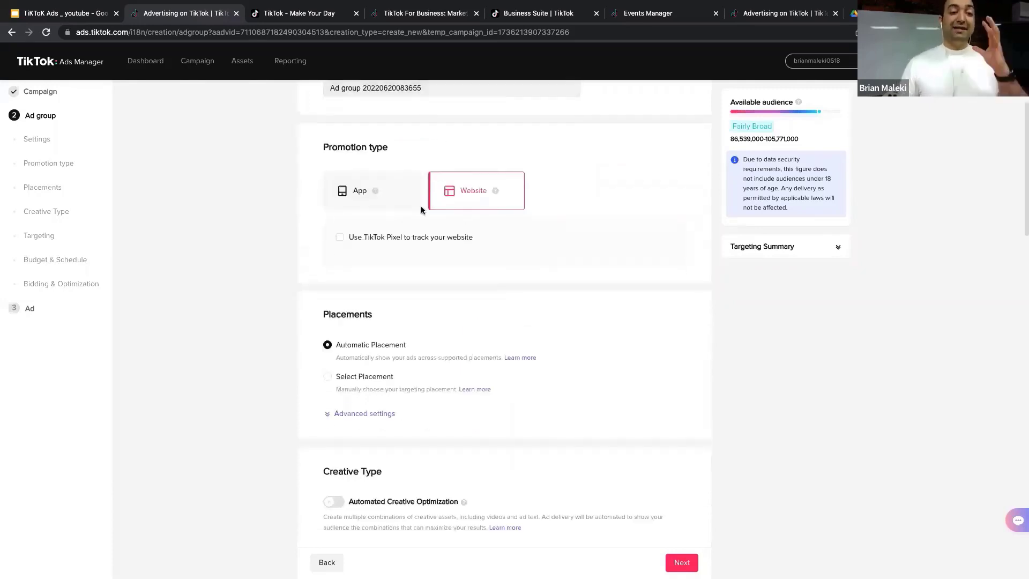
scroll(421, 209, up, 1)
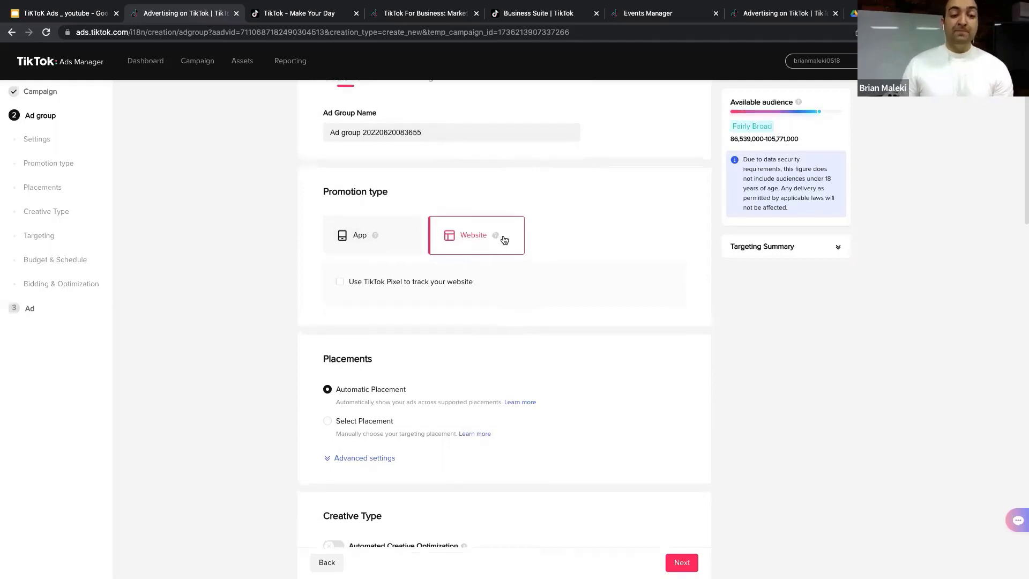
scroll(503, 238, up, 1)
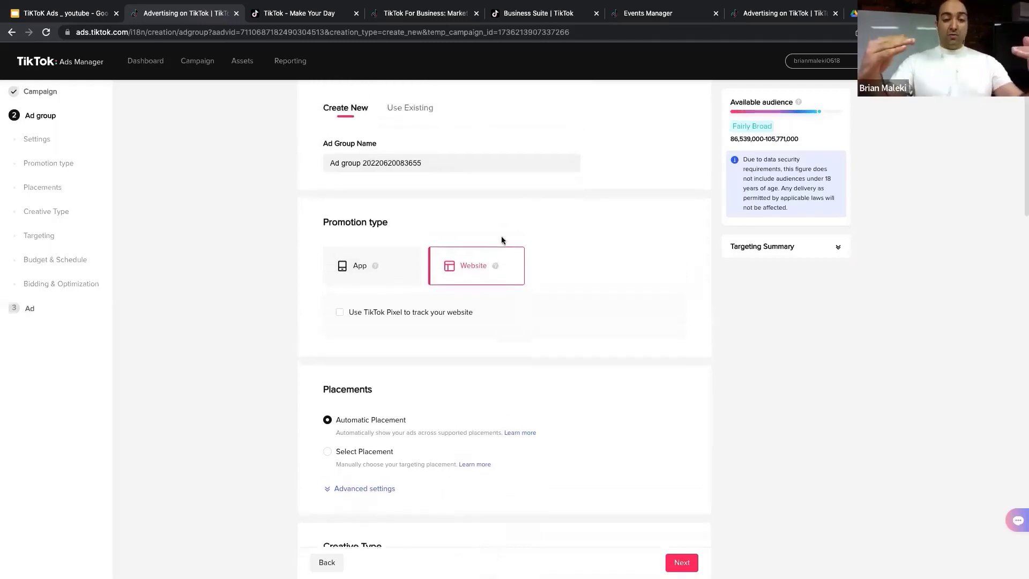
scroll(502, 239, up, 1)
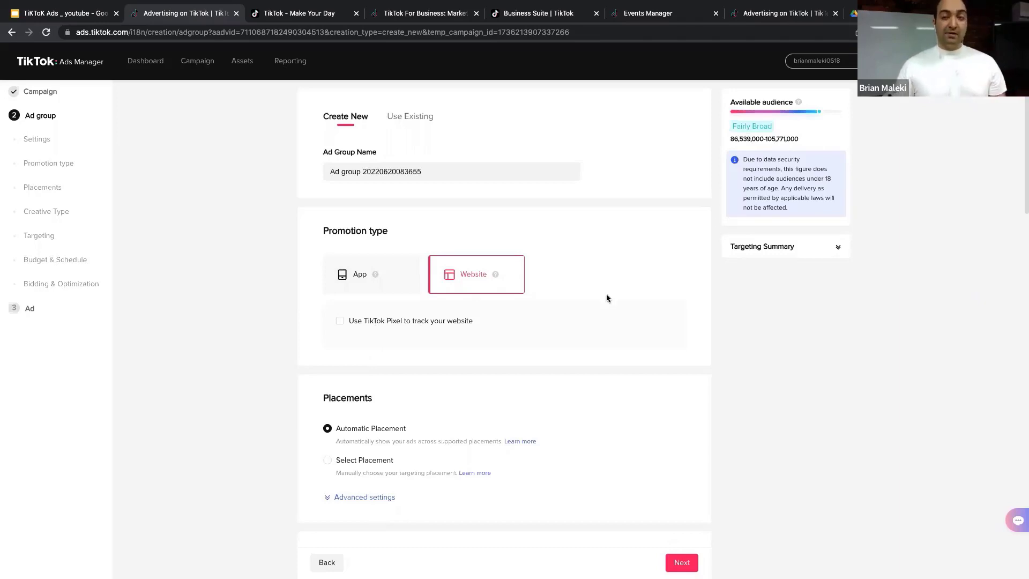
scroll(535, 336, down, 1)
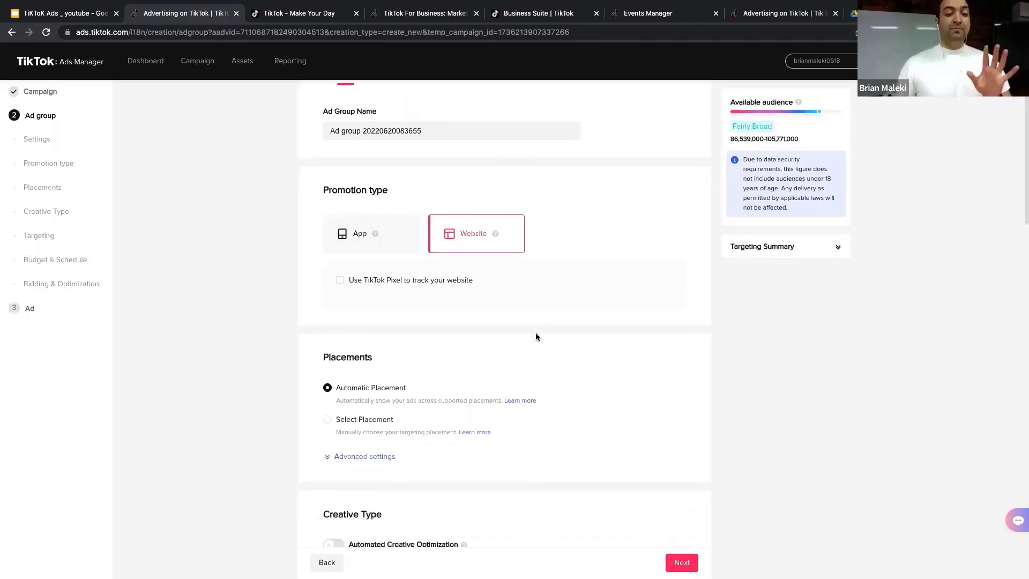
scroll(535, 336, down, 3)
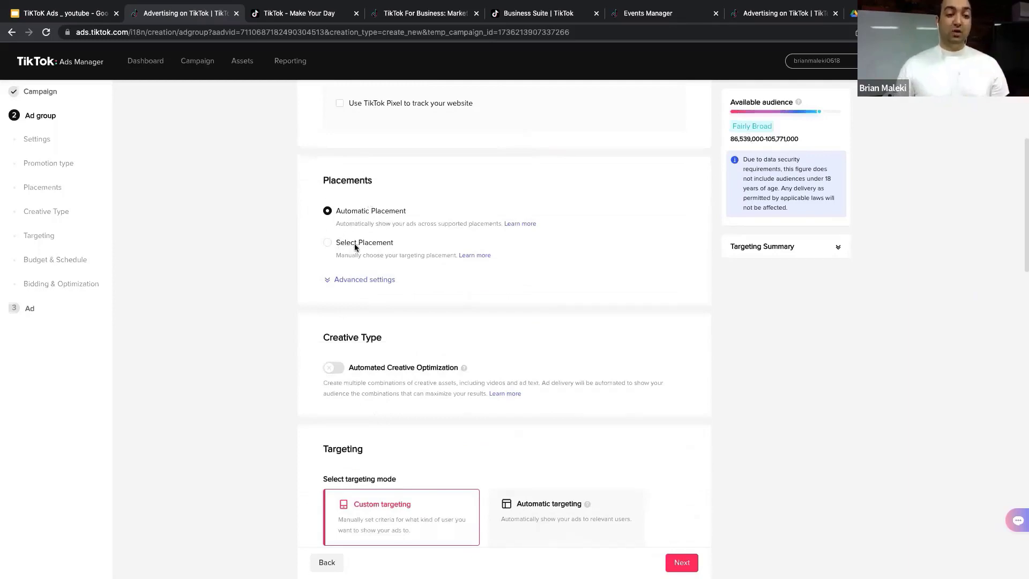
click(328, 243)
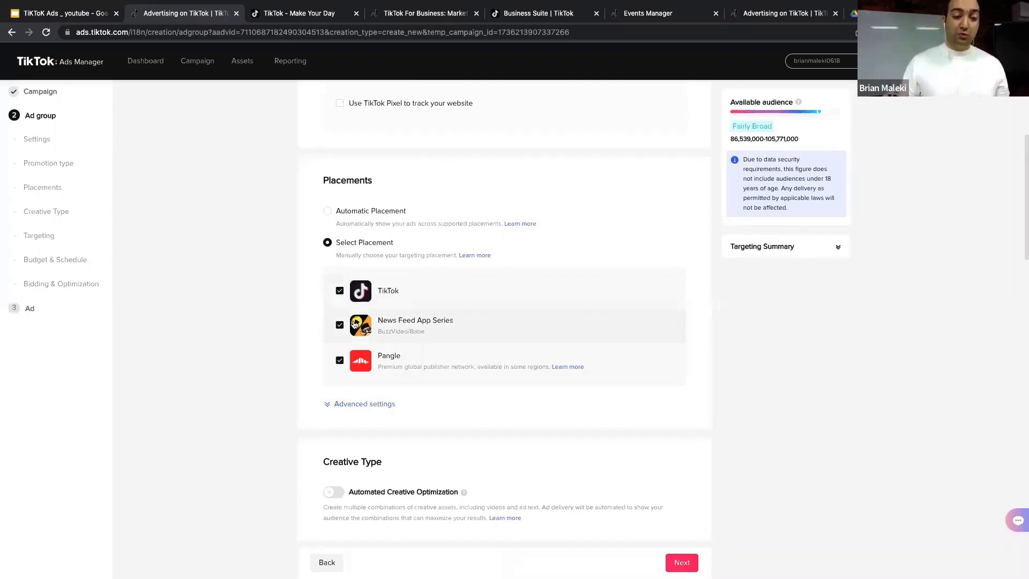
click(340, 325)
click(339, 360)
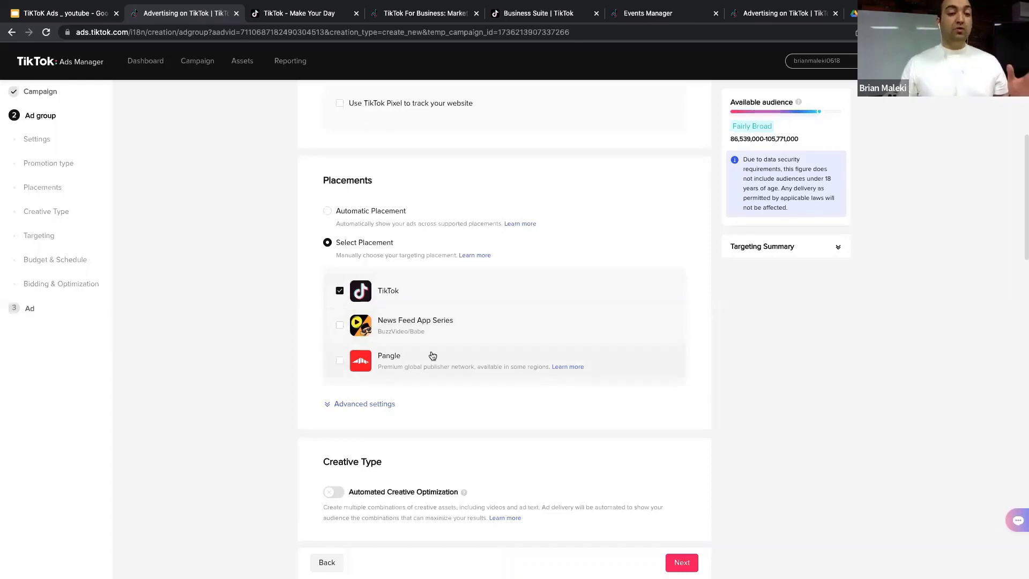
click(388, 404)
scroll(414, 372, down, 3)
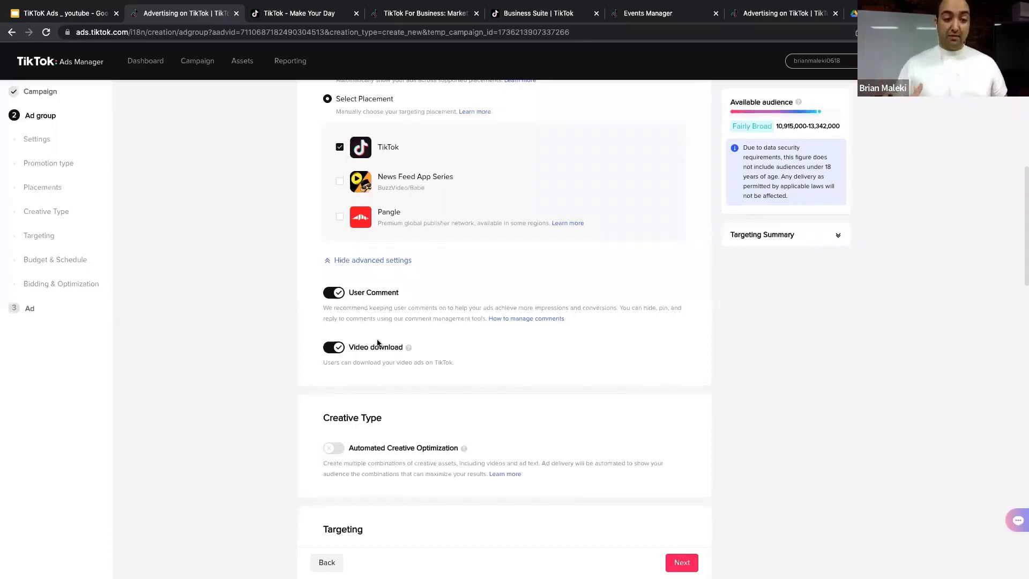
Turn on Automated Creative Optimization to examine the option, and switch it back off
scroll(405, 338, down, 3)
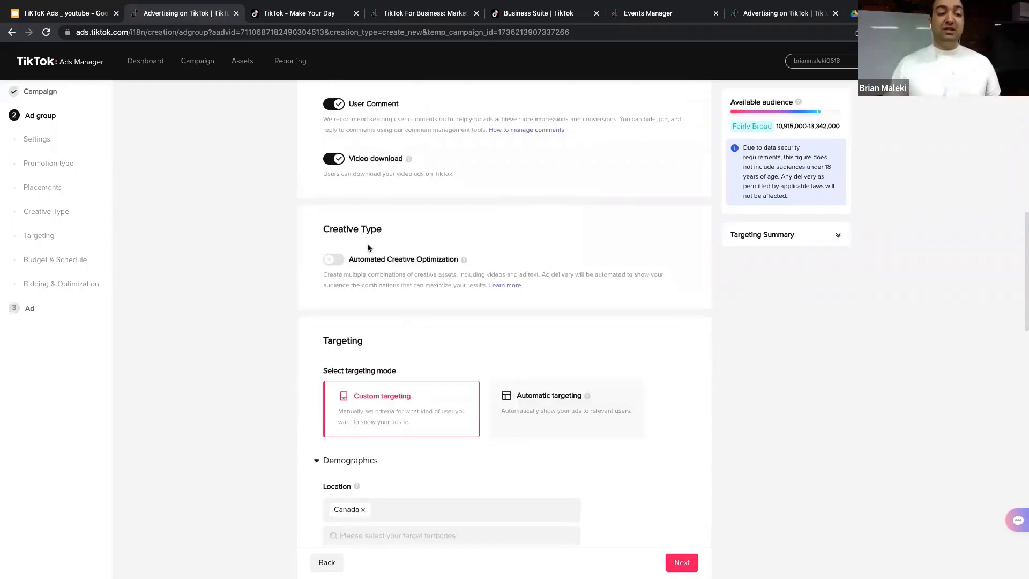
click(340, 261)
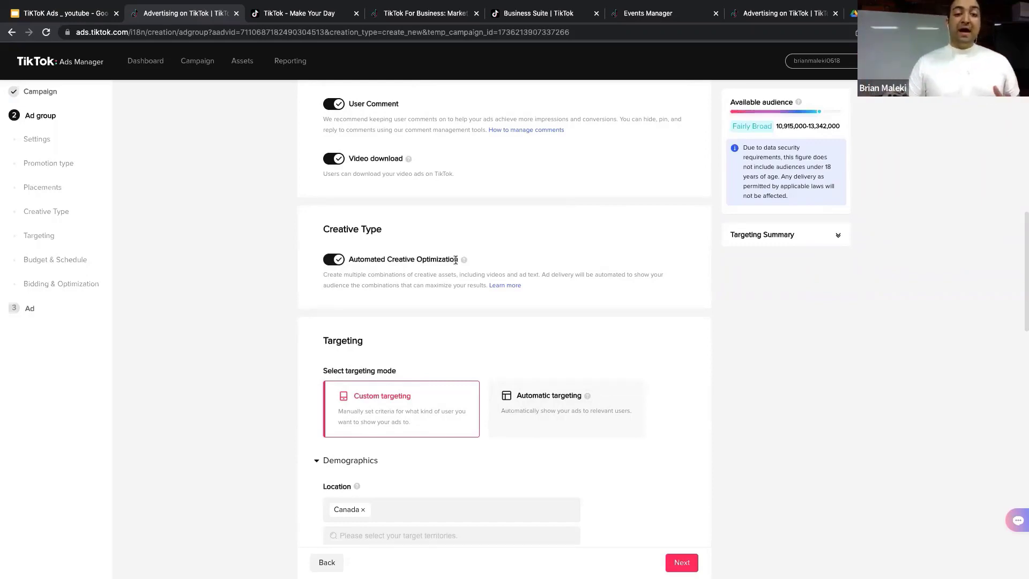
mouse_move(457, 259)
drag(457, 259, 346, 257)
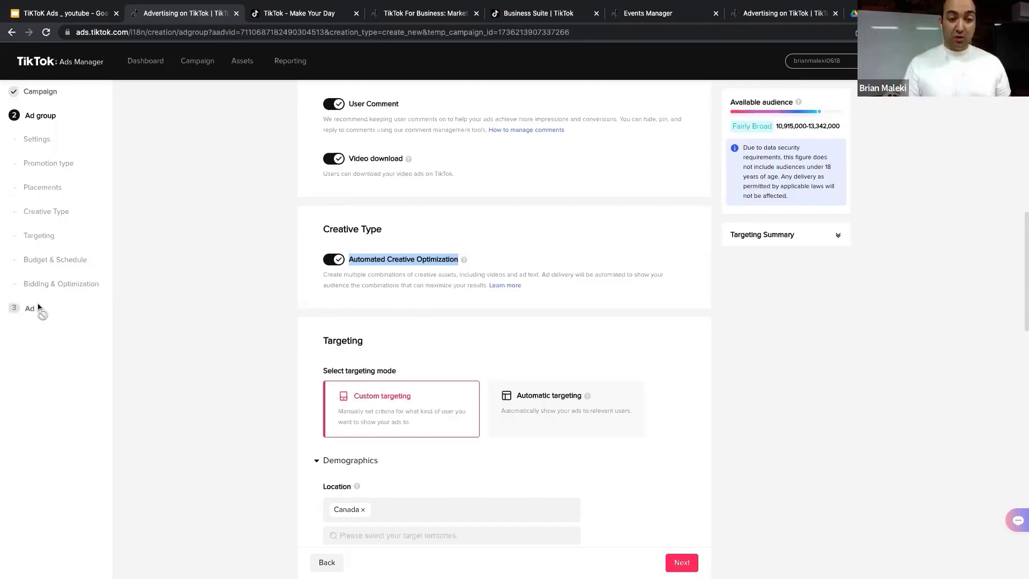
click(330, 261)
Switch the ad group's targeting mode to automatic targeting
scroll(391, 292, down, 3)
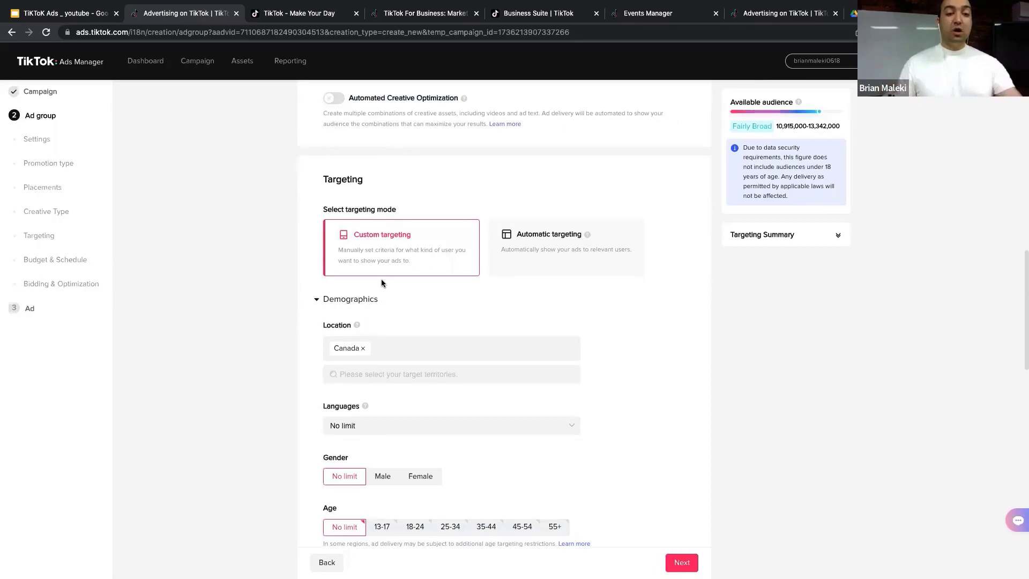
click(562, 250)
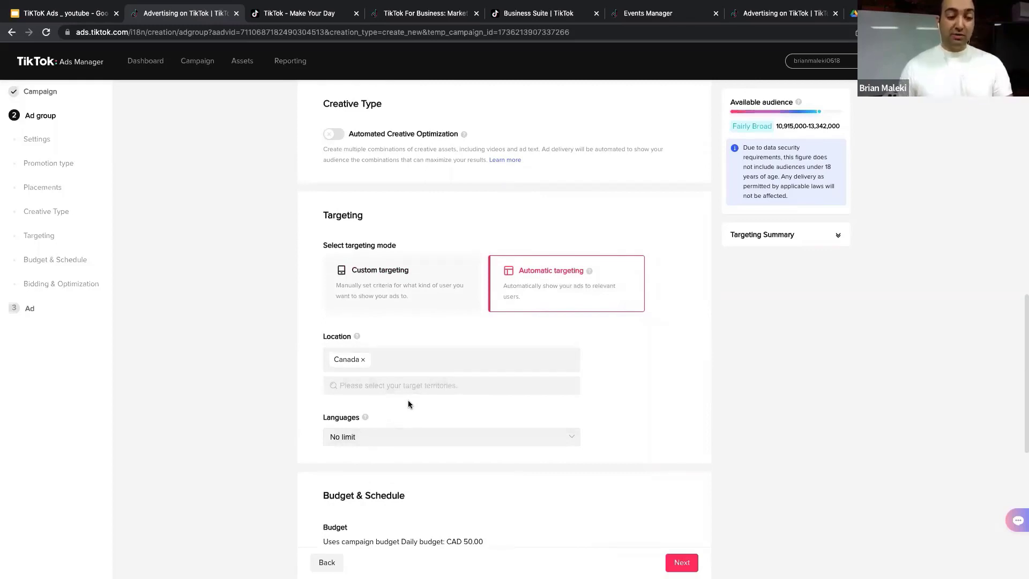
scroll(408, 401, down, 1)
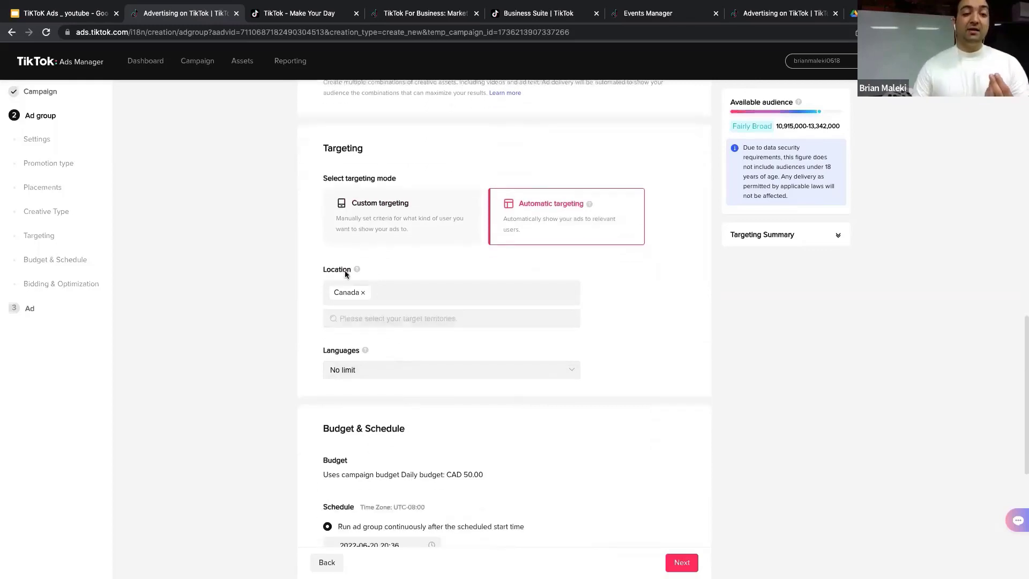
Replace the country-wide target location with Greater Vancouver in British Columbia, Canada
click(362, 293)
click(365, 294)
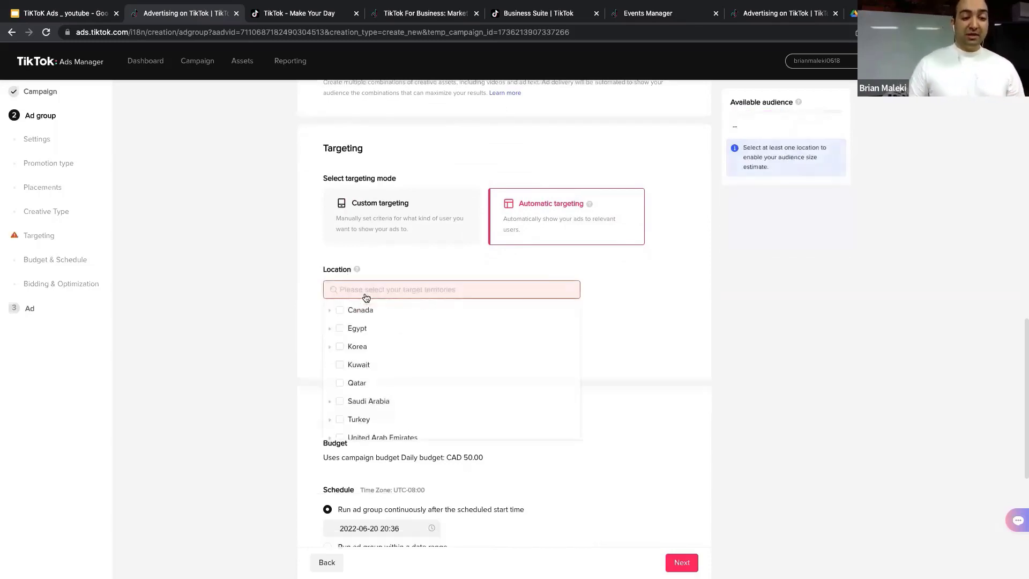
click(329, 311)
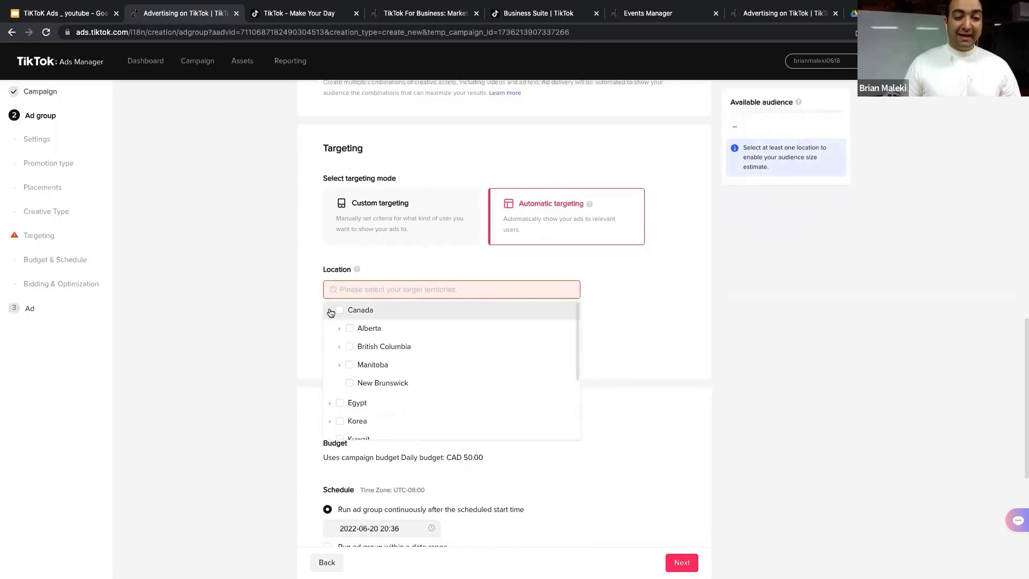
click(340, 346)
click(360, 365)
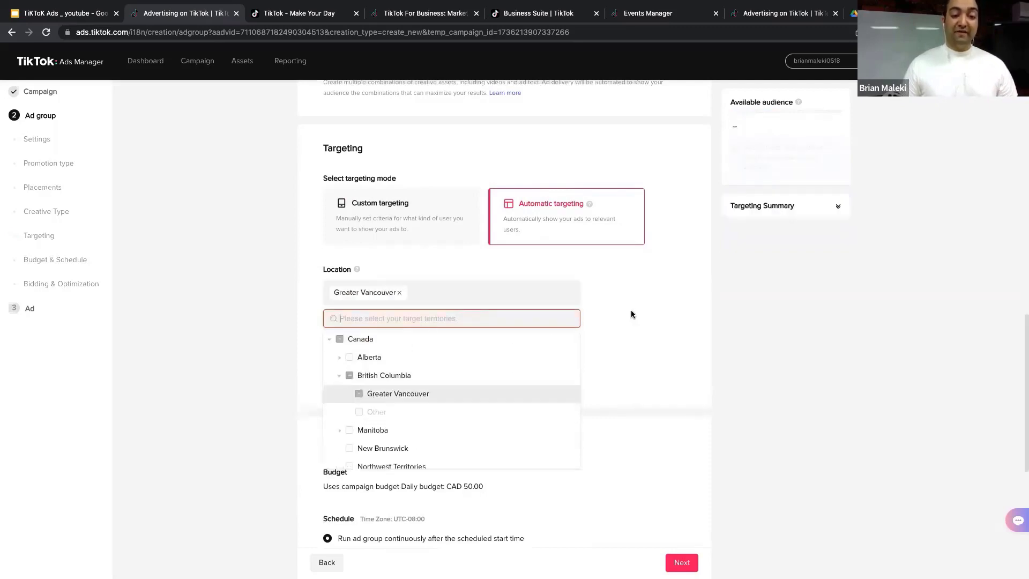
click(631, 314)
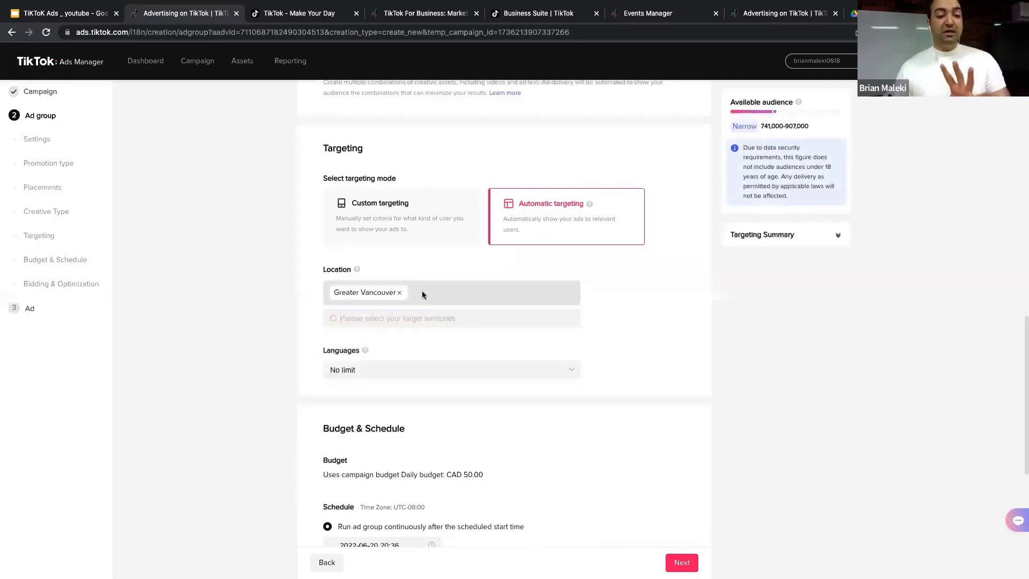
Look through the available target languages and limit the audience to Hindi
click(383, 369)
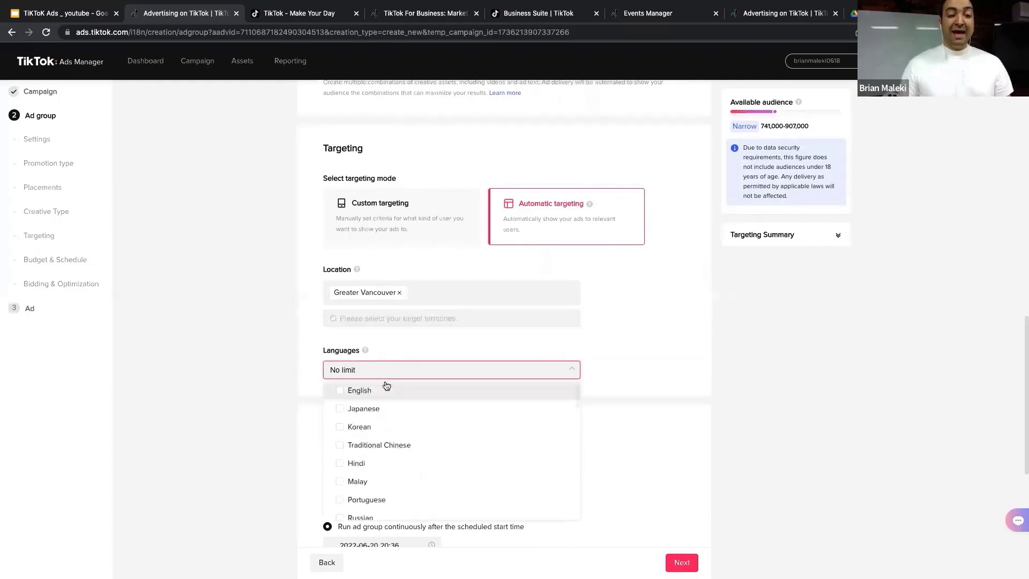
scroll(383, 431, down, 3)
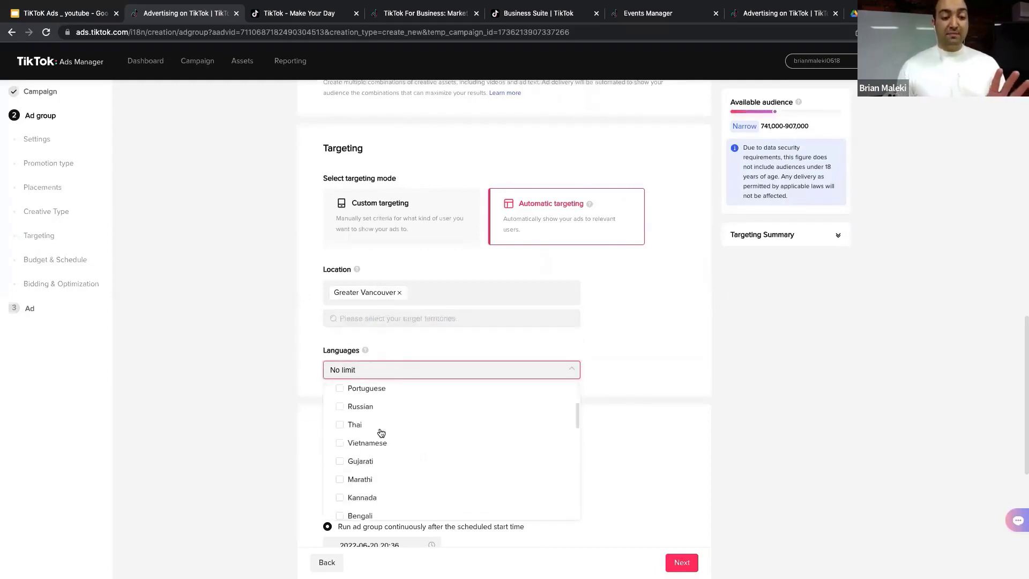
scroll(386, 441, up, 2)
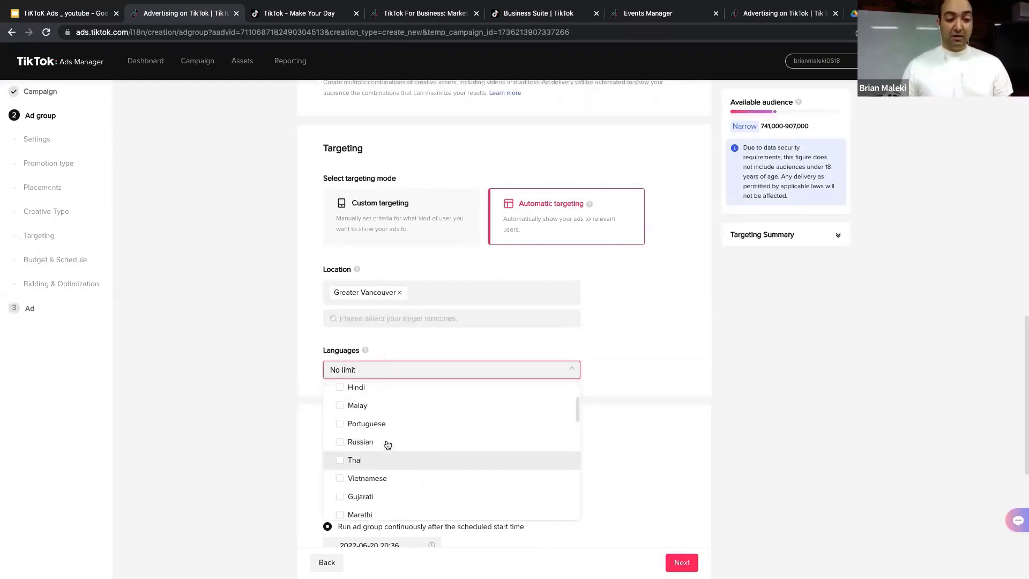
scroll(386, 444, up, 1)
click(364, 407)
click(577, 343)
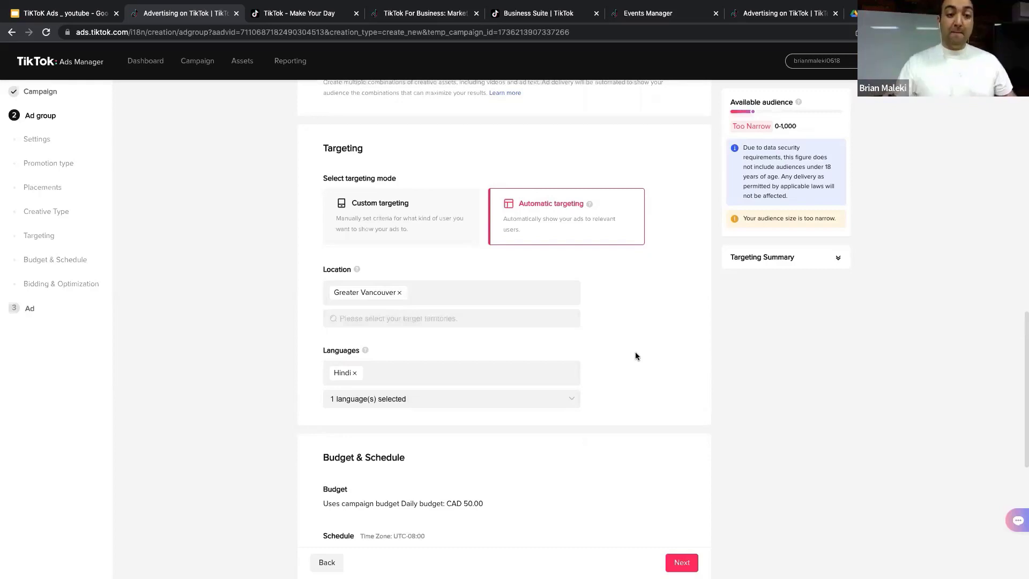
Switch the targeting mode to custom targeting and remove Hindi from the target languages
scroll(635, 353, down, 1)
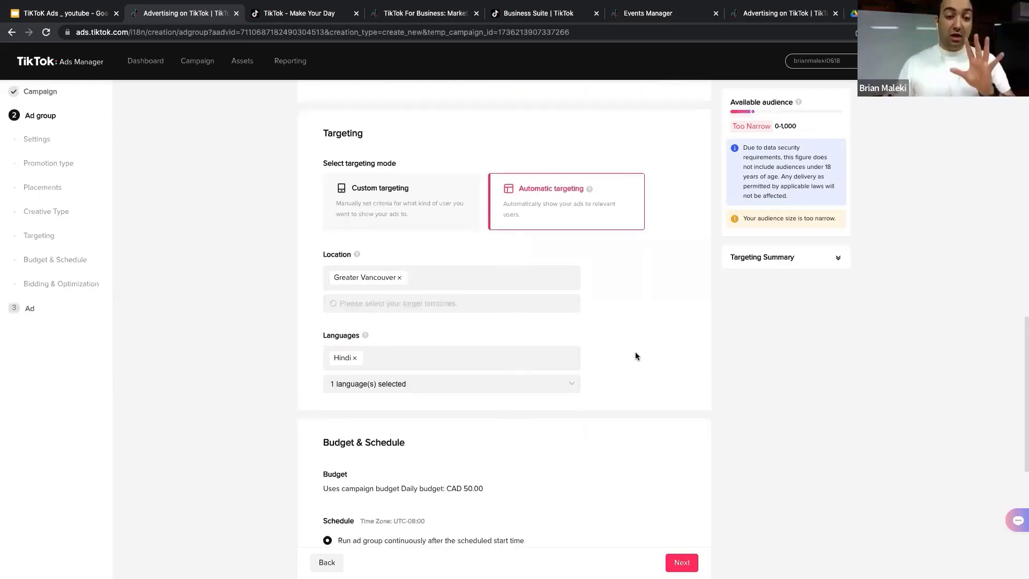
click(403, 207)
scroll(436, 281, down, 3)
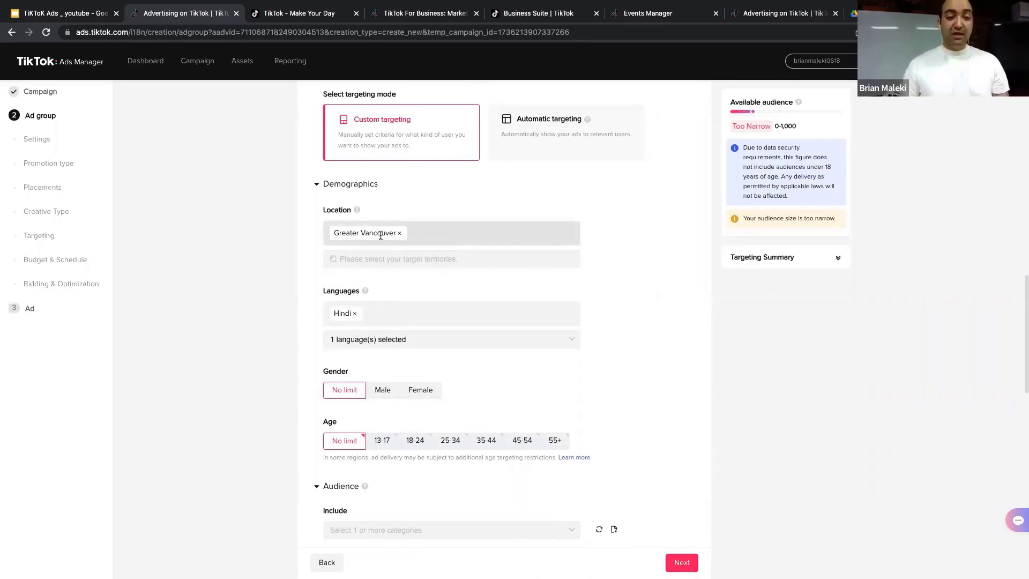
click(355, 313)
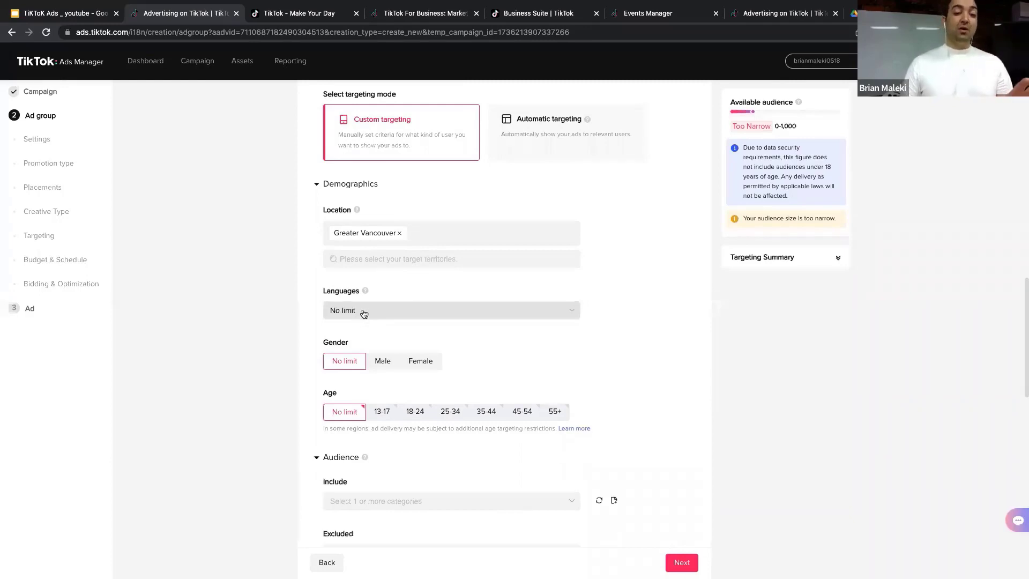
Browse the available target languages under custom targeting and leave the selection without a limit
click(360, 310)
scroll(383, 370, down, 1)
scroll(381, 369, down, 1)
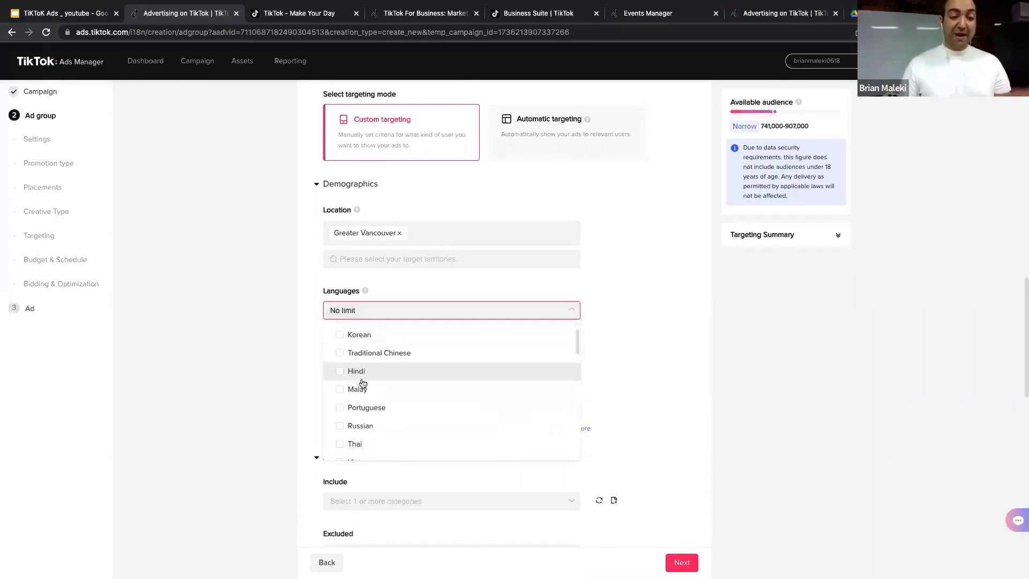
scroll(369, 410, down, 3)
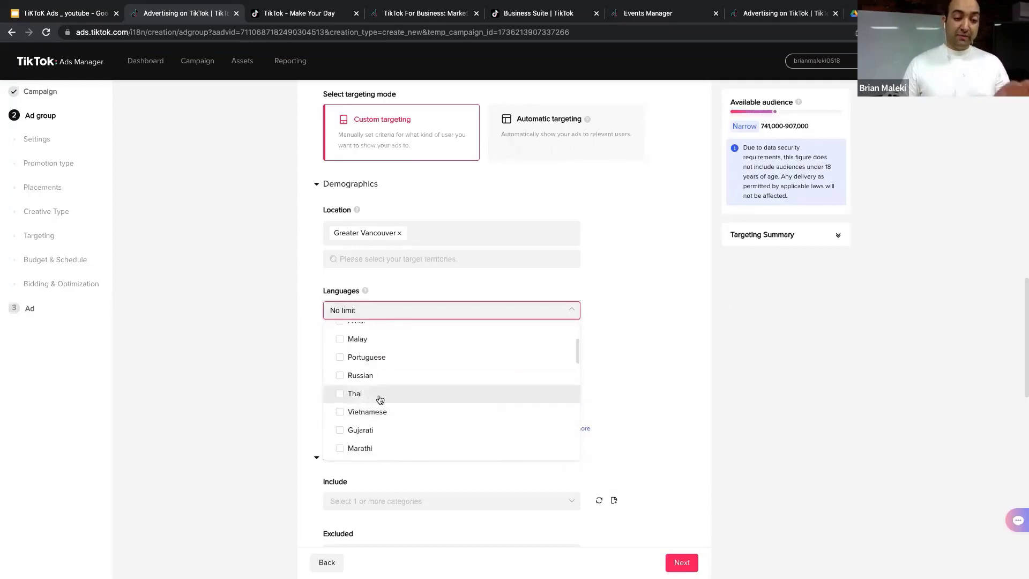
scroll(385, 421, down, 2)
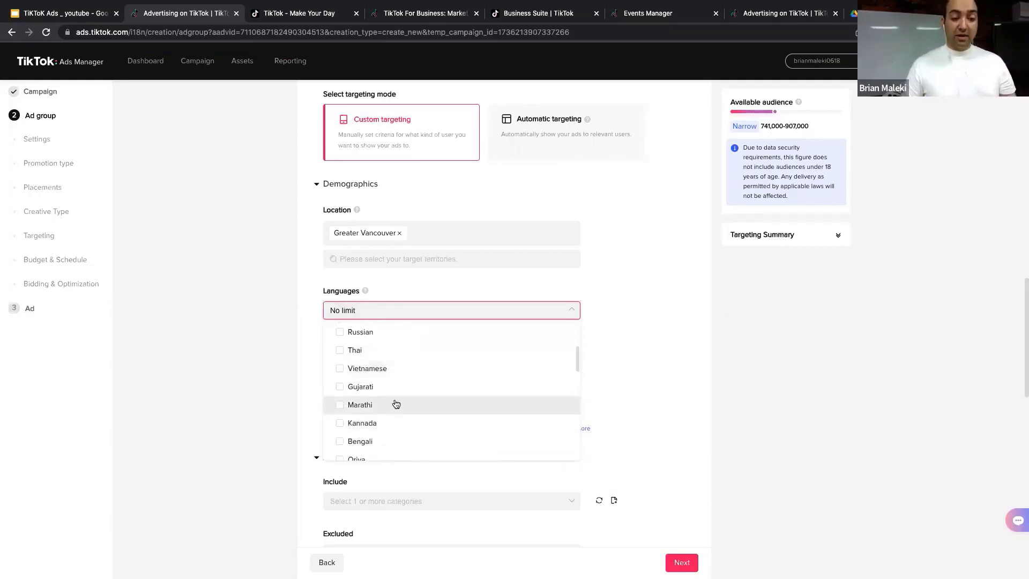
click(292, 302)
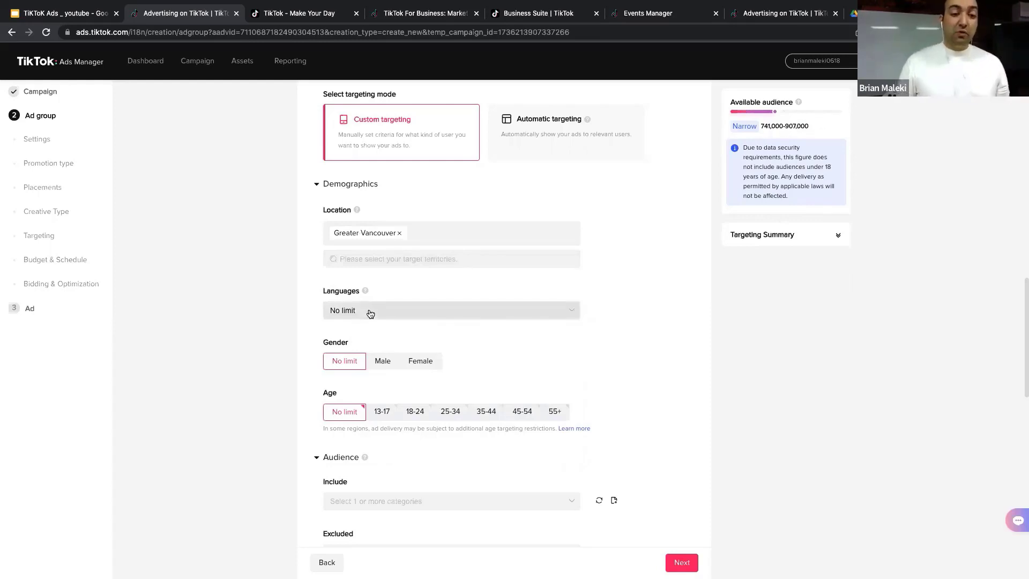
Try Japanese as the only target language and remove it from the selection again
scroll(370, 314, down, 1)
click(365, 259)
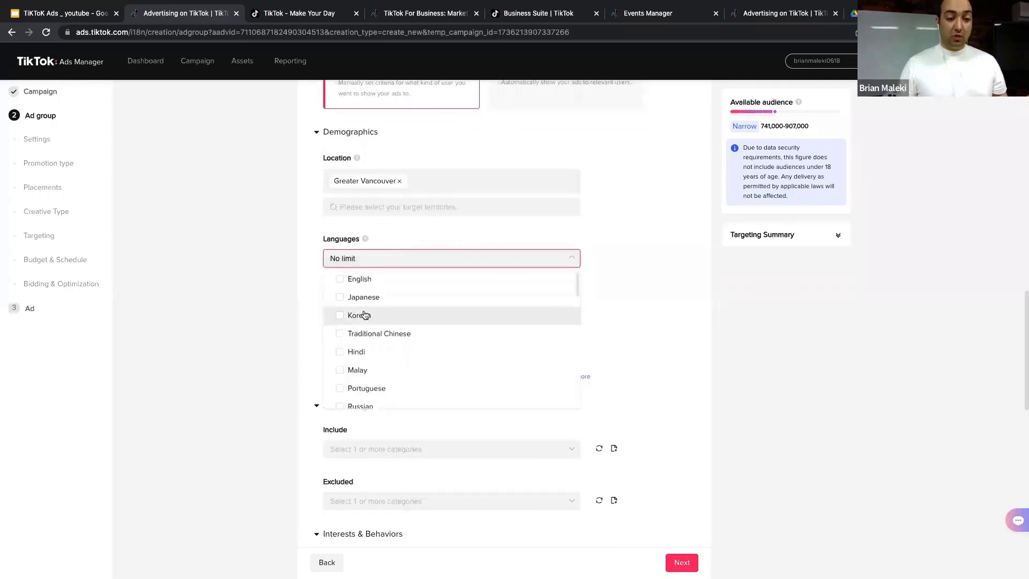
click(342, 297)
click(268, 273)
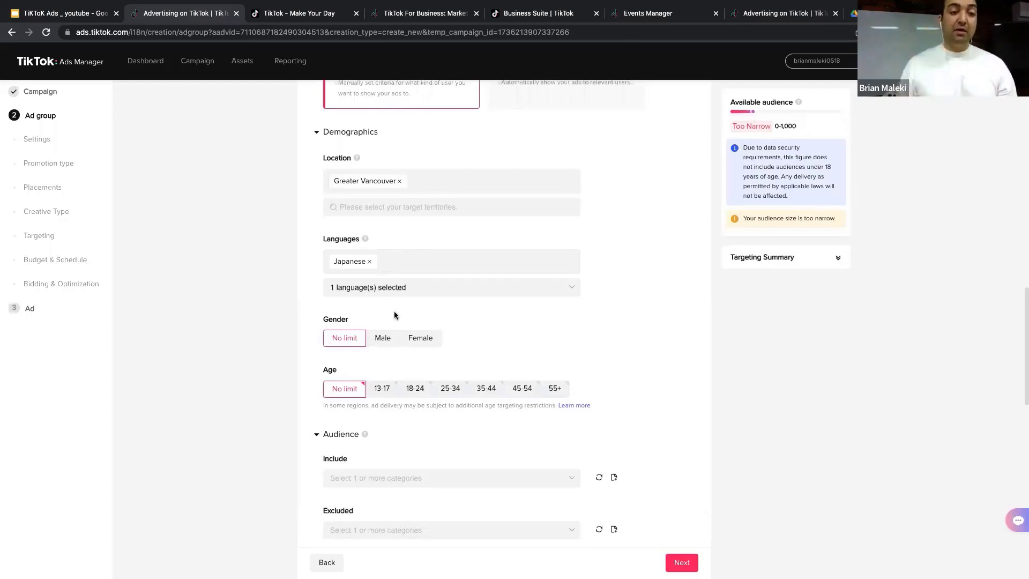
click(370, 261)
Limit the audience's target languages to English and Japanese
click(371, 263)
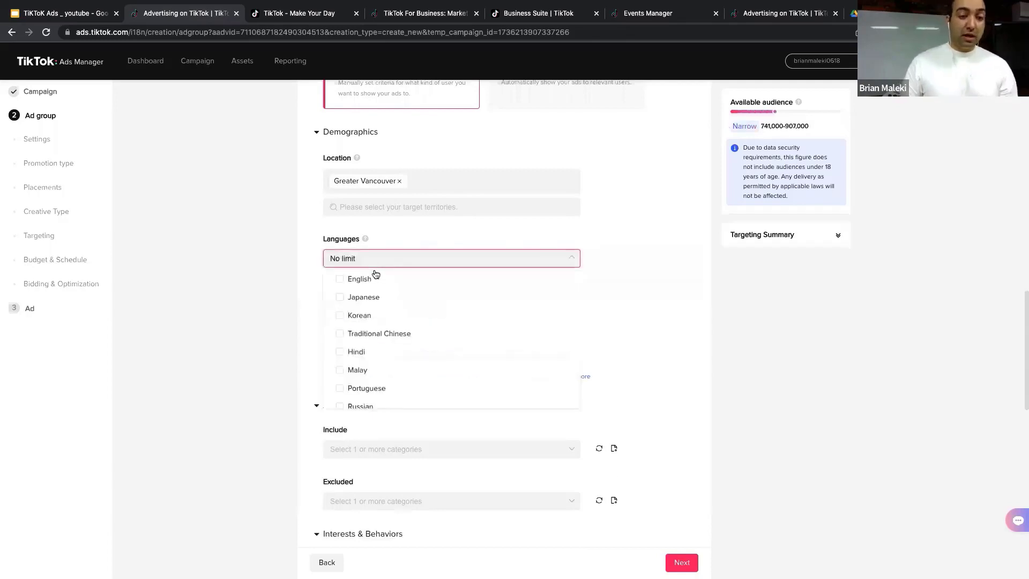
click(346, 279)
click(346, 324)
click(278, 276)
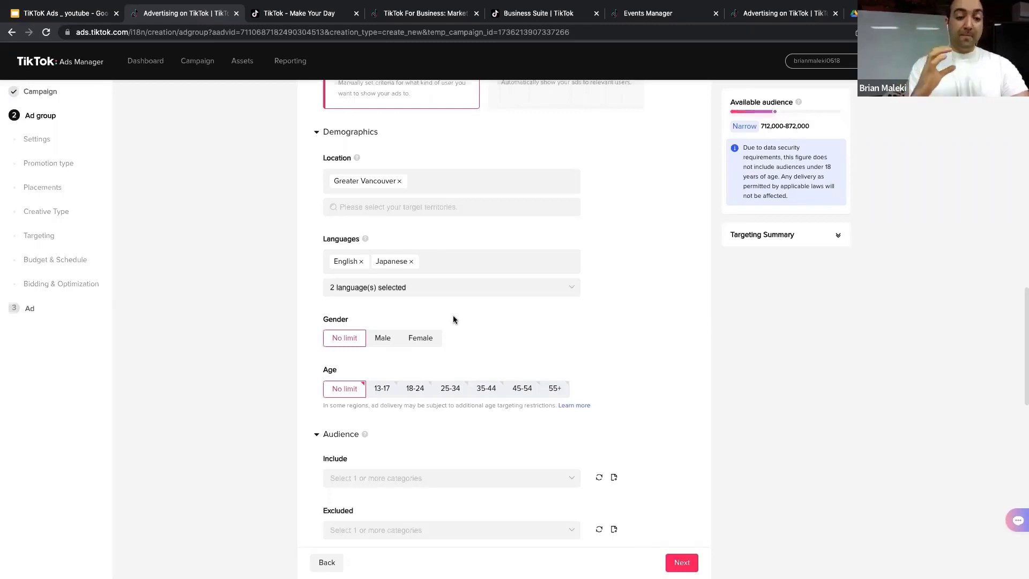
Switch to the Google Slides presentation and present the "TikTok by the numbers" slide on audience age groups, advancing to "Target right Audience"
scroll(453, 320, down, 3)
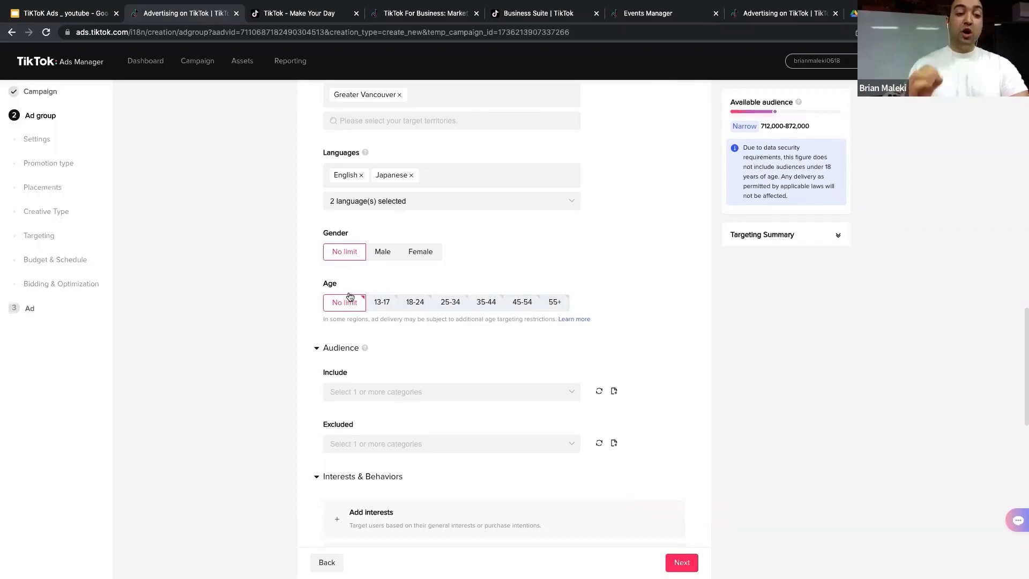
click(67, 10)
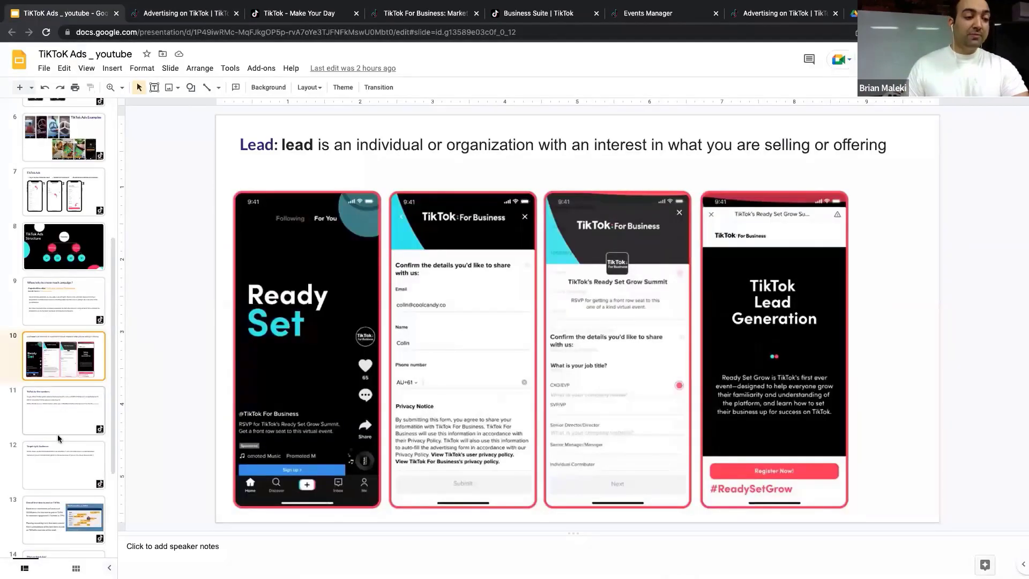
scroll(56, 434, down, 1)
click(51, 365)
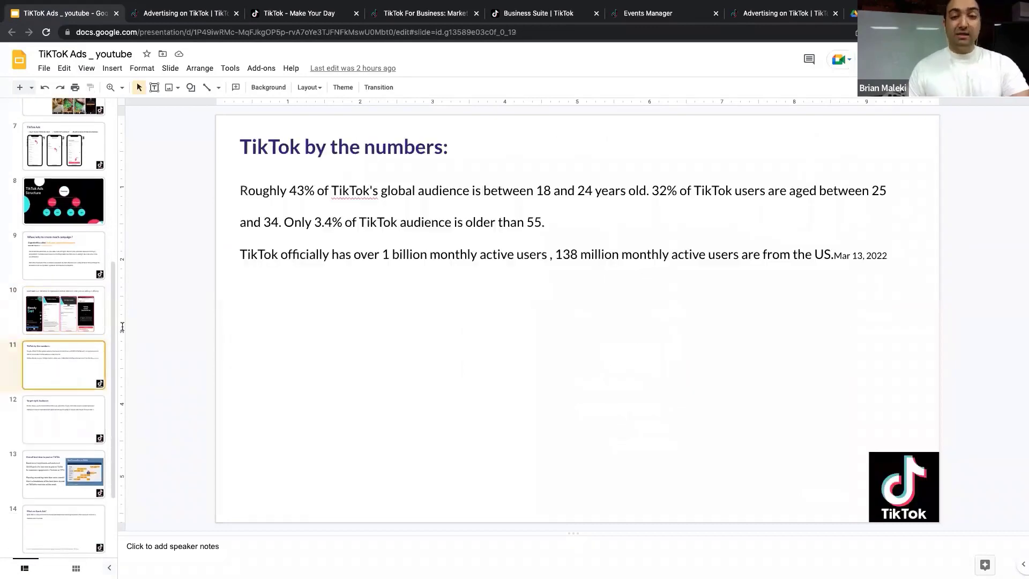
click(887, 59)
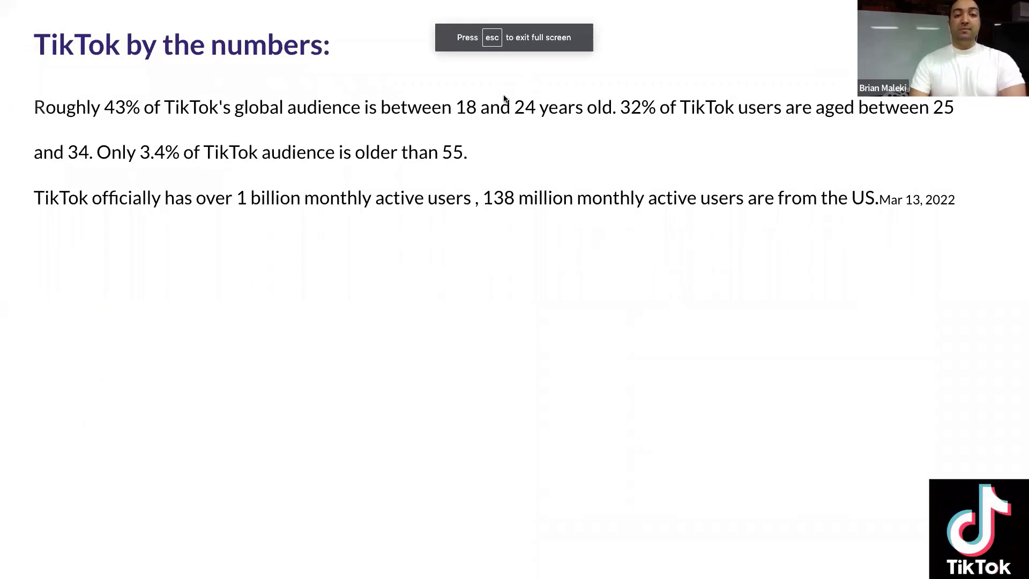
mouse_move(569, 557)
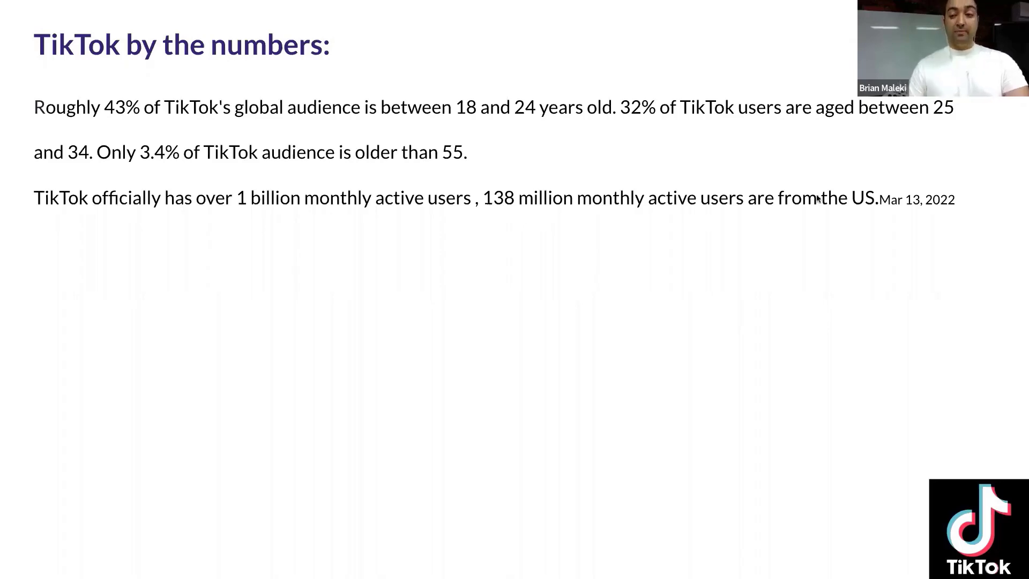
click(631, 196)
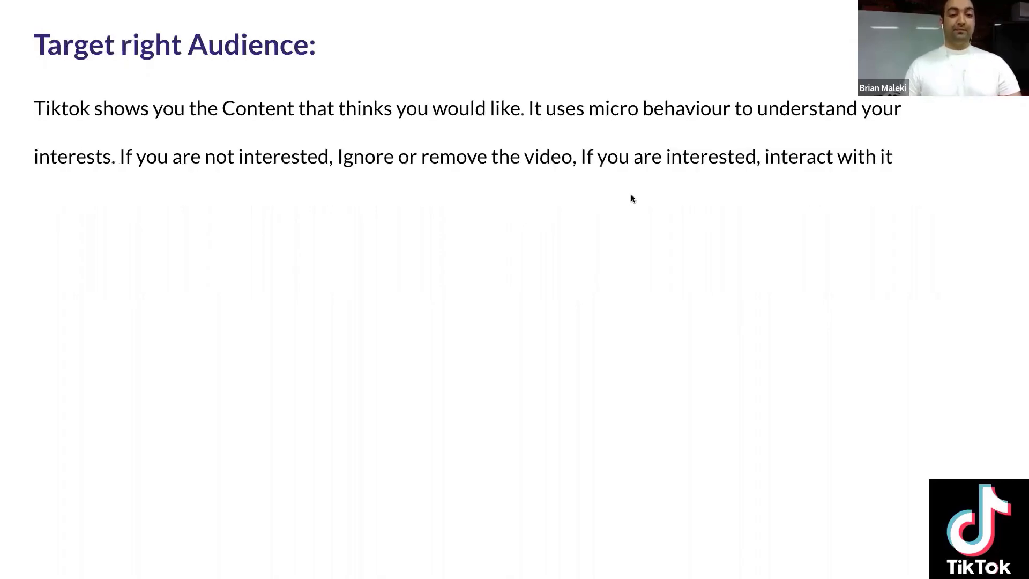
key(Escape)
Return to TikTok Ads Manager and restrict the ad group's target ages to 18-24 and 25-34
click(191, 15)
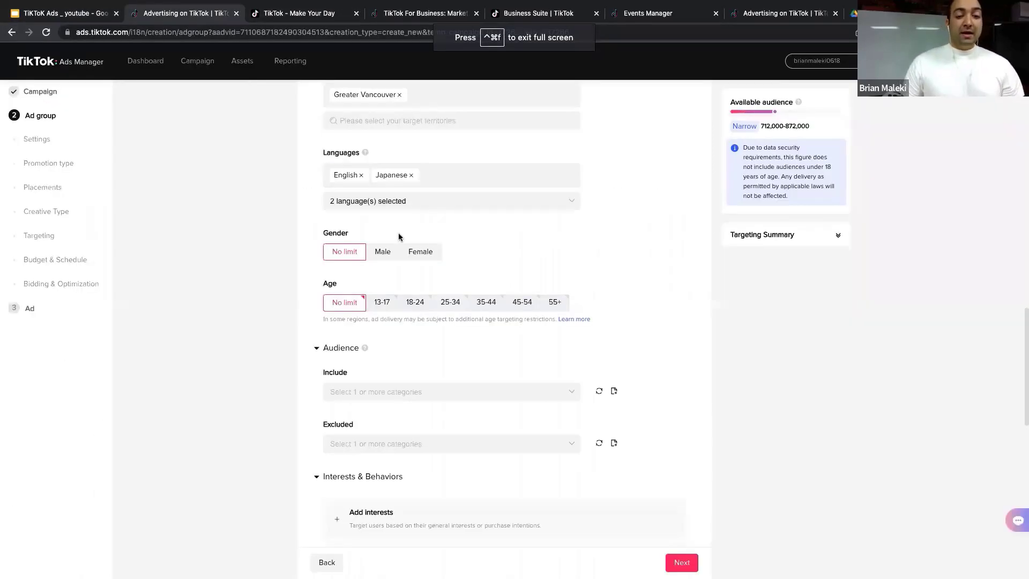
scroll(418, 233, down, 3)
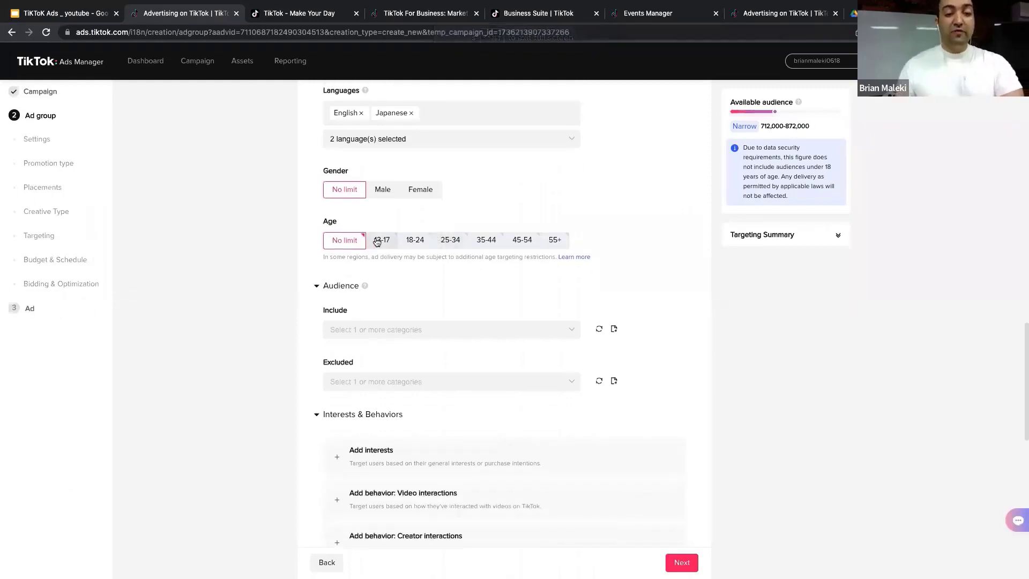
click(416, 241)
click(450, 240)
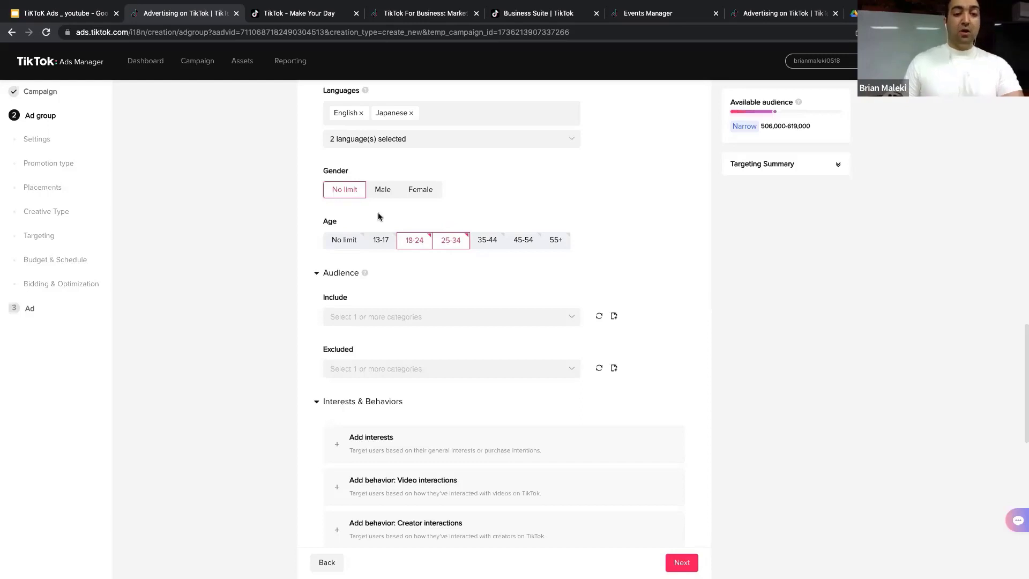
Review the included and excluded audience settings, and switch to Google Slides to read the TikTok Pixel slide
scroll(452, 238, down, 3)
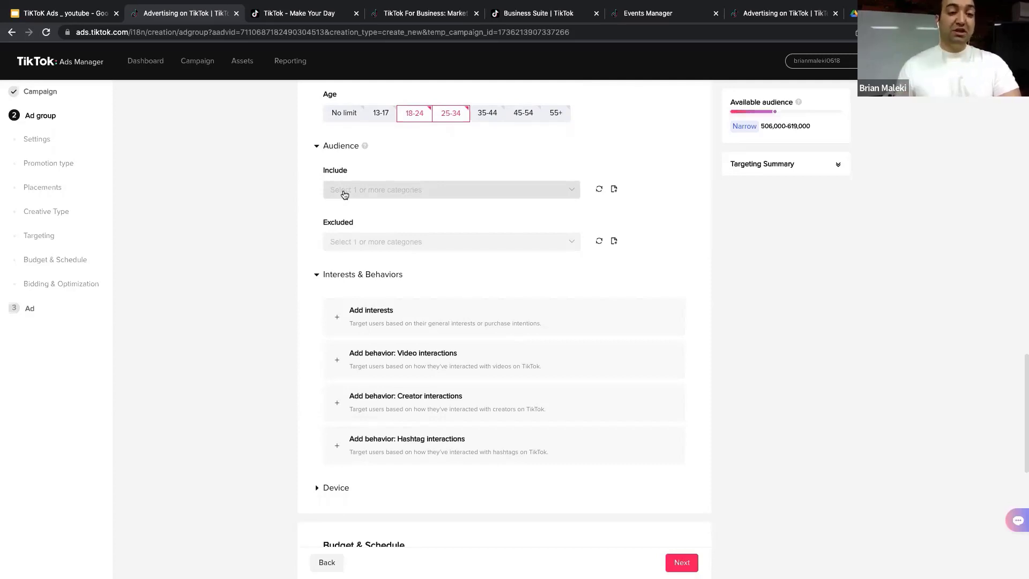
scroll(344, 194, up, 1)
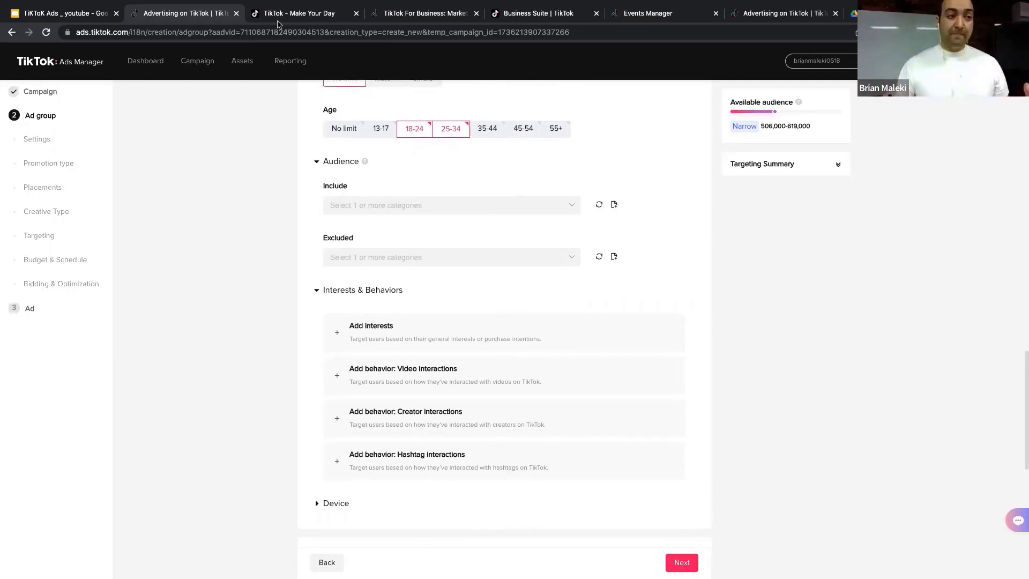
click(62, 12)
click(33, 410)
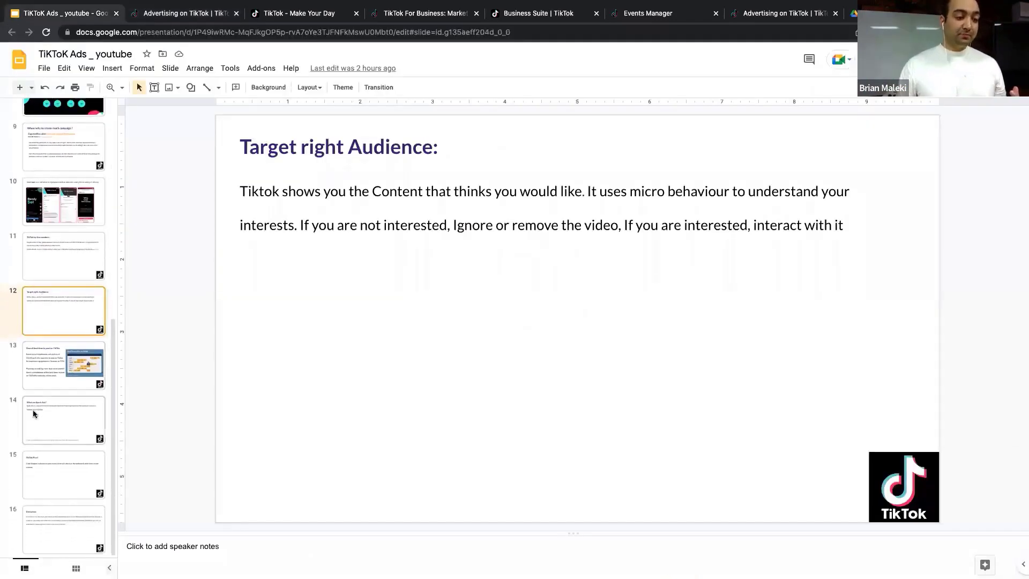
click(56, 469)
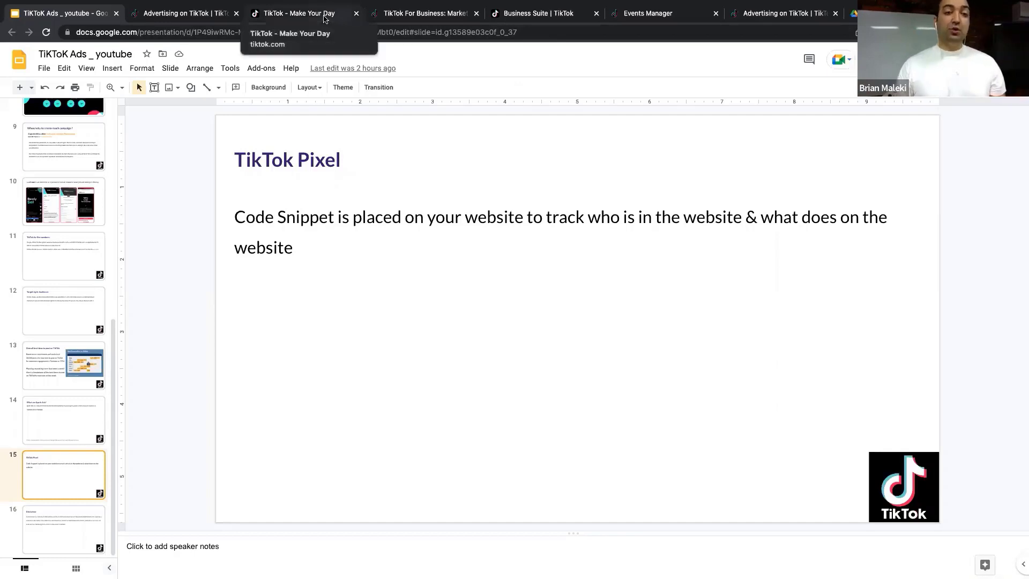
Switch back to TikTok Ads Manager and add Beauty & Personal Care as a targeted interest for the ad group
click(185, 14)
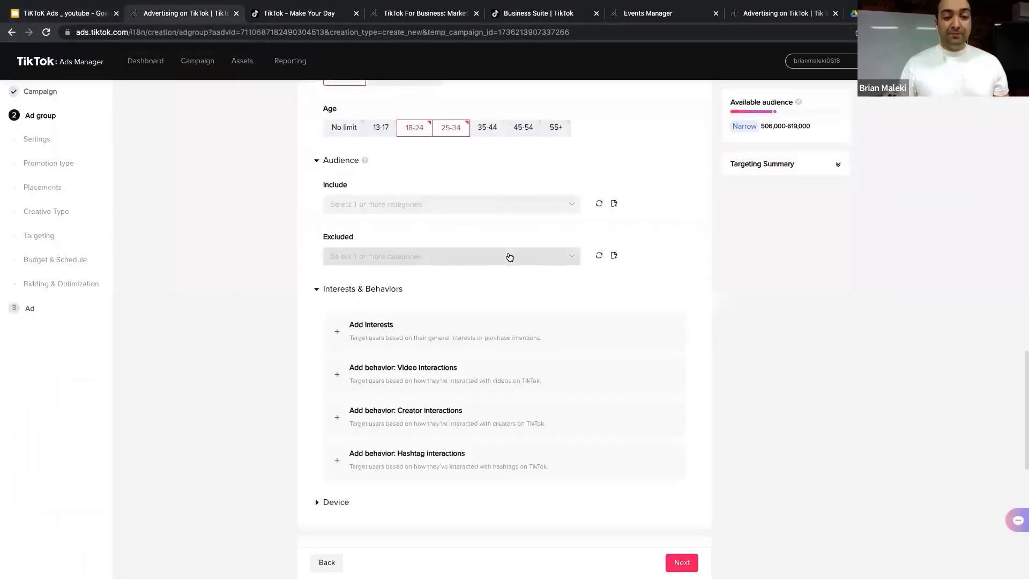
scroll(509, 255, down, 1)
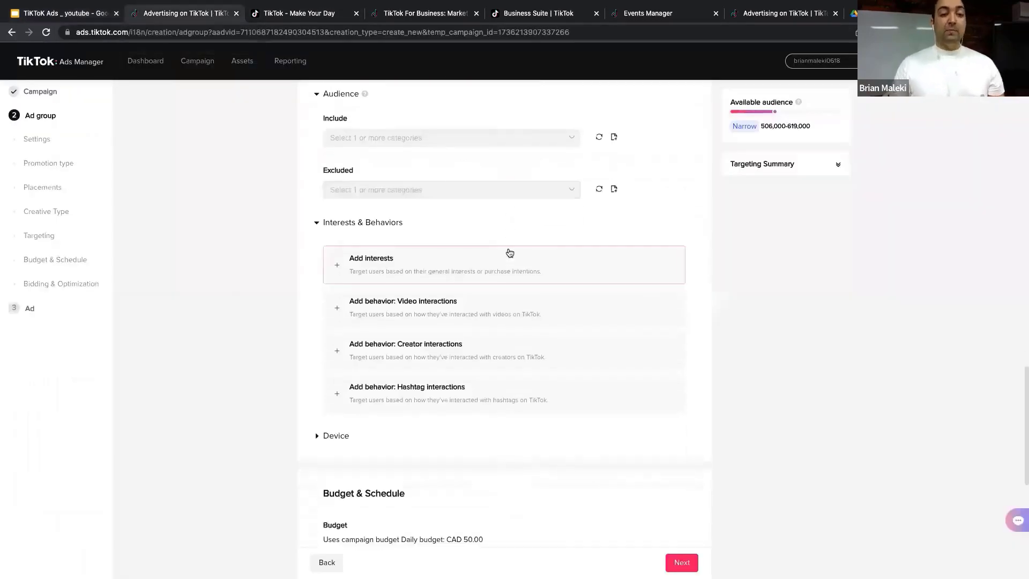
click(430, 265)
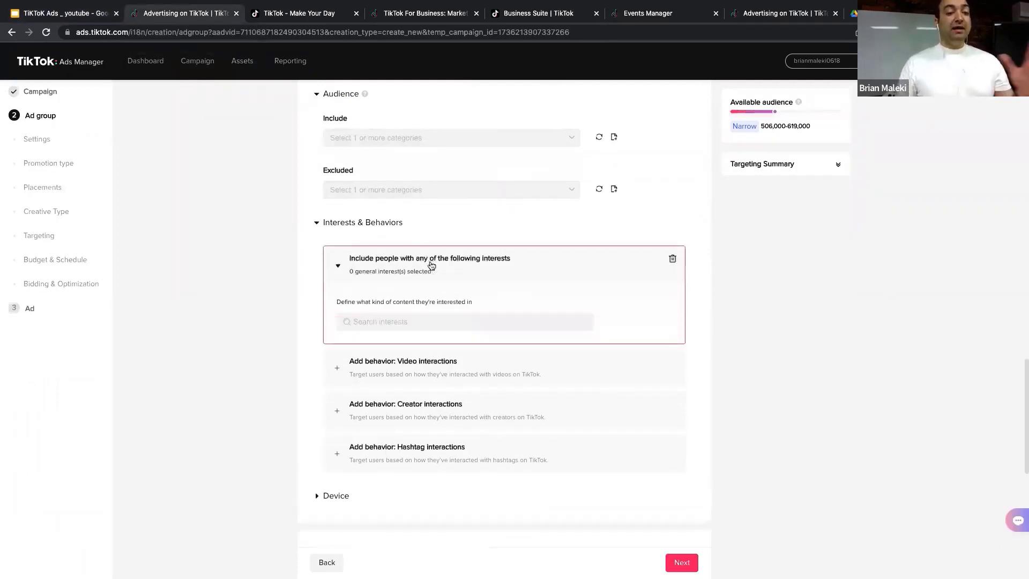
click(438, 320)
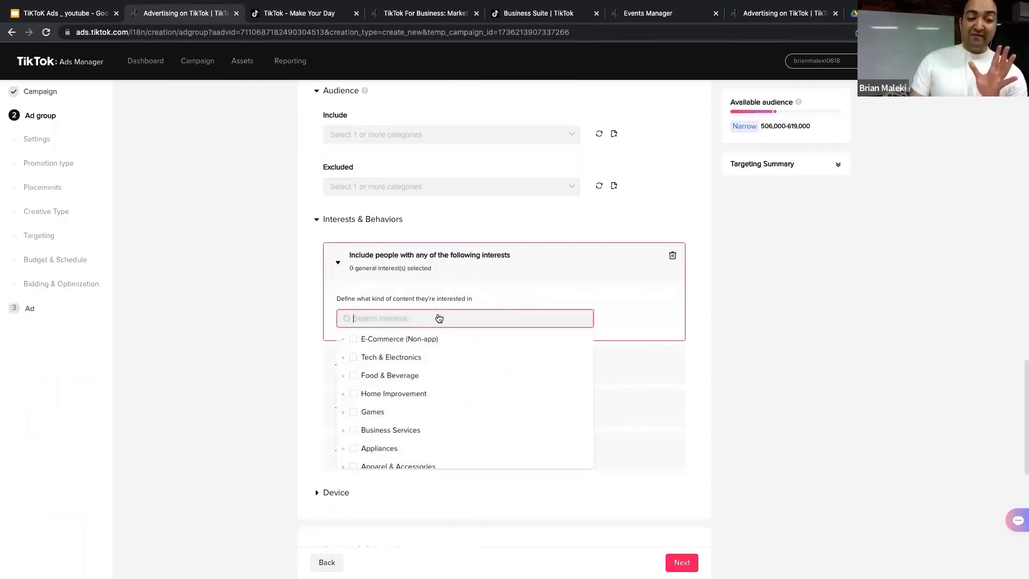
scroll(418, 383, down, 1)
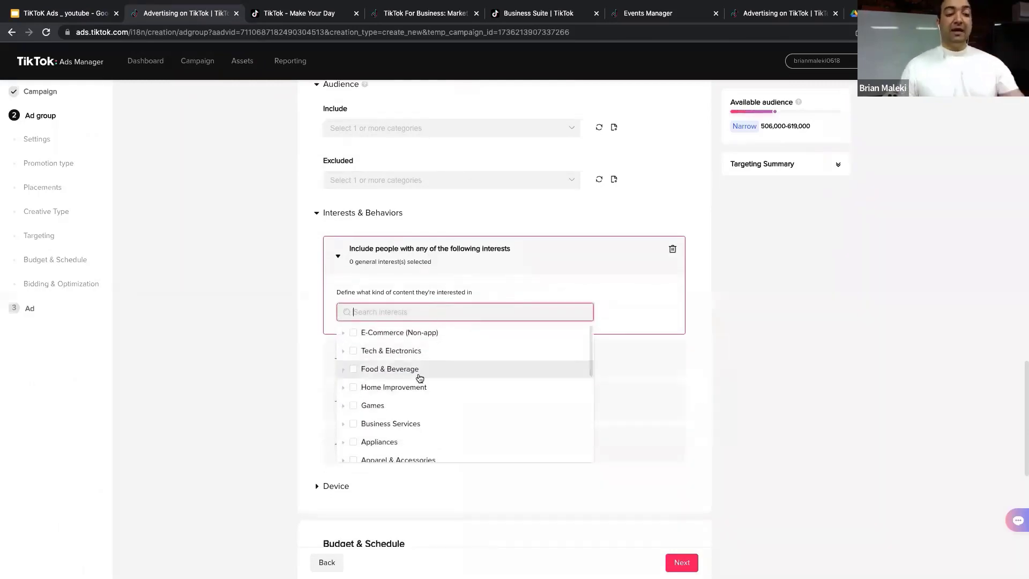
scroll(456, 386, down, 5)
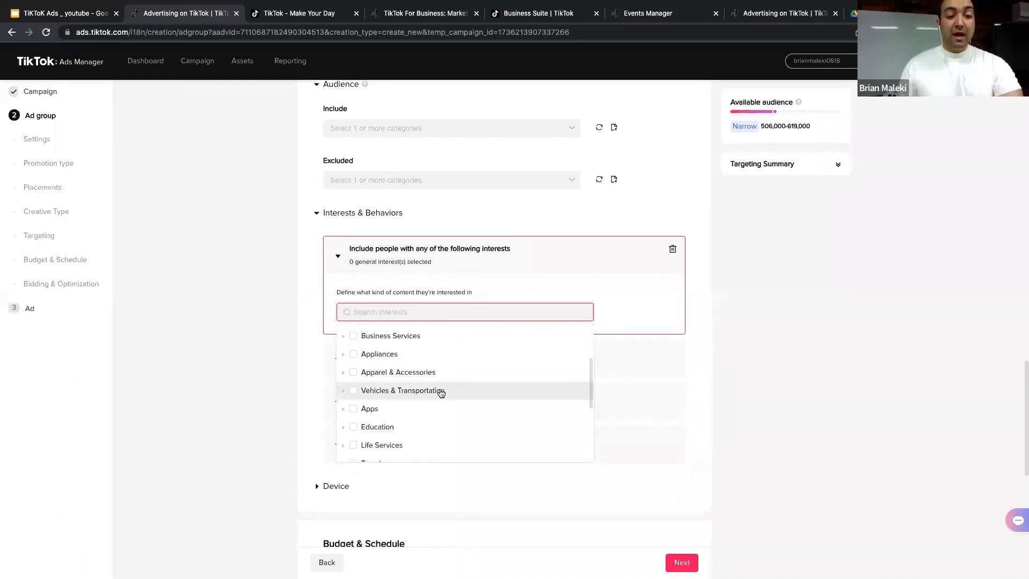
scroll(441, 393, down, 3)
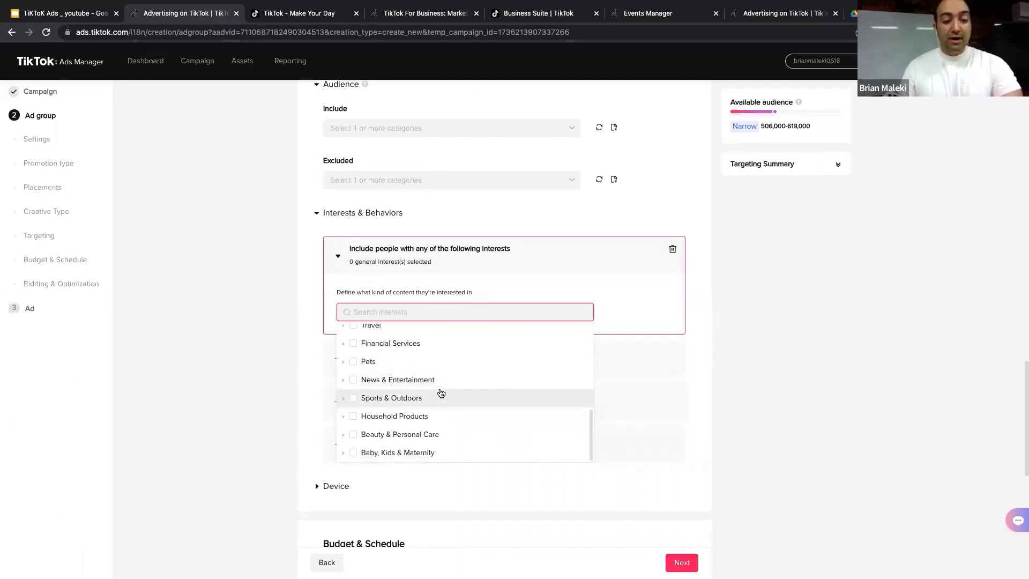
mouse_move(343, 434)
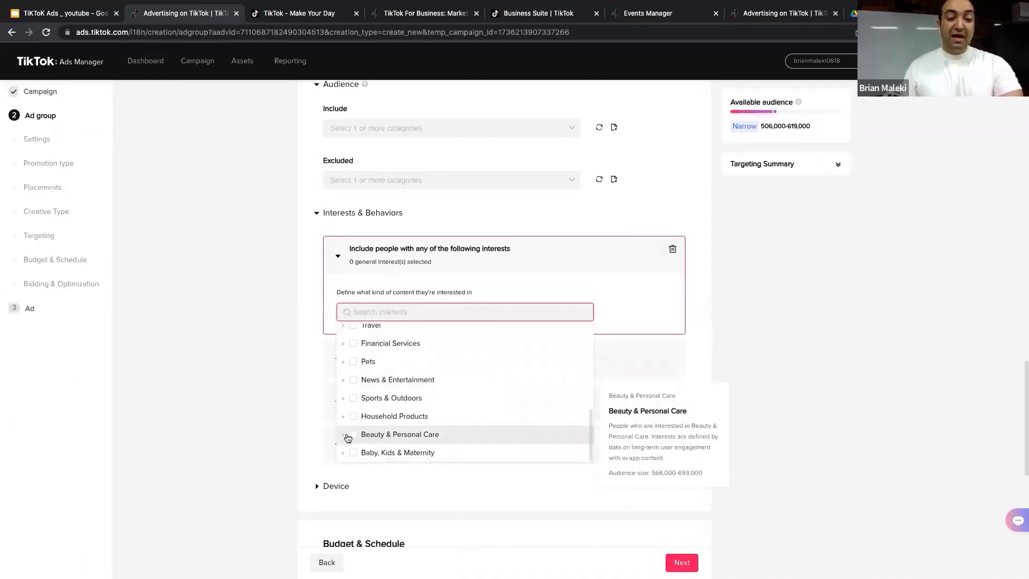
click(351, 435)
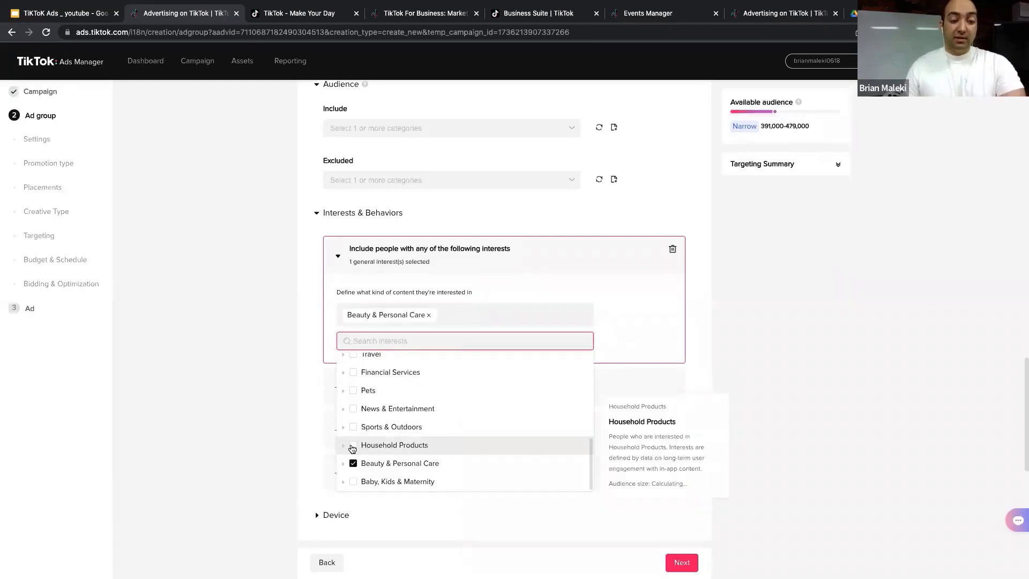
Expand Beauty & Personal Care and look through the interest subcategories it includes
scroll(348, 470, down, 3)
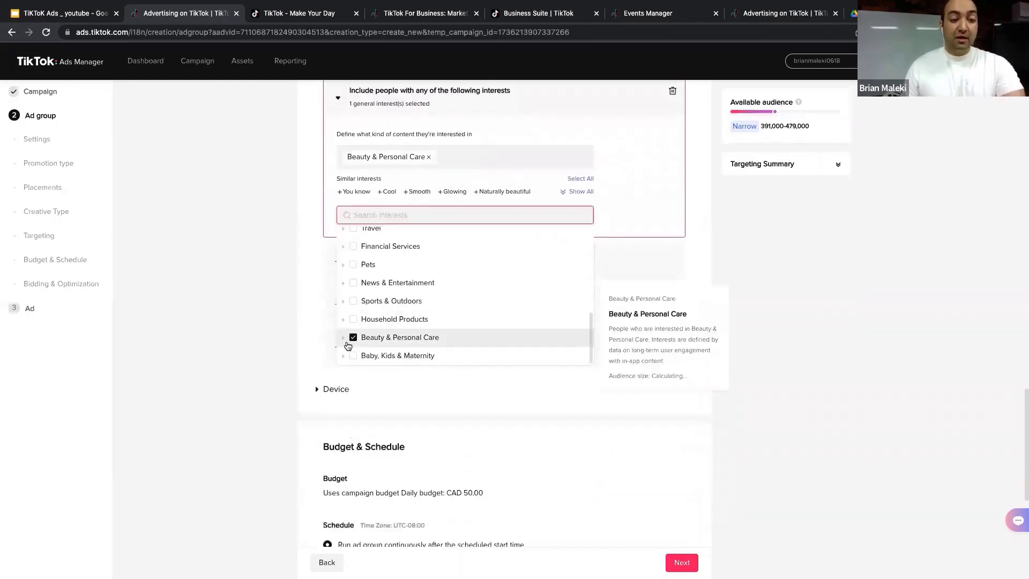
click(344, 337)
scroll(403, 321, down, 2)
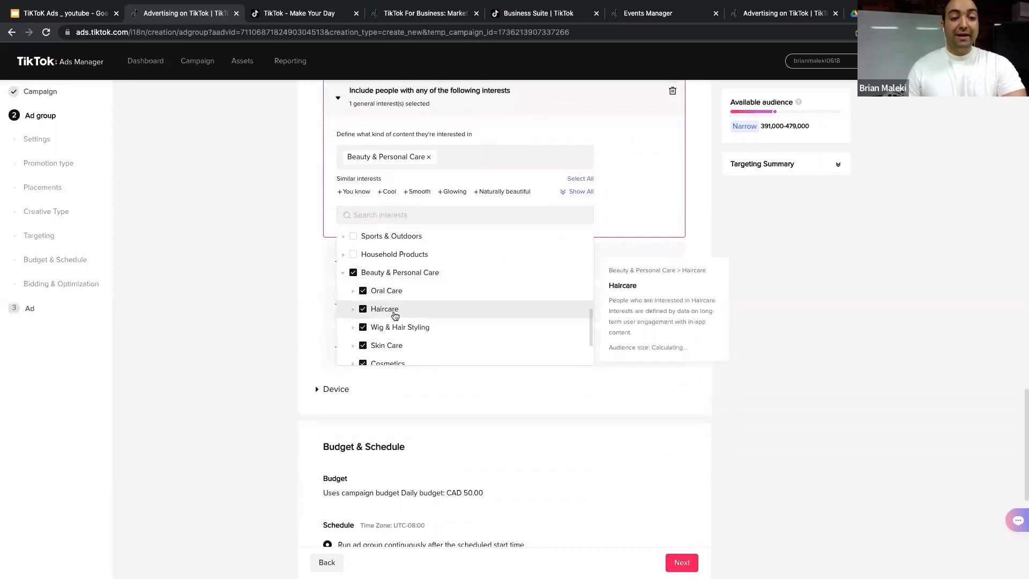
scroll(407, 309, down, 1)
scroll(442, 316, down, 2)
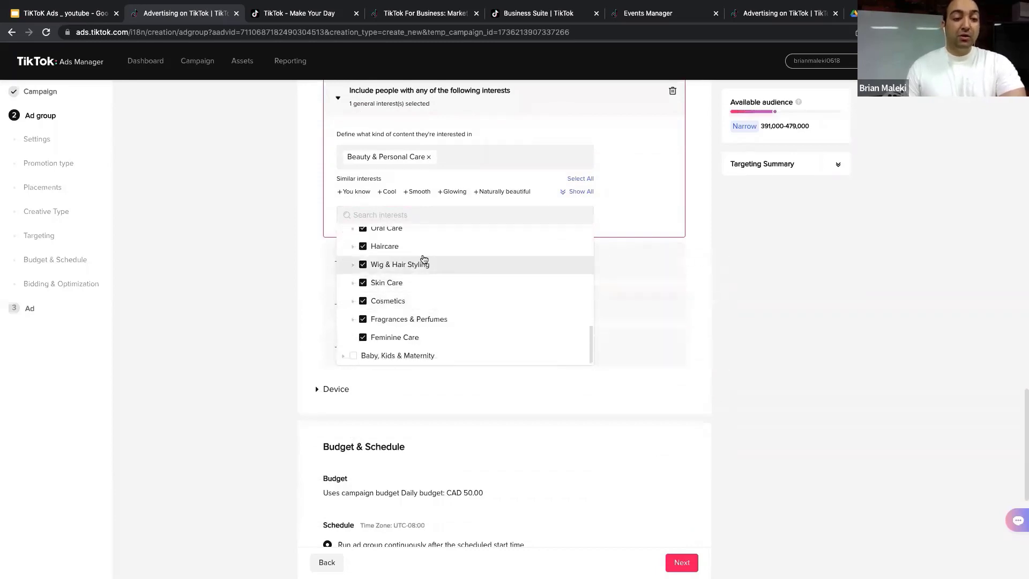
click(298, 244)
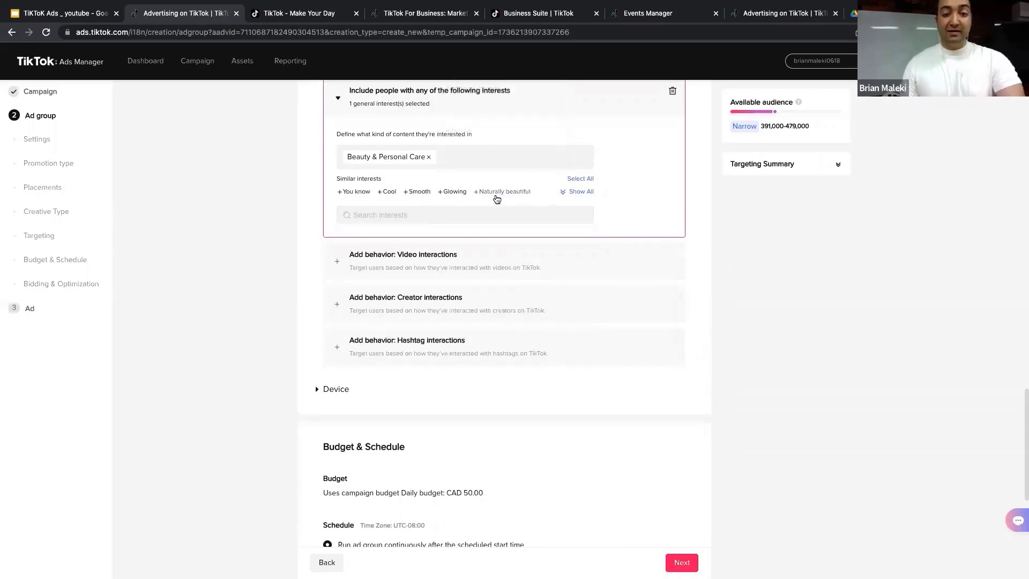
Check the suggested similar interests and add a video interactions behavior to the ad group's targeting
scroll(504, 193, up, 1)
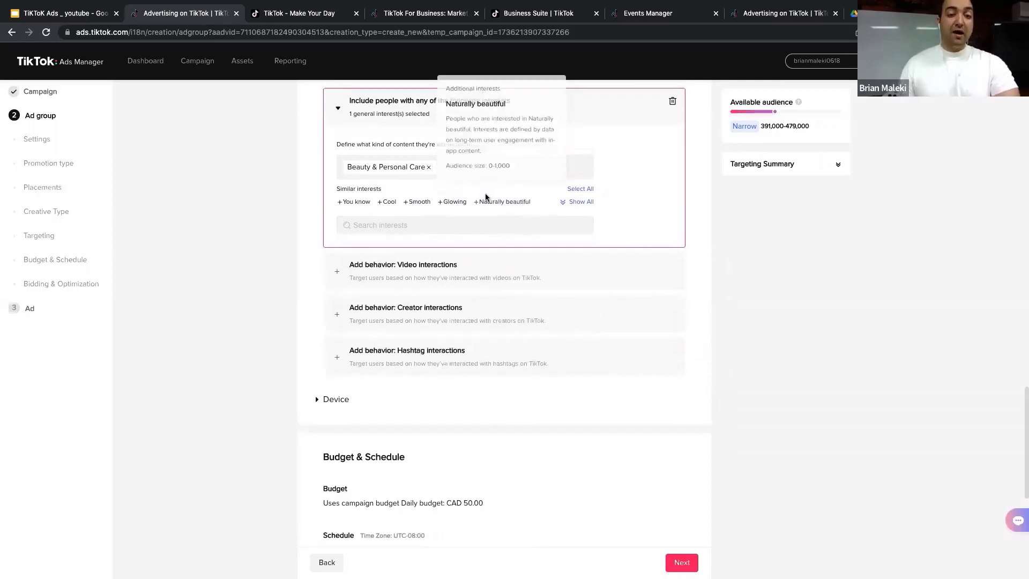
mouse_move(475, 213)
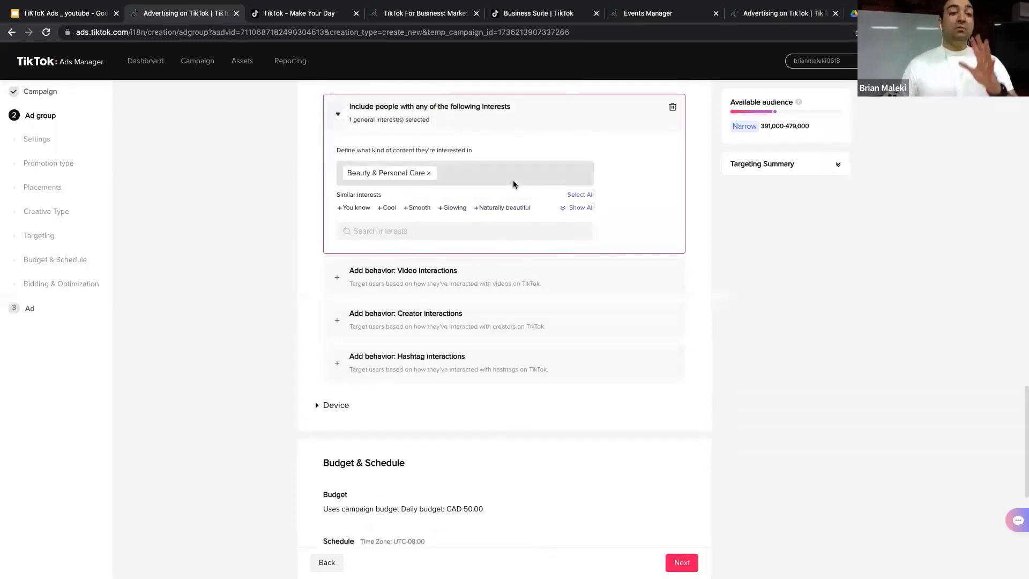
click(438, 271)
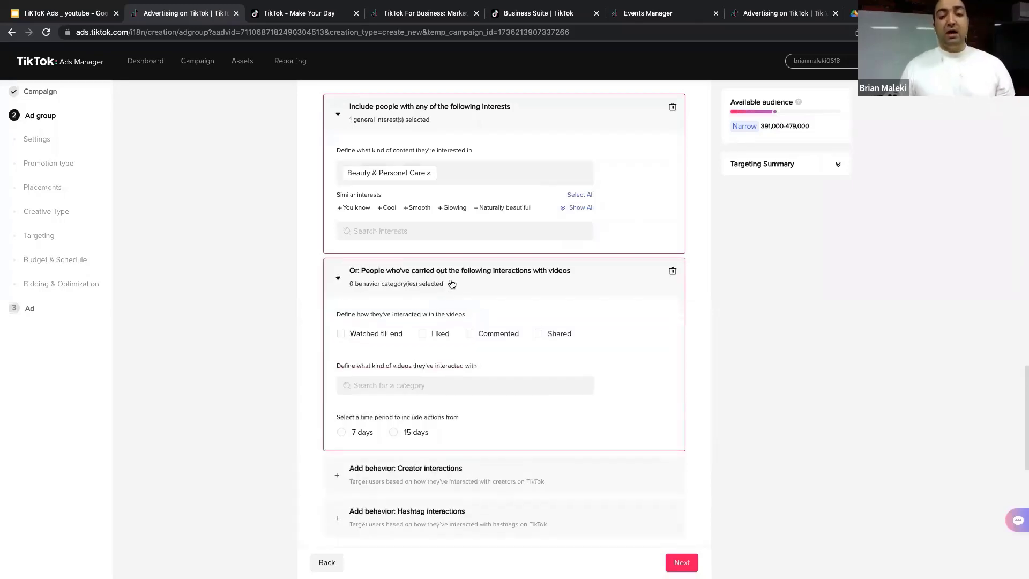
Switch to Google Slides and look through the slides from Spark Ads back to TikTok by the numbers
click(88, 12)
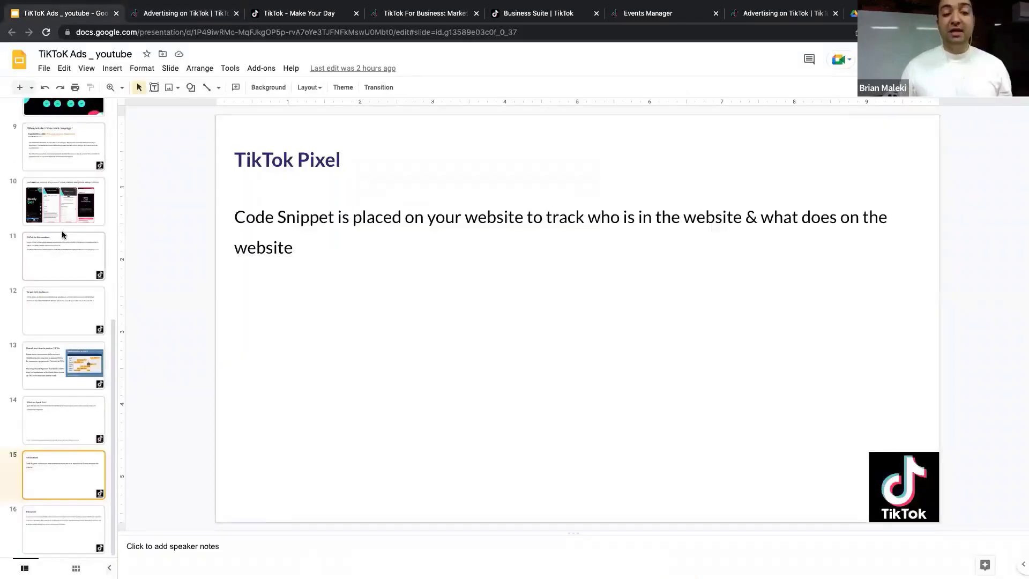
click(82, 431)
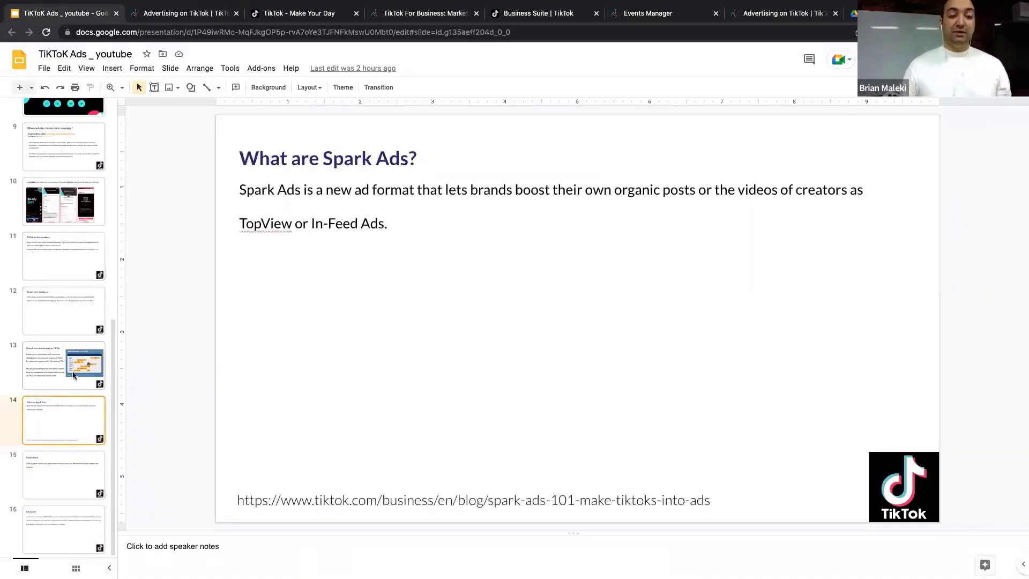
click(71, 358)
click(66, 309)
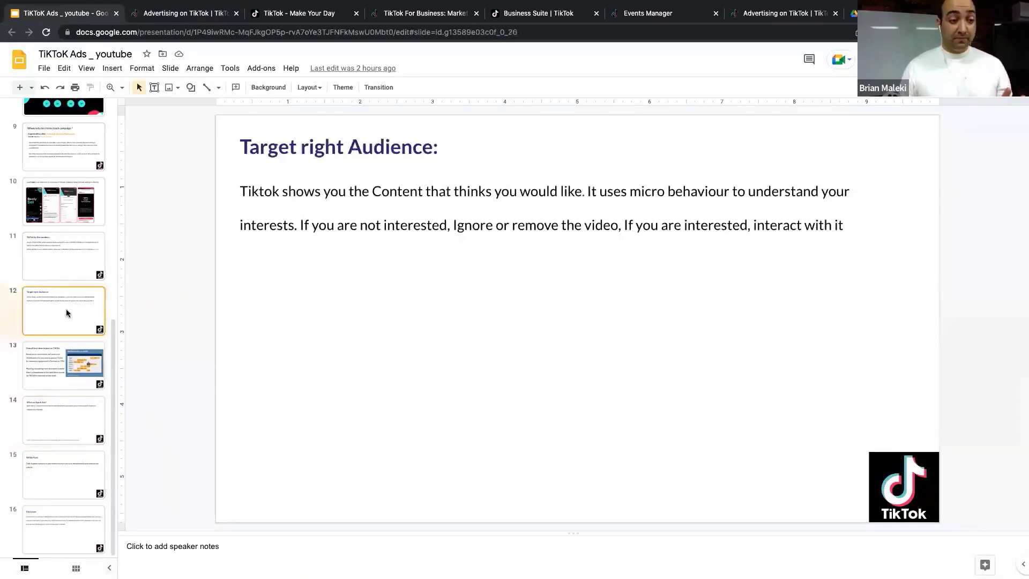
click(64, 261)
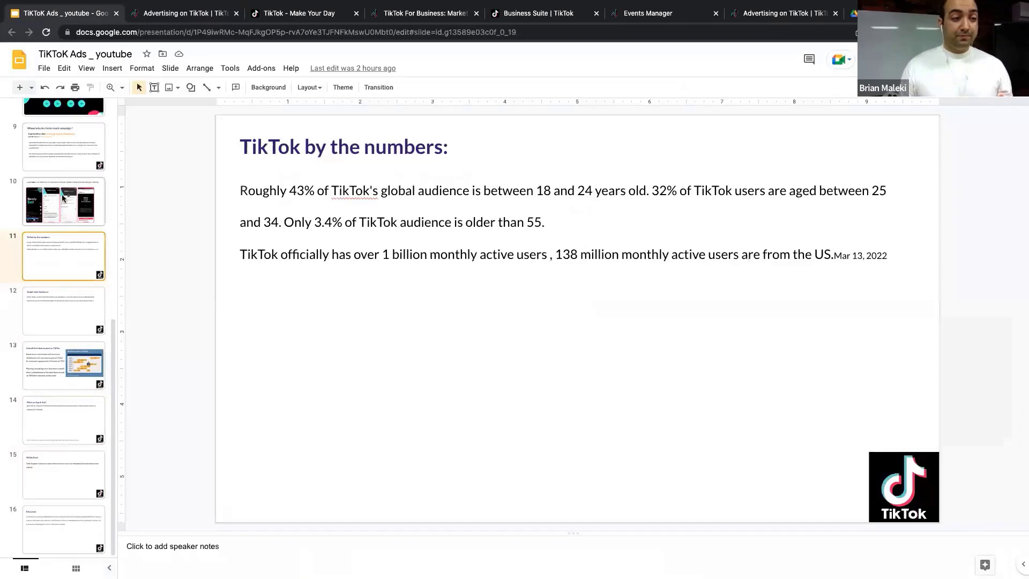
scroll(65, 251, up, 5)
scroll(67, 235, down, 5)
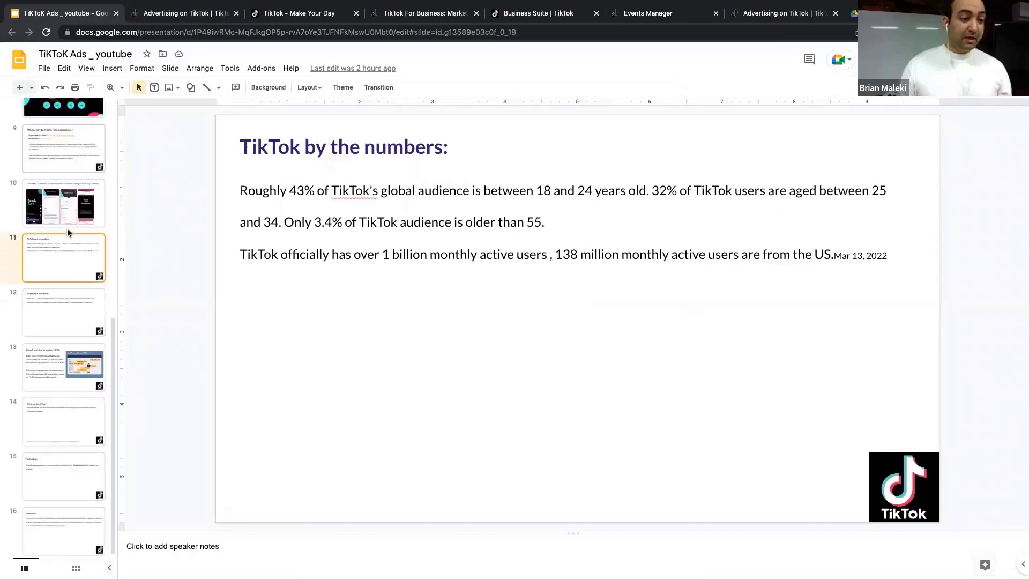
Find the Target right Audience slide, present it full screen to read it, and exit the presentation
click(69, 394)
click(61, 477)
click(62, 518)
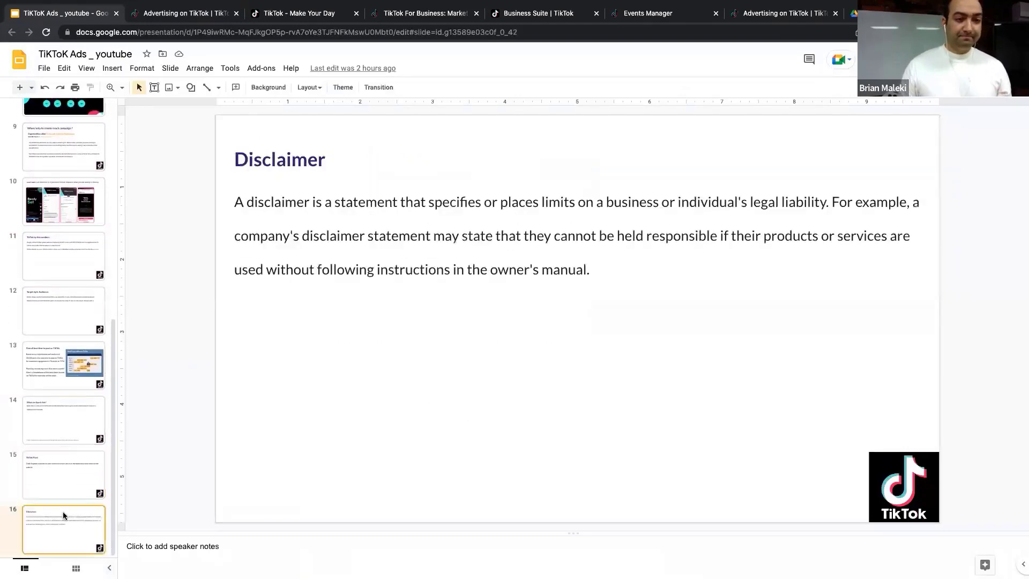
click(64, 466)
click(66, 441)
click(74, 377)
click(79, 328)
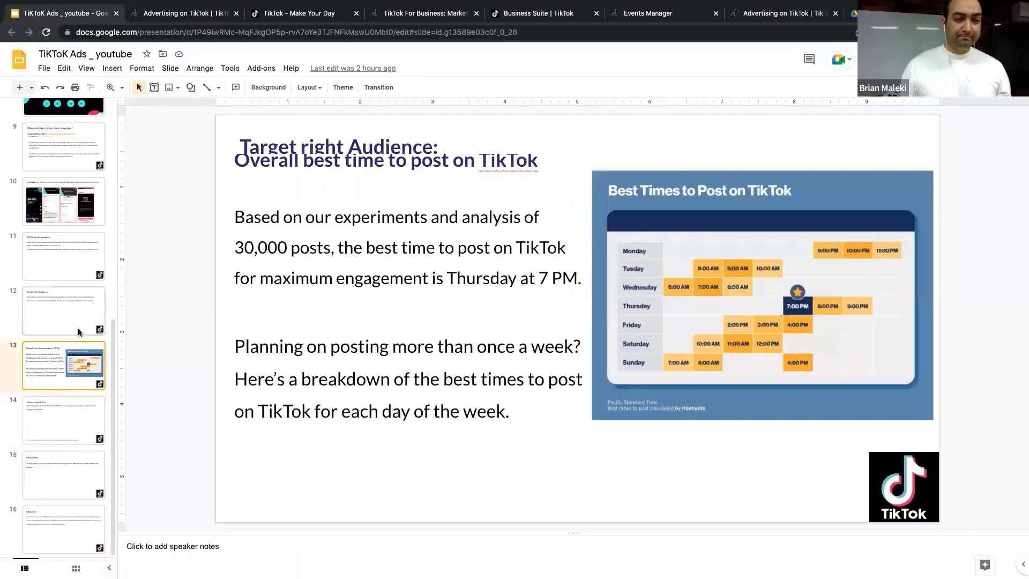
key(ctrl+Return)
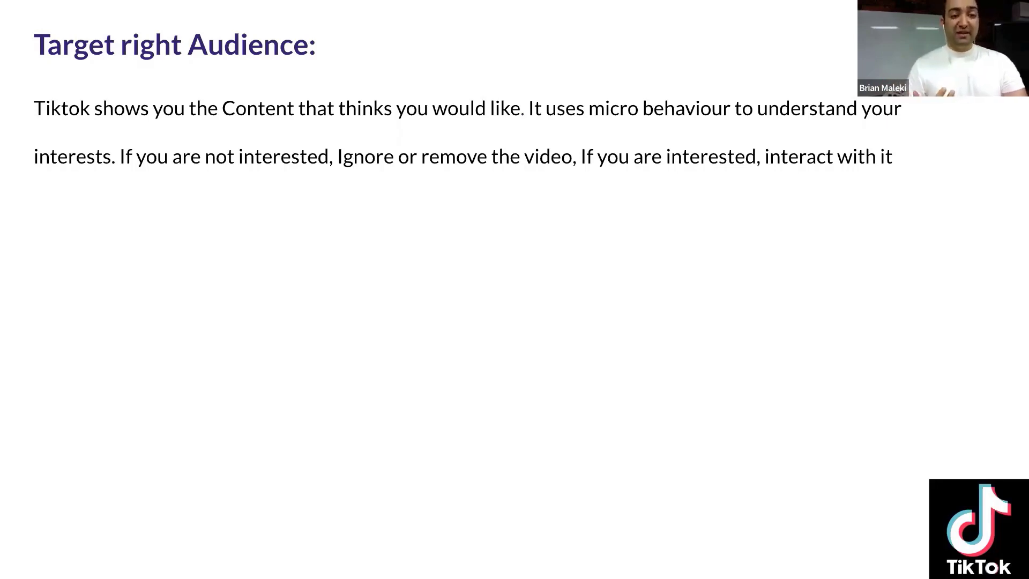
key(Escape)
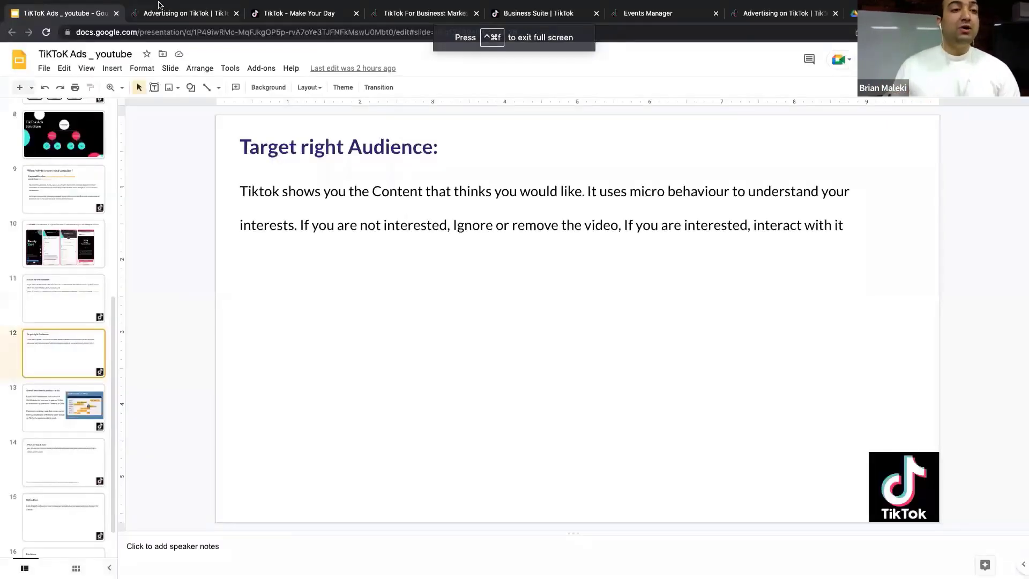
Switch back to TikTok Ads Manager and include the video interactions Watched till end, Liked, Commented and Shared
click(181, 12)
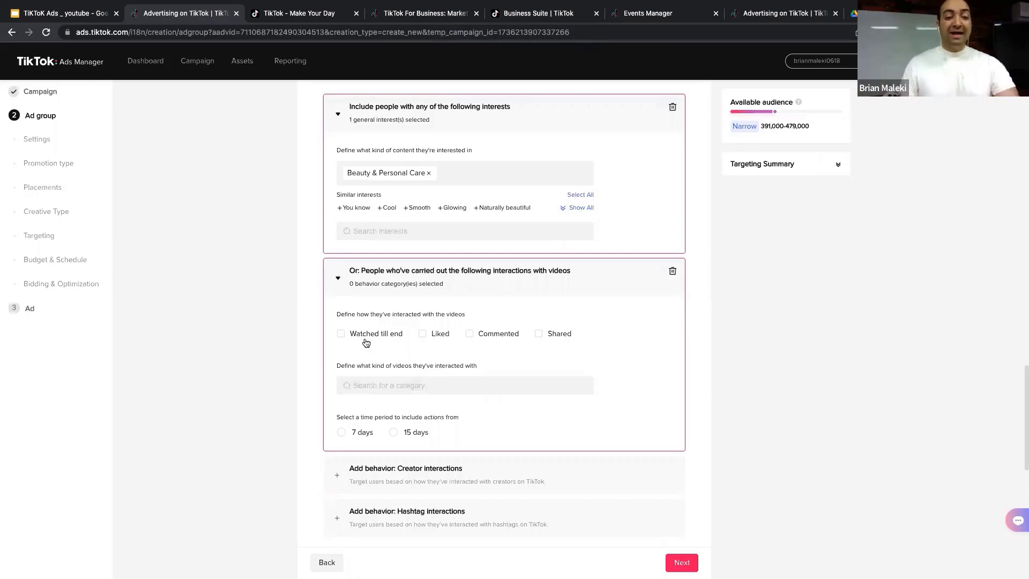
click(341, 334)
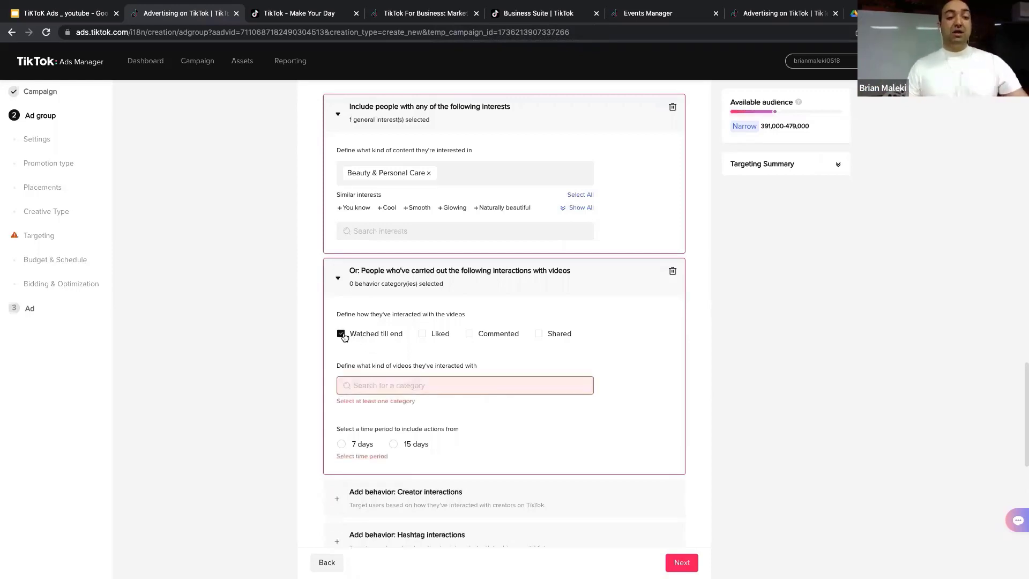
click(422, 333)
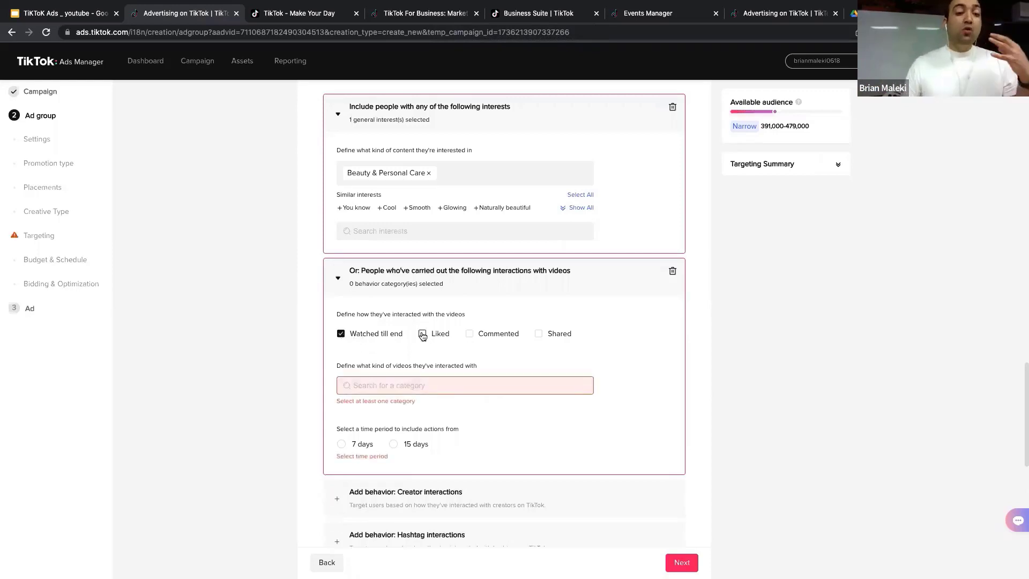
click(471, 335)
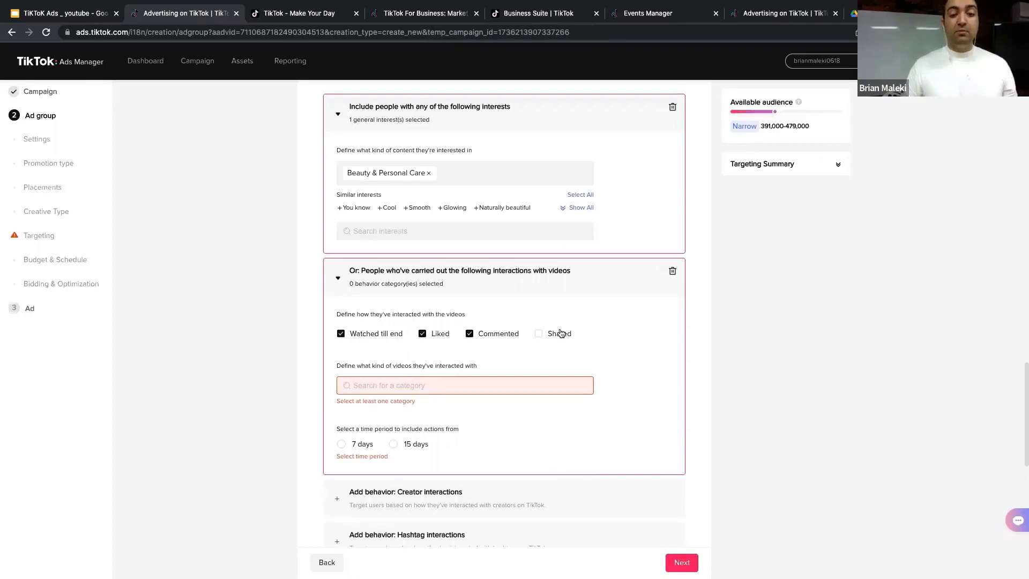
click(542, 335)
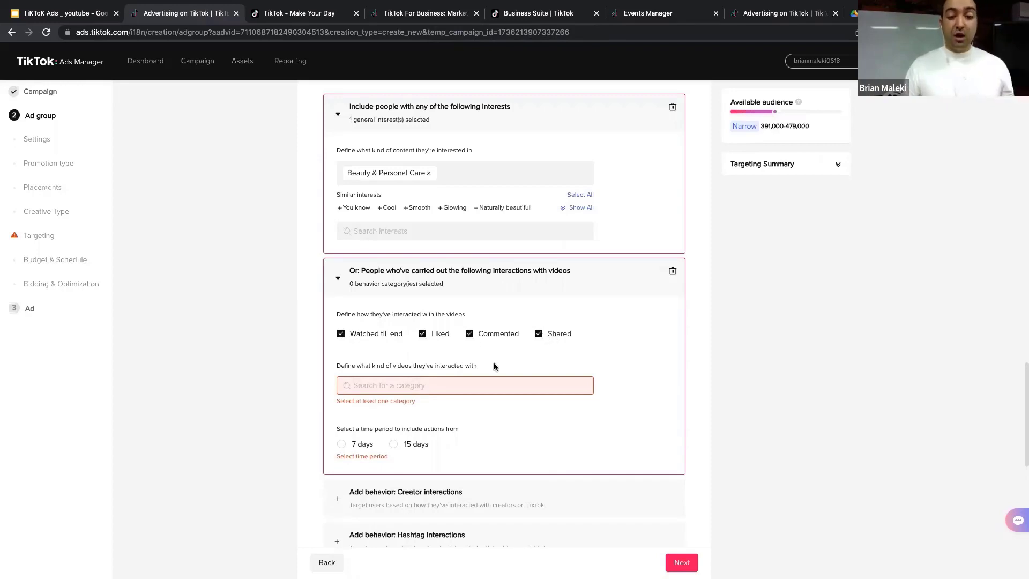
Browse the video categories for the video interactions behavior and select Beauty & Style
click(452, 386)
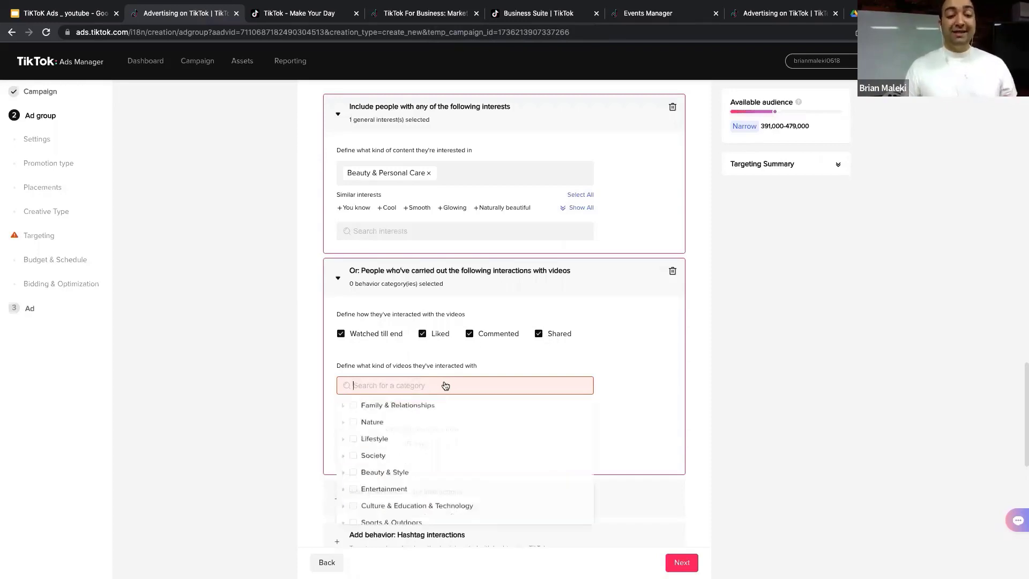
mouse_move(406, 439)
scroll(406, 438, down, 4)
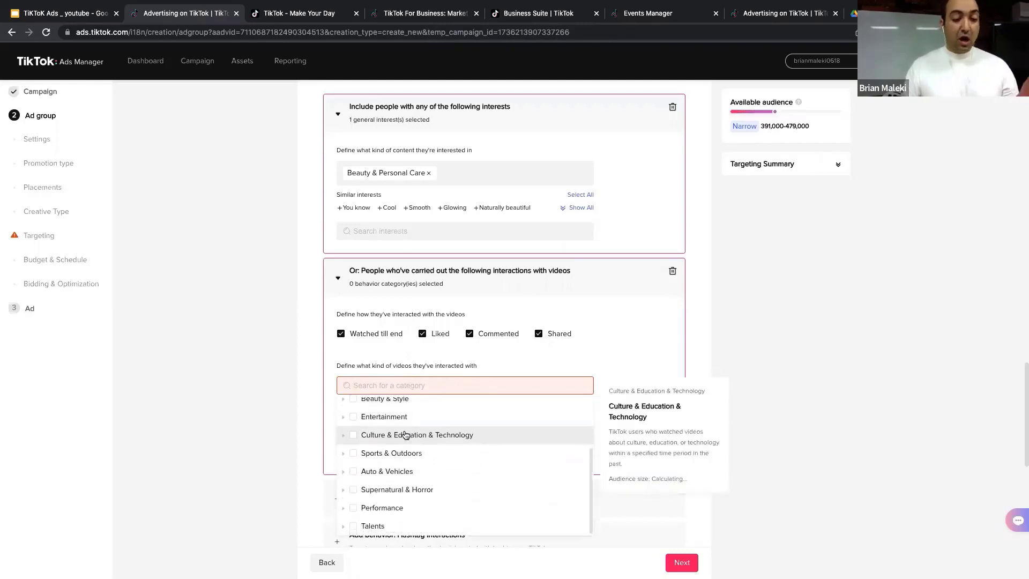
mouse_move(416, 458)
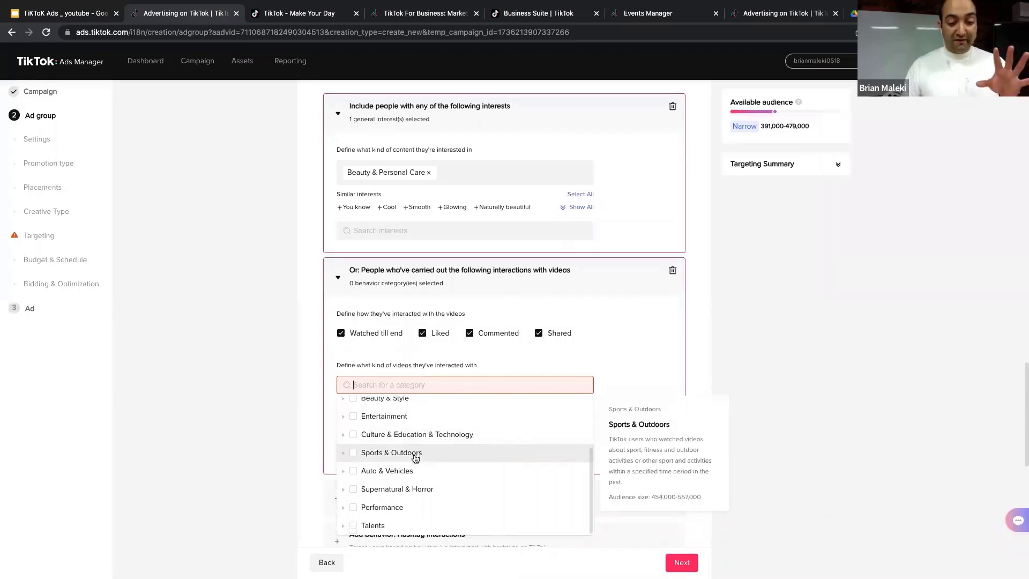
scroll(414, 456, down, 2)
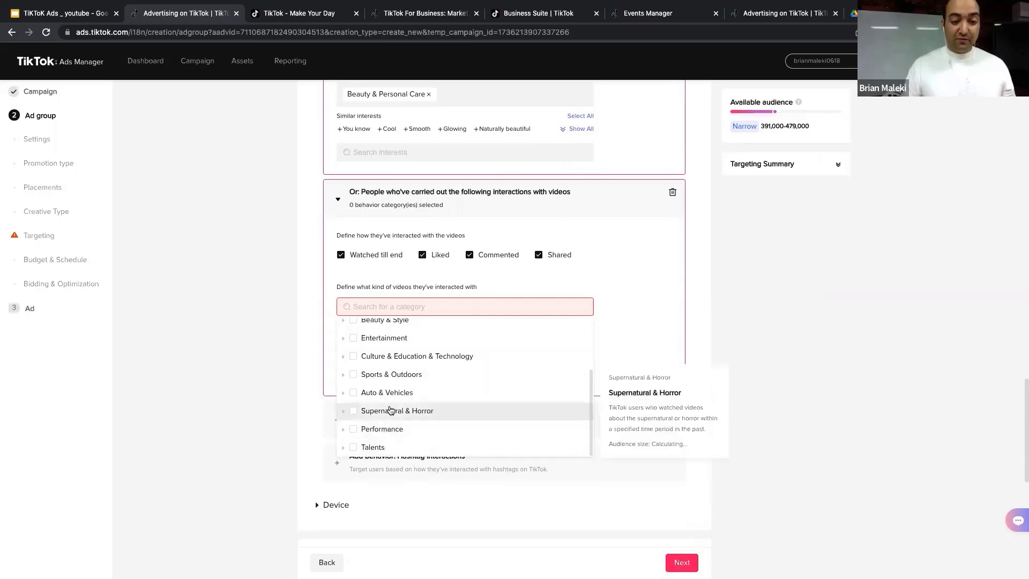
mouse_move(391, 382)
scroll(395, 367, up, 1)
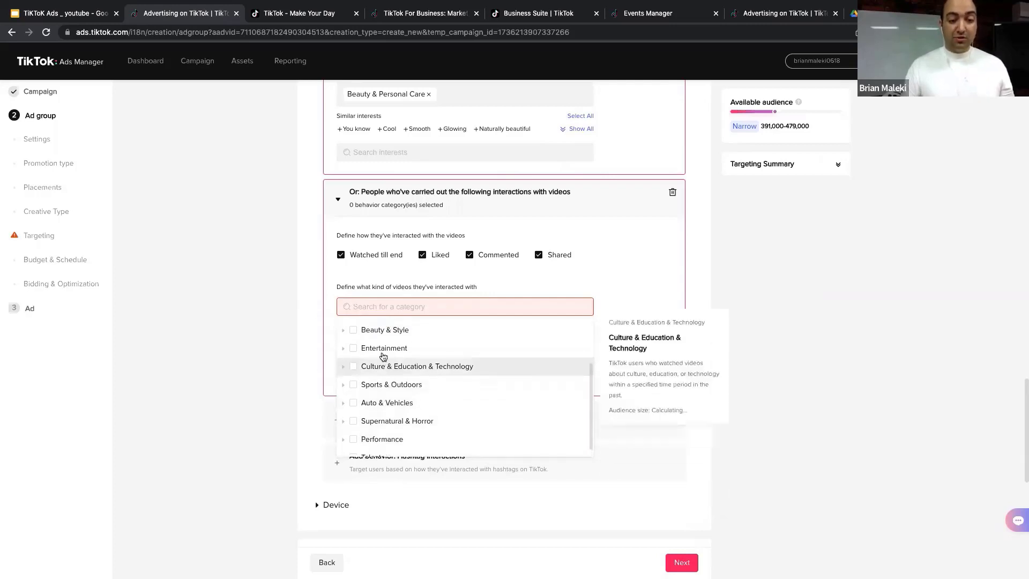
click(353, 334)
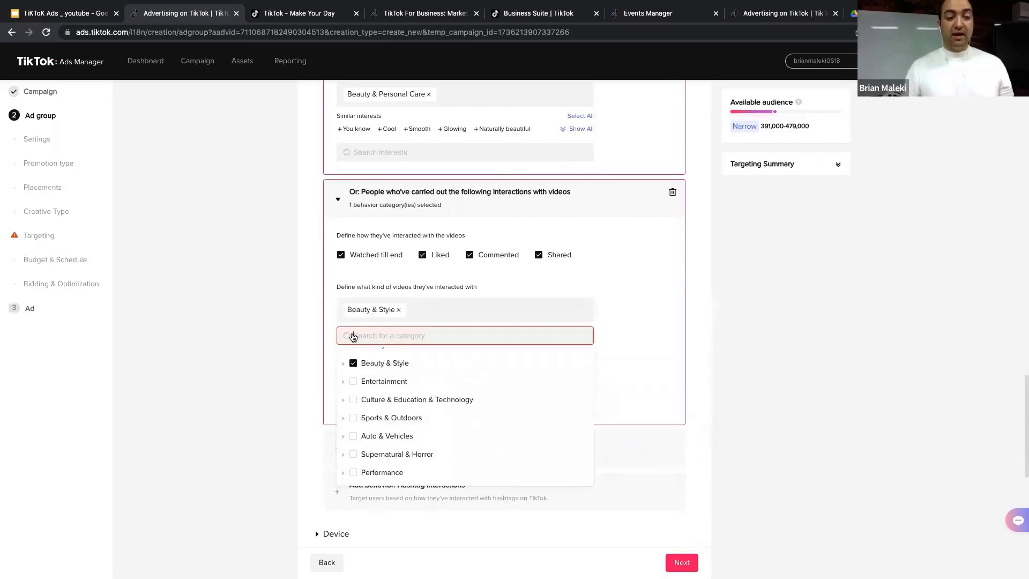
click(249, 306)
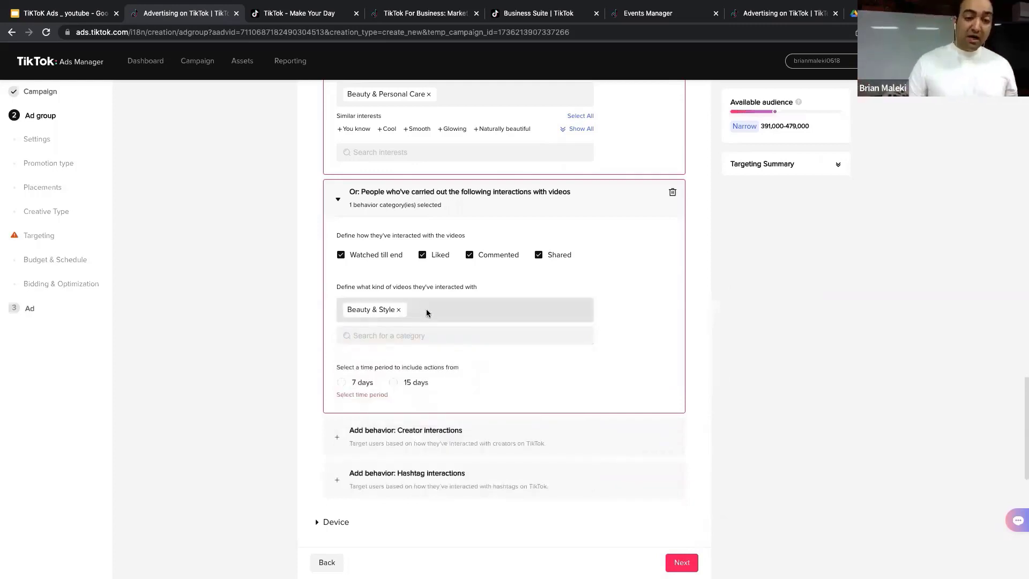
click(425, 337)
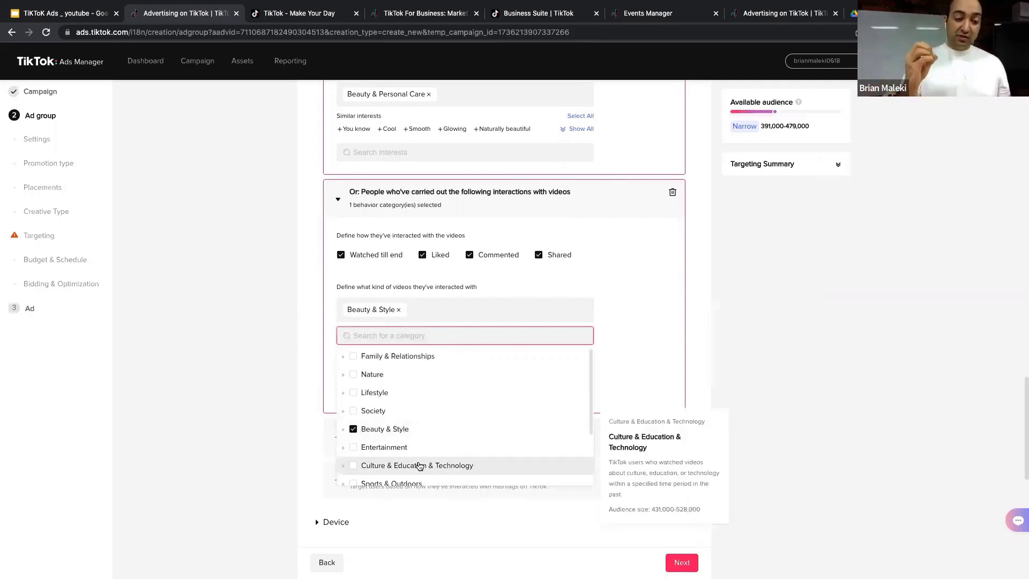
click(292, 347)
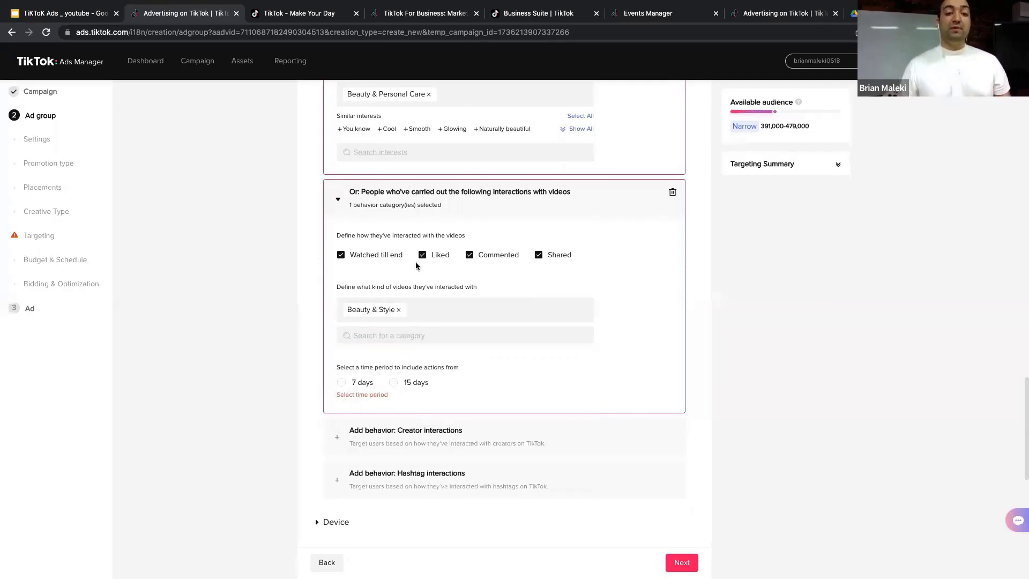
Set the time period for the included video interactions to 15 days
scroll(446, 329, down, 1)
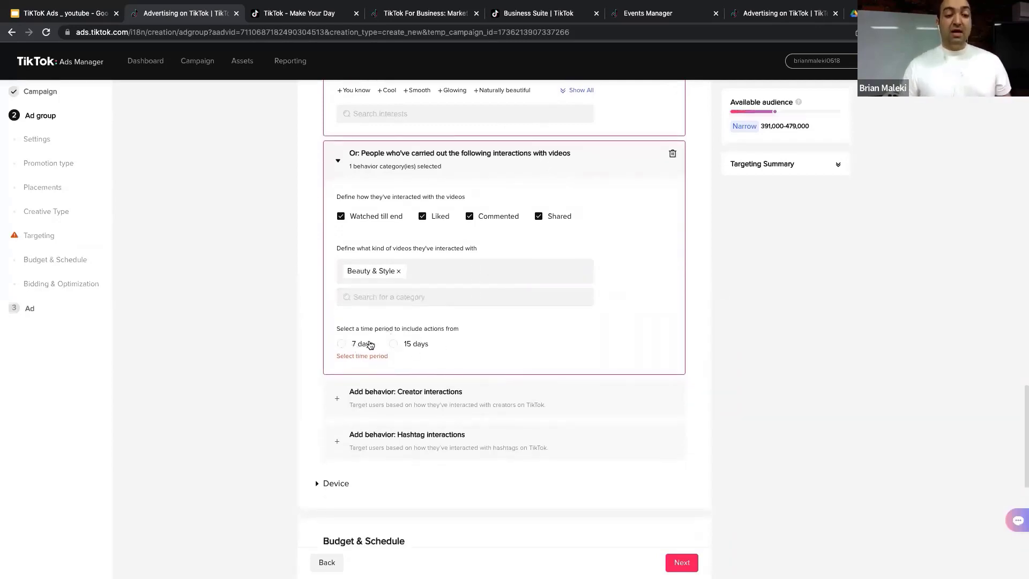
click(364, 343)
click(402, 343)
click(367, 343)
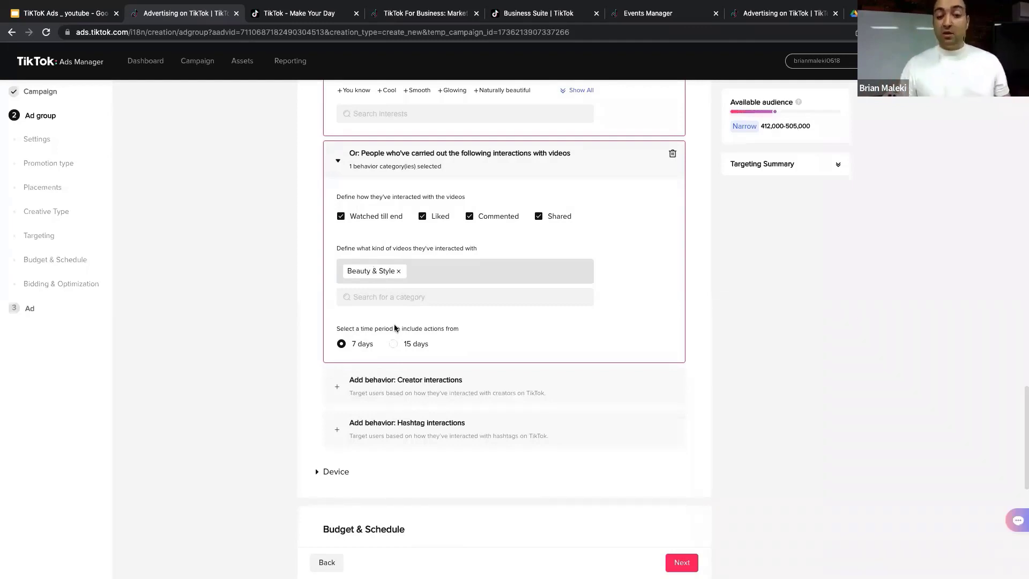
click(394, 343)
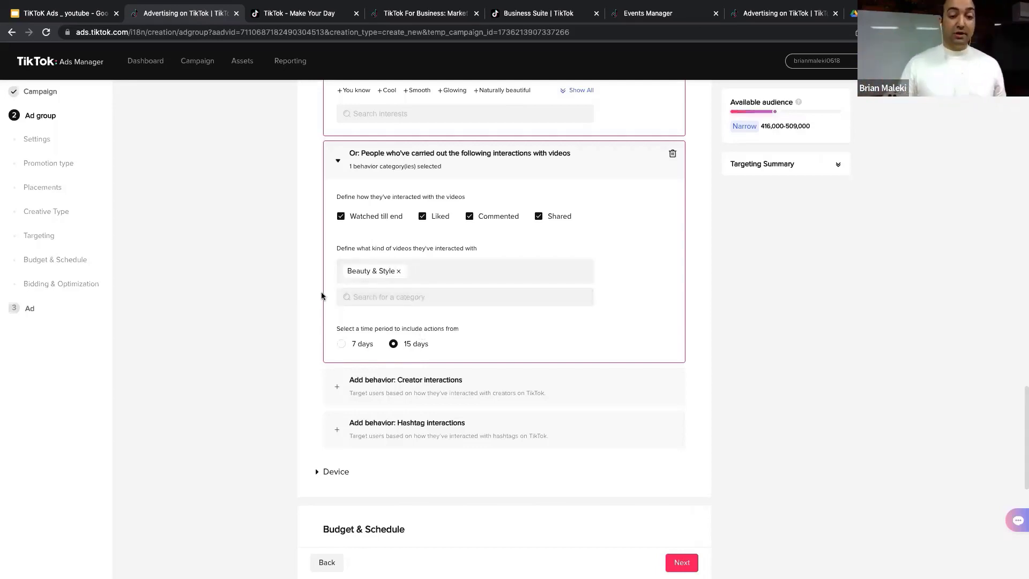
Add a creator interactions behavior that includes people who Followed creators or Viewed profile
scroll(409, 301, down, 2)
click(423, 299)
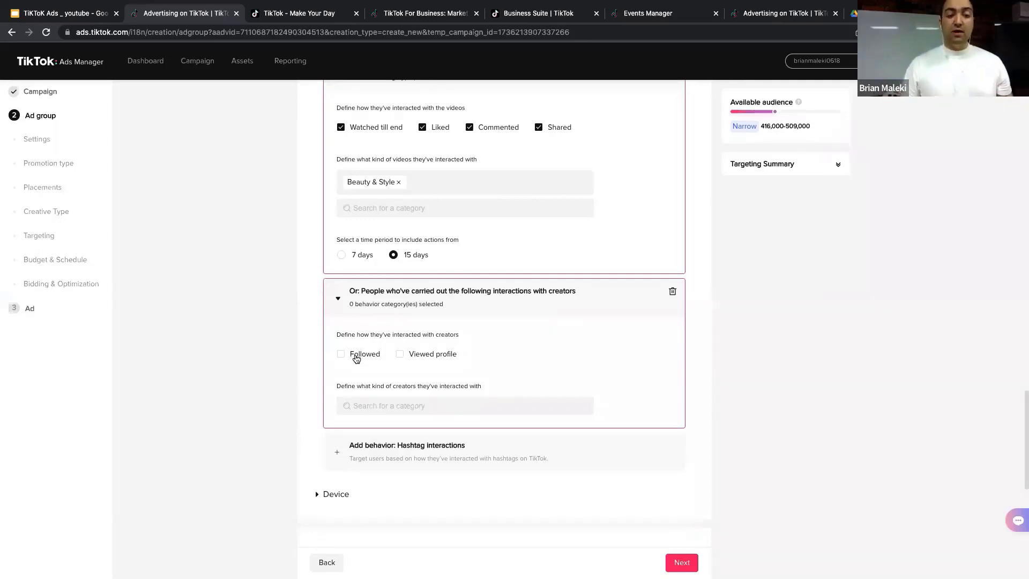
click(357, 357)
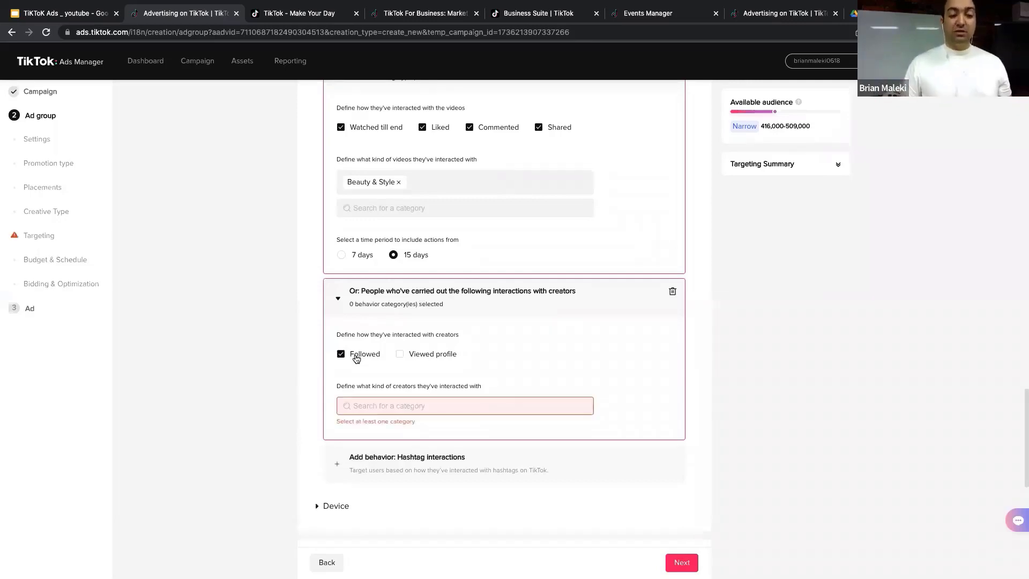
click(400, 356)
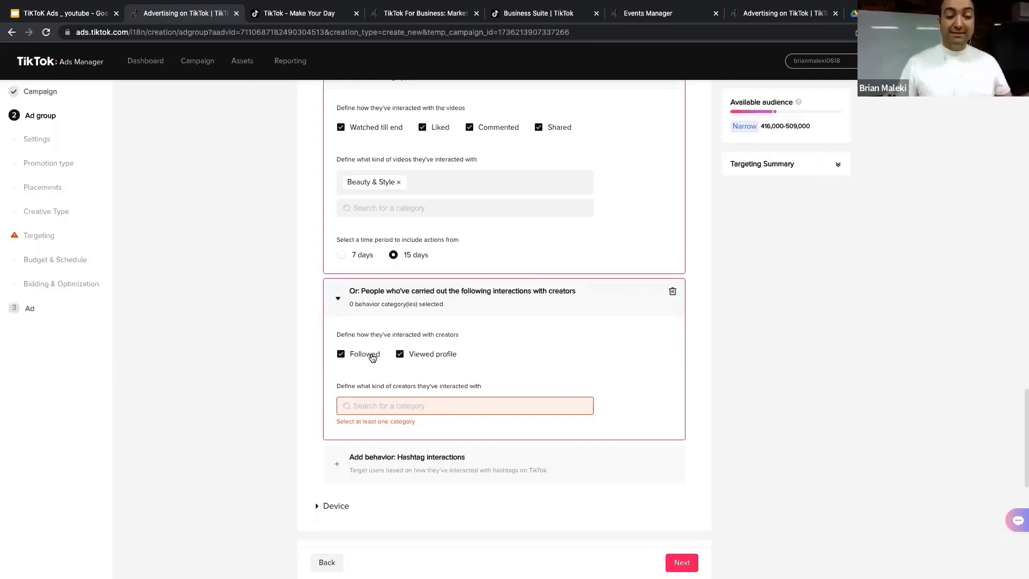
Browse the creator categories for the creator interactions behavior and select Fitness & Health
click(390, 405)
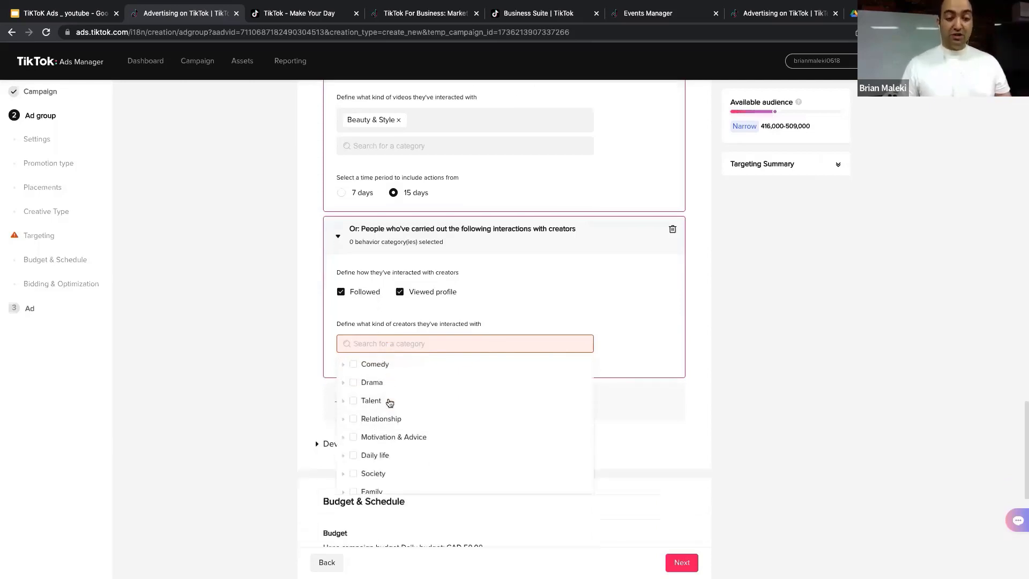
scroll(390, 403, down, 5)
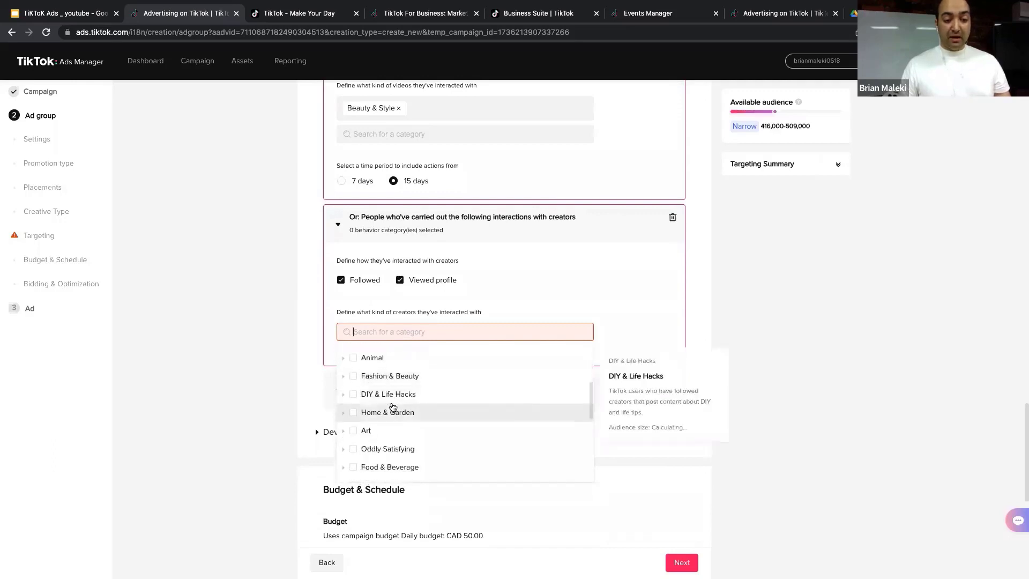
scroll(393, 407, down, 5)
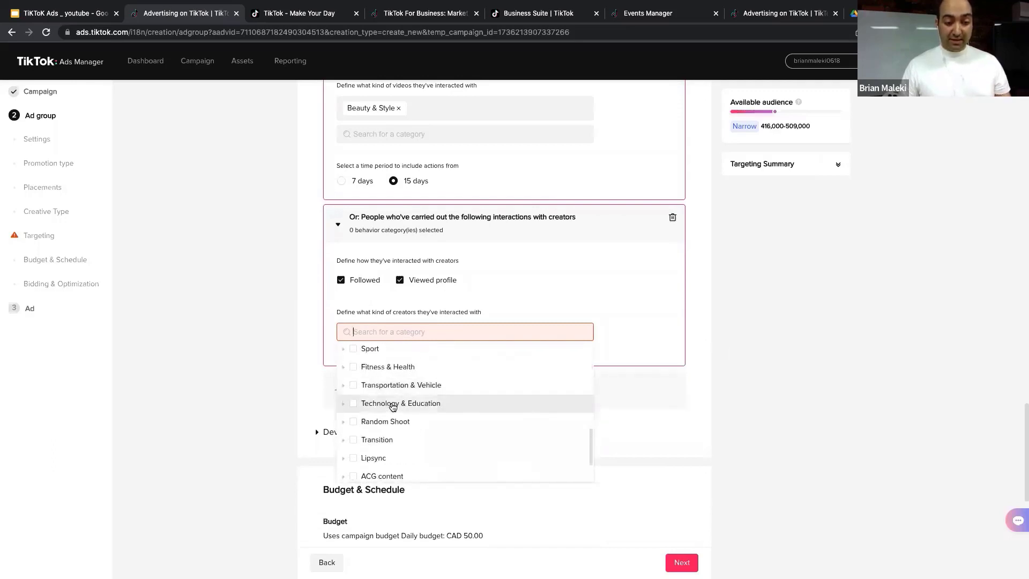
scroll(393, 407, down, 2)
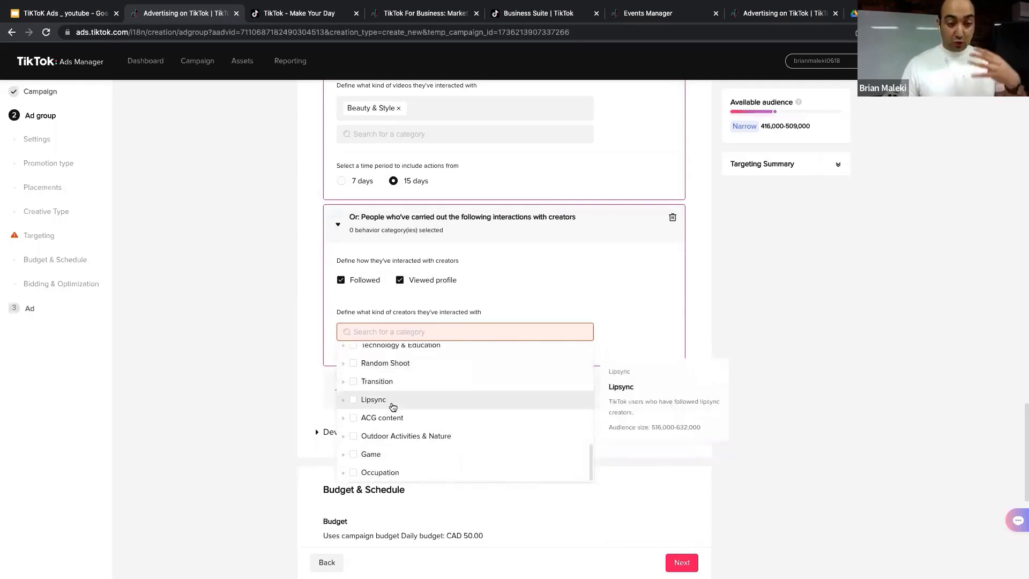
scroll(393, 407, up, 2)
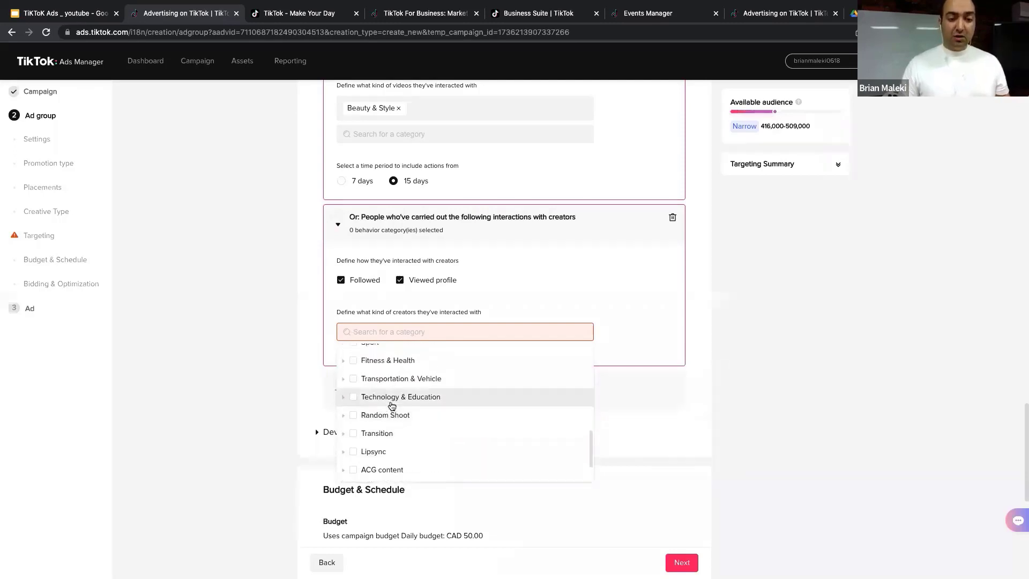
scroll(392, 405, up, 2)
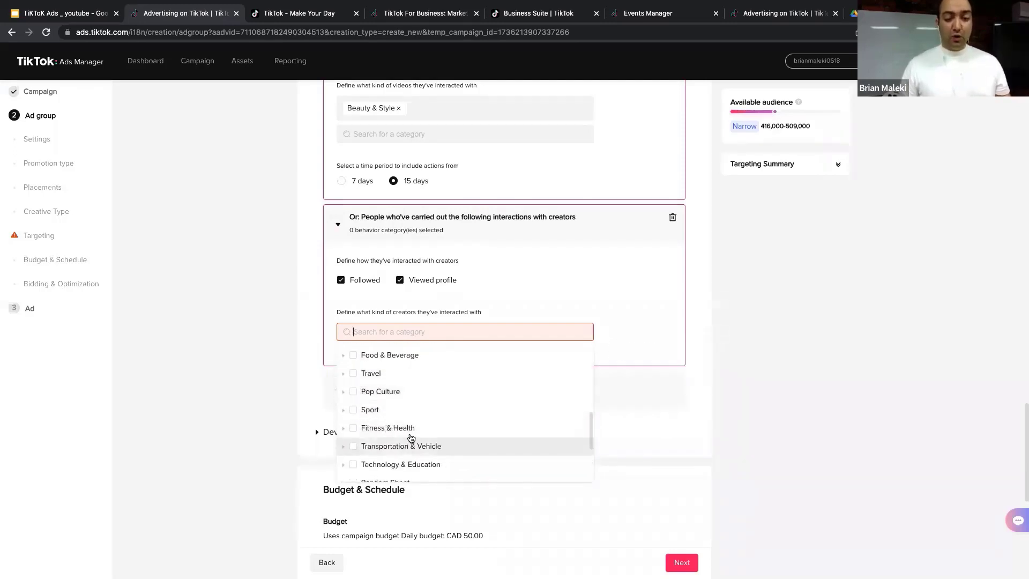
scroll(411, 439, up, 3)
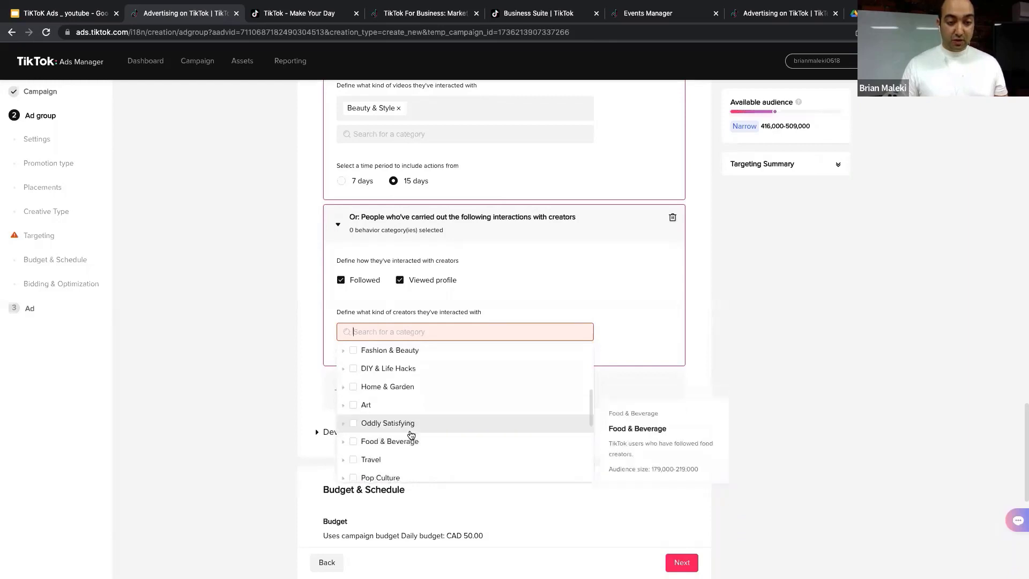
scroll(411, 435, up, 5)
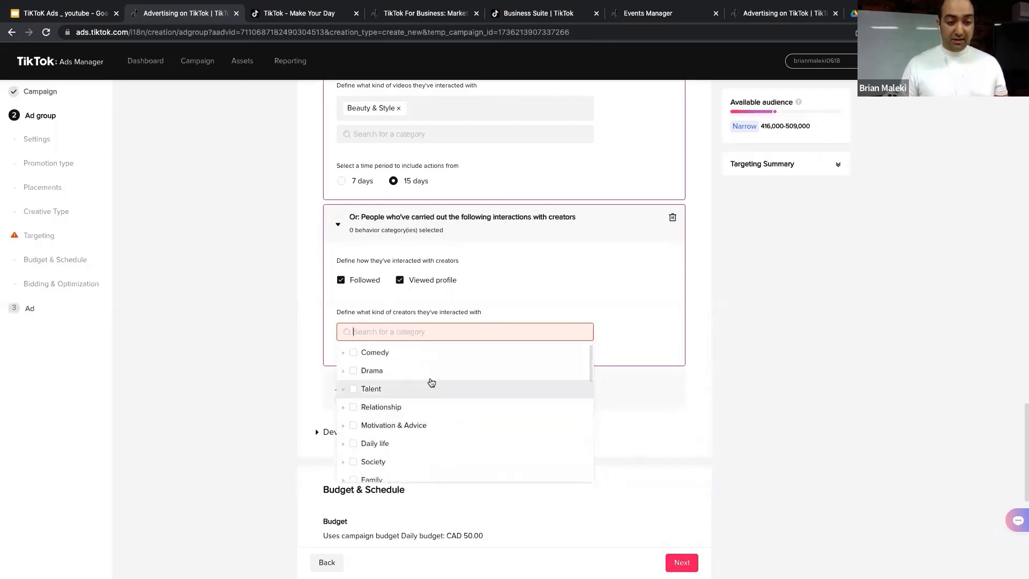
scroll(420, 368, up, 1)
scroll(423, 395, down, 5)
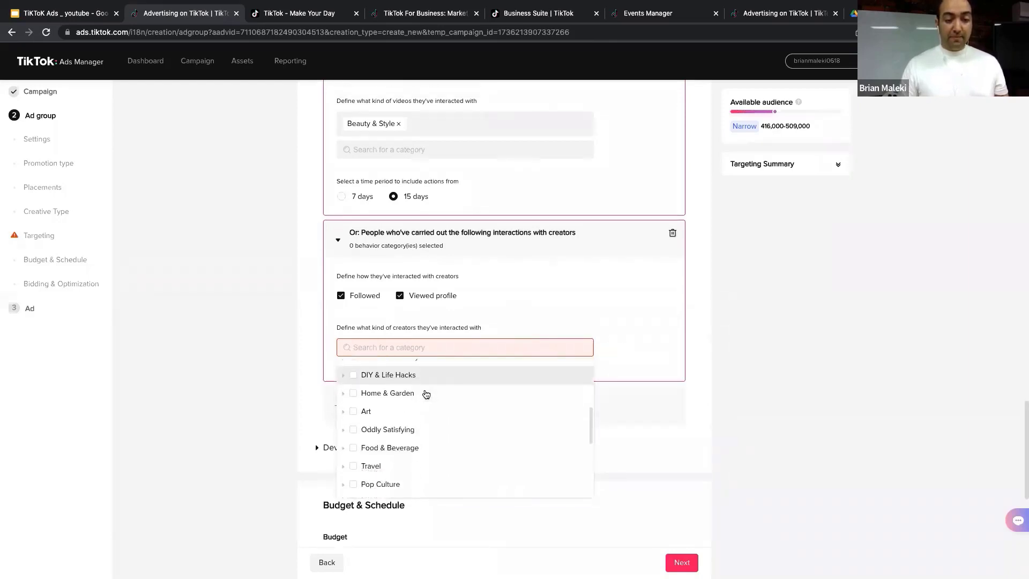
scroll(426, 394, down, 5)
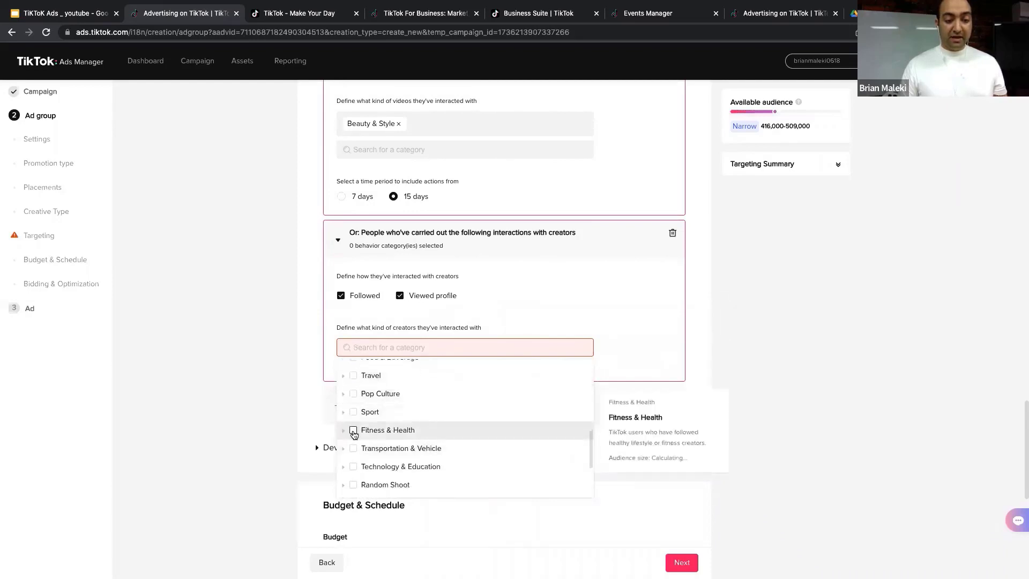
click(354, 431)
click(288, 337)
Add a hashtag interactions behavior and search its hashtags for "beauty" without the leading # sign
scroll(316, 349, down, 2)
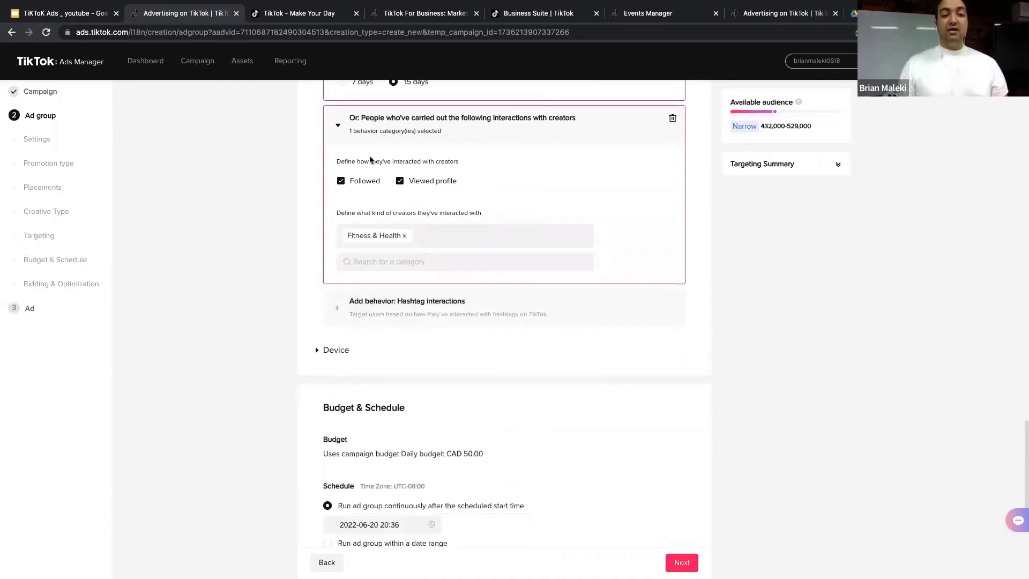
click(459, 314)
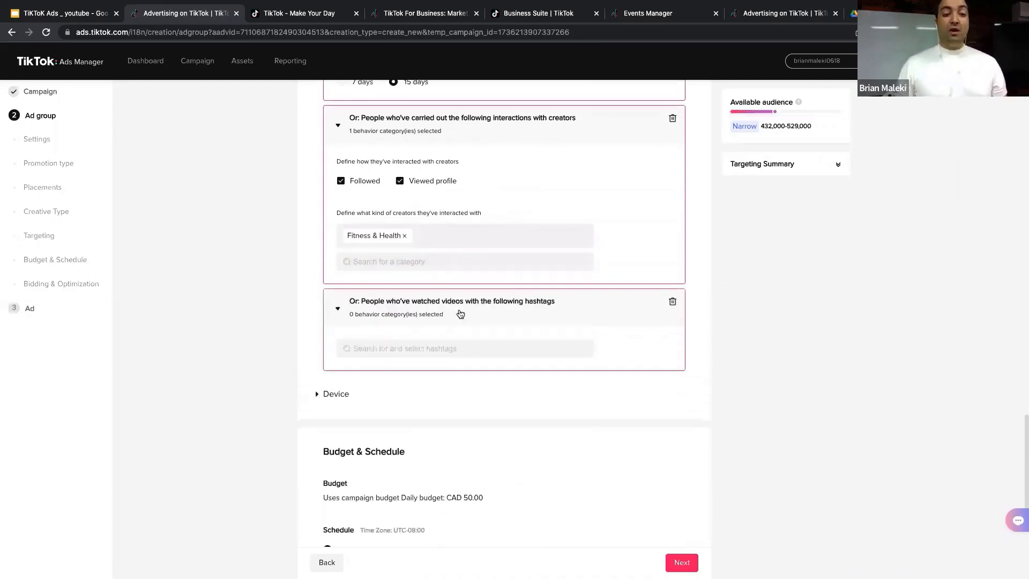
click(437, 357)
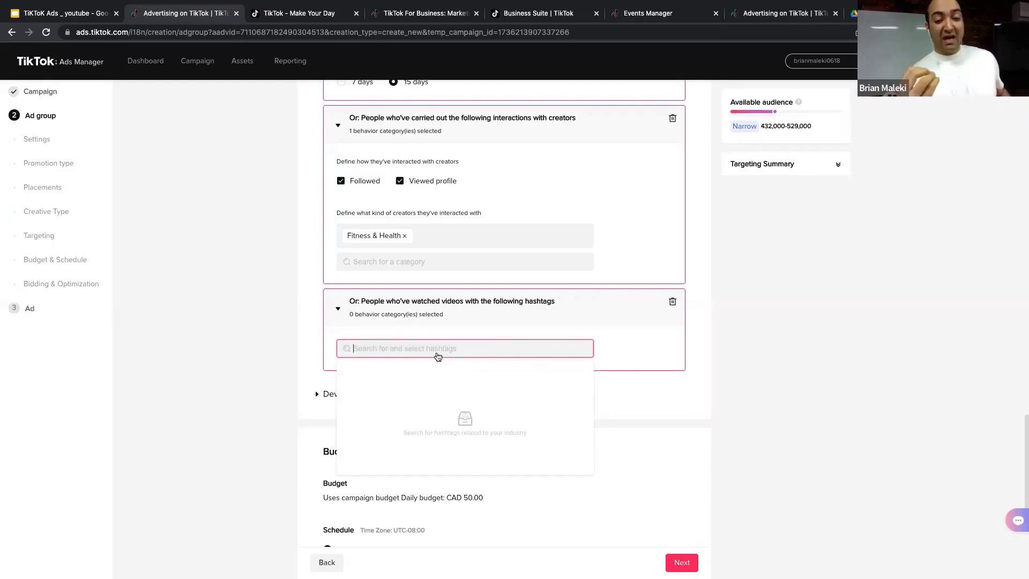
text(#beauty)
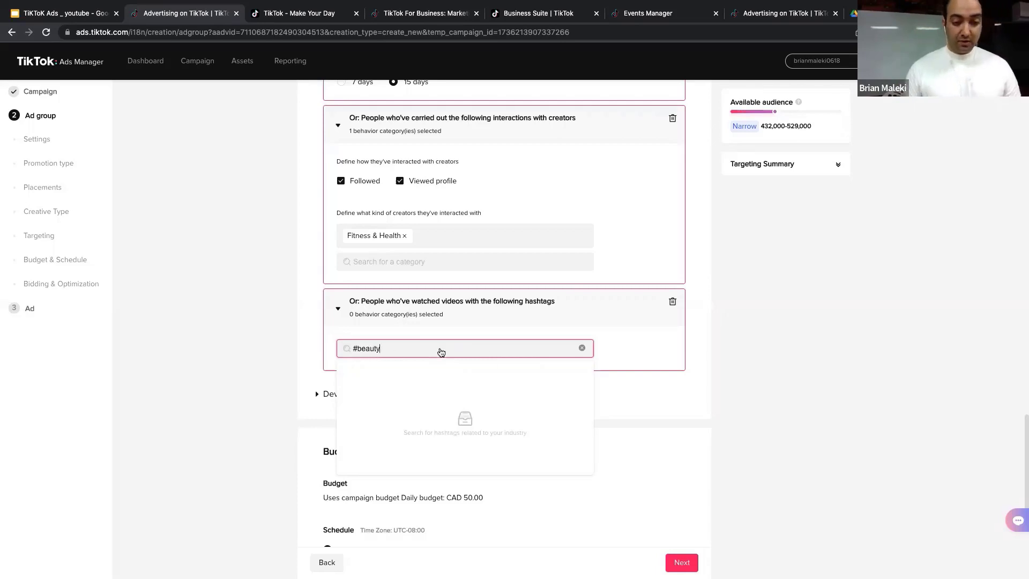
click(349, 351)
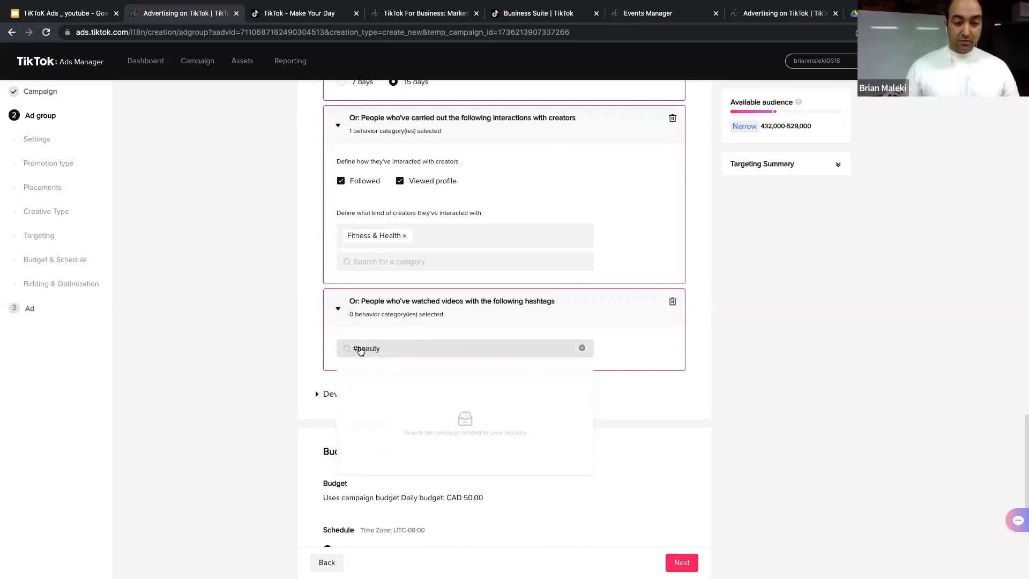
click(349, 351)
key(BackSpace)
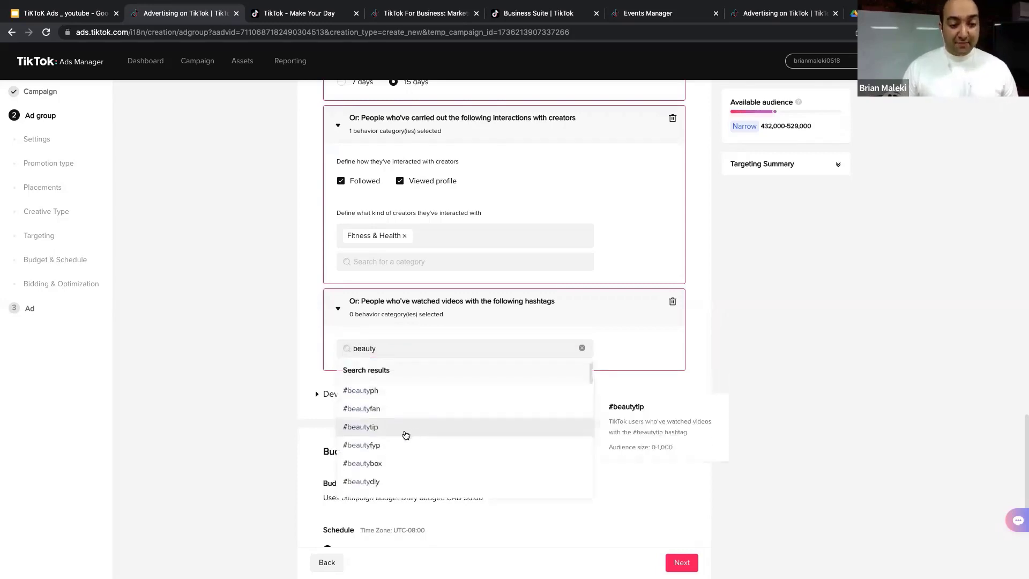
Look through the beauty hashtag suggestions and select #beautylover
scroll(412, 433, down, 3)
scroll(405, 434, down, 5)
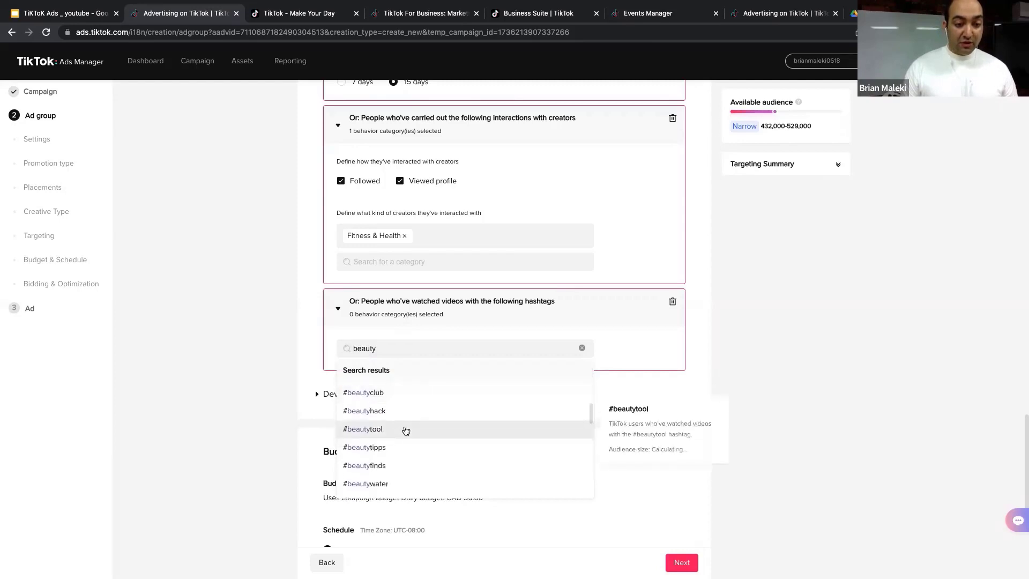
scroll(406, 431, down, 3)
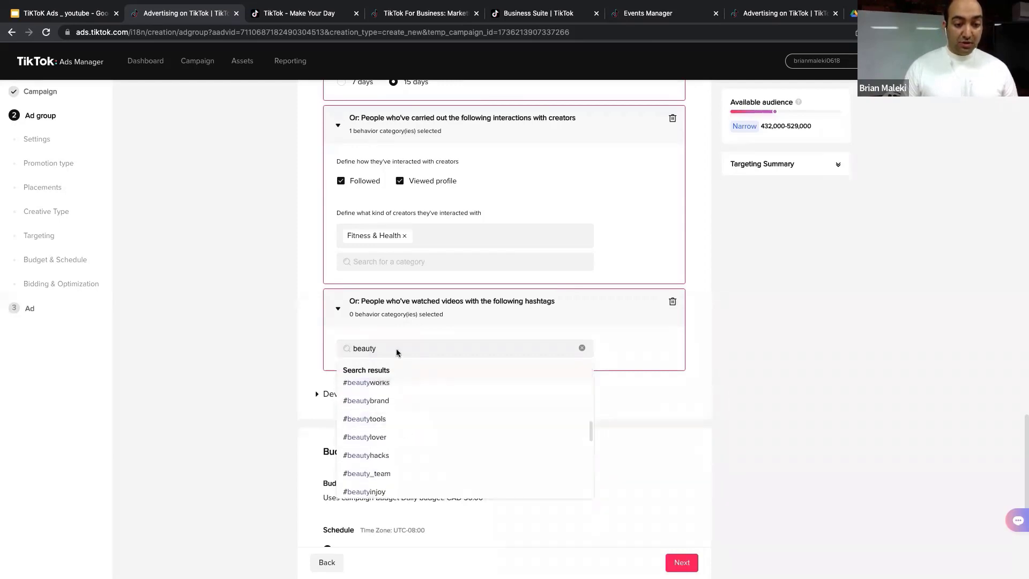
click(393, 439)
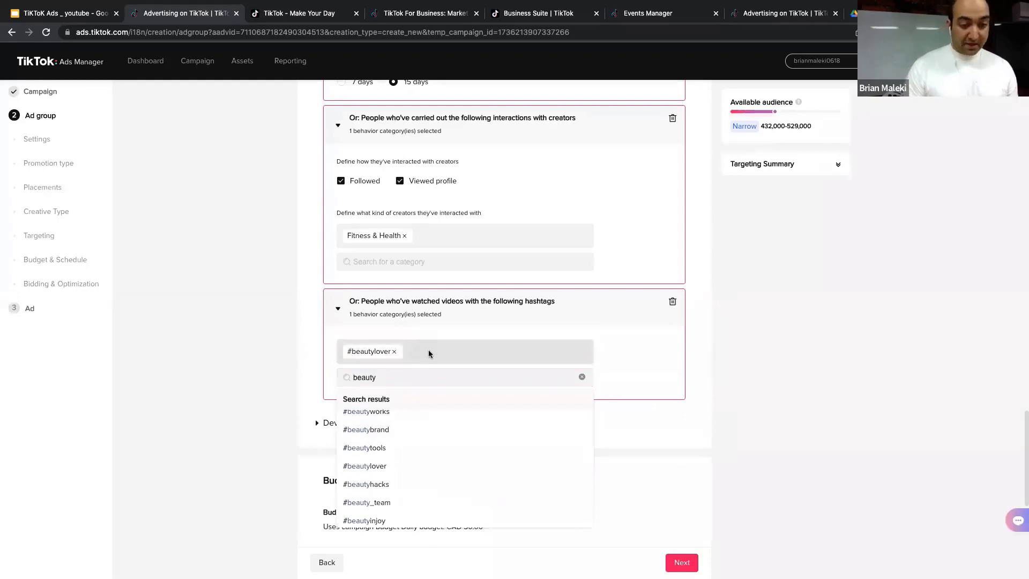
Search the hashtags for "beautyproduct" and add #beautyproduct to the hashtag interactions behavior
click(397, 381)
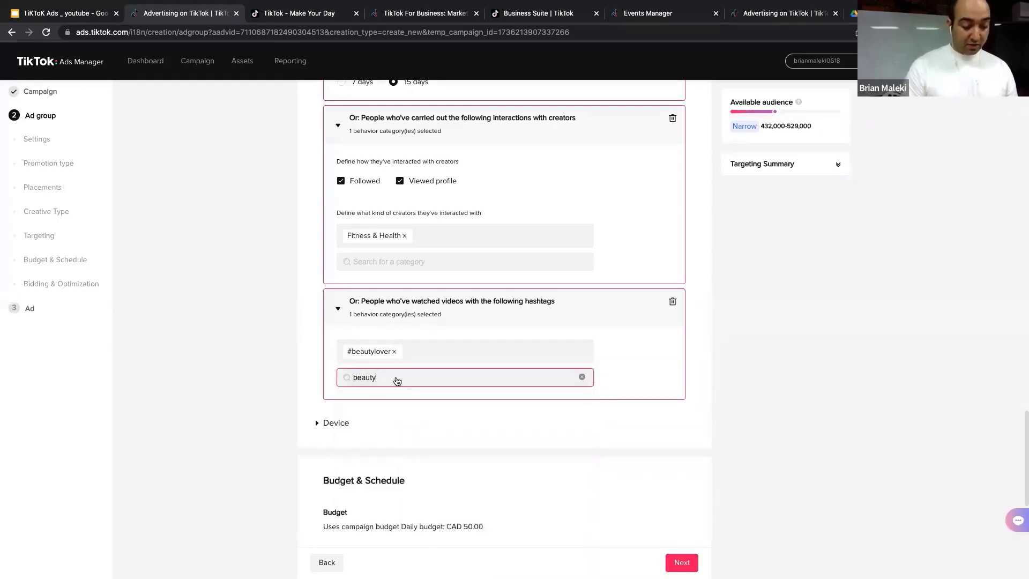
text(product)
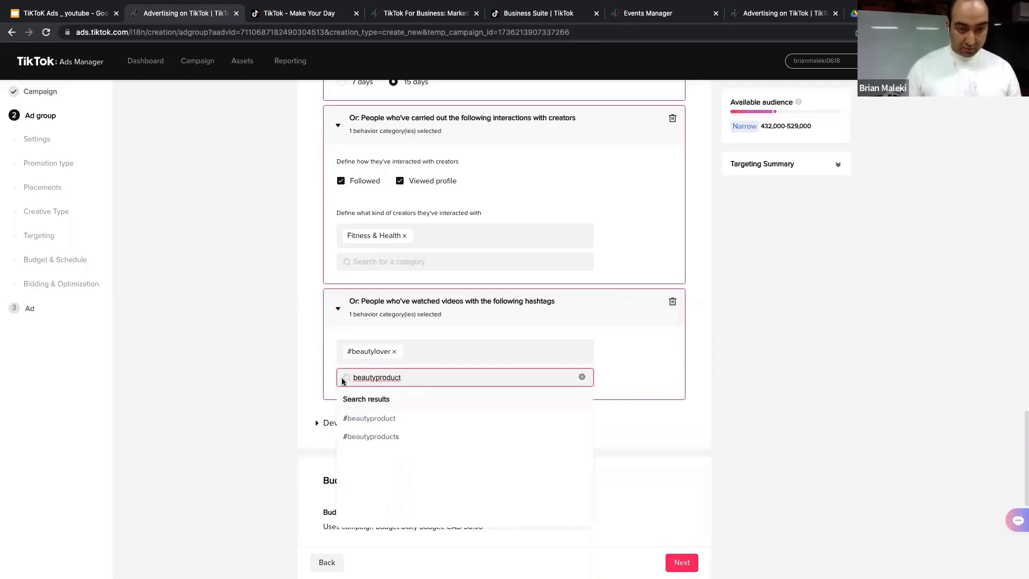
click(370, 419)
click(302, 352)
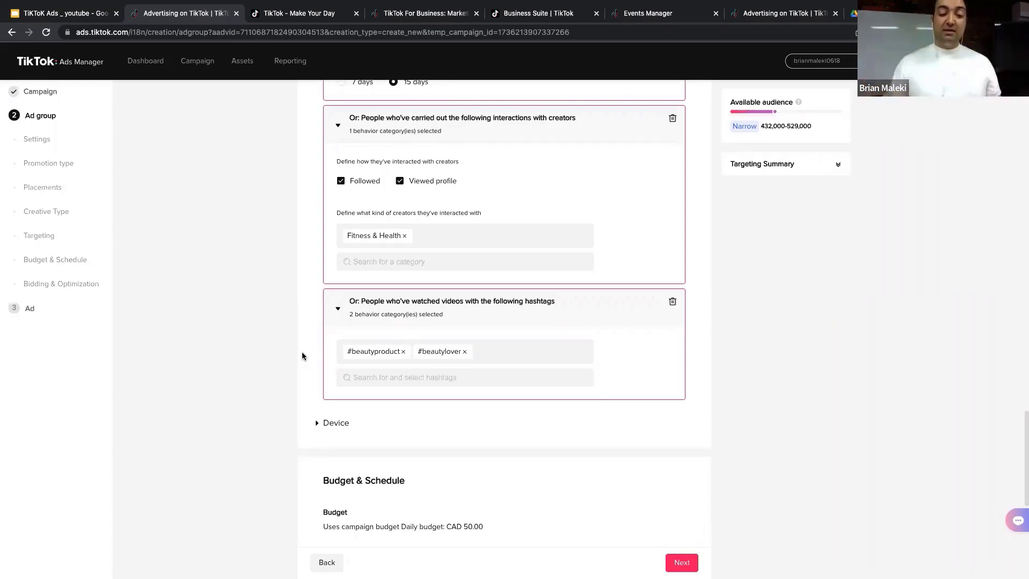
Expand the Device targeting settings and review the operating system, device model, connection type, carrier and price options
scroll(342, 376, down, 2)
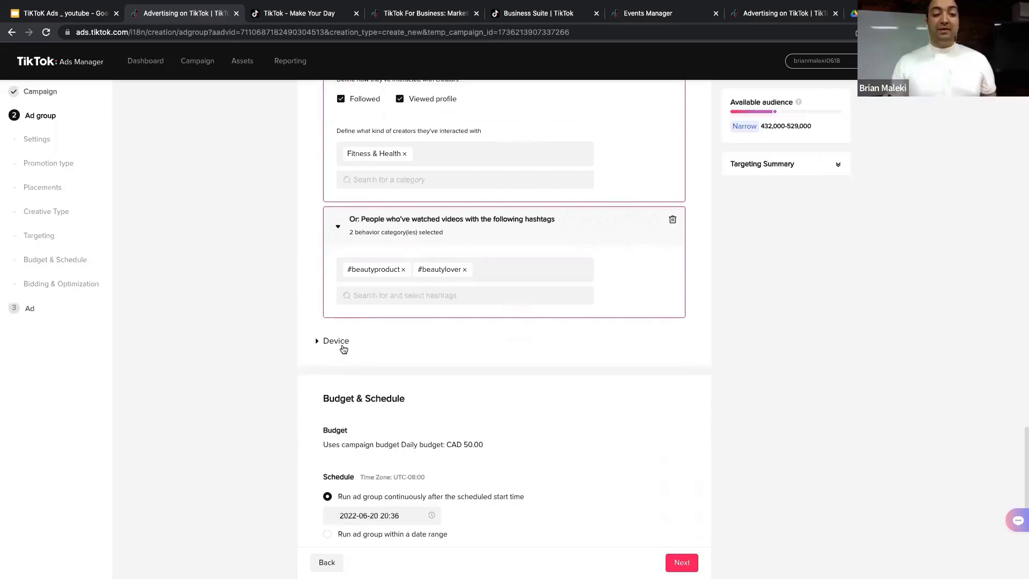
click(336, 341)
scroll(344, 349, down, 3)
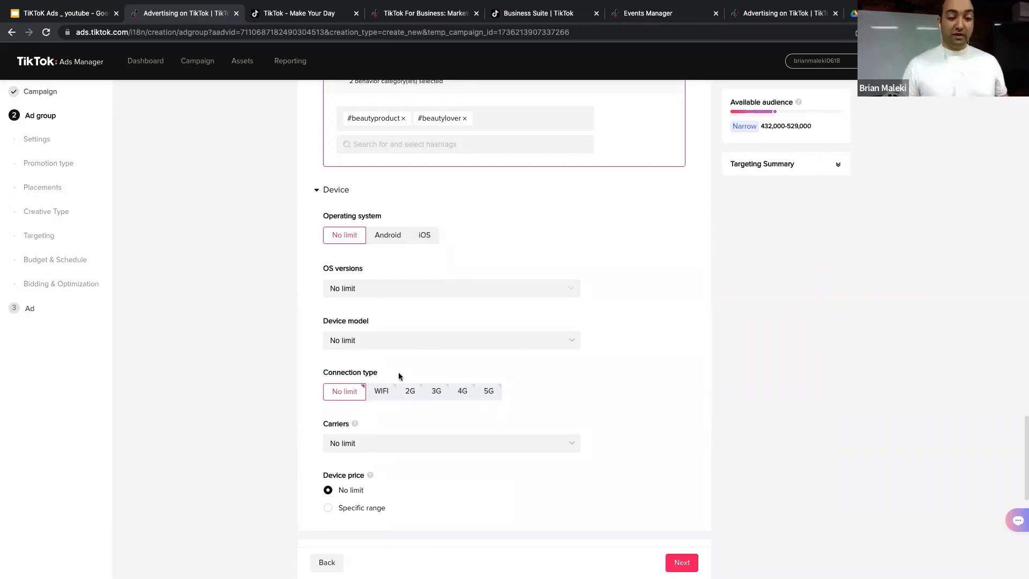
scroll(346, 394, down, 6)
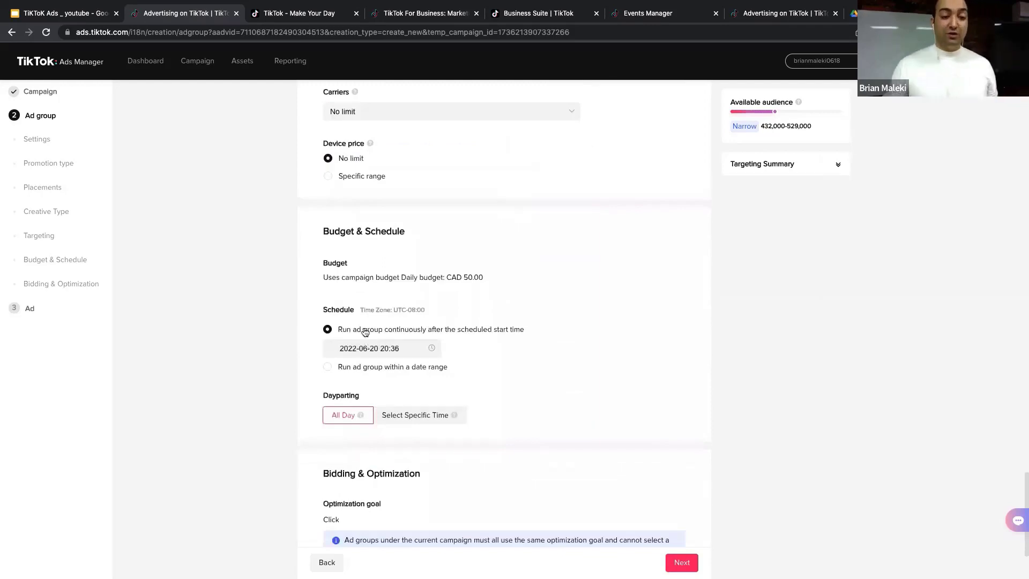
scroll(368, 335, down, 1)
click(367, 310)
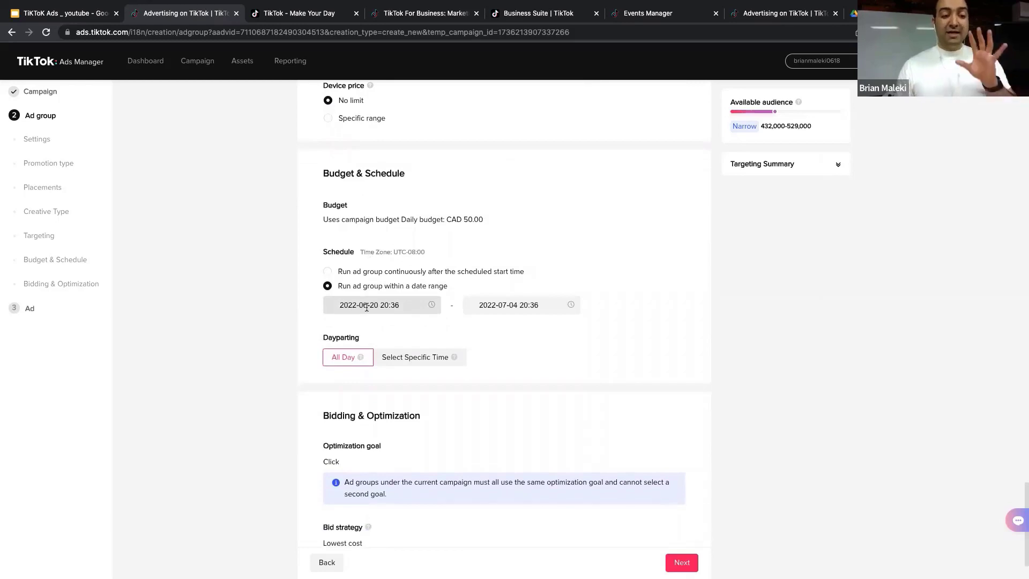
click(367, 307)
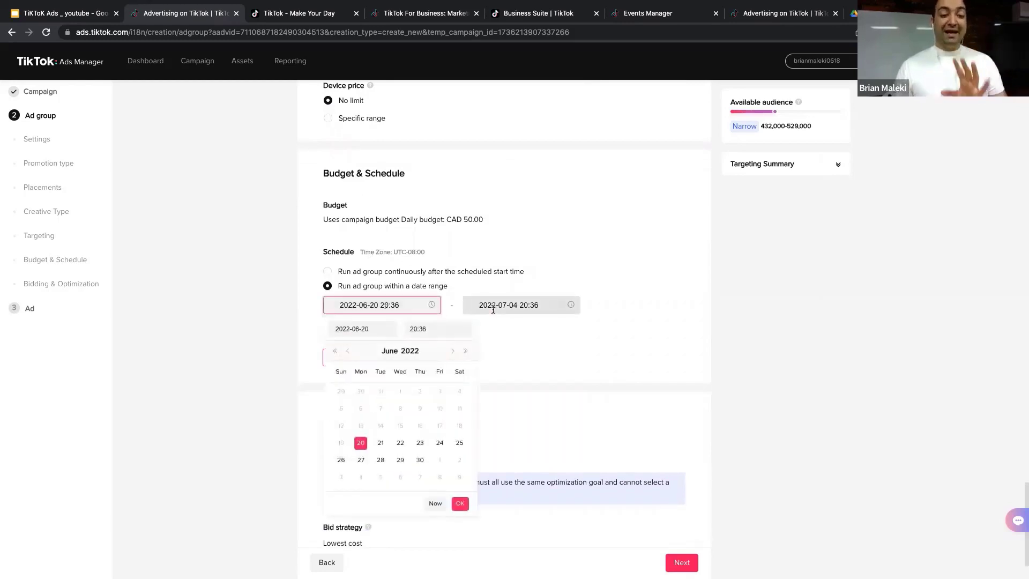
click(460, 504)
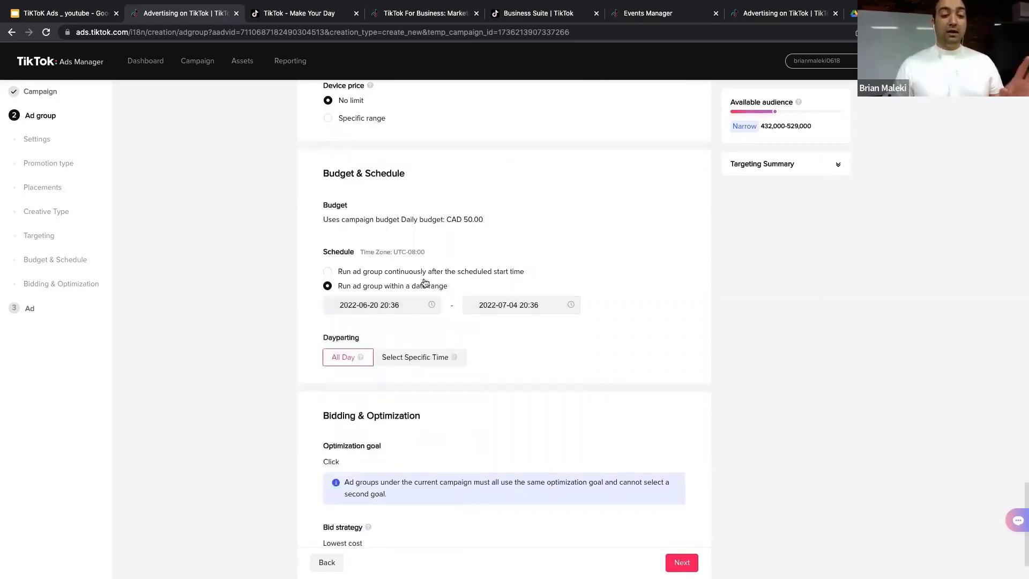
click(515, 302)
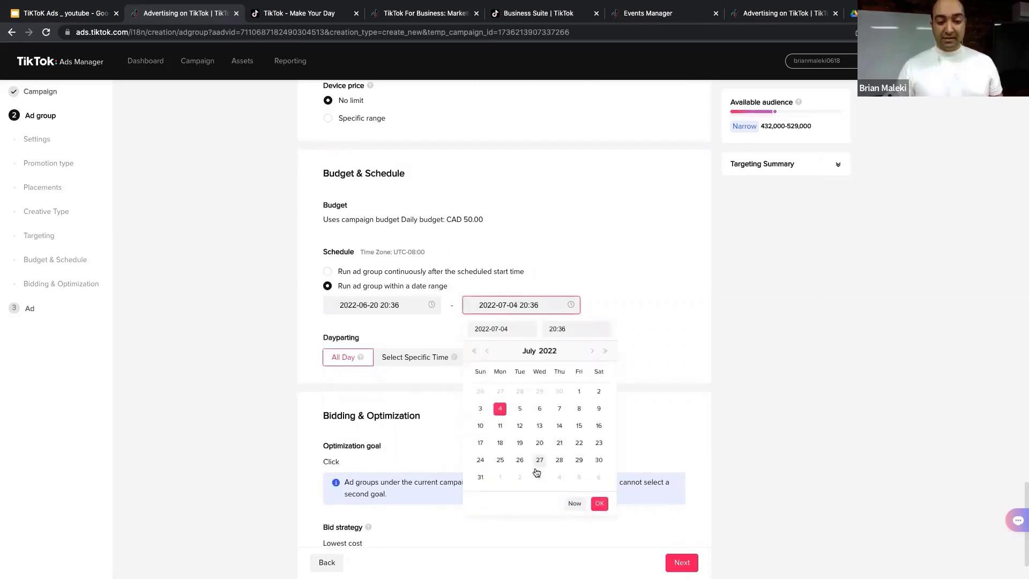
click(481, 477)
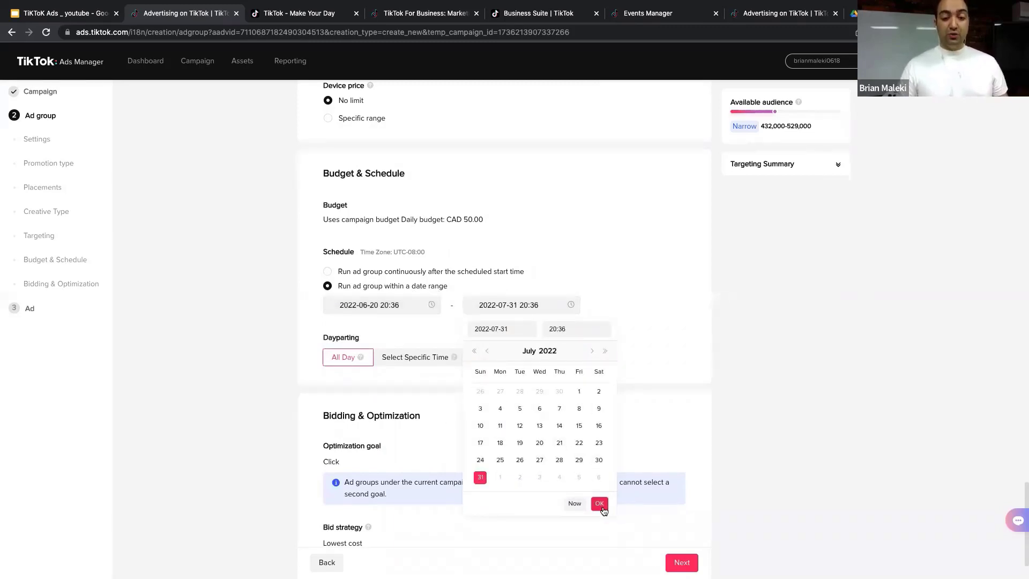
click(600, 503)
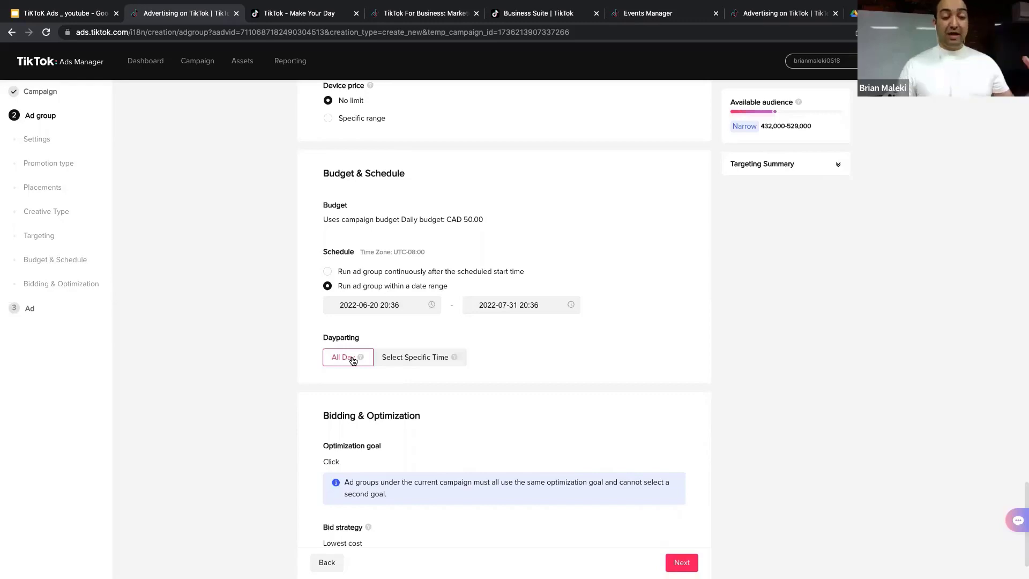
click(413, 359)
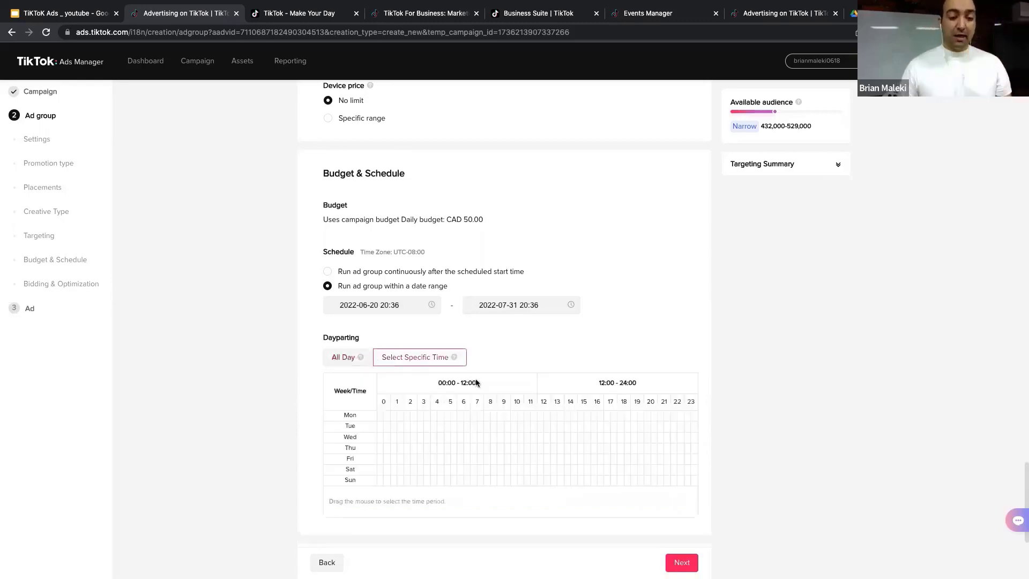
Switch to the TikTok Ads deck in Google Slides and present the slide on the overall best time to post on TikTok
click(55, 14)
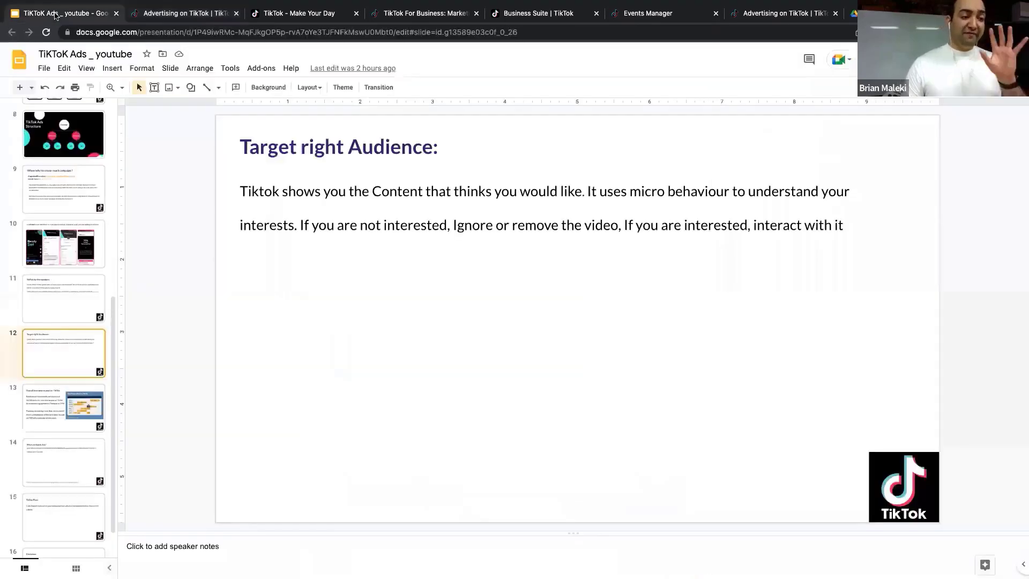
key(Down)
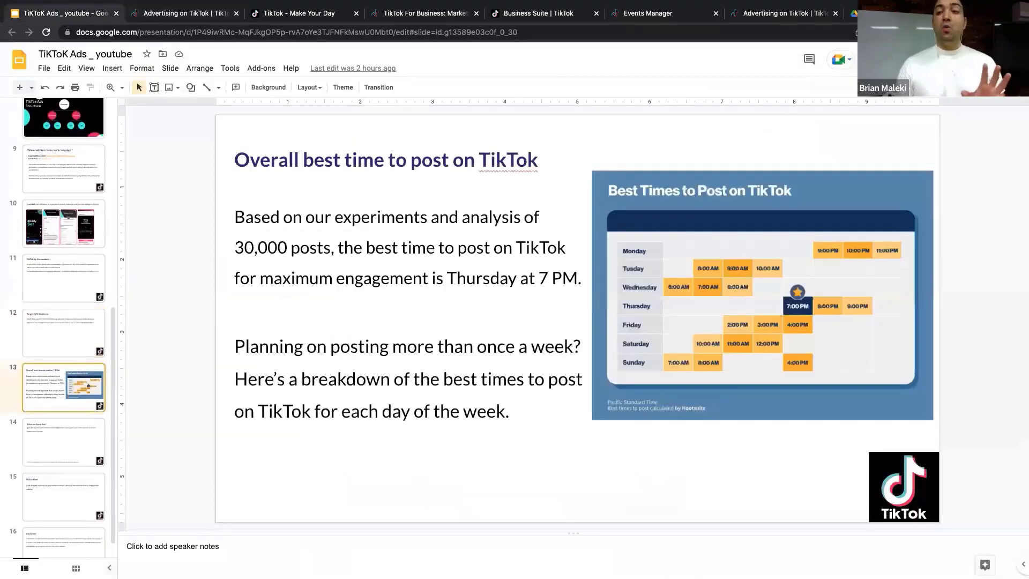
key(ctrl+Return)
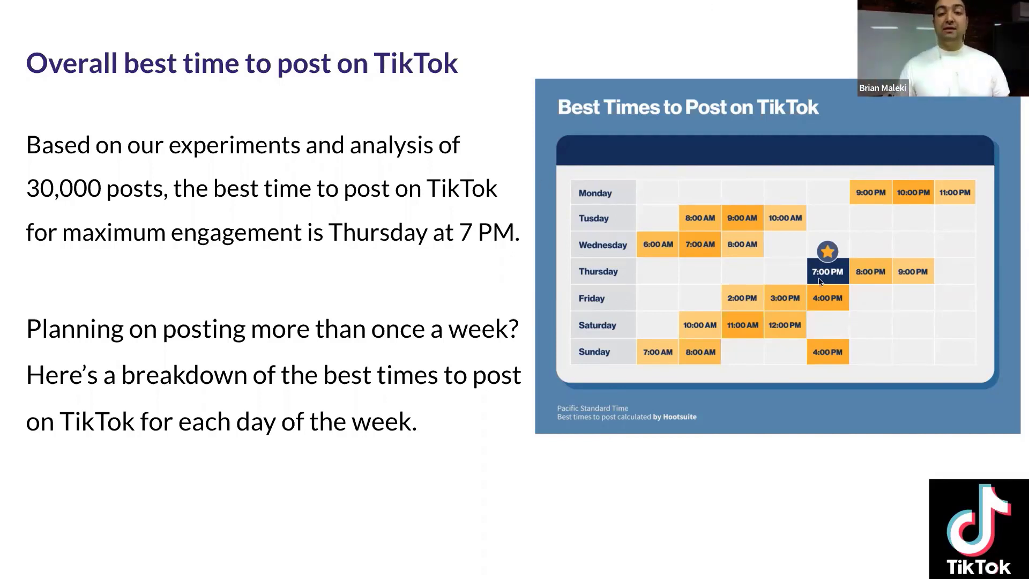
Return to TikTok Ads Manager and review the ad group's Bidding & Optimization section, expanding its advanced settings
key(Escape)
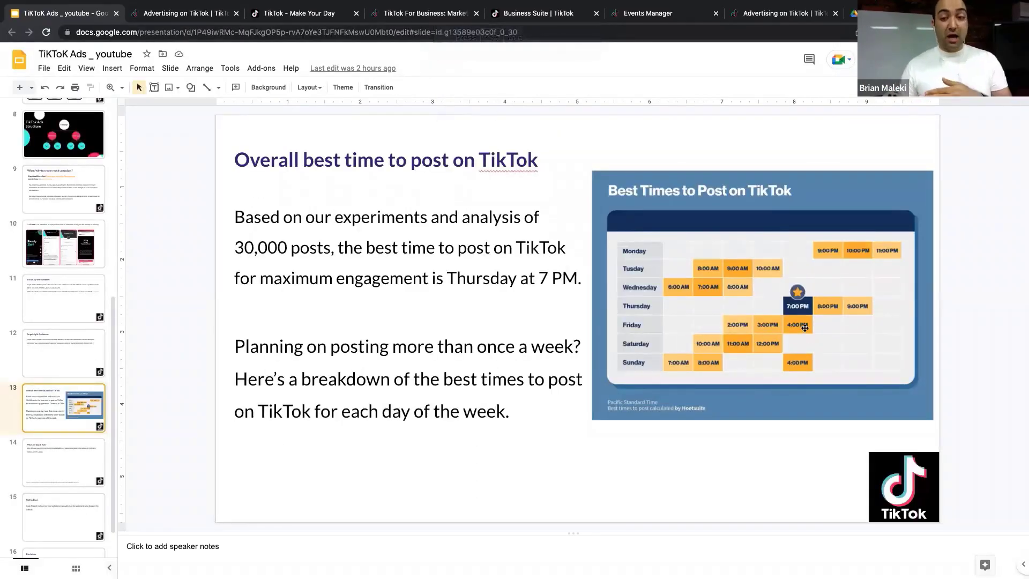
click(183, 13)
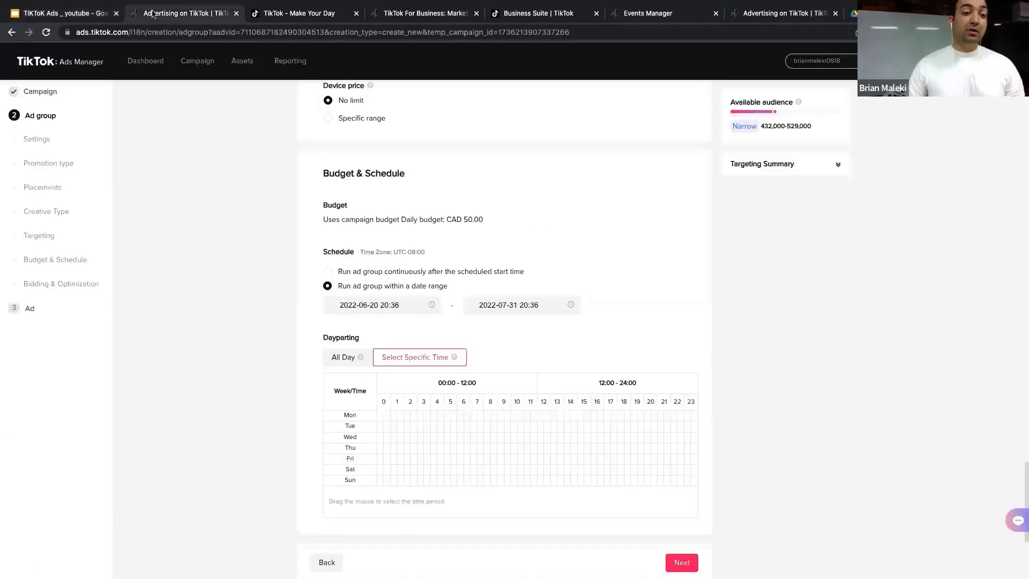
scroll(467, 305, down, 4)
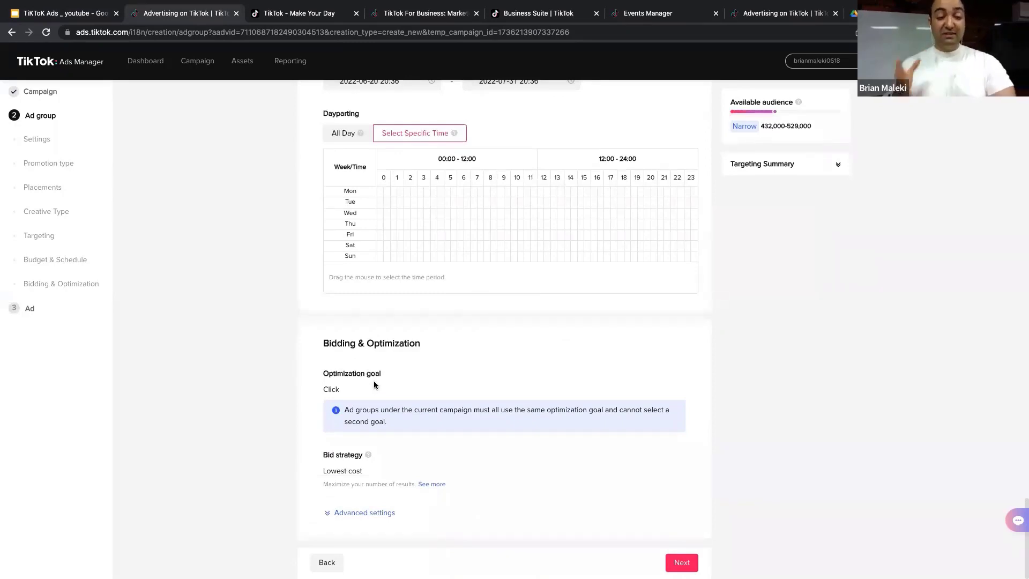
double_click(326, 392)
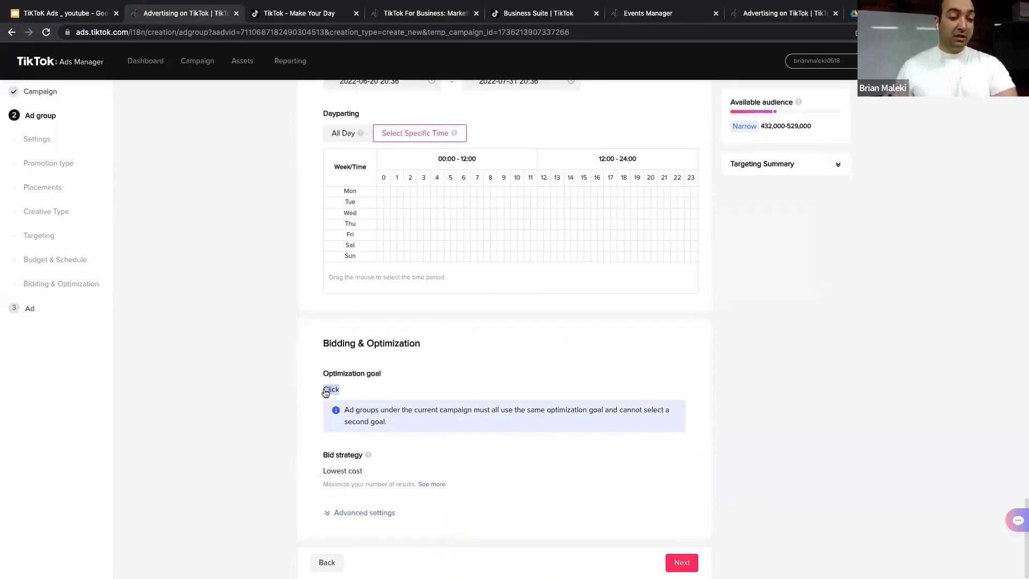
click(361, 395)
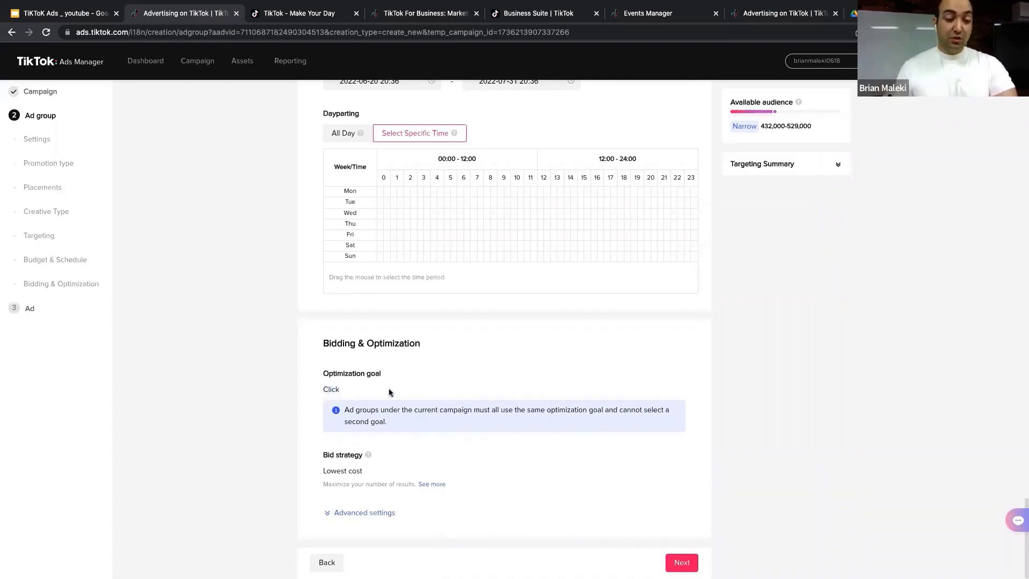
triple_click(322, 477)
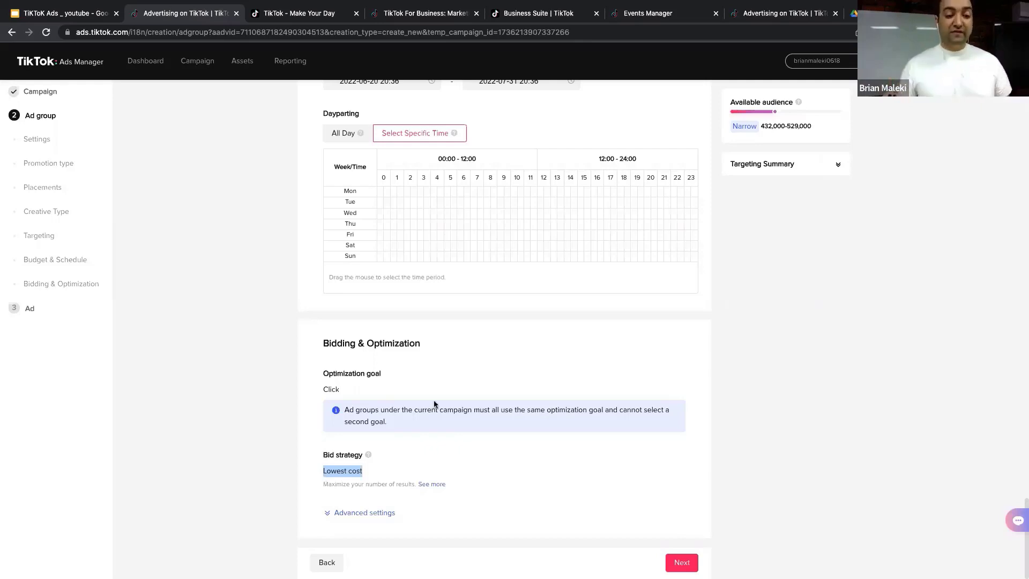
click(367, 513)
scroll(381, 452, down, 2)
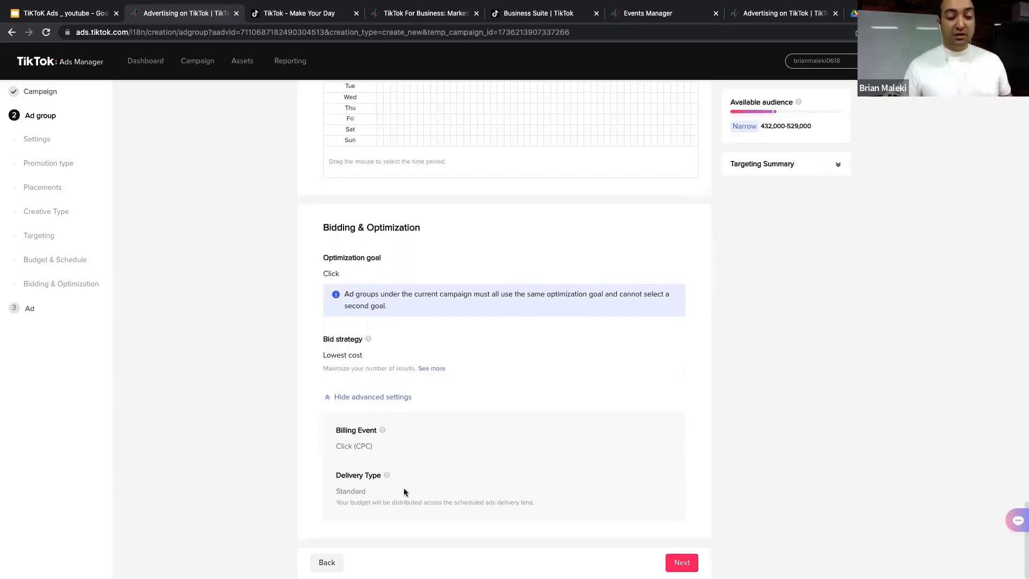
Continue to the ad level and enable using a TikTok account to deliver Spark Ads
click(681, 562)
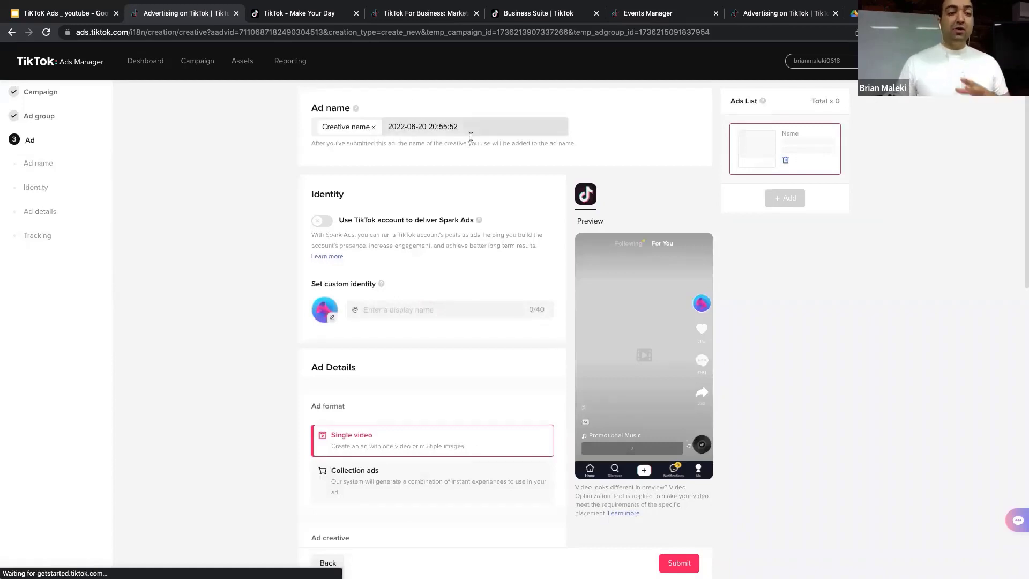
drag(492, 124, 390, 128)
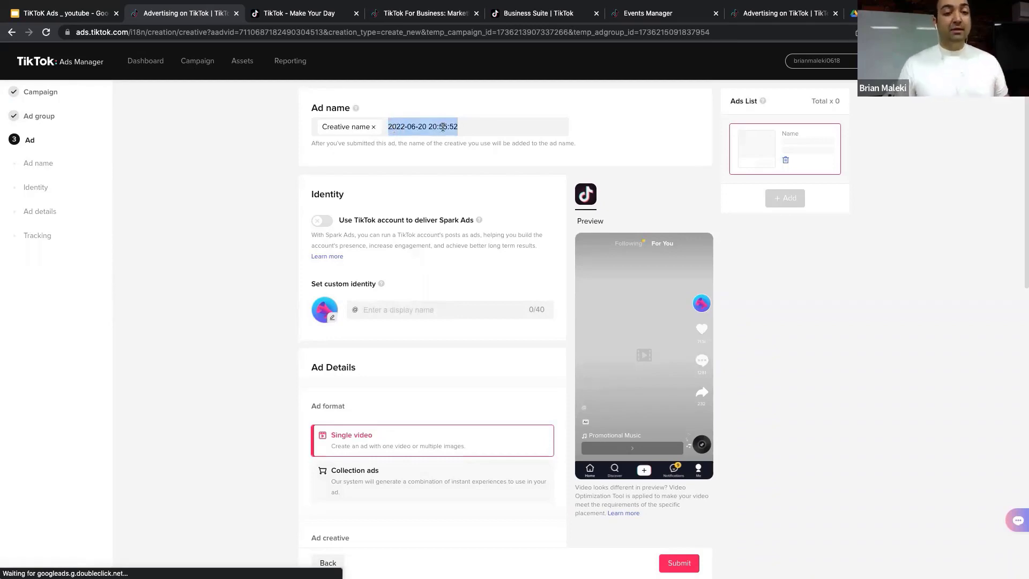
click(262, 202)
scroll(258, 201, down, 1)
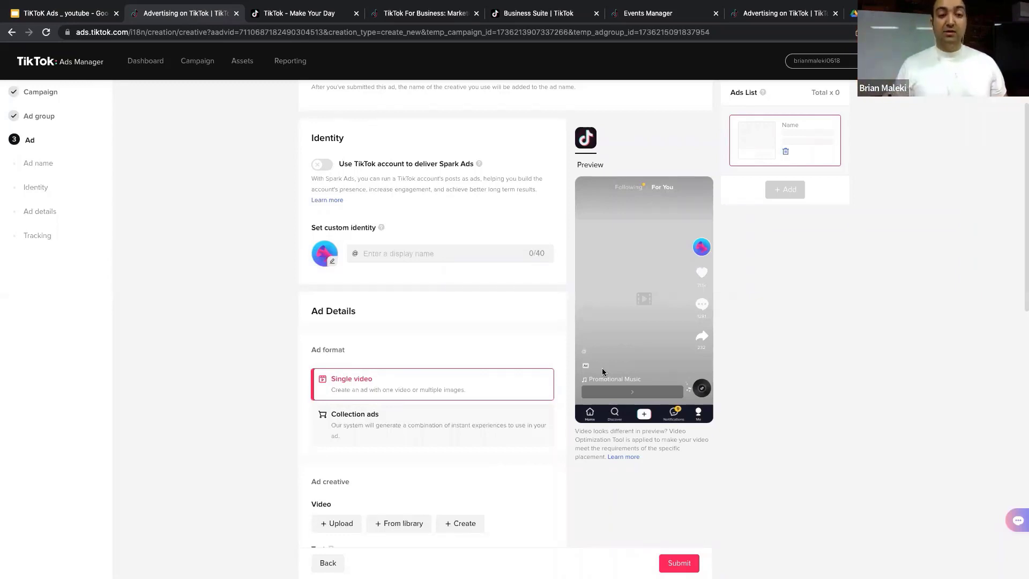
click(322, 164)
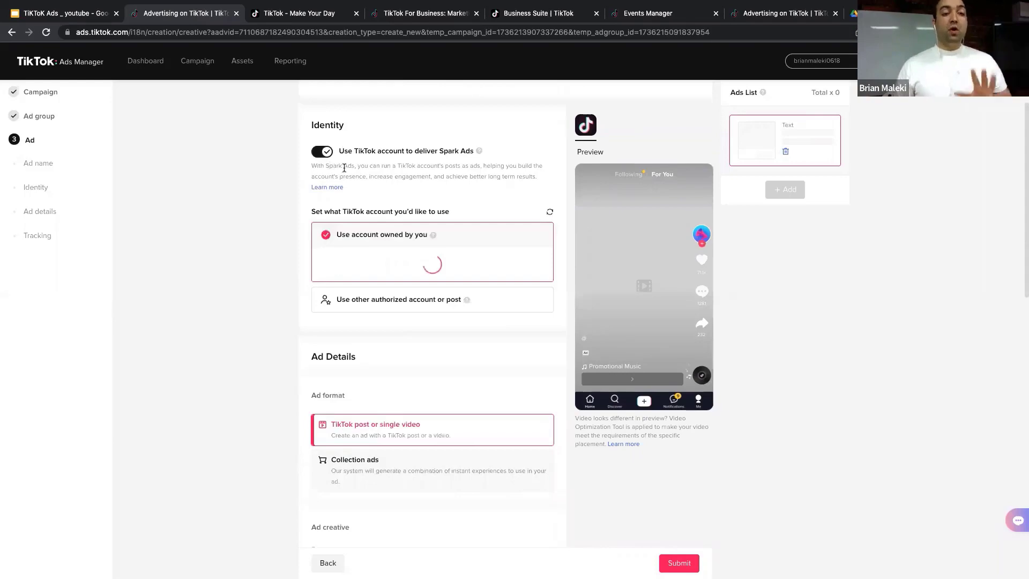
Present the "What are Spark Ads?" slide from the Google Slides deck, and return to TikTok Ads Manager
key(ctrl+1)
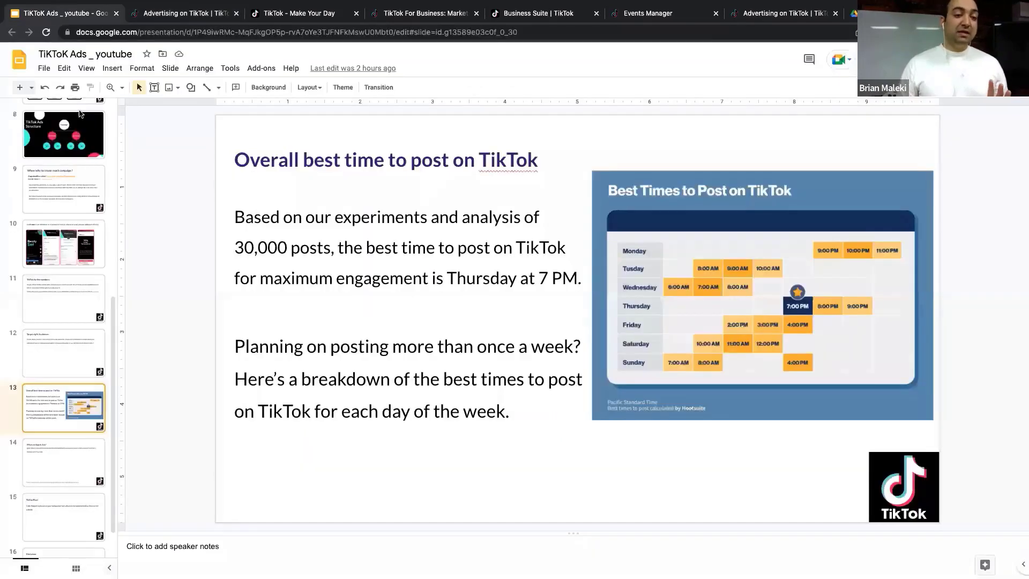
scroll(75, 418, down, 2)
click(75, 423)
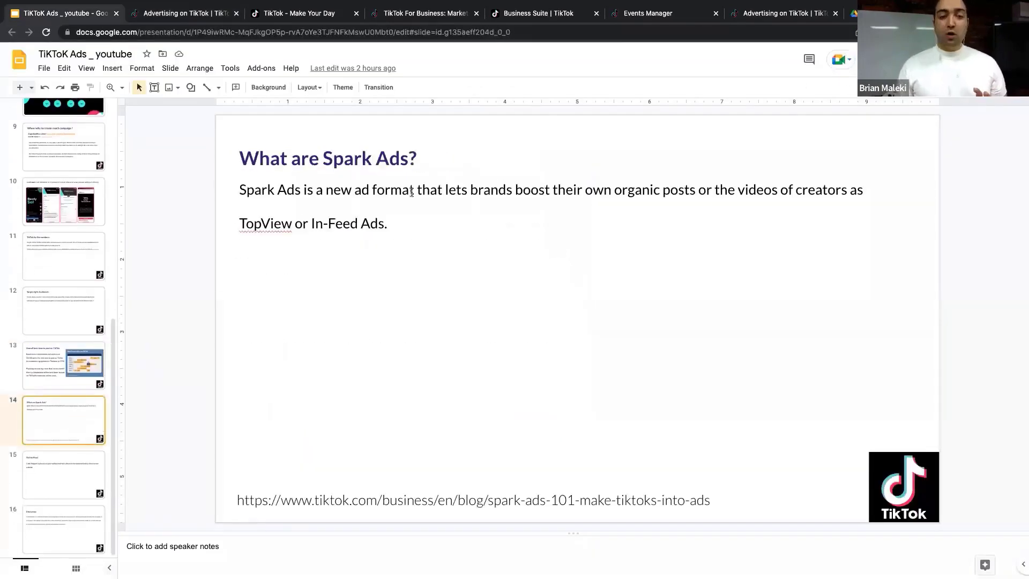
key(ctrl+Return)
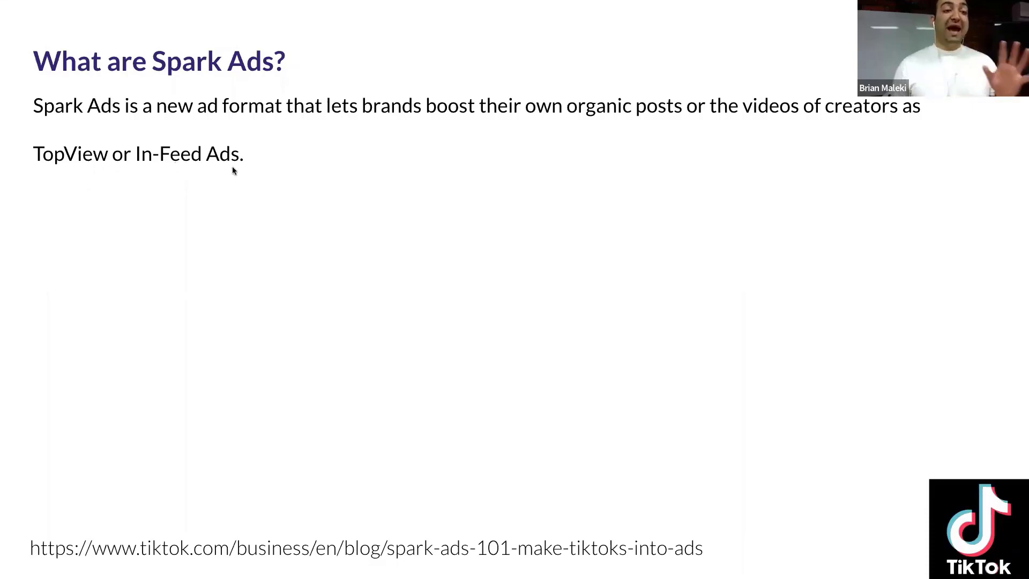
key(Escape)
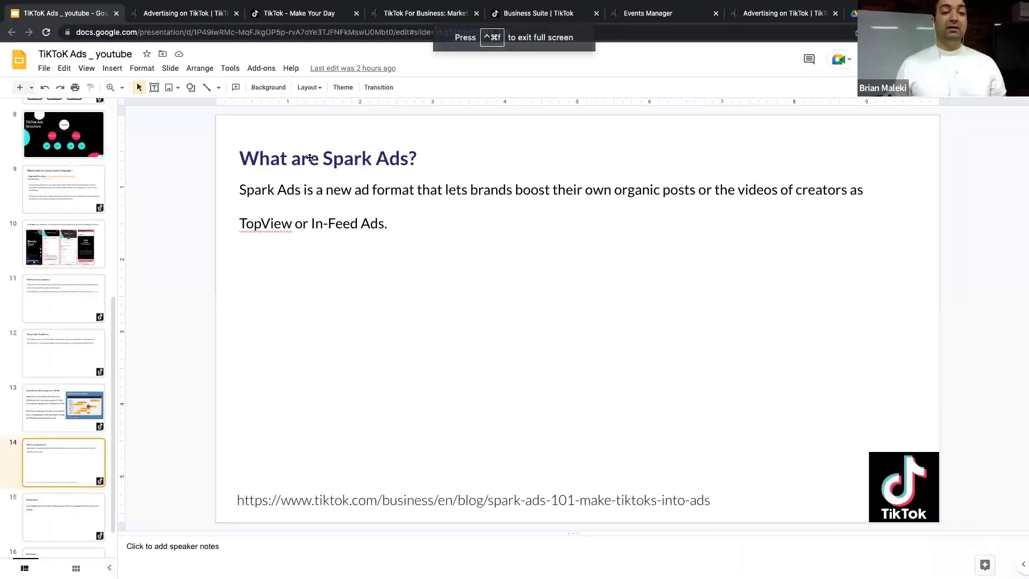
click(185, 13)
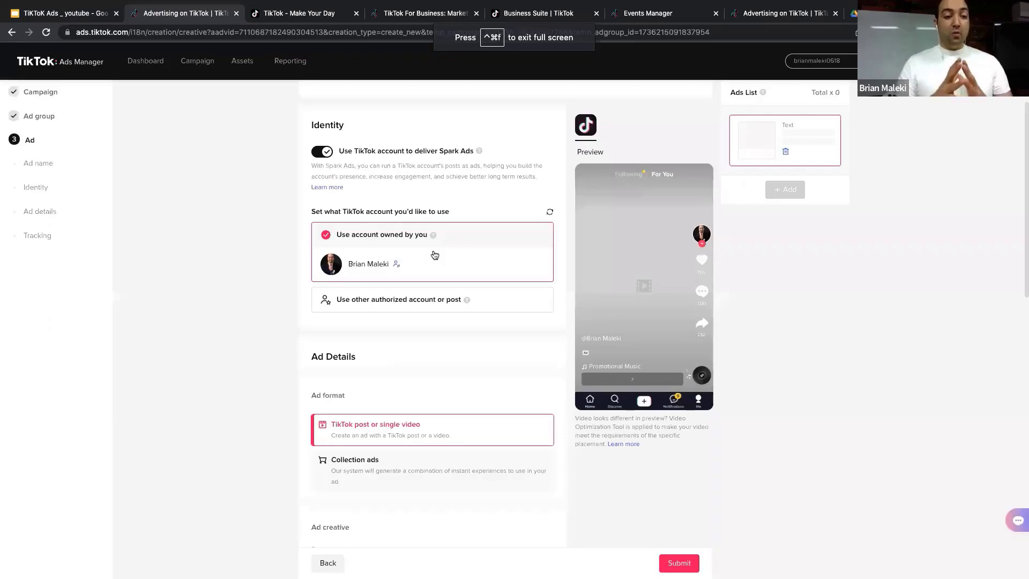
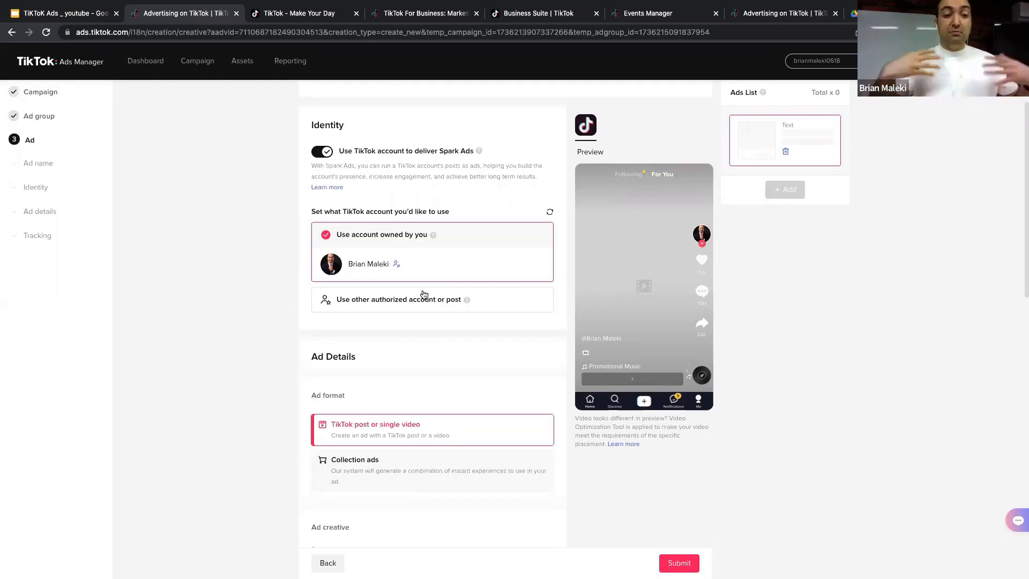
Choose the other authorized account or post option and review the authorization dialog's instructions for getting a TikTok post code
click(424, 294)
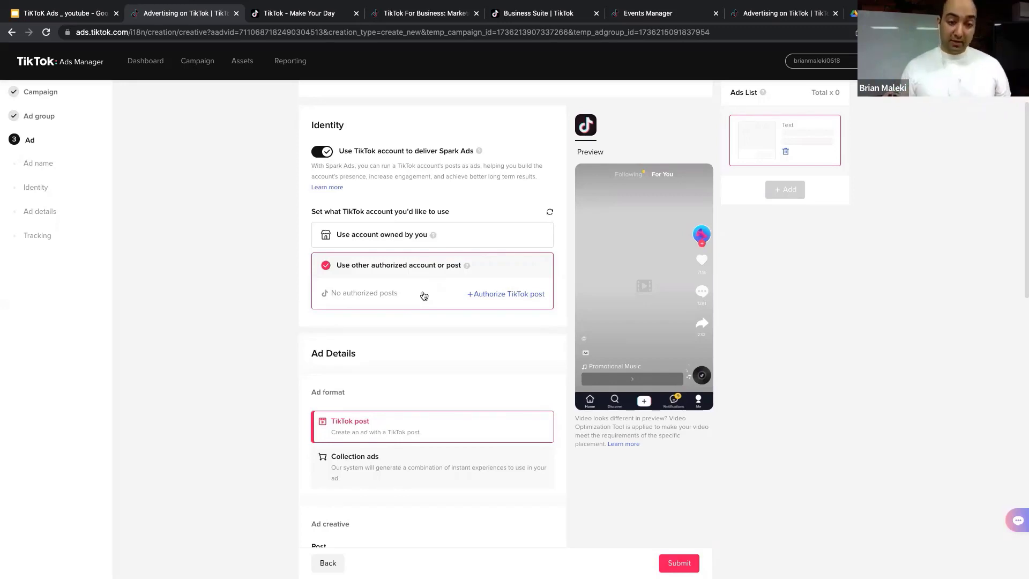
click(497, 296)
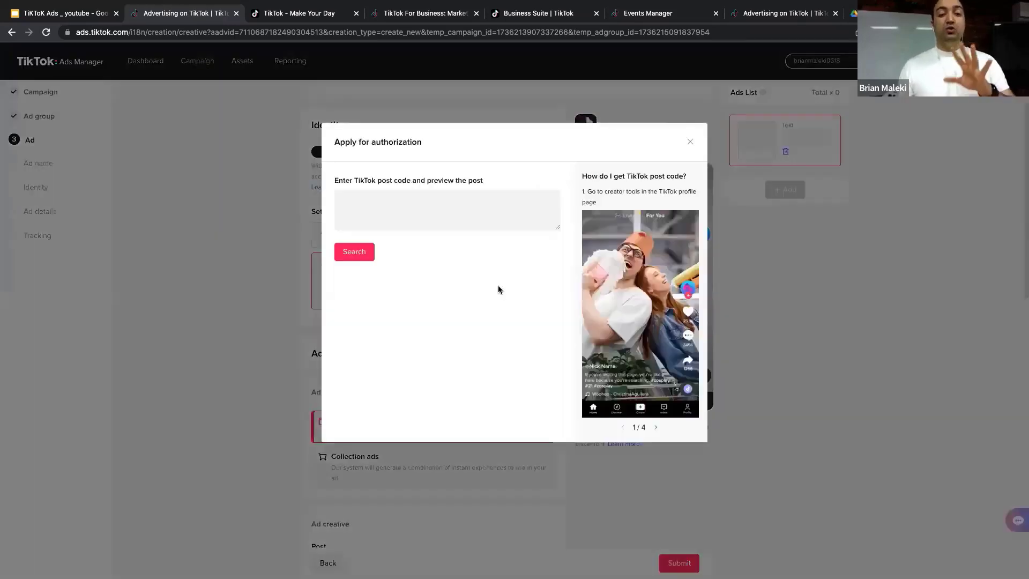
click(400, 195)
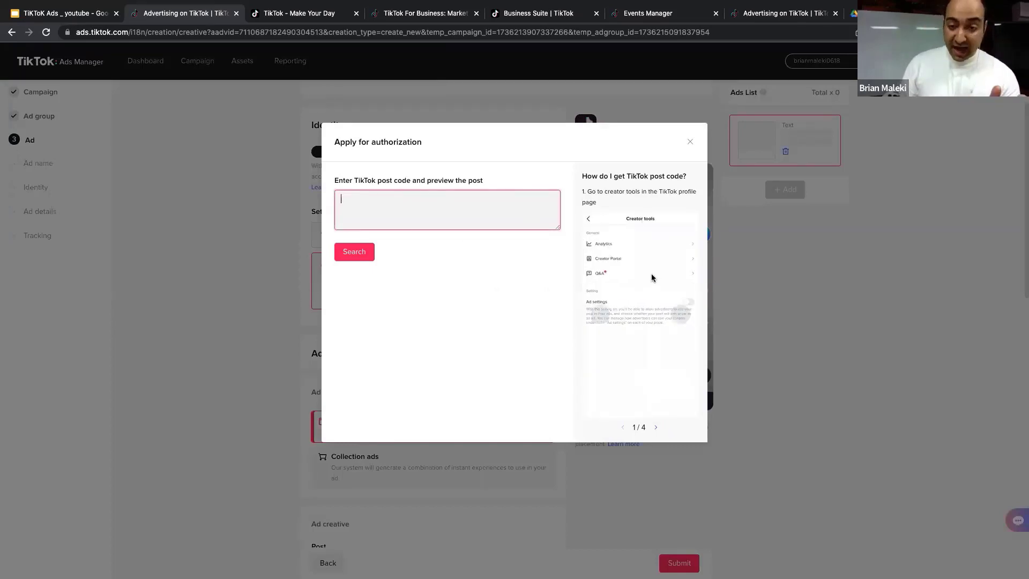
click(655, 430)
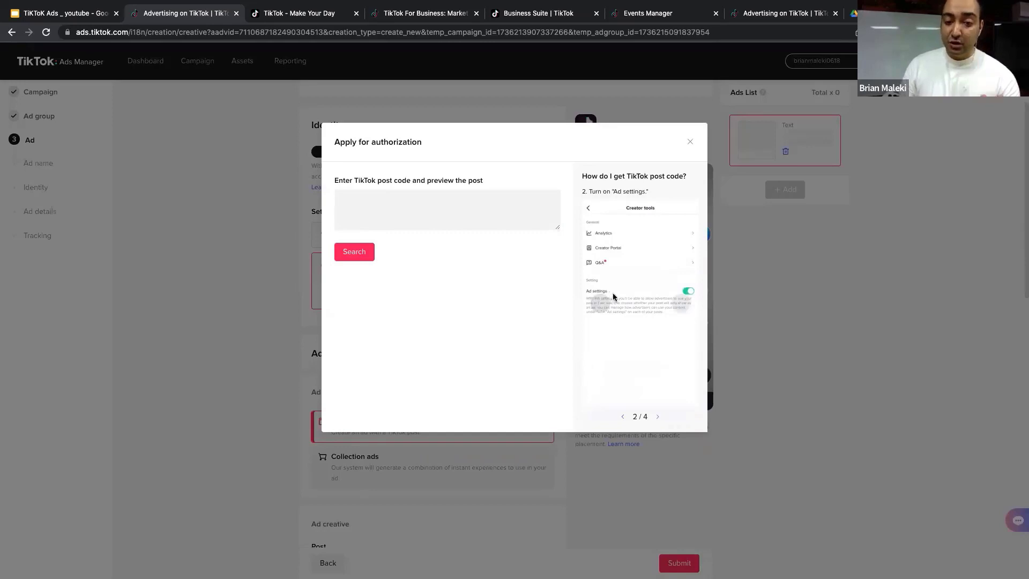
click(657, 417)
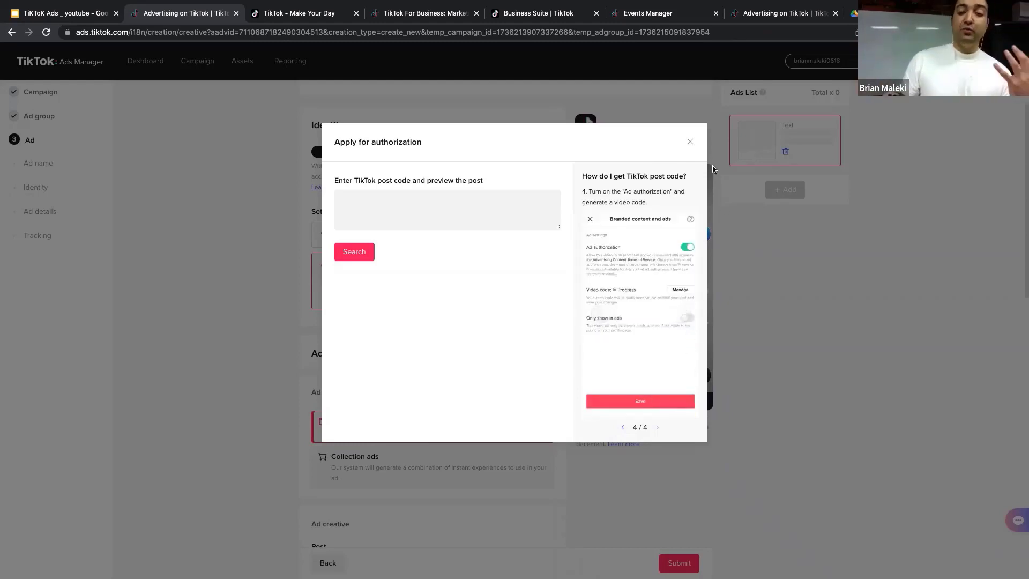
click(690, 142)
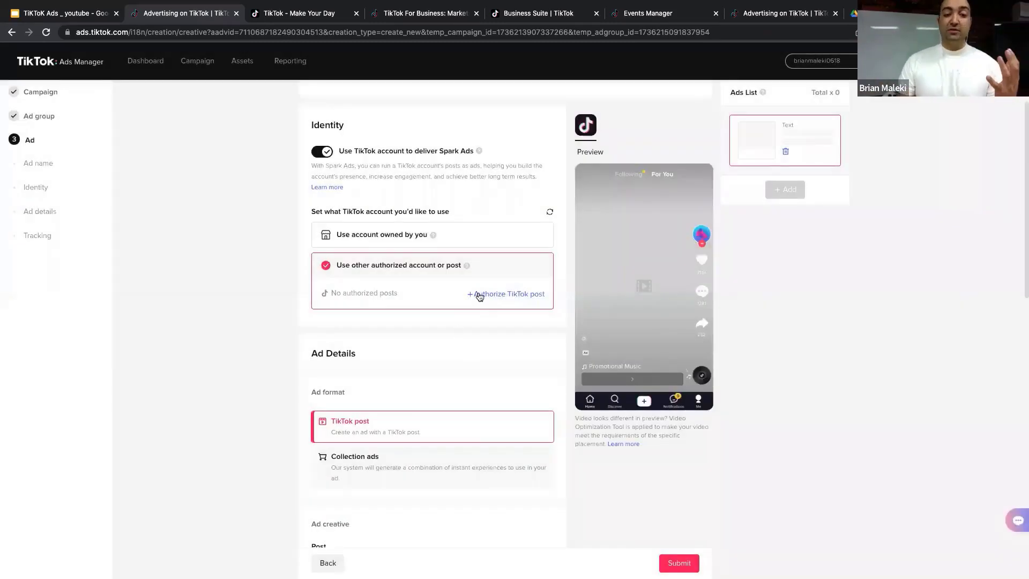
click(479, 293)
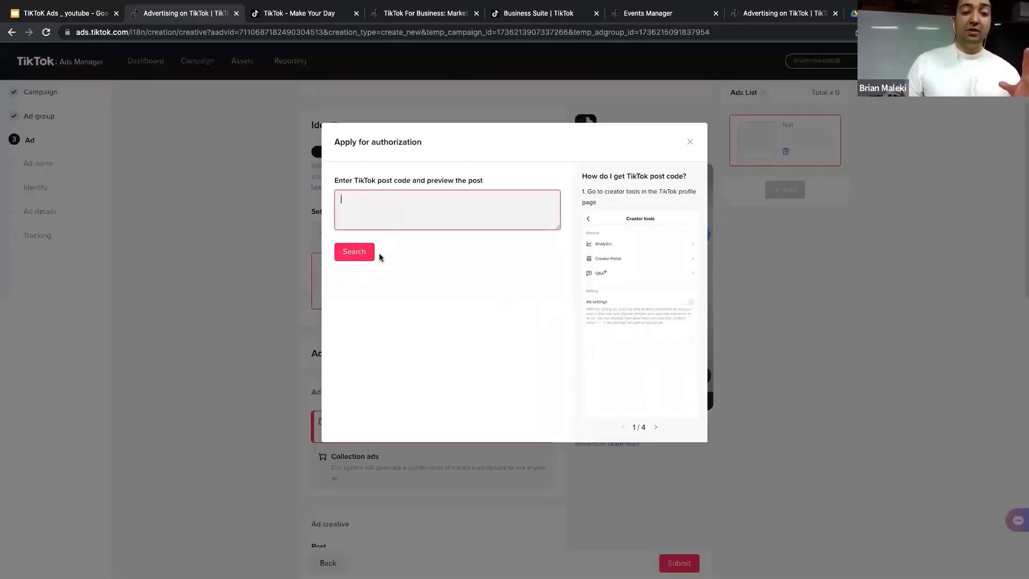
click(690, 142)
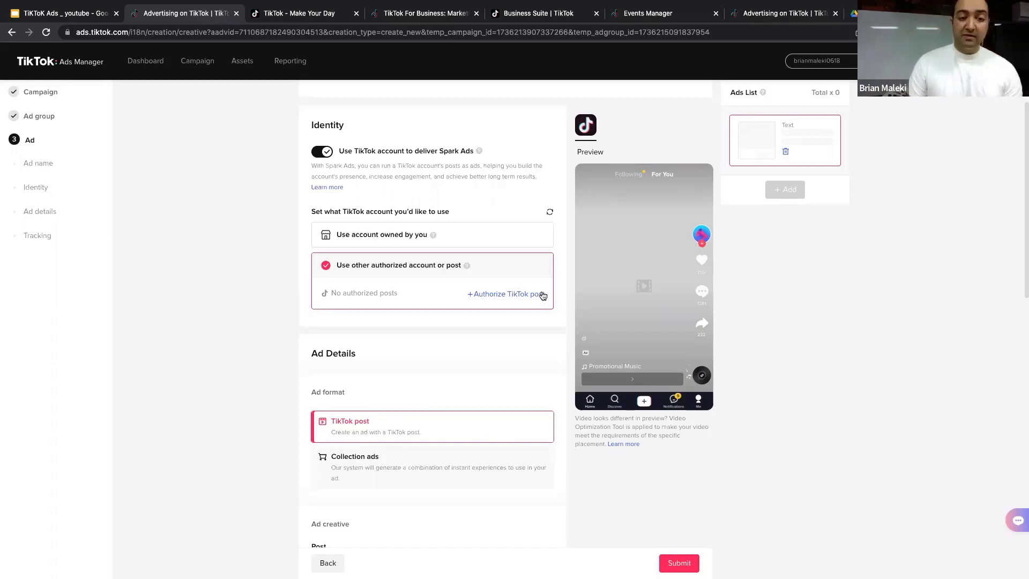
Set the Spark Ads identity to use the account owned by you, and check the explanation of the other authorized option
scroll(374, 209, down, 2)
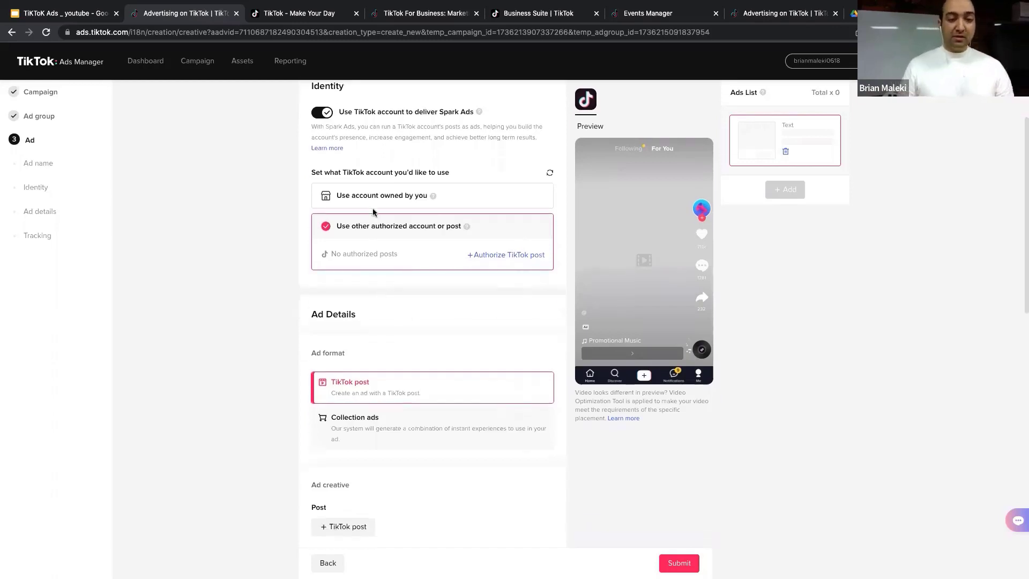
scroll(374, 213, up, 1)
scroll(374, 213, up, 2)
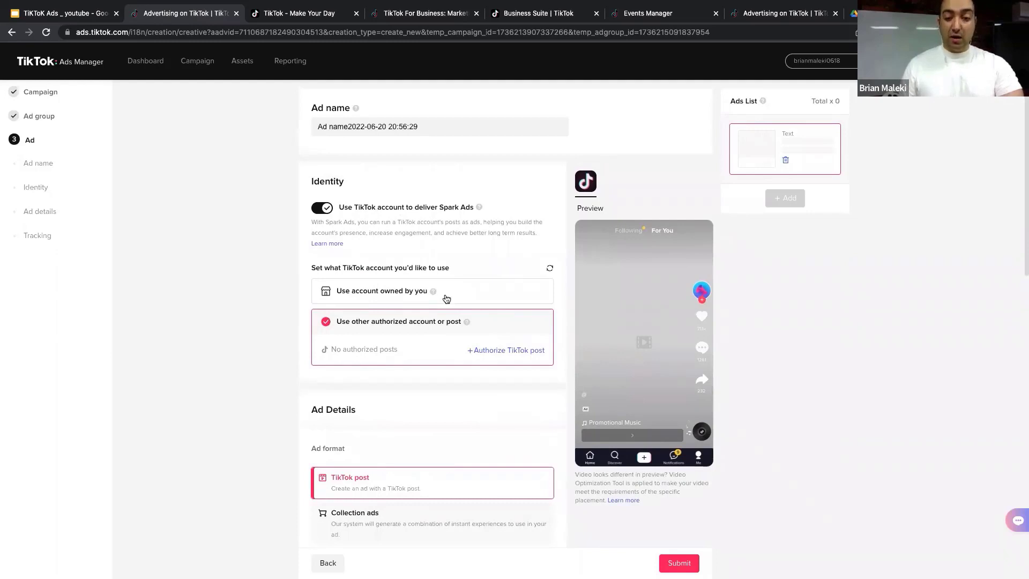
click(492, 296)
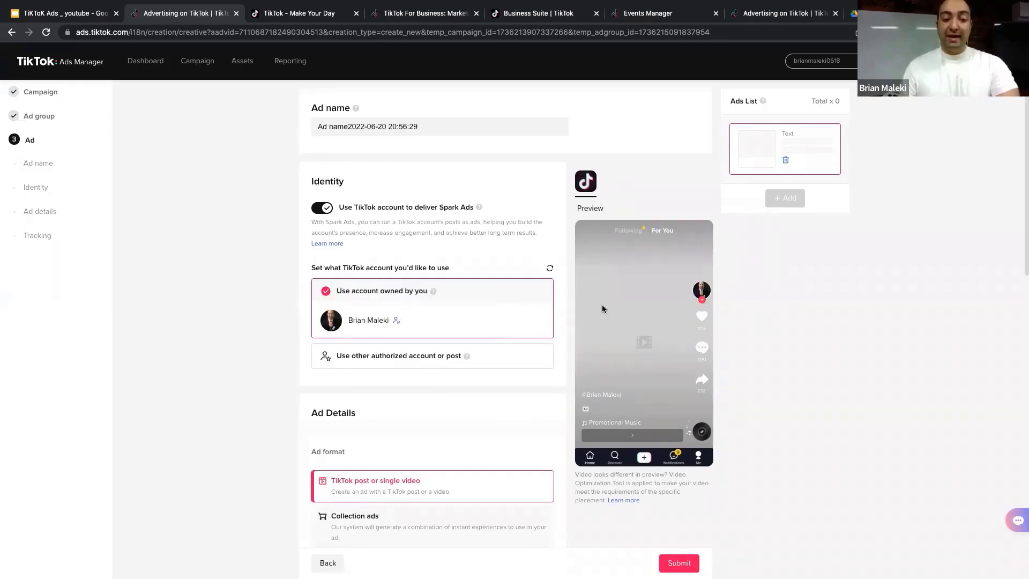
mouse_move(469, 363)
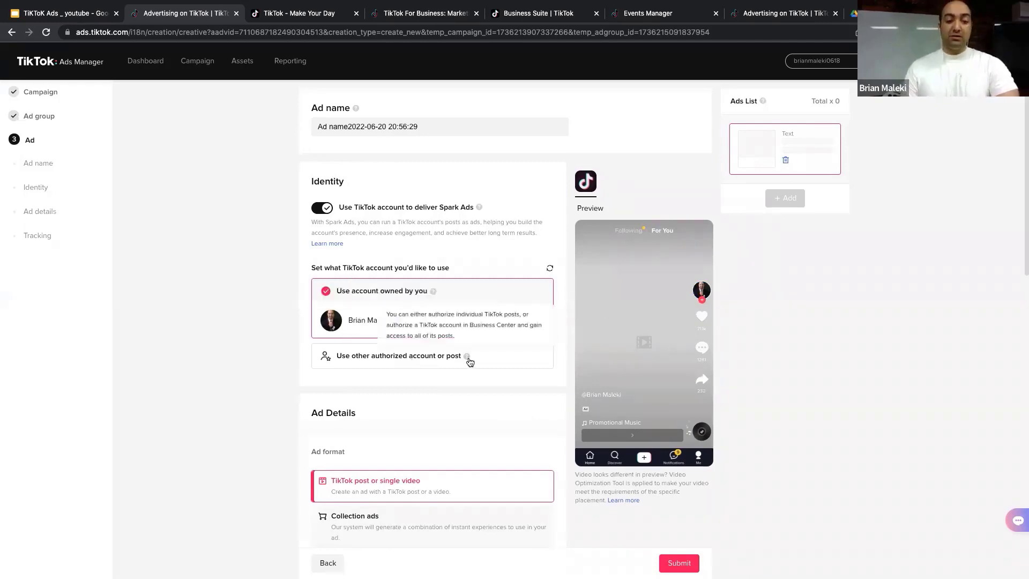
Turn off Spark Ads delivery to inspect the custom identity's display name field, and turn it back on
click(321, 209)
click(386, 310)
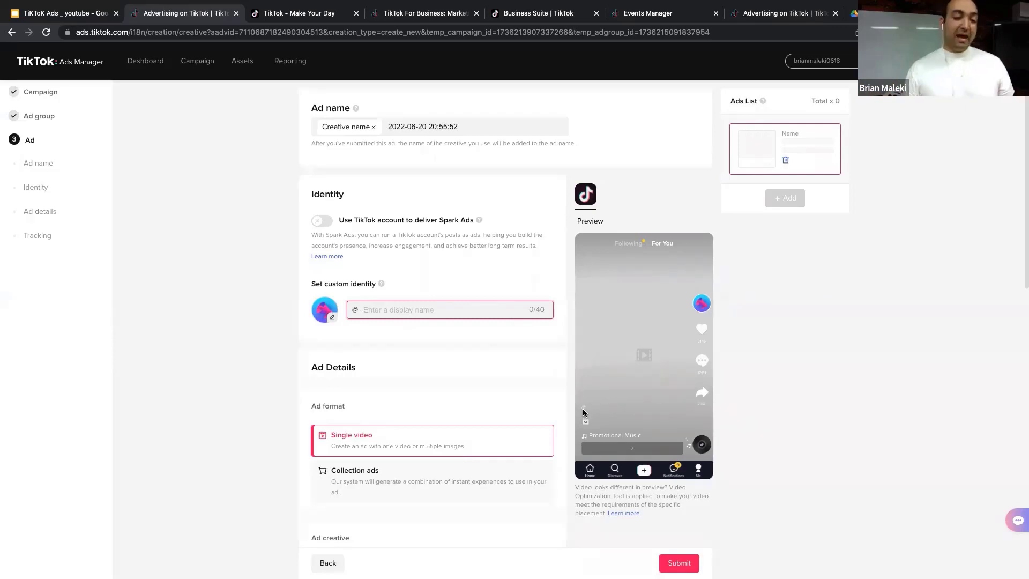
click(391, 275)
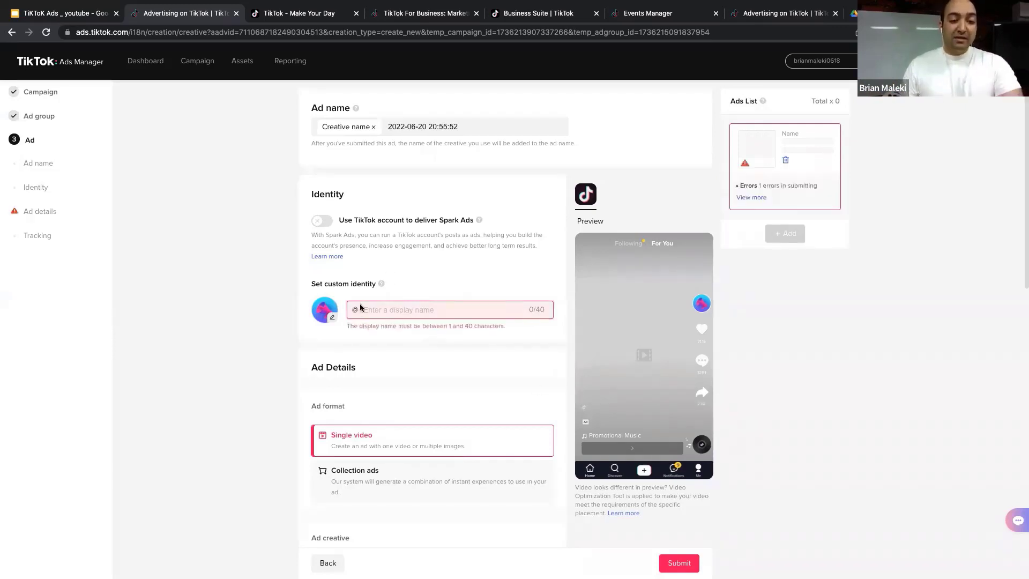
click(323, 221)
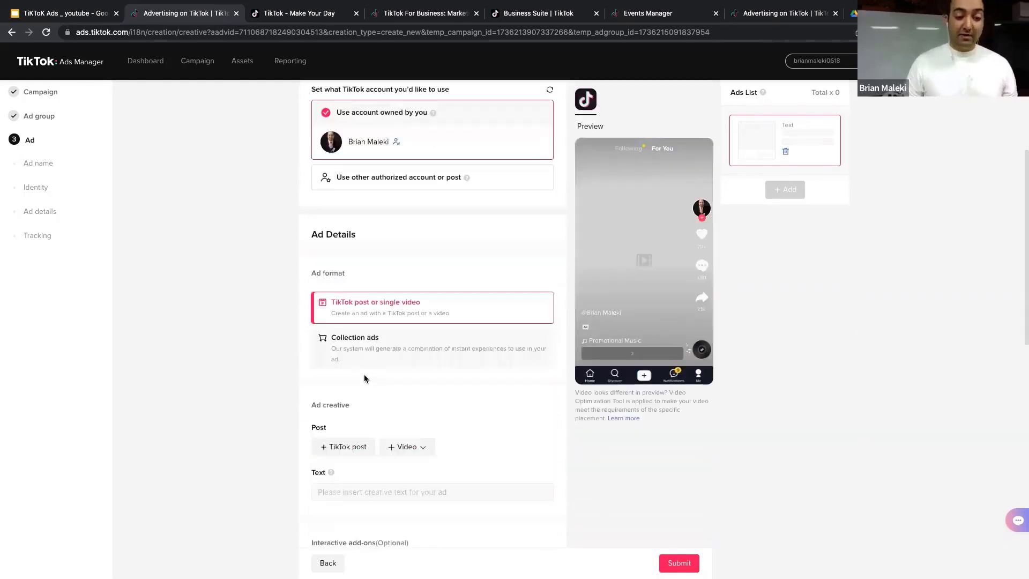
Review the owned account's TikTok posts available for the Spark Ad, and close the list without choosing one
scroll(365, 378, down, 5)
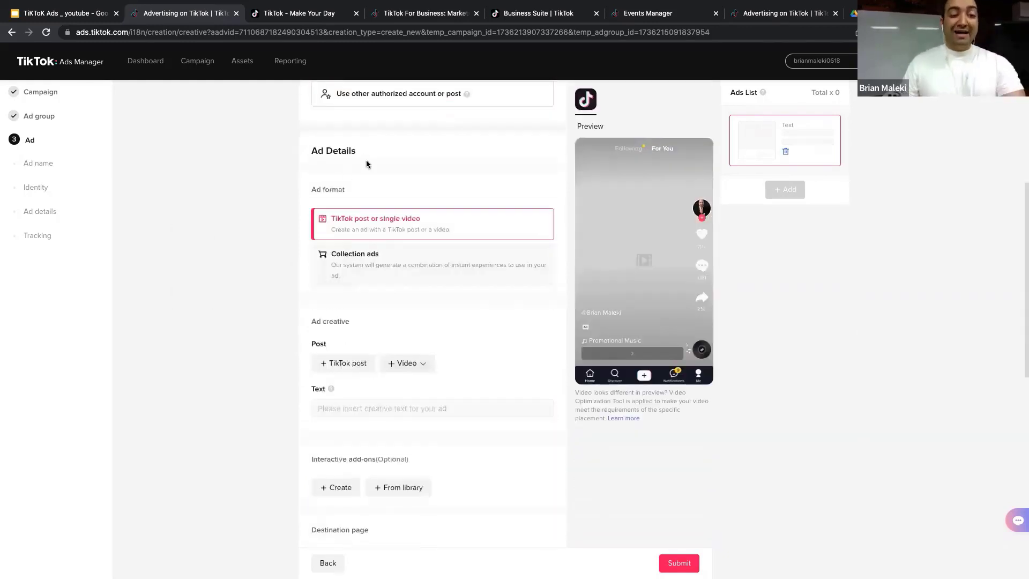
scroll(375, 324, down, 1)
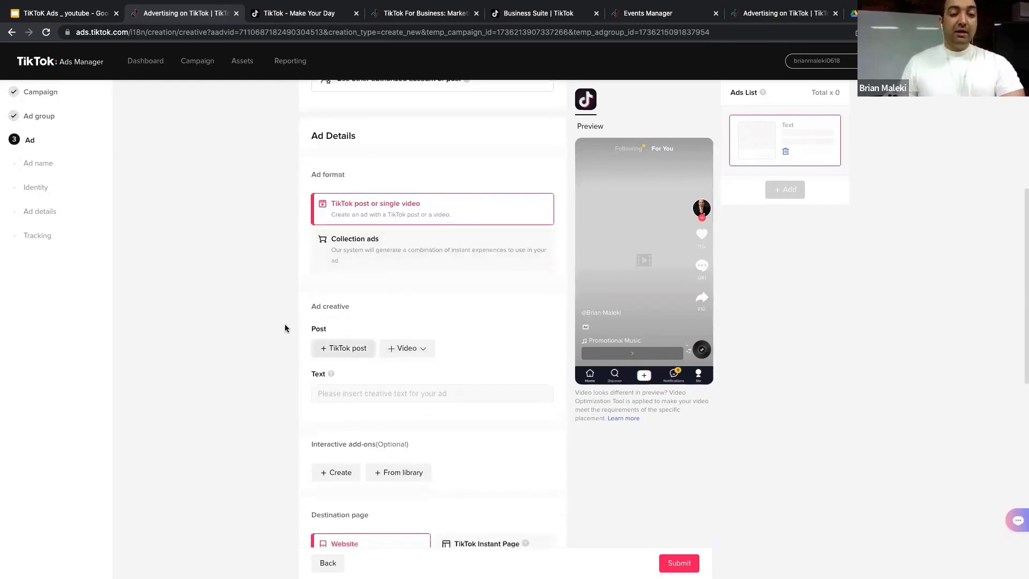
click(348, 348)
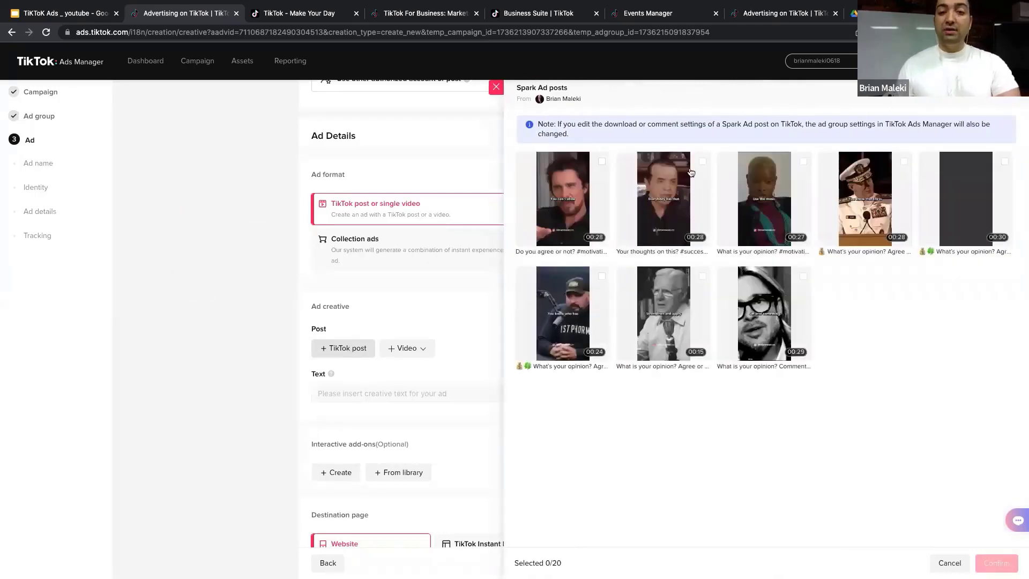
click(497, 89)
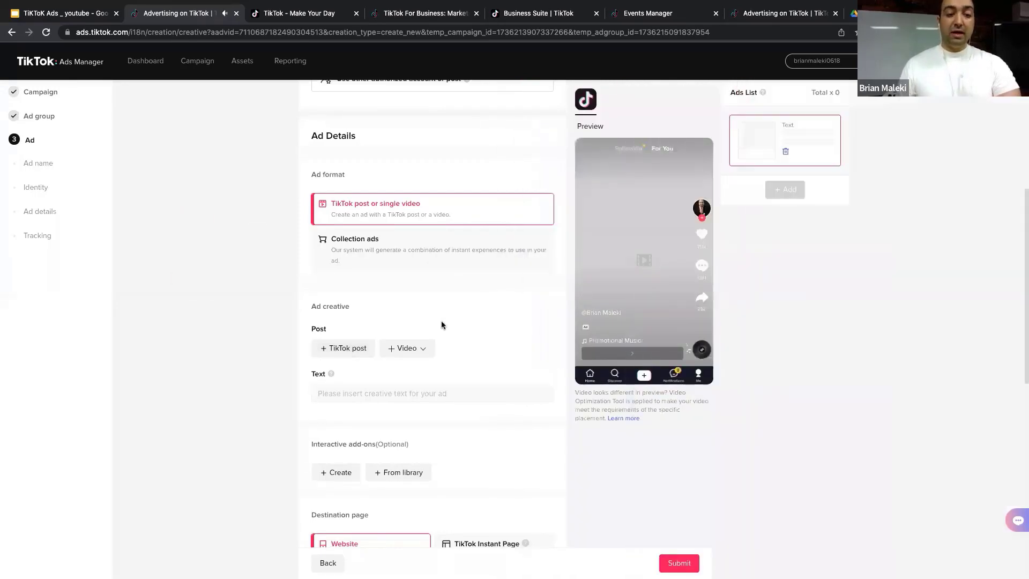
click(426, 346)
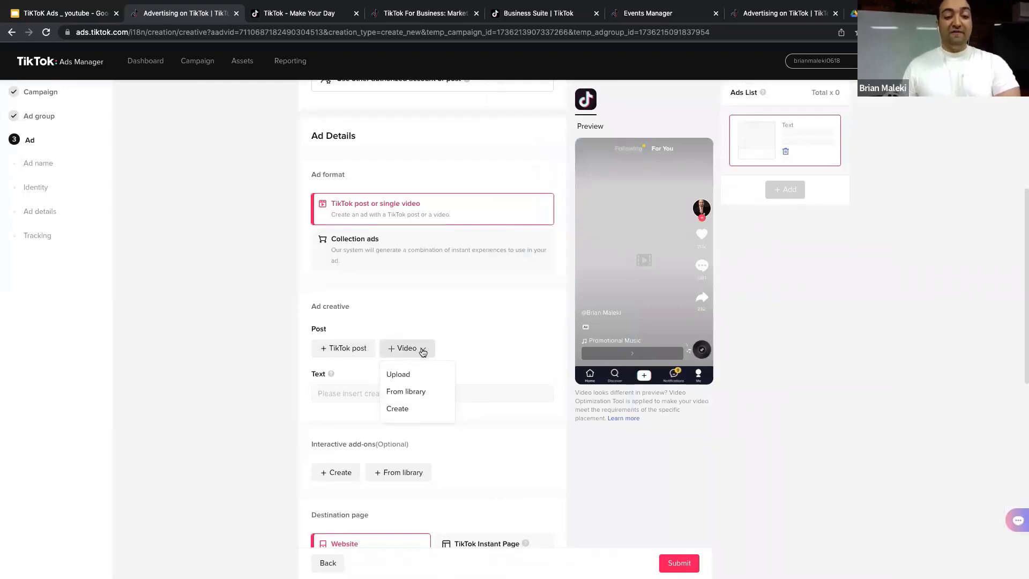
click(409, 373)
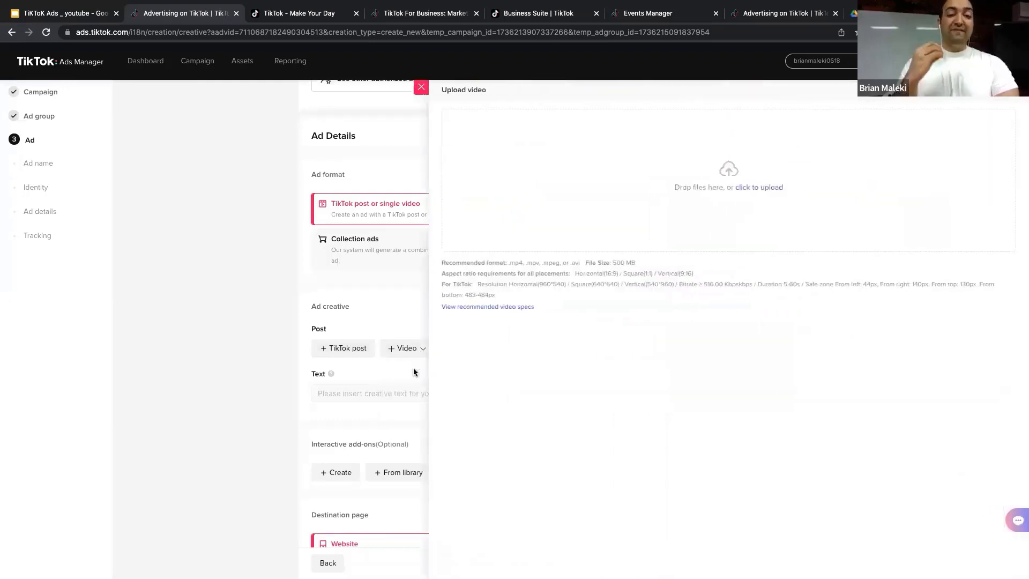
click(764, 189)
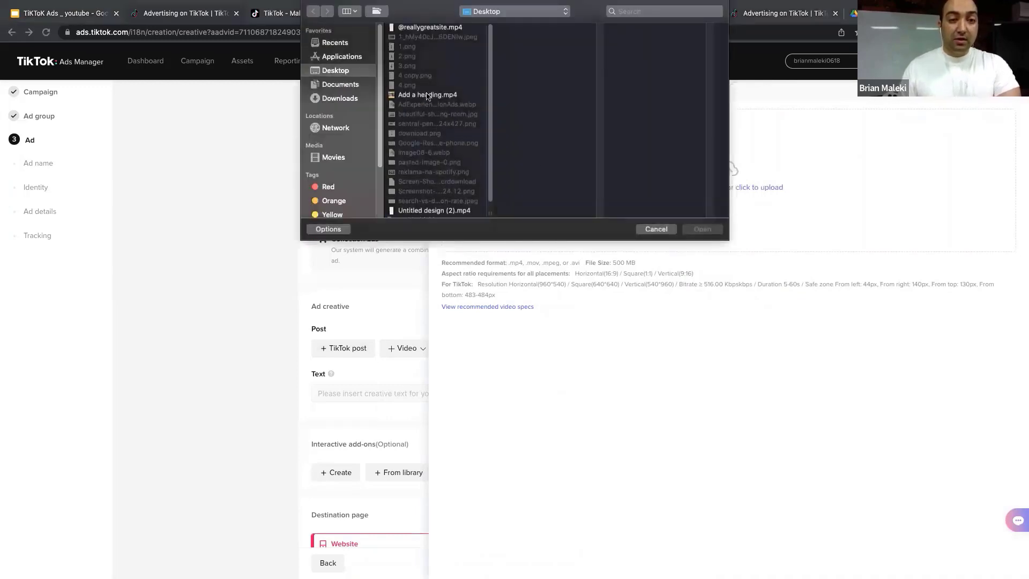
click(424, 25)
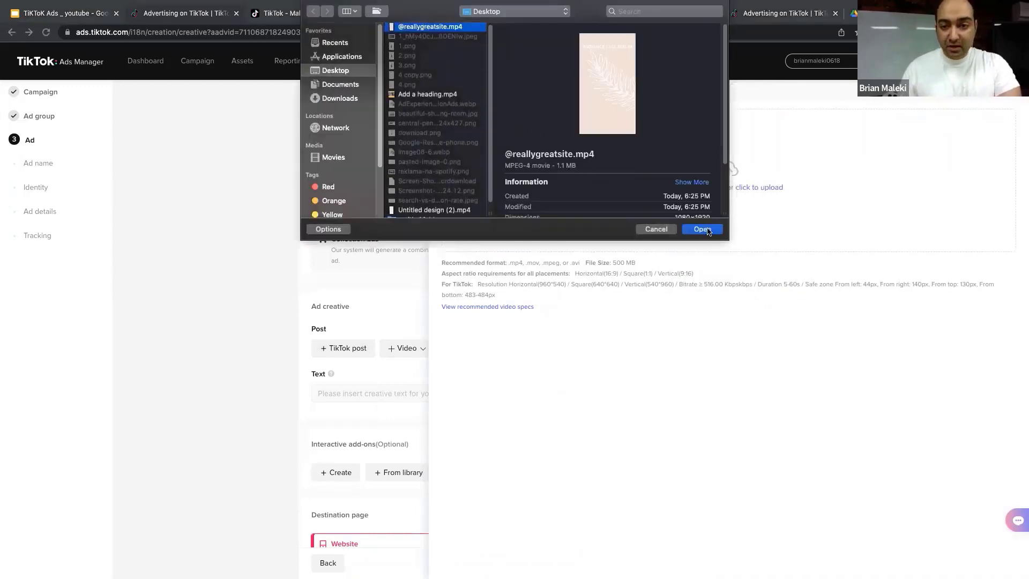
click(703, 229)
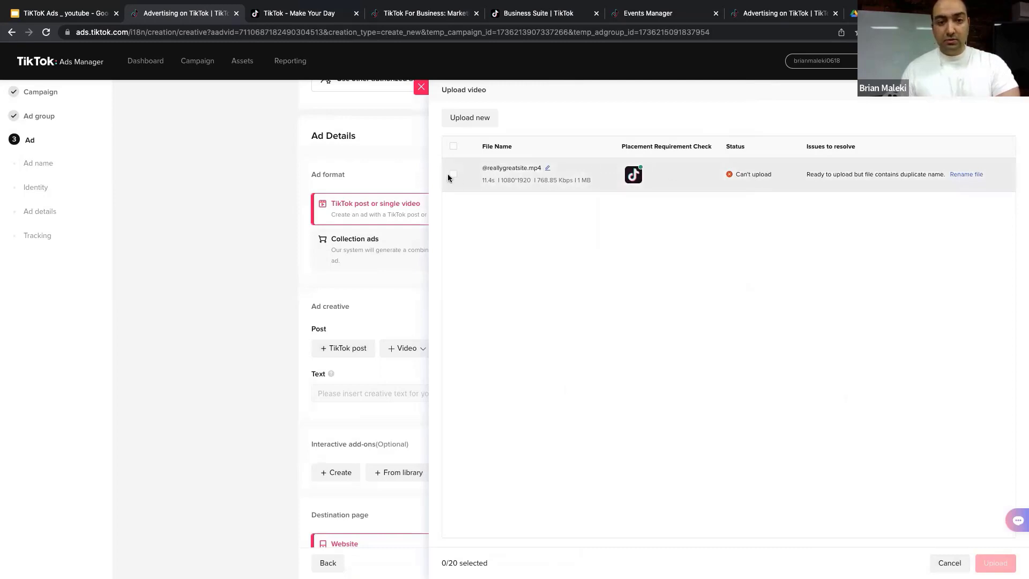
Rename the video file to PTS to resolve the duplicate name, and upload it as the ad creative
click(965, 177)
drag(928, 198, 896, 198)
click(841, 194)
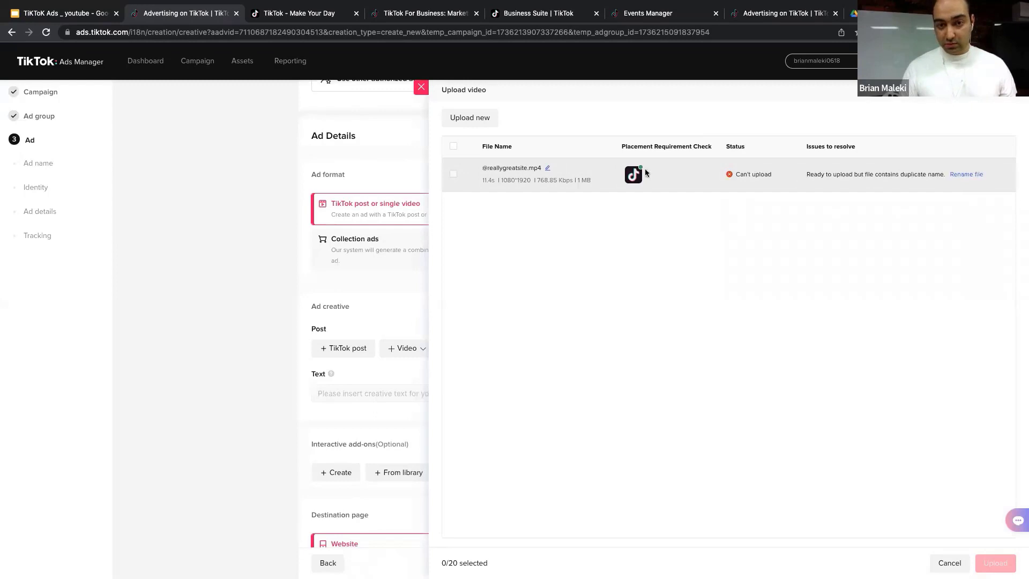
click(547, 168)
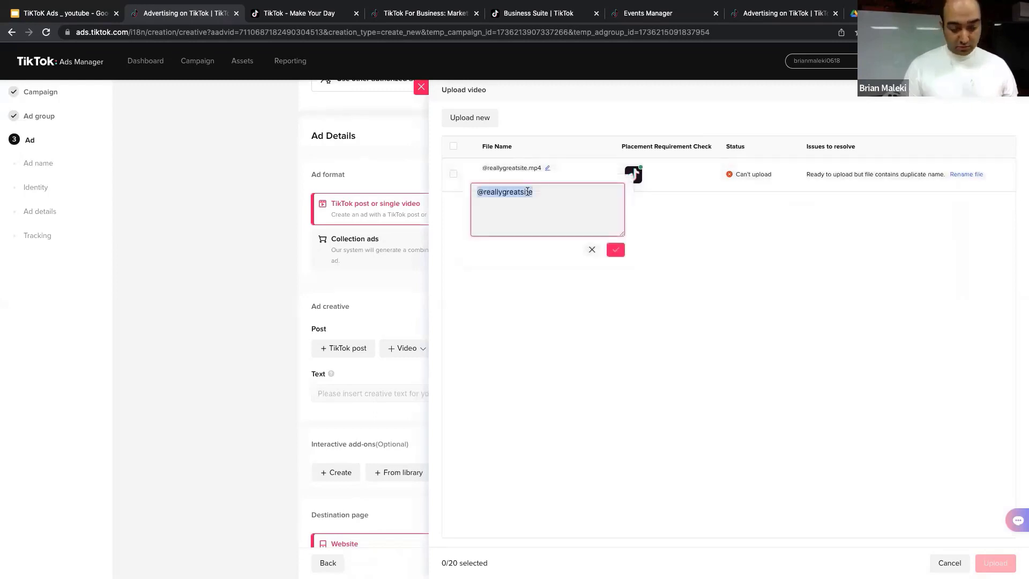
text(PTS)
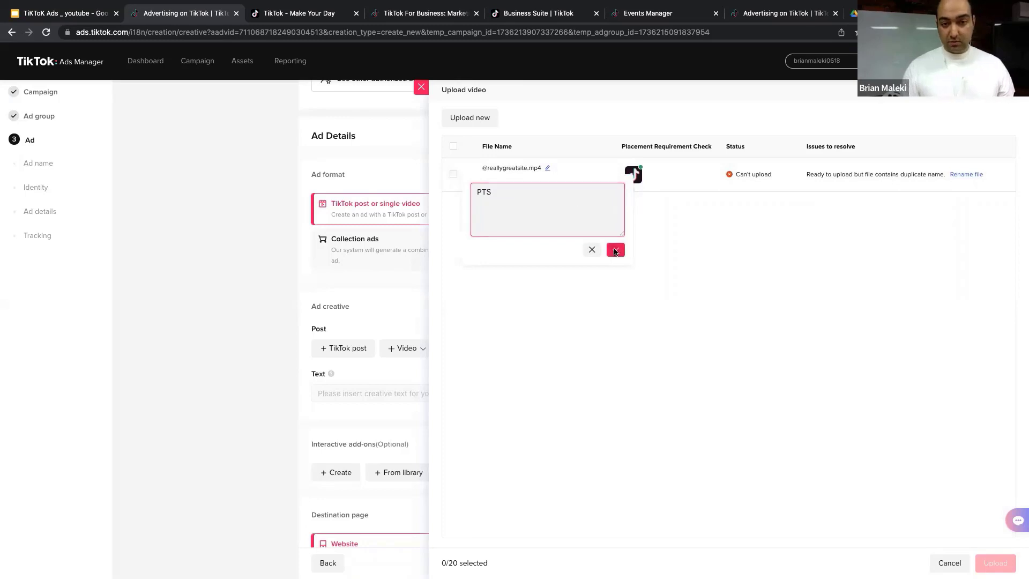
click(615, 249)
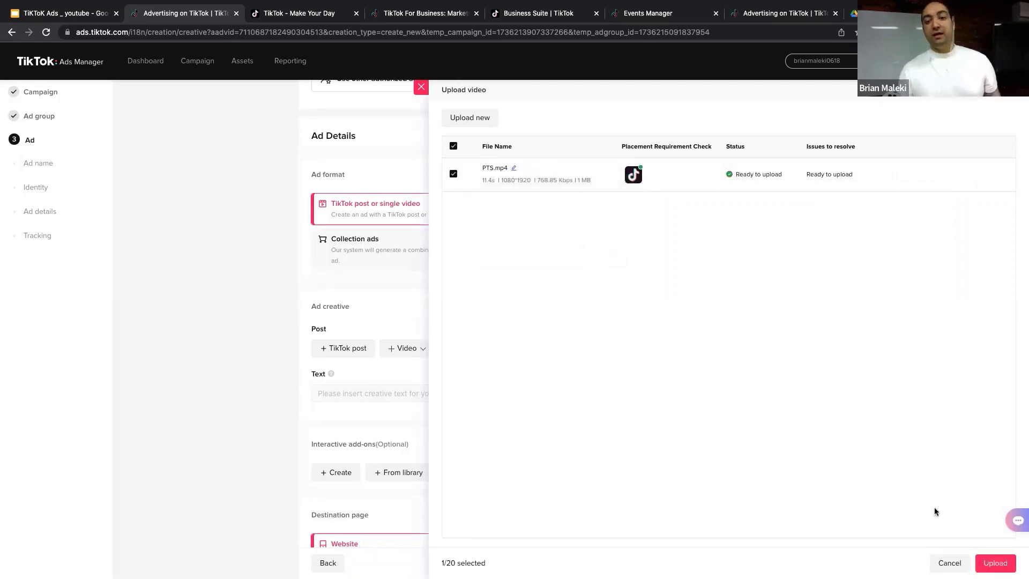
click(990, 562)
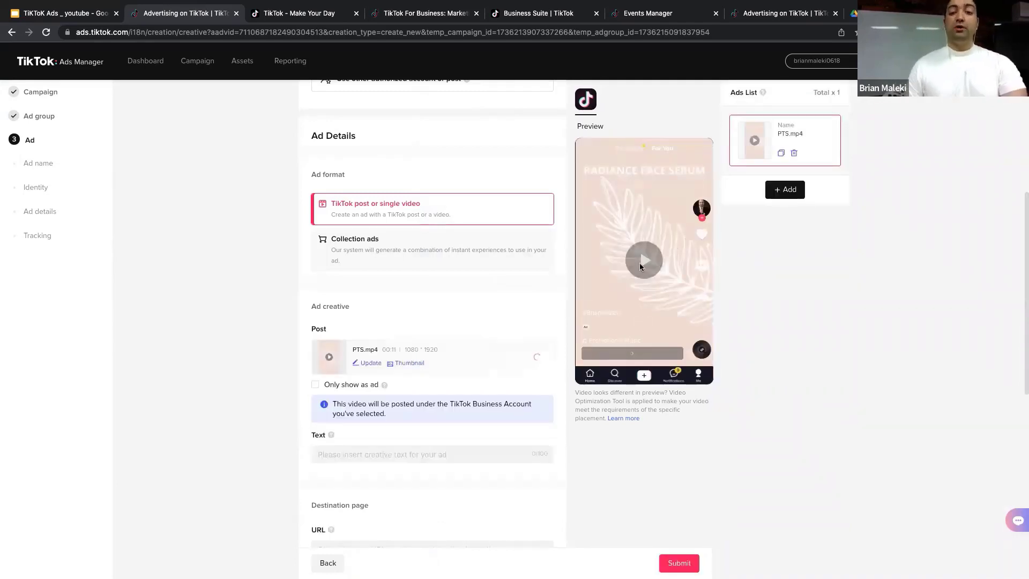
Play the ad preview of PTS.mp4 and review the ad creative, destination page and call to action settings
click(643, 261)
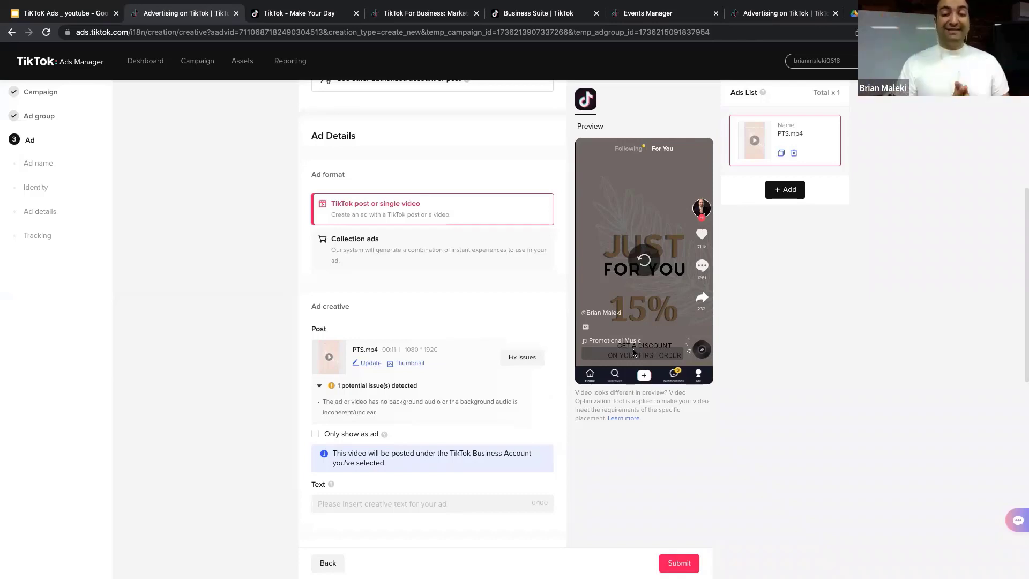
scroll(507, 317, down, 3)
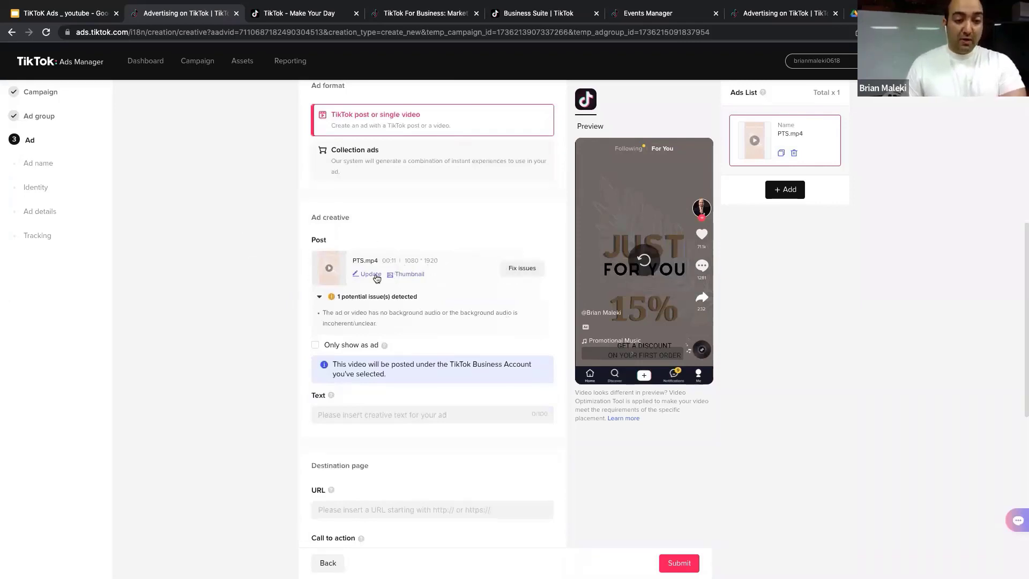
scroll(377, 278, up, 5)
scroll(380, 271, up, 2)
scroll(376, 241, down, 10)
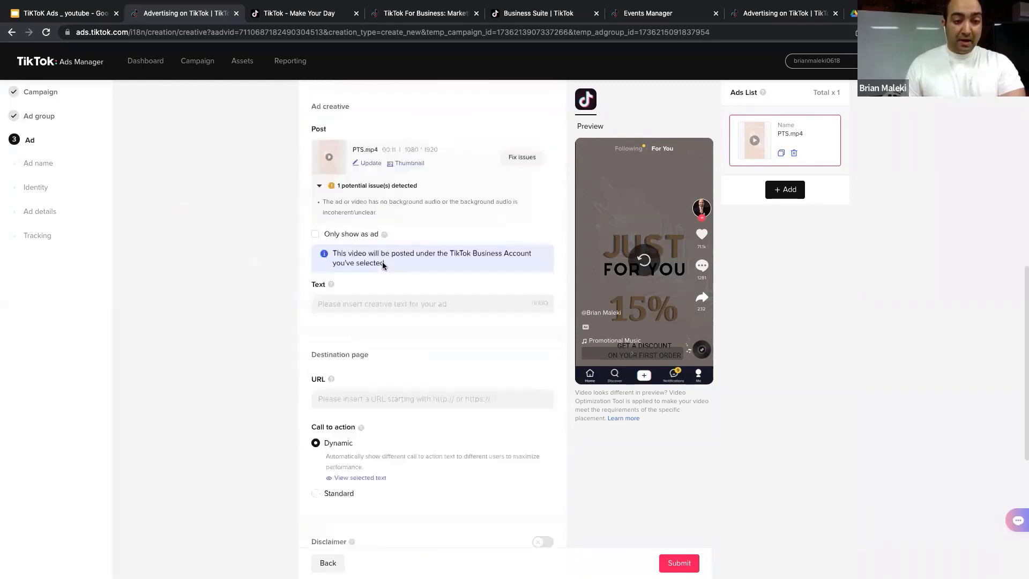
Start creating a replacement video for the ad's post and open the Recommended video templates
scroll(368, 201, up, 2)
click(369, 212)
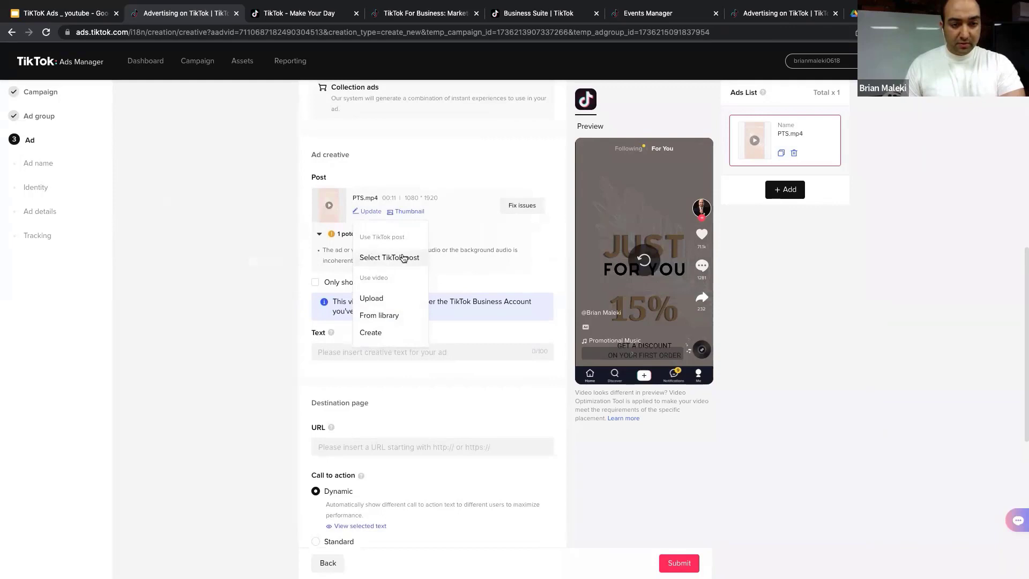
click(381, 335)
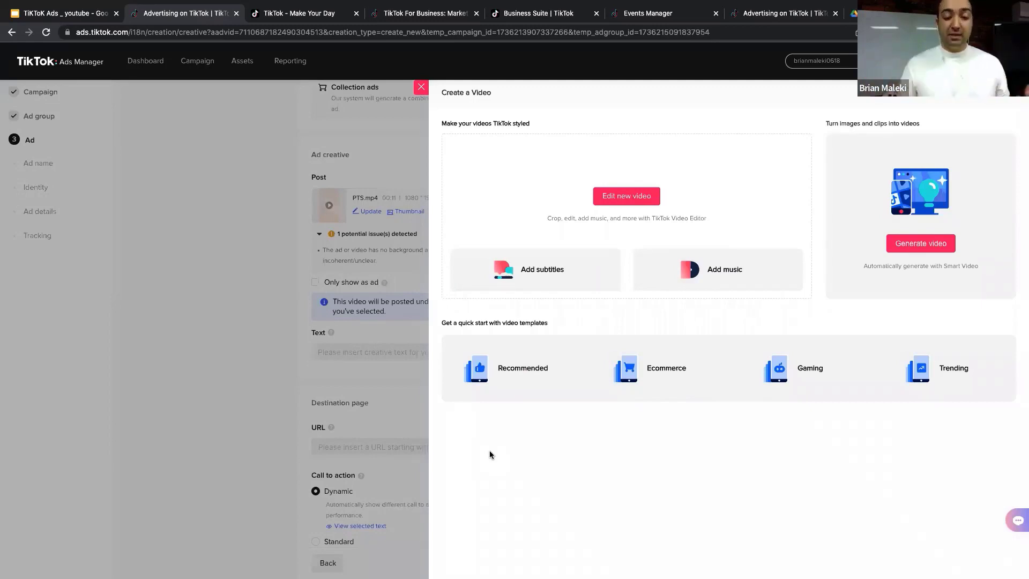
click(536, 359)
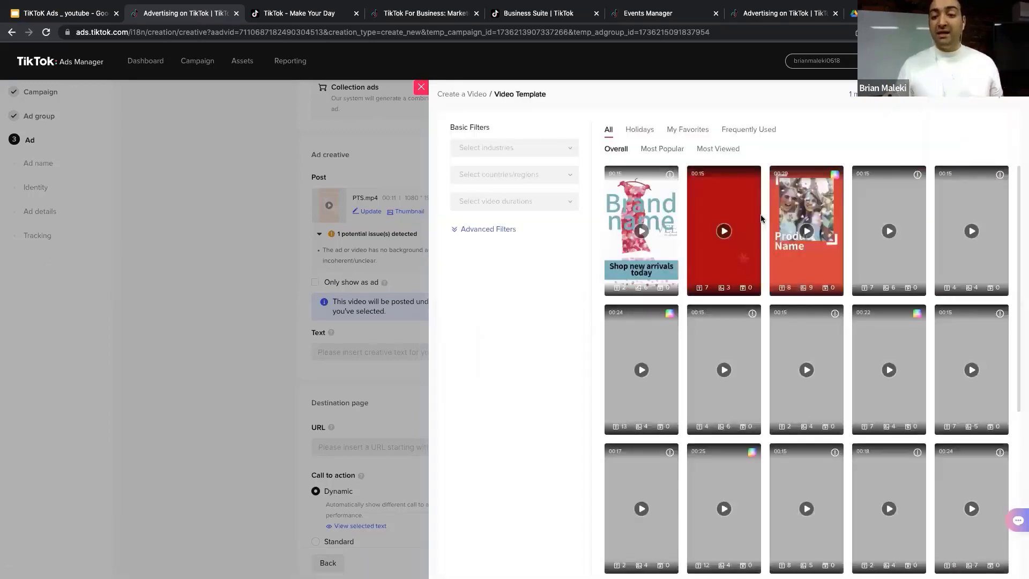
Browse the video templates and open the fashion template with the plaid dress and 50% off badge for editing
scroll(776, 315, down, 1)
scroll(776, 316, down, 2)
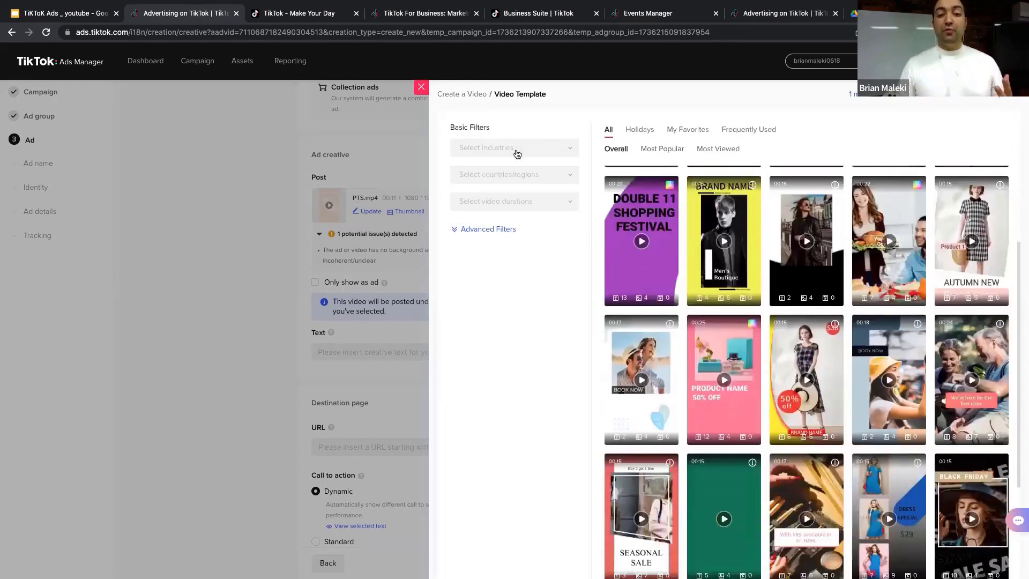
click(514, 148)
click(535, 149)
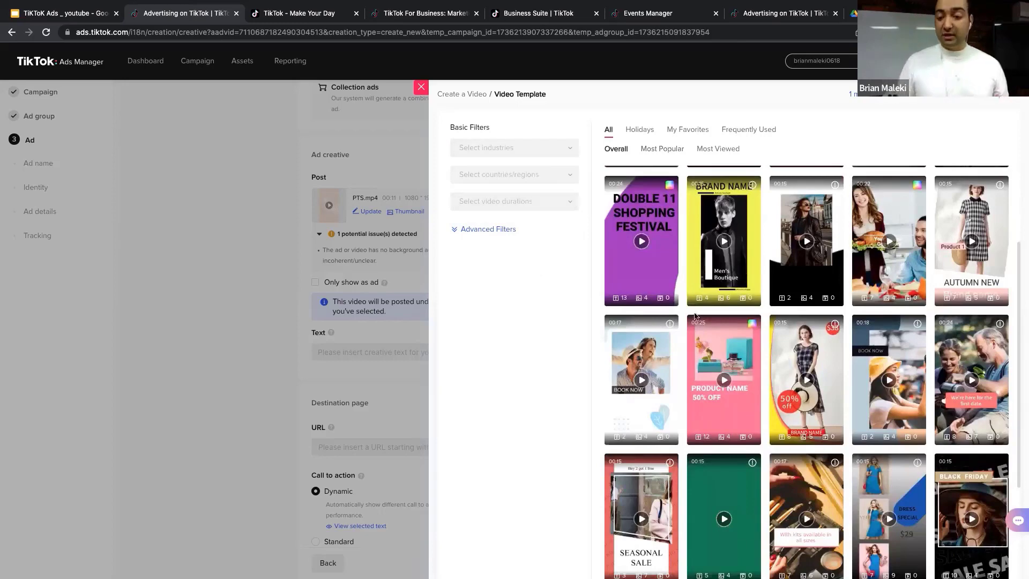
scroll(697, 319, down, 1)
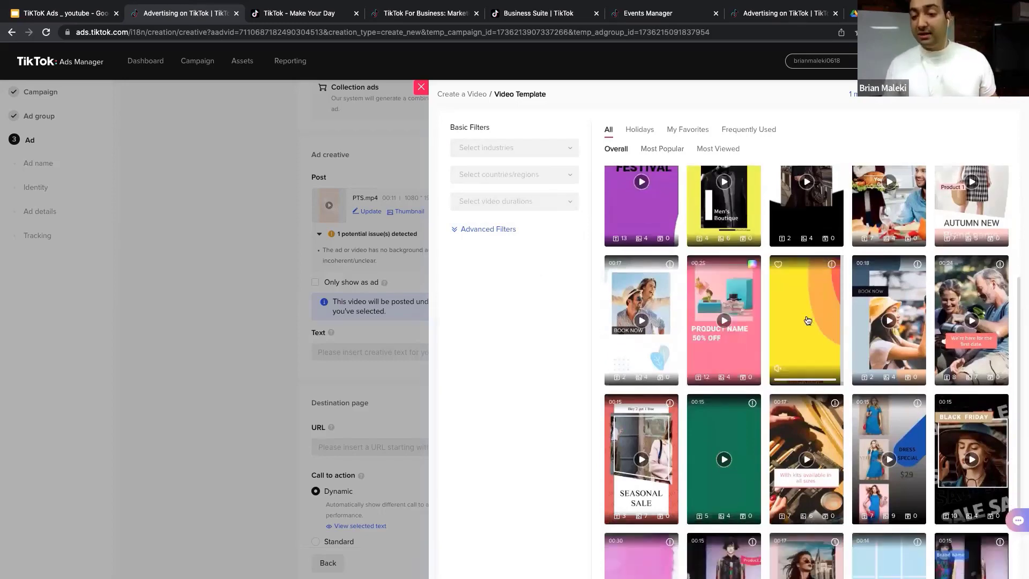
click(814, 308)
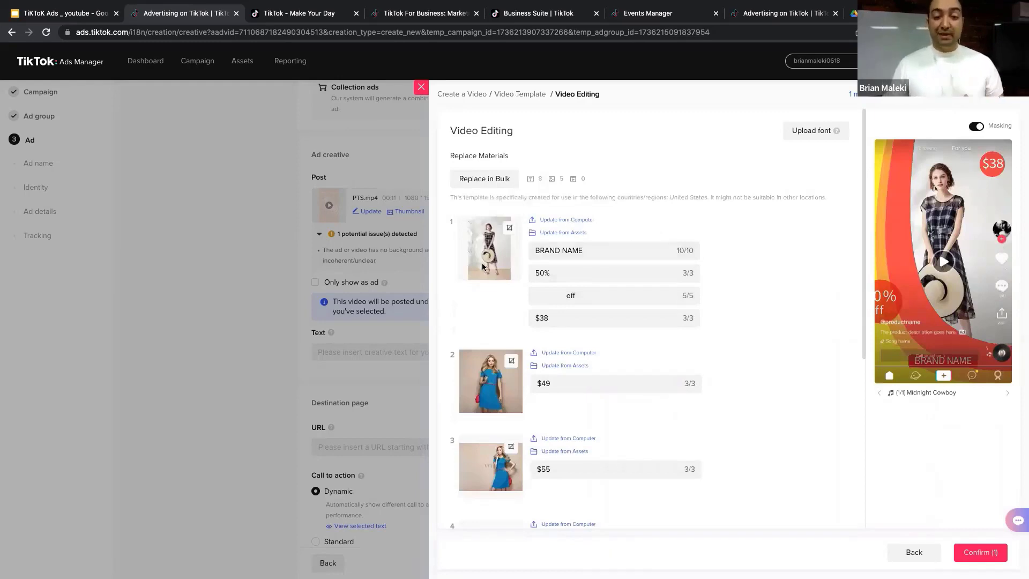
Replace the first scene's image in the video template with 3.png from the Desktop
click(552, 225)
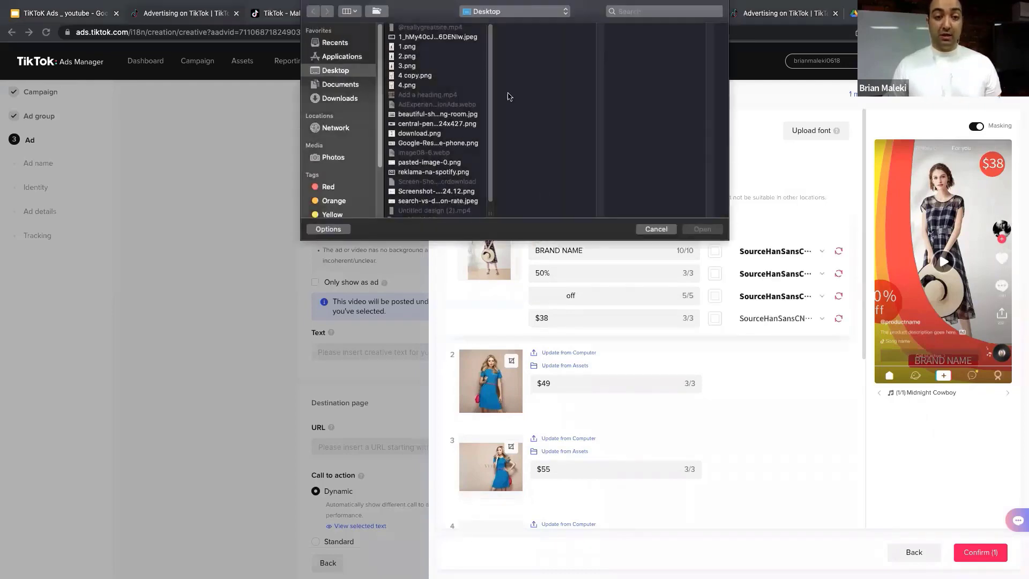
click(418, 66)
click(696, 231)
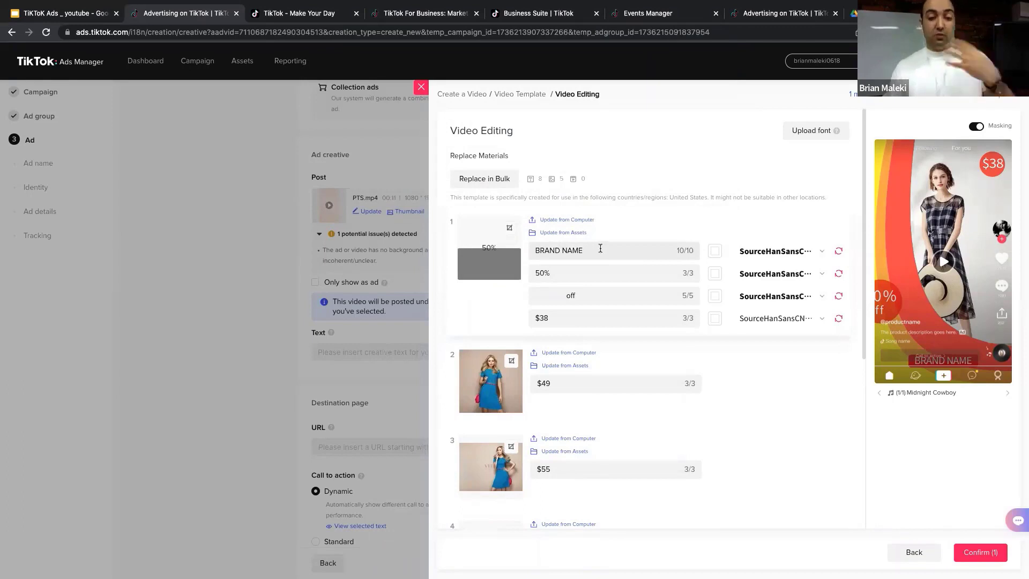
Set the first scene's brand name text to "Saphora" and its discount text to 20%
triple_click(600, 248)
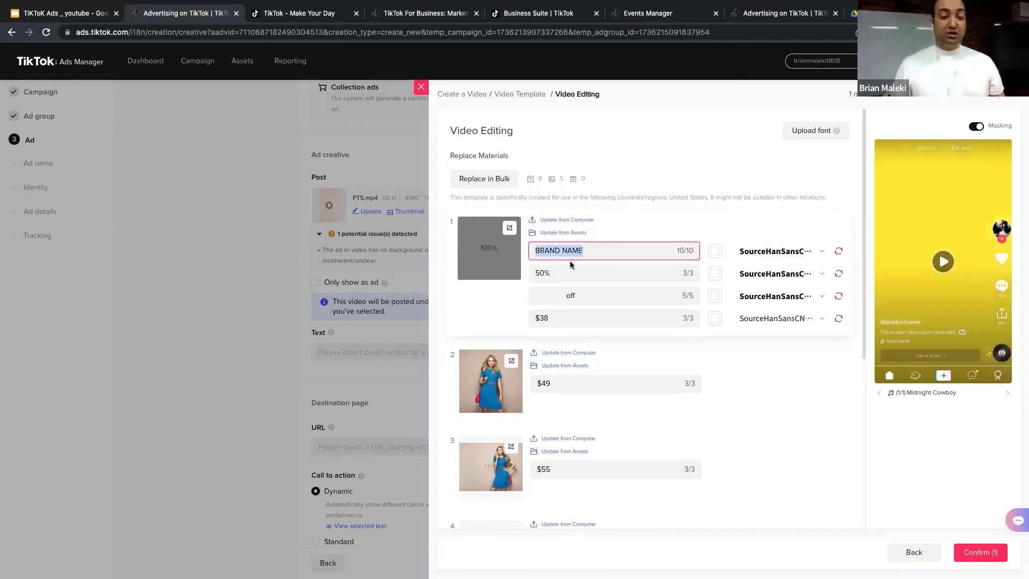
text(Saphora)
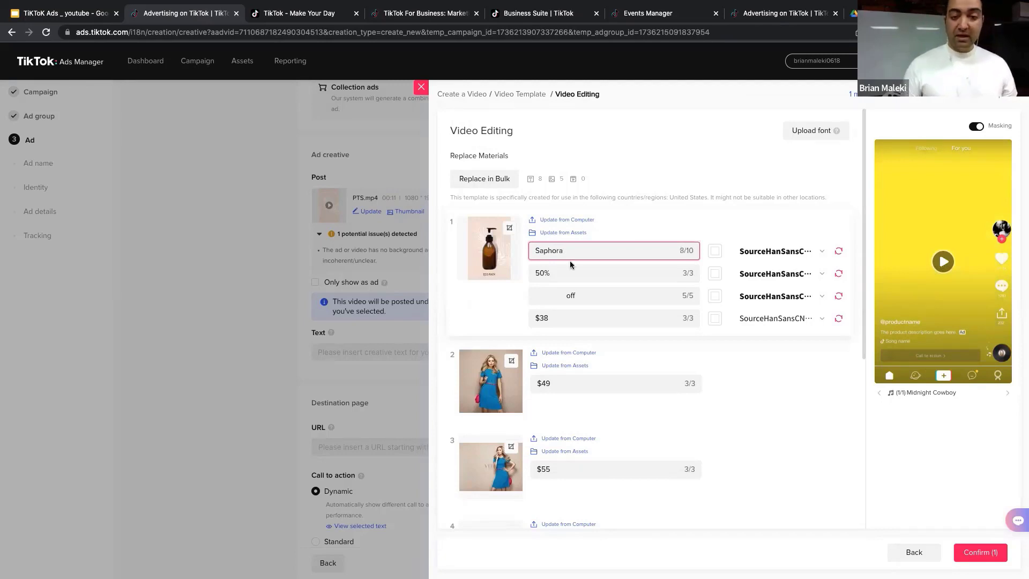
drag(545, 274, 535, 274)
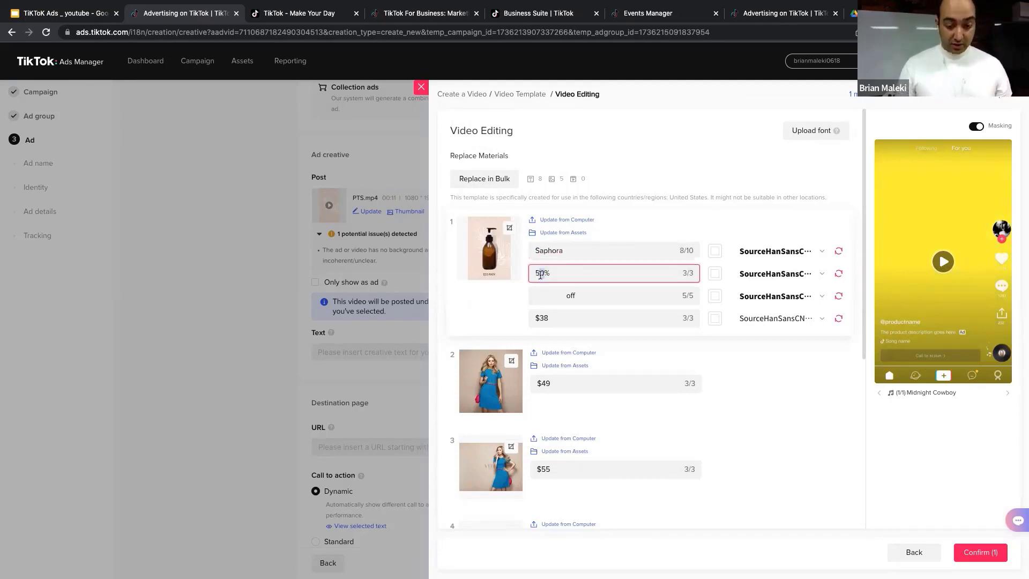
key(BackSpace)
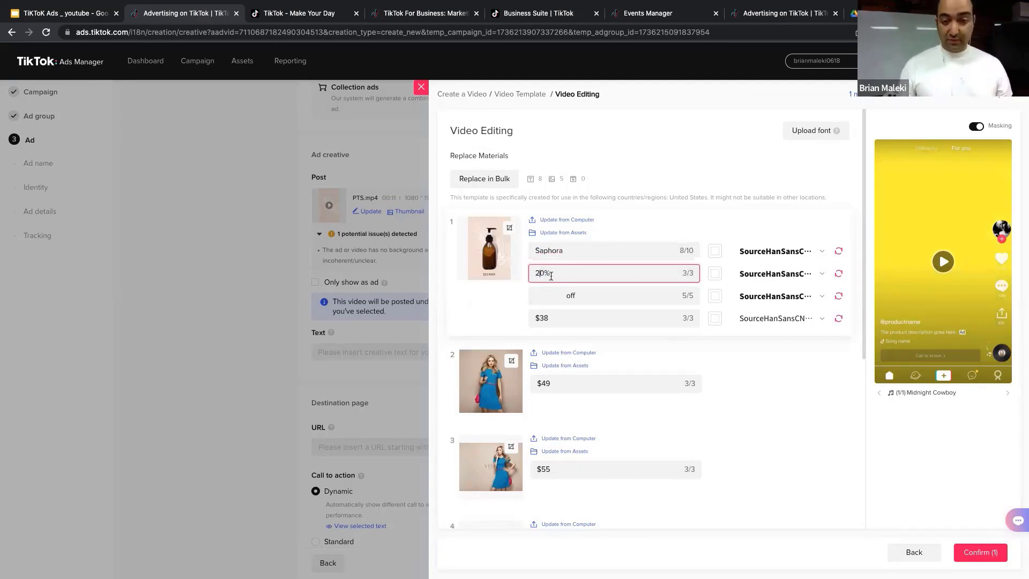
click(609, 295)
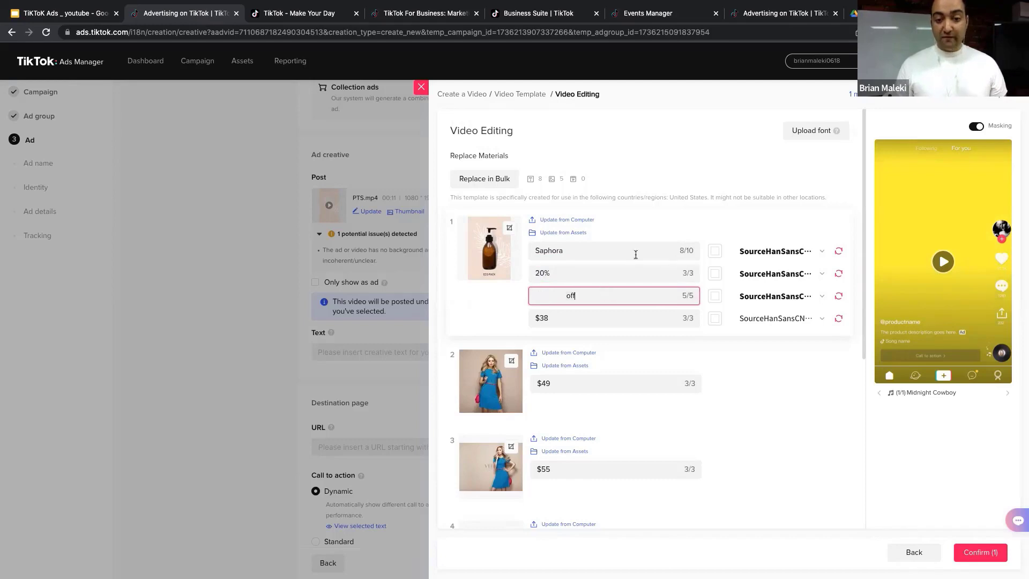
click(698, 228)
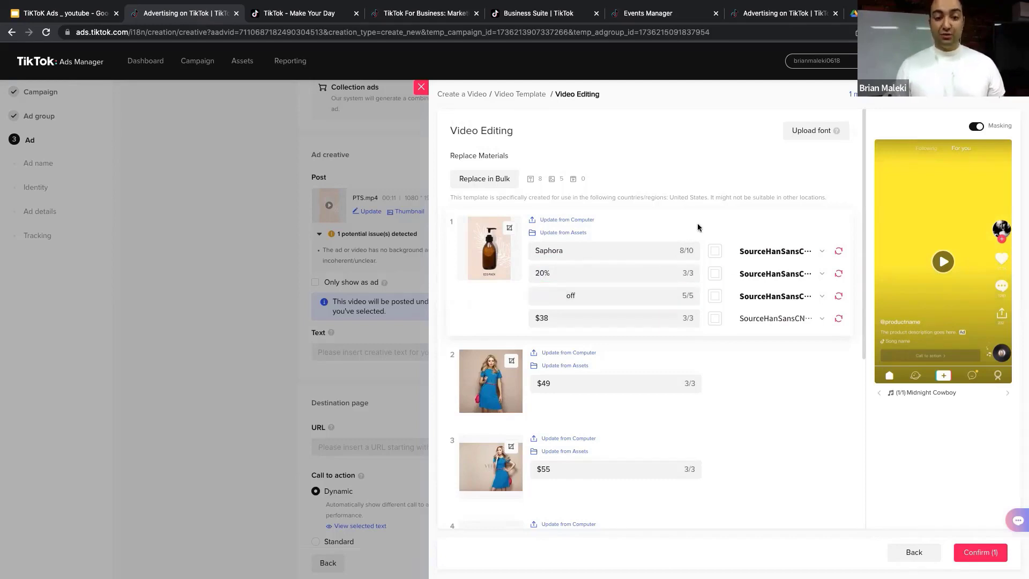
Set the text colour of the first scene's "Saphora" brand name to the red #E11C1C
click(715, 251)
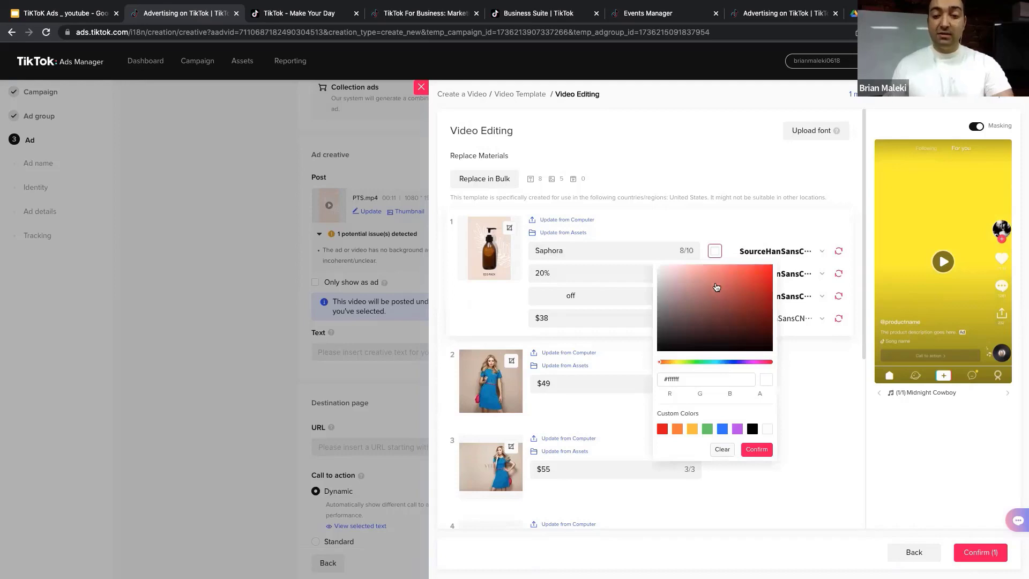
click(742, 274)
click(716, 252)
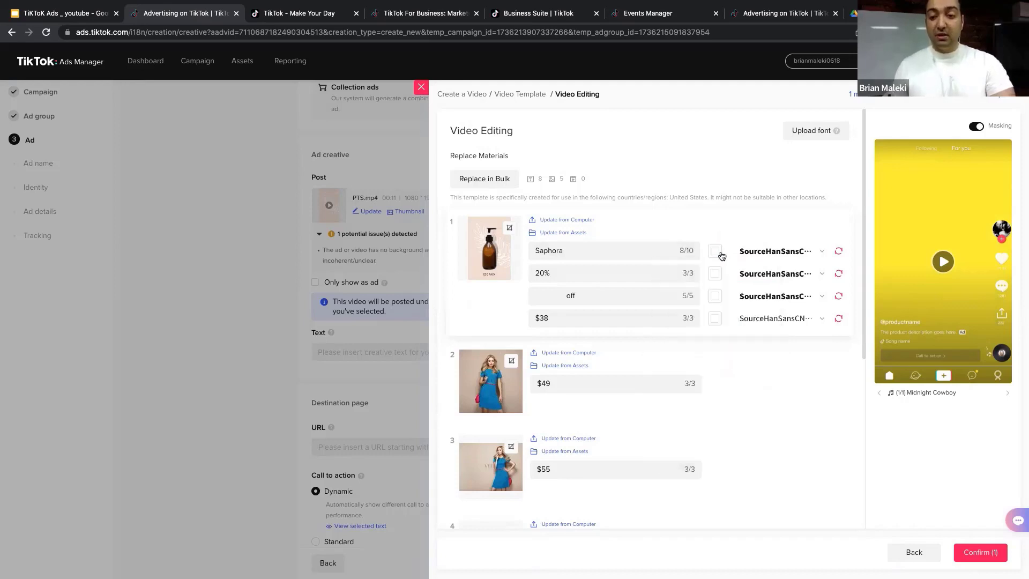
click(717, 253)
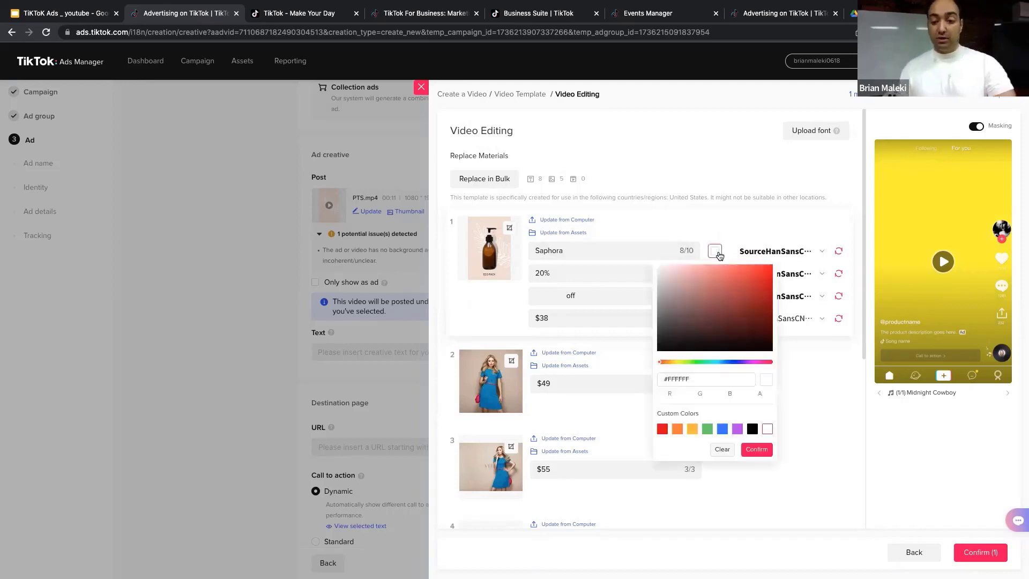
click(758, 276)
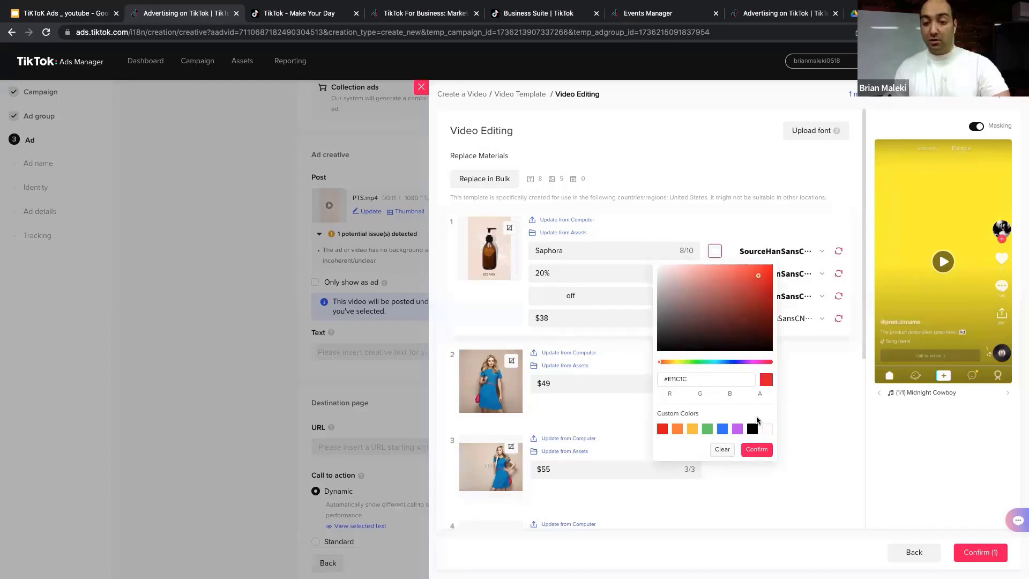
click(756, 450)
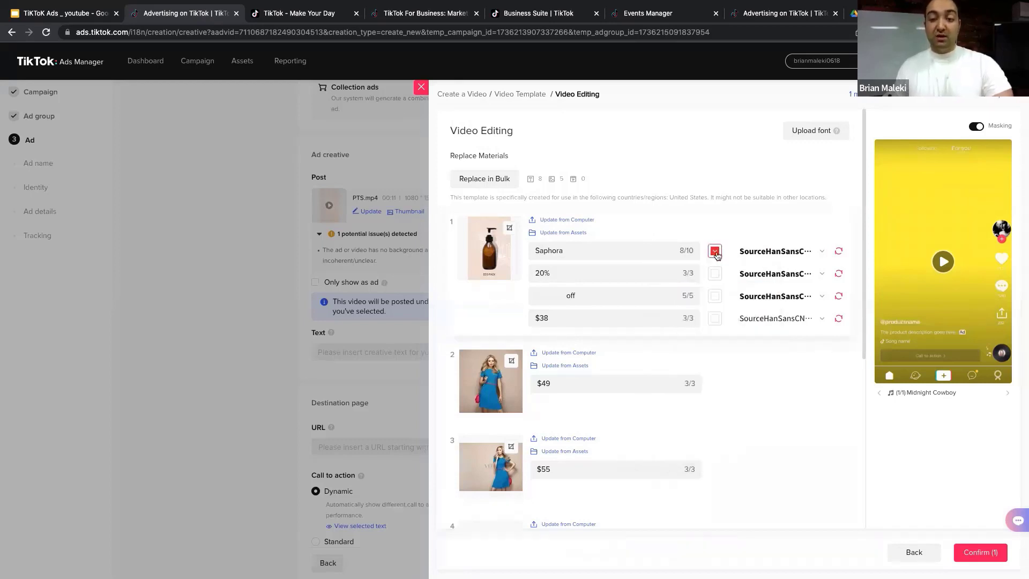
Change the font of the first scene's "Saphora" text to DINAlternate-Bold
click(781, 252)
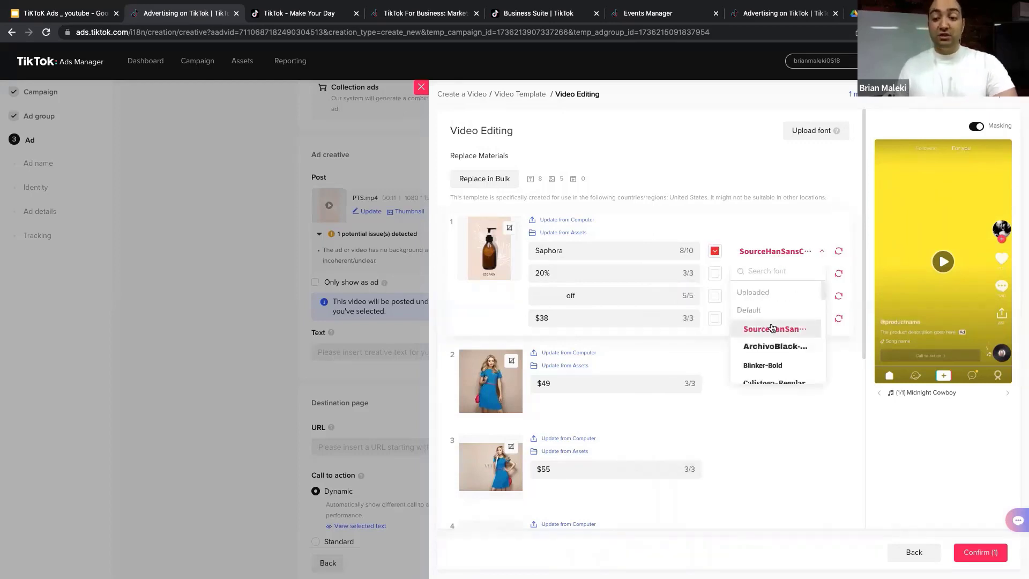
scroll(773, 325, down, 3)
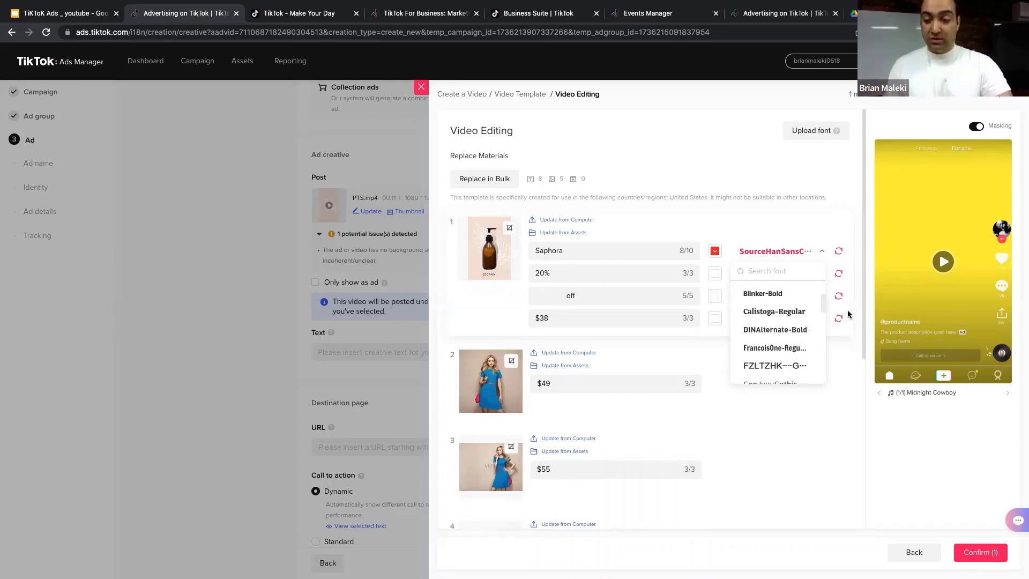
click(778, 329)
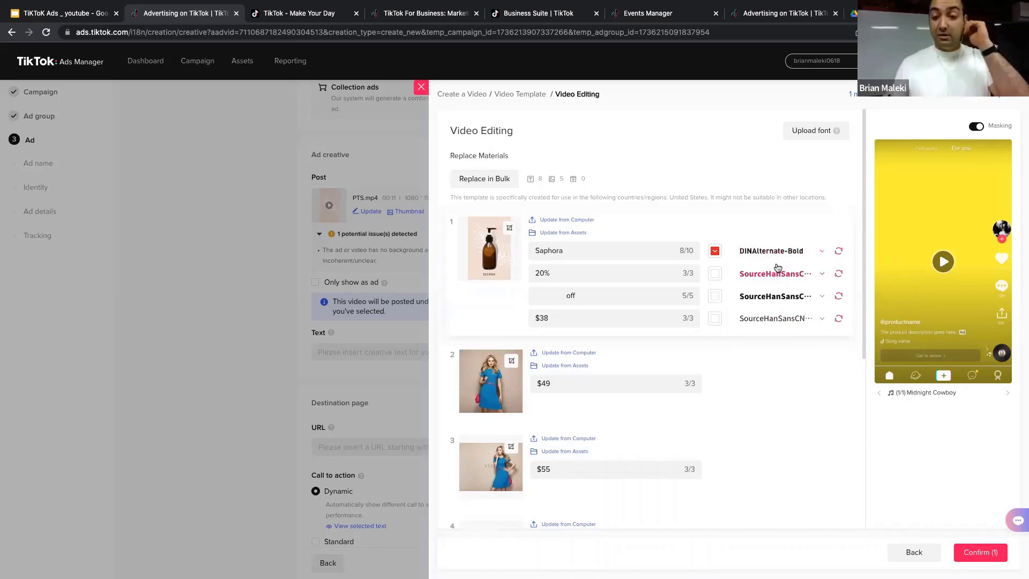
Browse the recommended background music and listen to the track Bong
scroll(600, 328, down, 1)
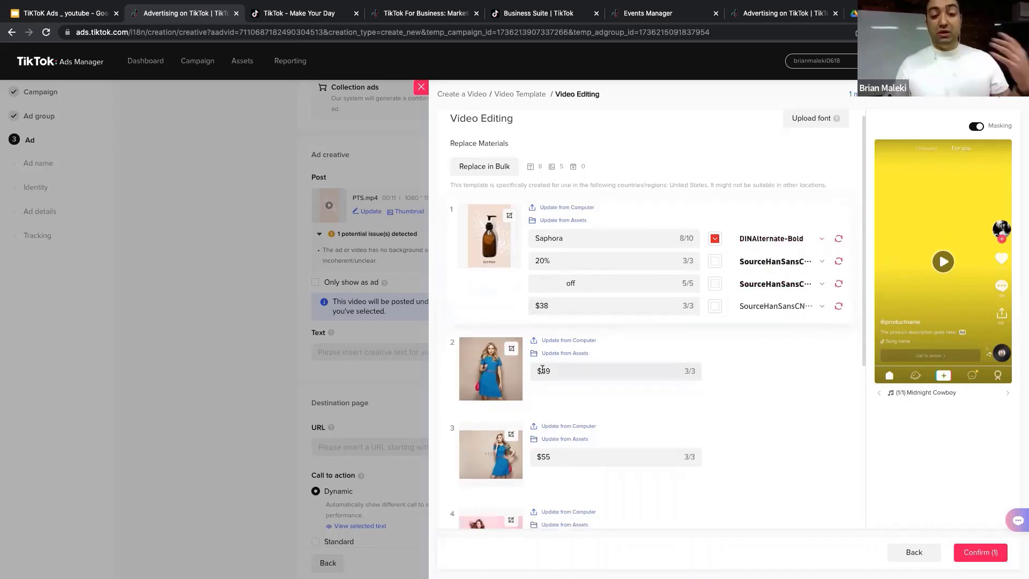
scroll(542, 369, down, 5)
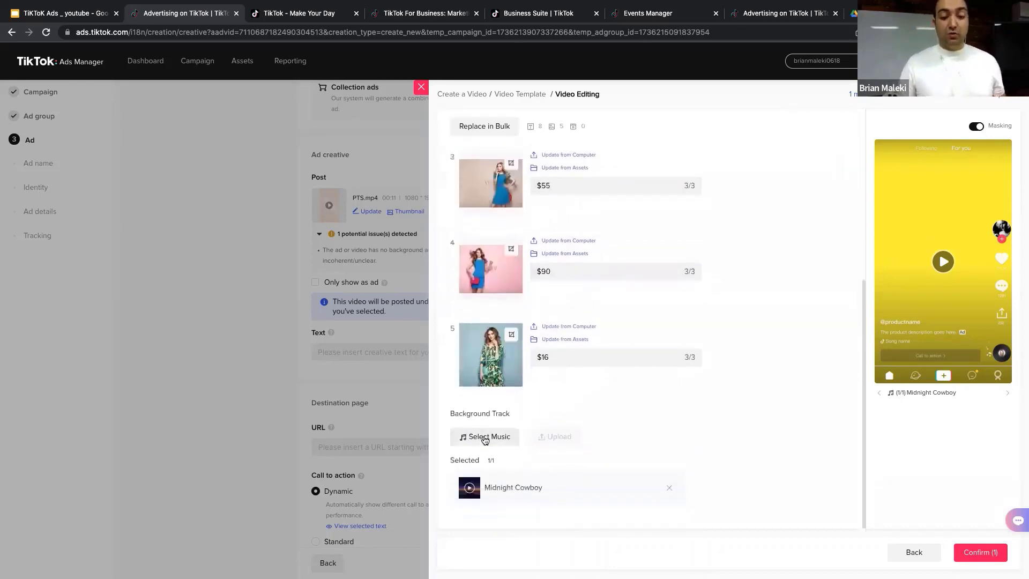
click(485, 437)
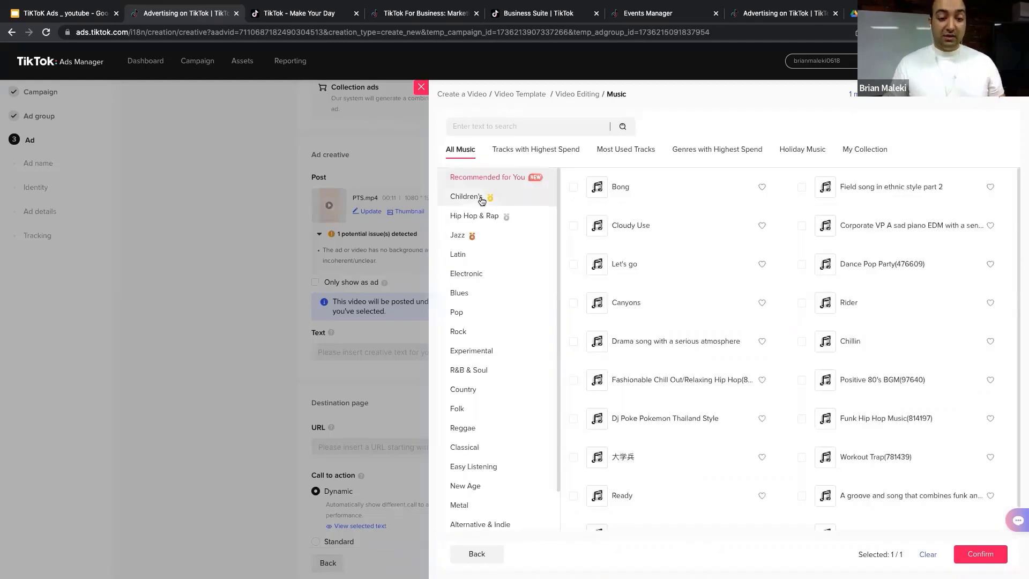
scroll(488, 290, down, 1)
scroll(501, 257, up, 1)
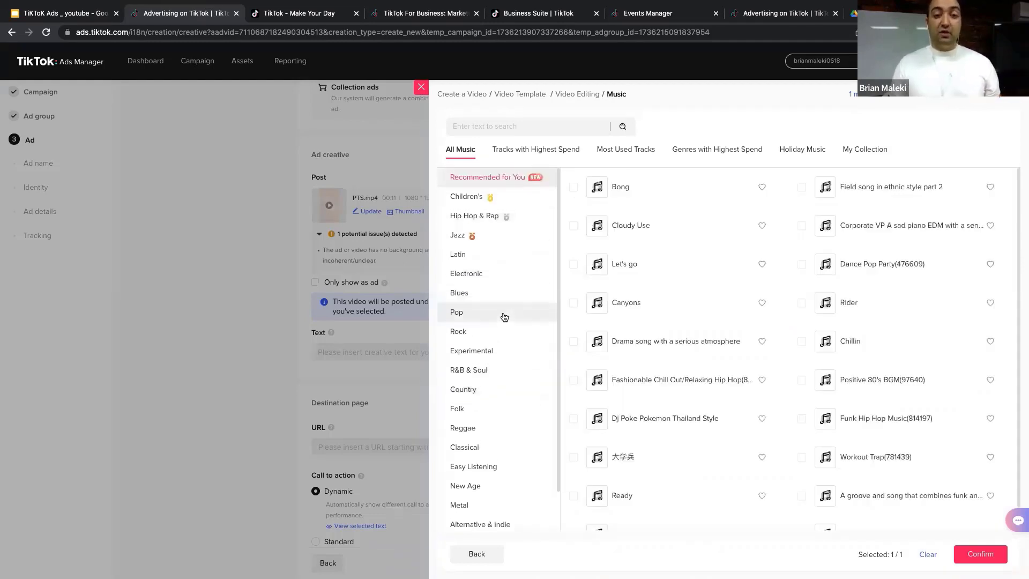
click(599, 190)
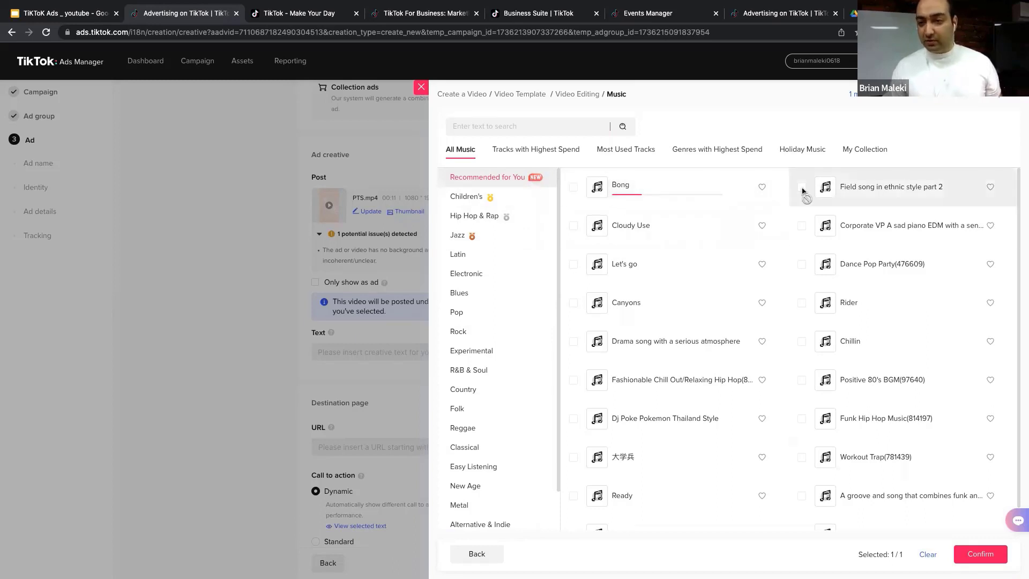
scroll(636, 292, down, 1)
scroll(636, 291, up, 1)
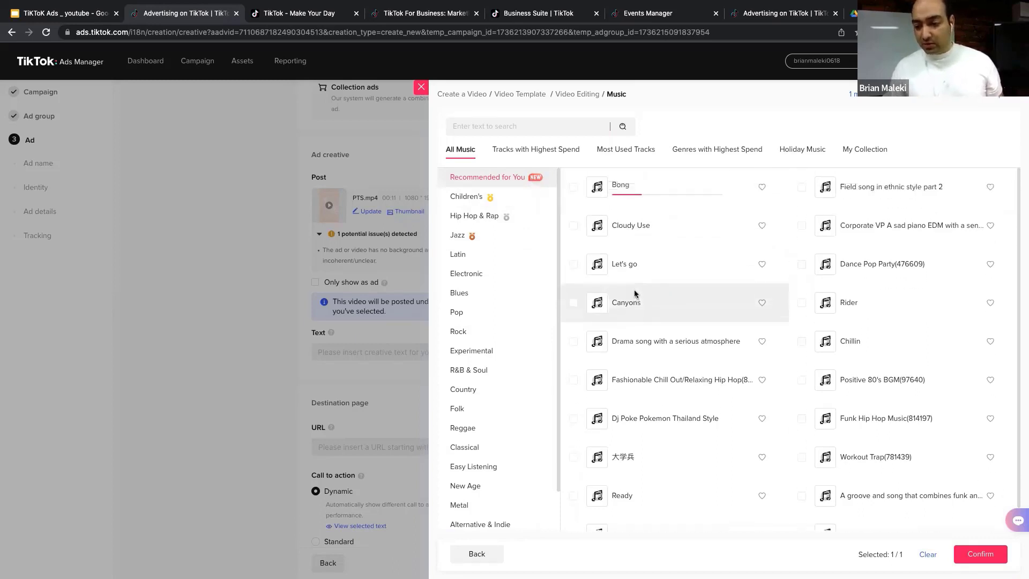
scroll(636, 292, down, 1)
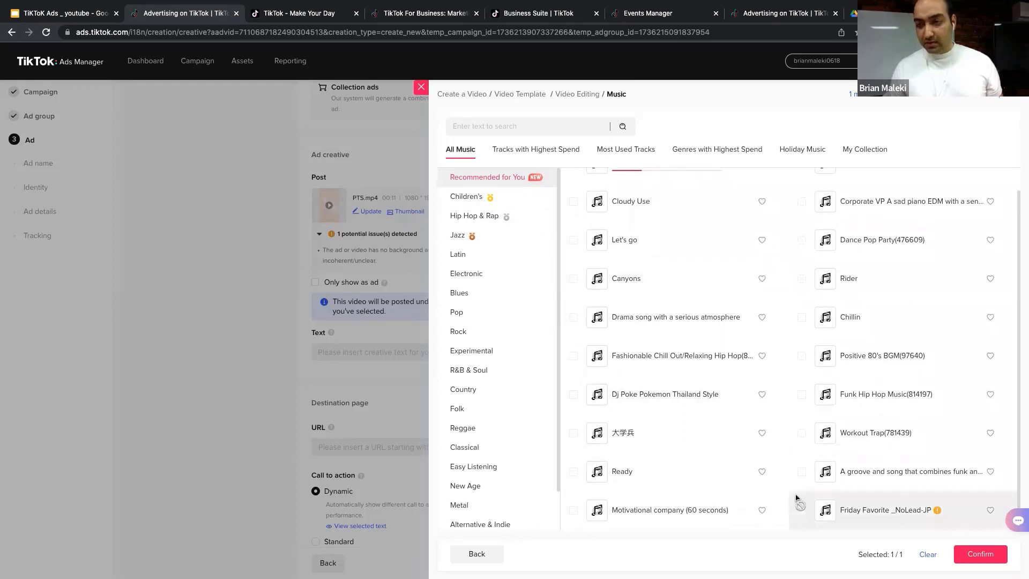
click(984, 560)
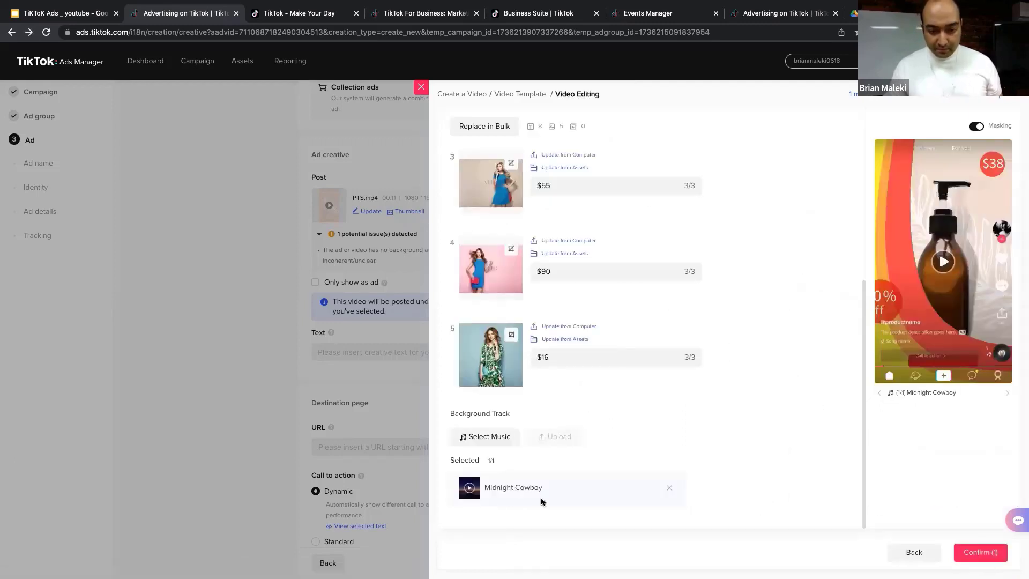
Replace the background track Midnight Cowboy with Bong from the recommended music
click(471, 487)
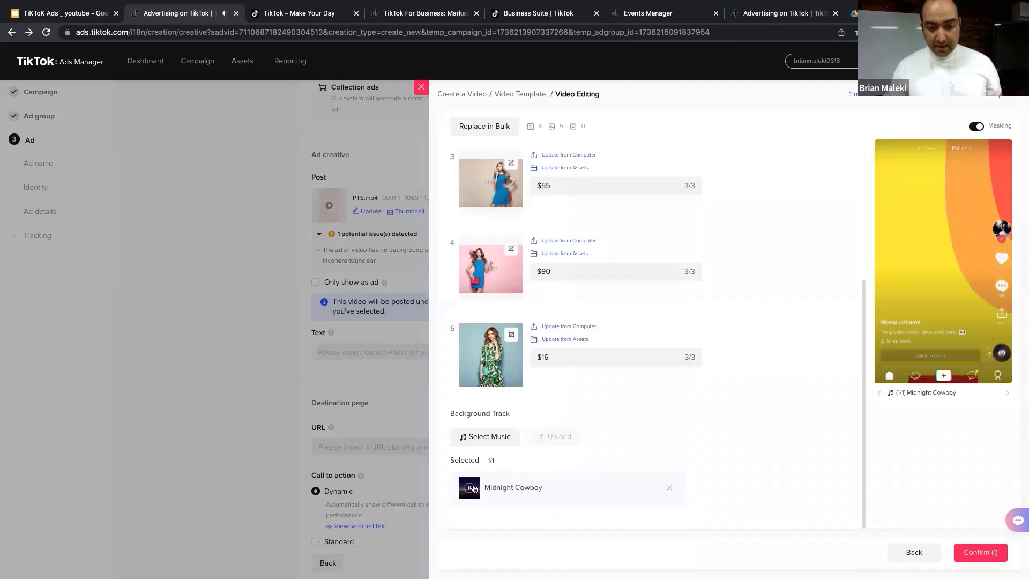
click(669, 489)
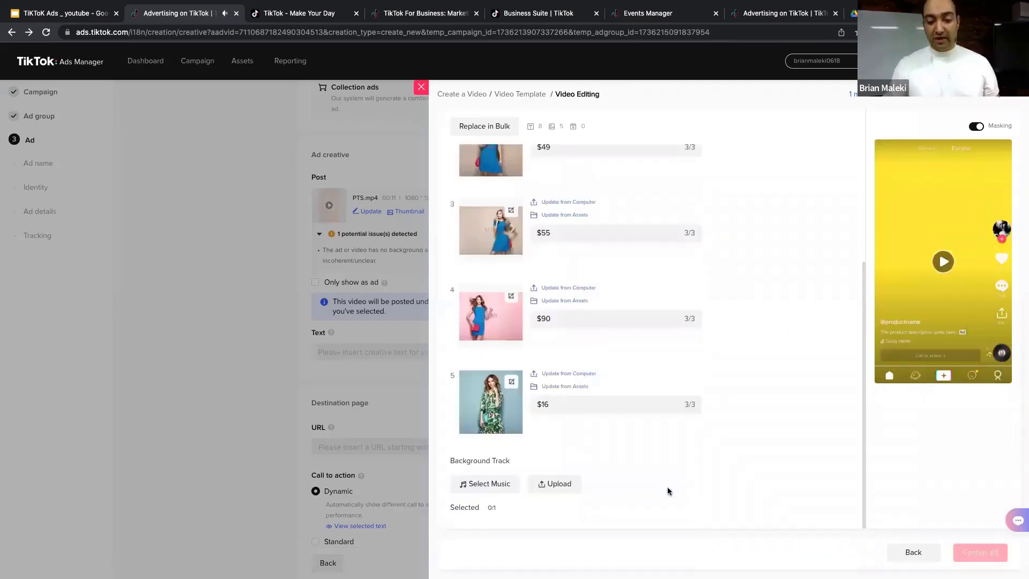
click(489, 483)
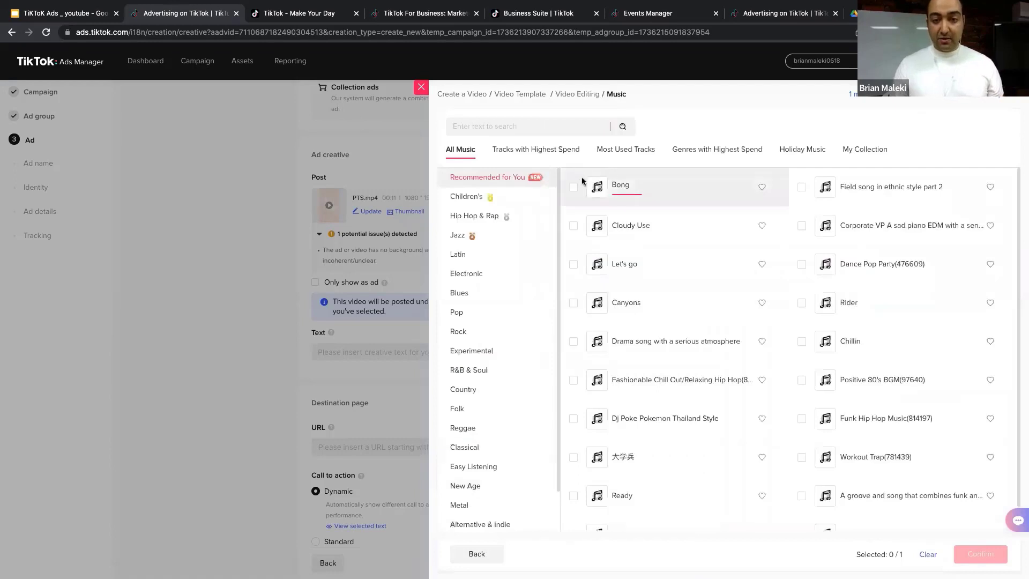
click(574, 187)
click(980, 554)
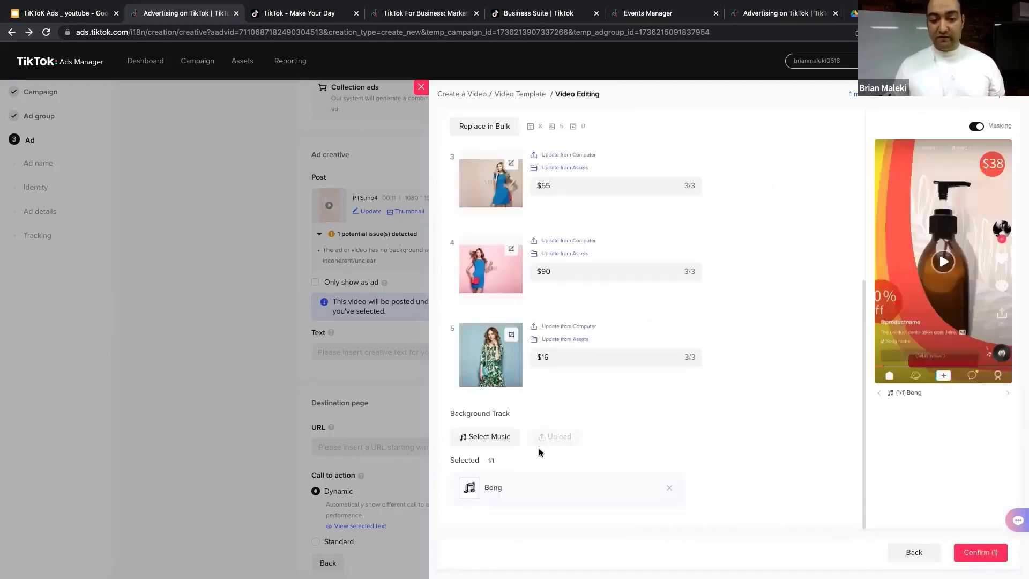
Preview the edited template video, and render it for use as the ad's post
click(941, 264)
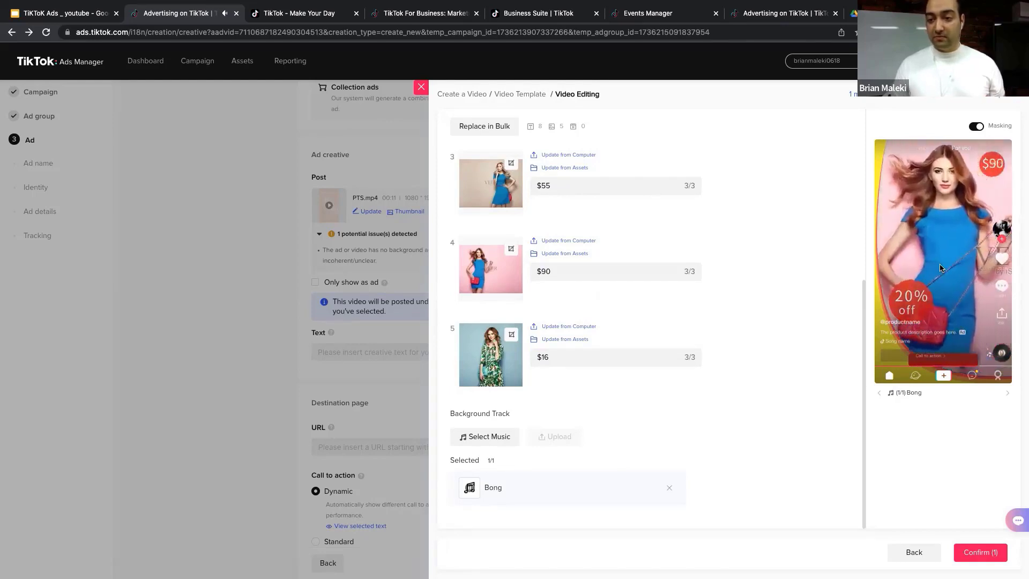
click(940, 268)
click(976, 558)
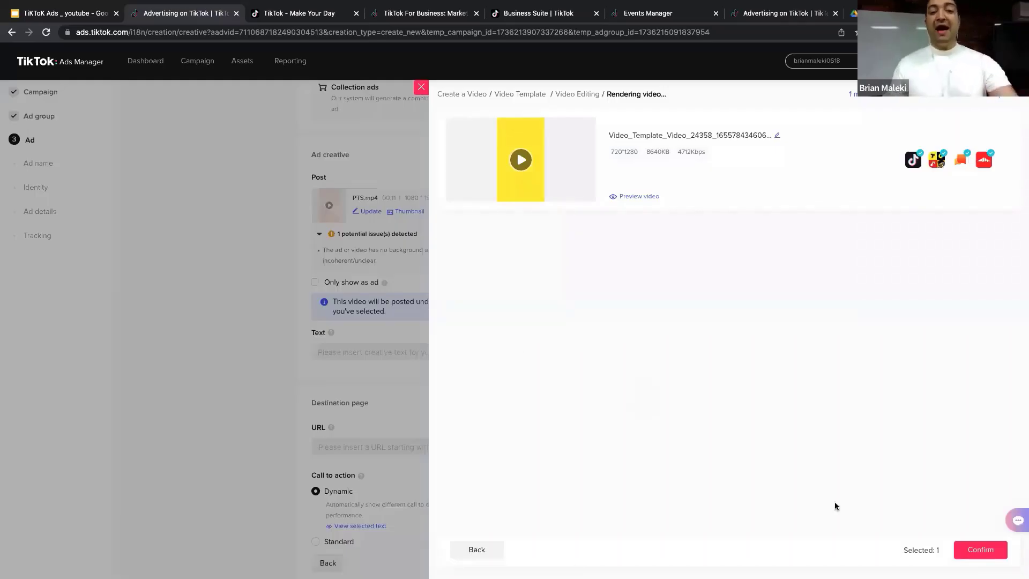
click(972, 554)
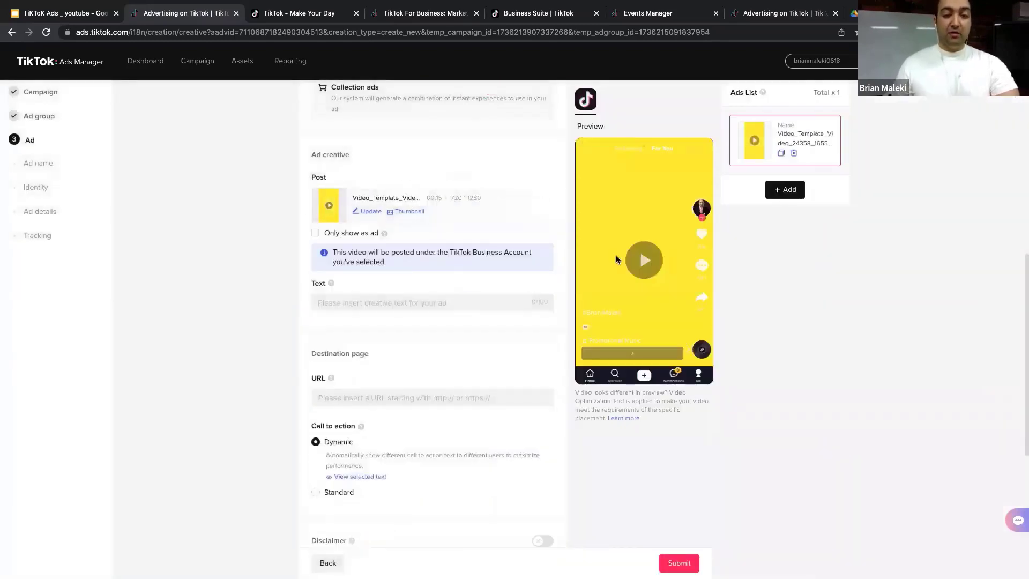
Play the new video in the ad preview and examine where the ad text appears
click(648, 258)
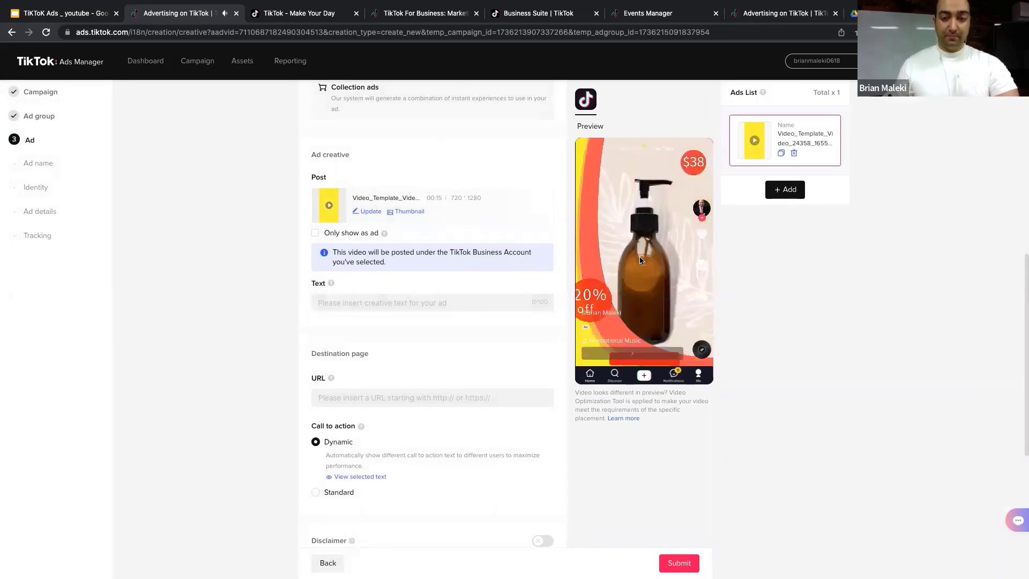
click(628, 283)
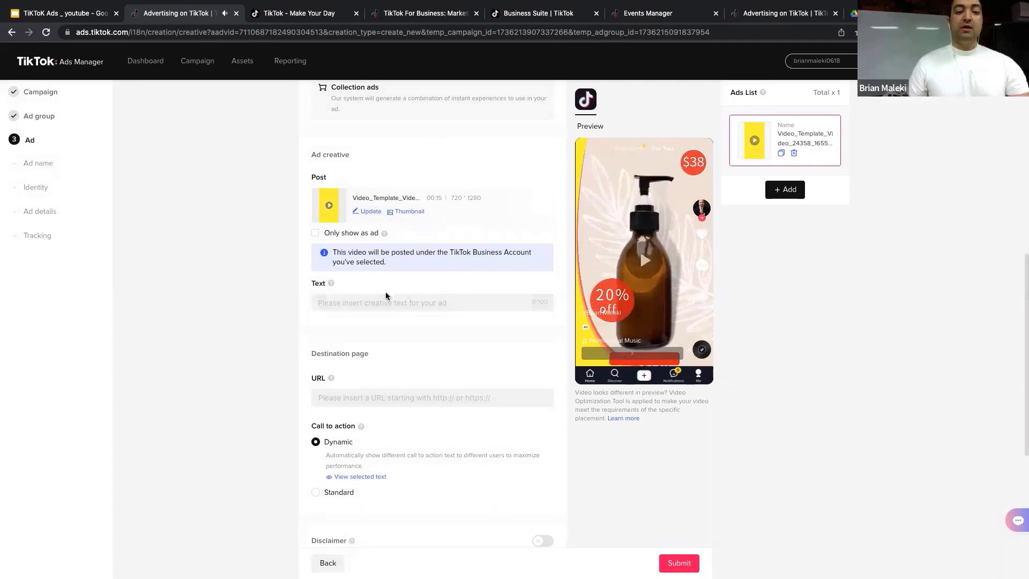
click(360, 301)
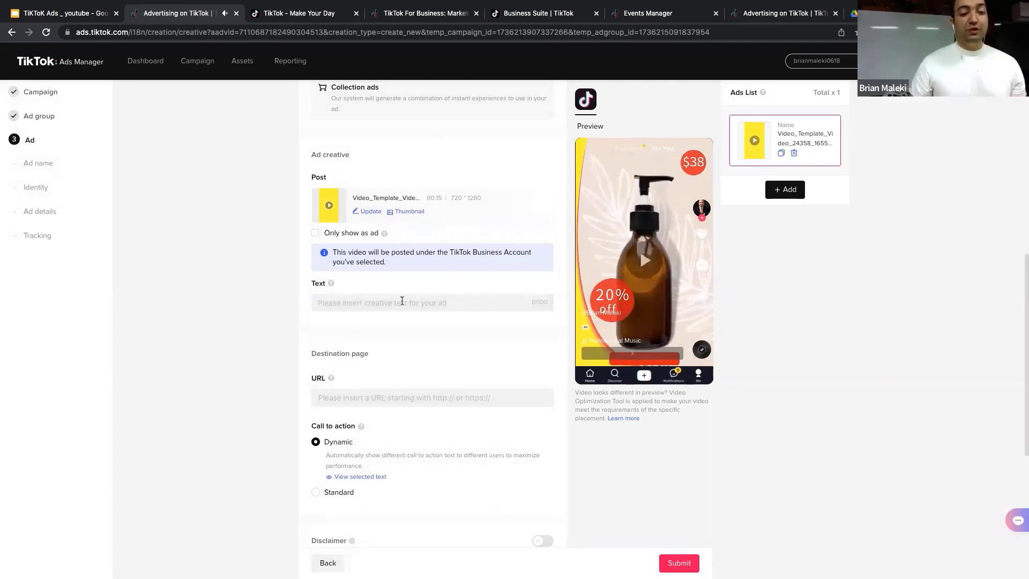
click(607, 320)
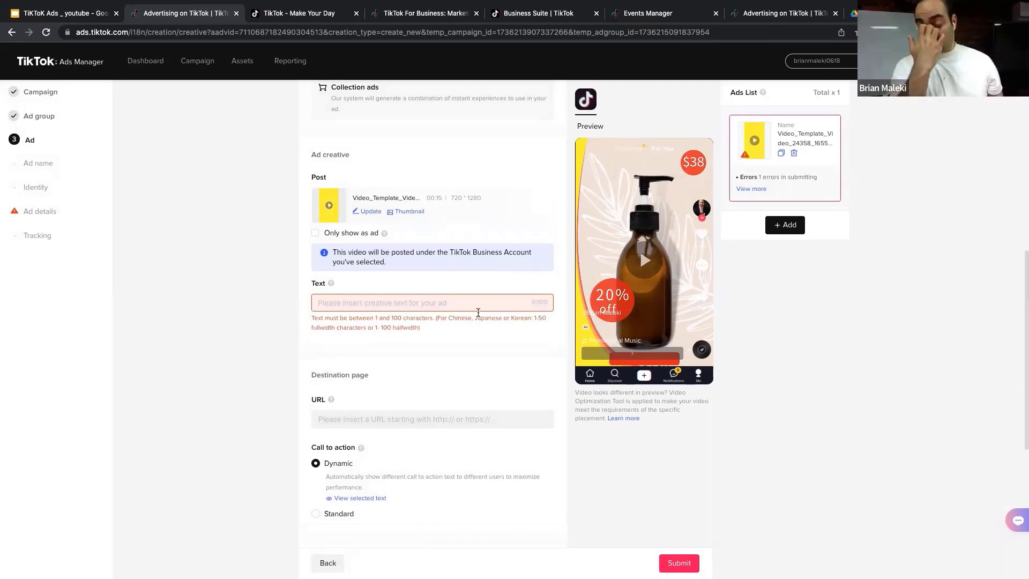
Set the ad text to "Did you know about the Aroma skin care product ?"
click(427, 303)
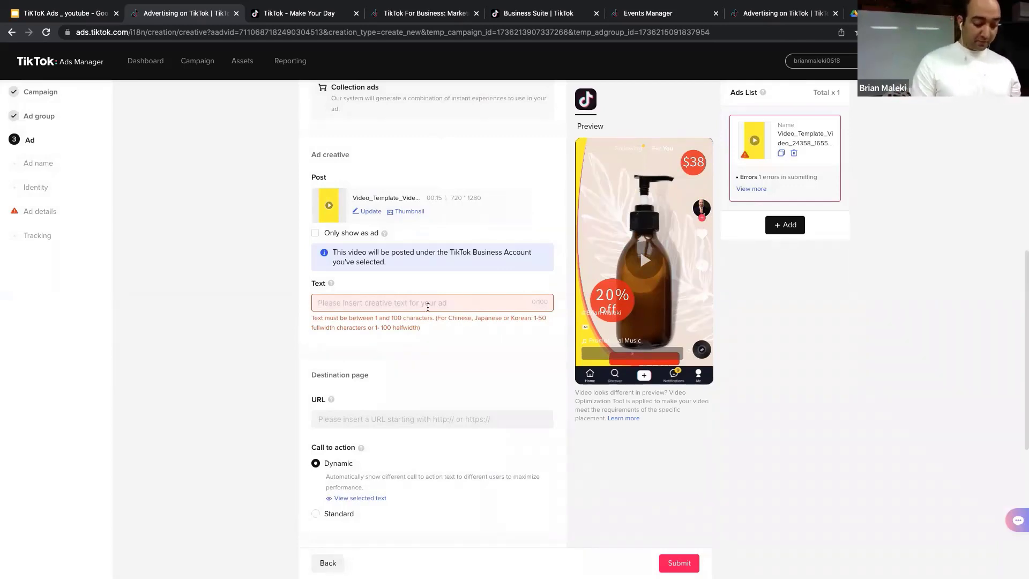
text(Did you )
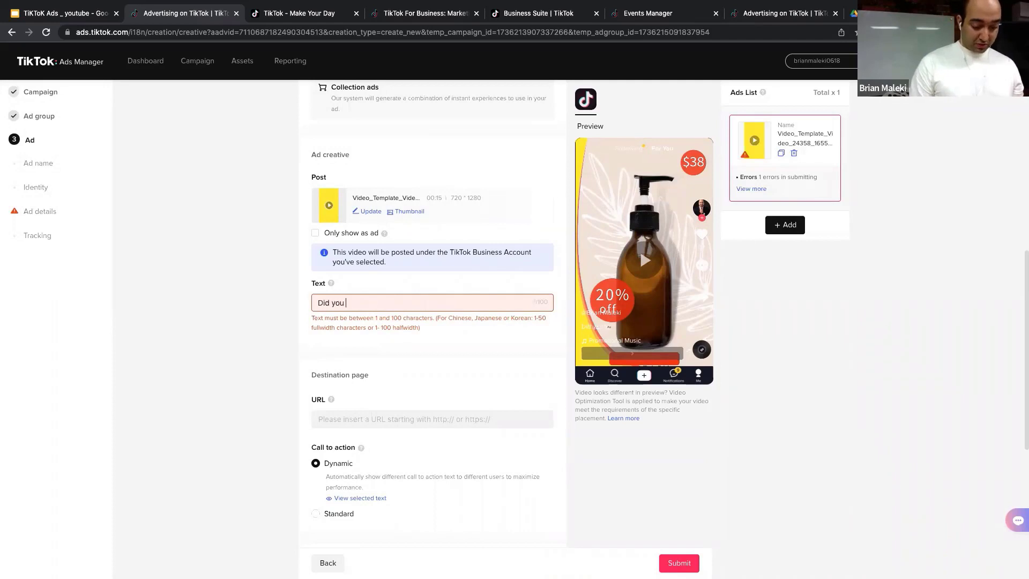
text(know abou)
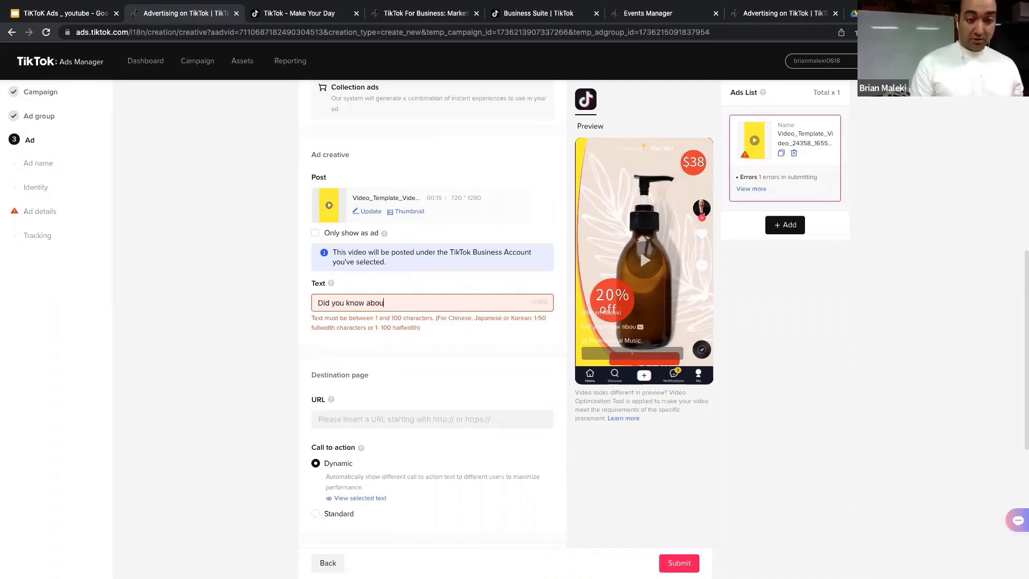
text(t the )
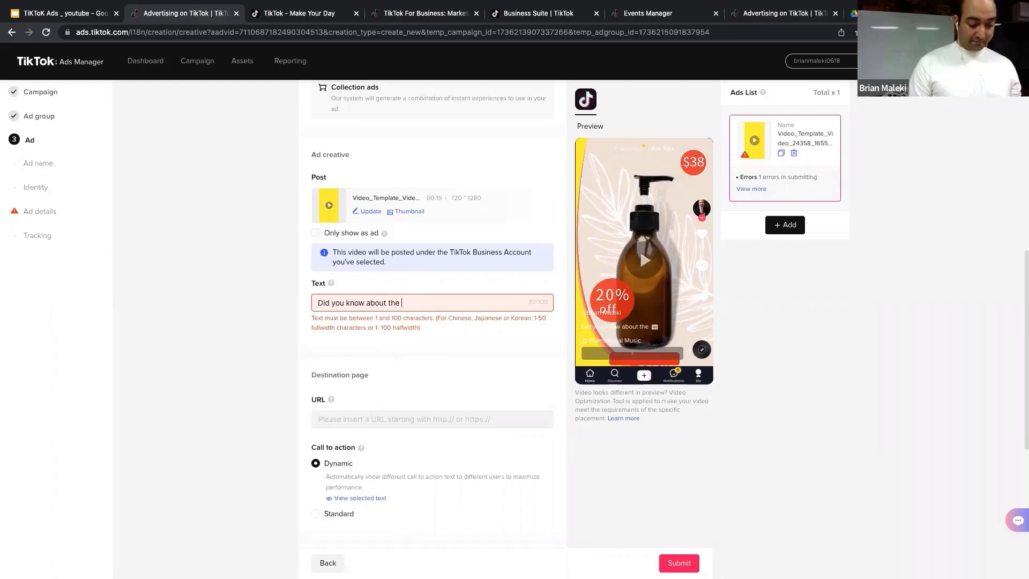
text(top )
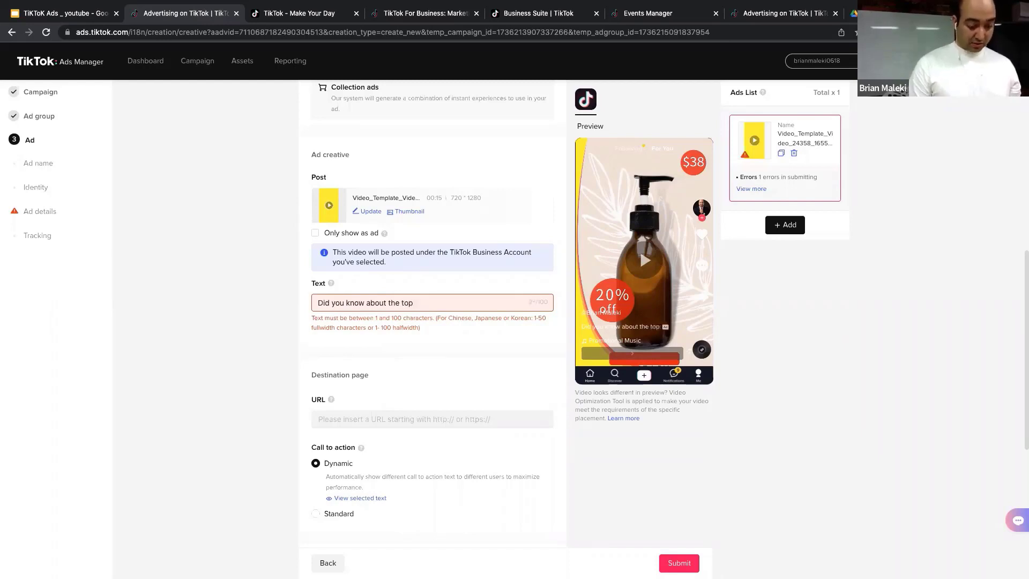
text(sk)
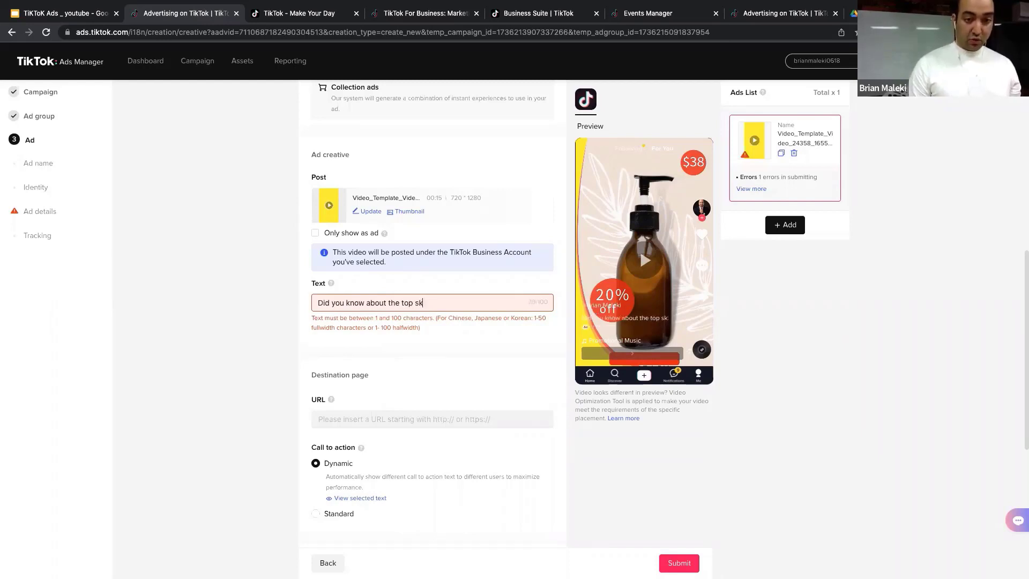
key(BackSpace)
key(BackSpace)
key(BackSpace)
key(BackSpace)
key(BackSpace)
key(BackSpace)
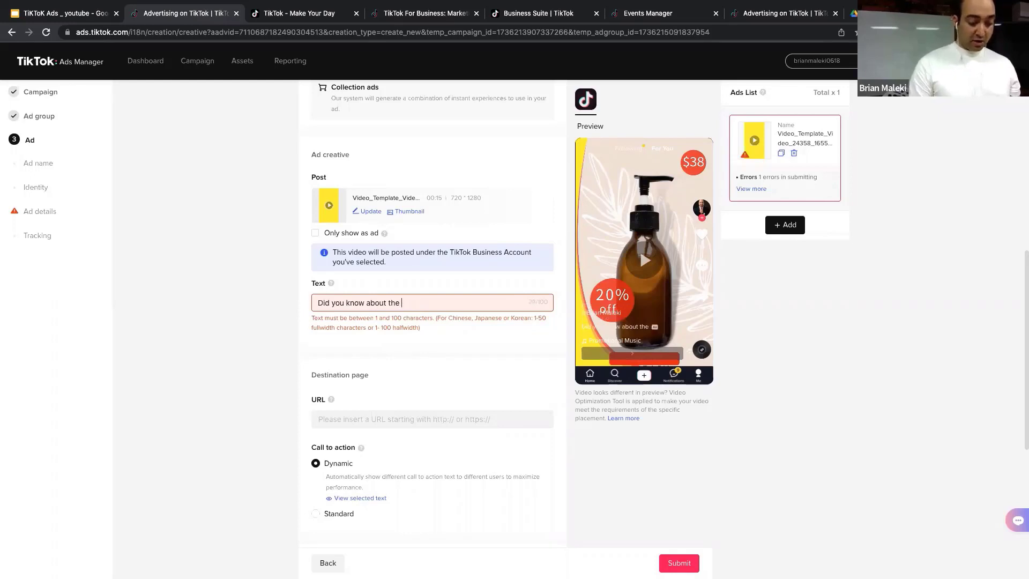
text(Aroma s)
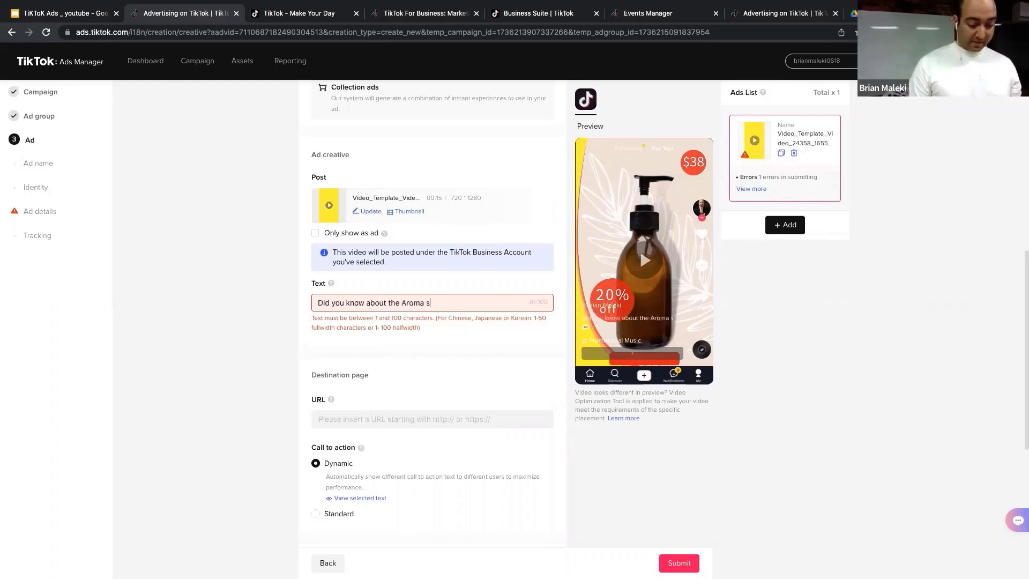
text(kin crae)
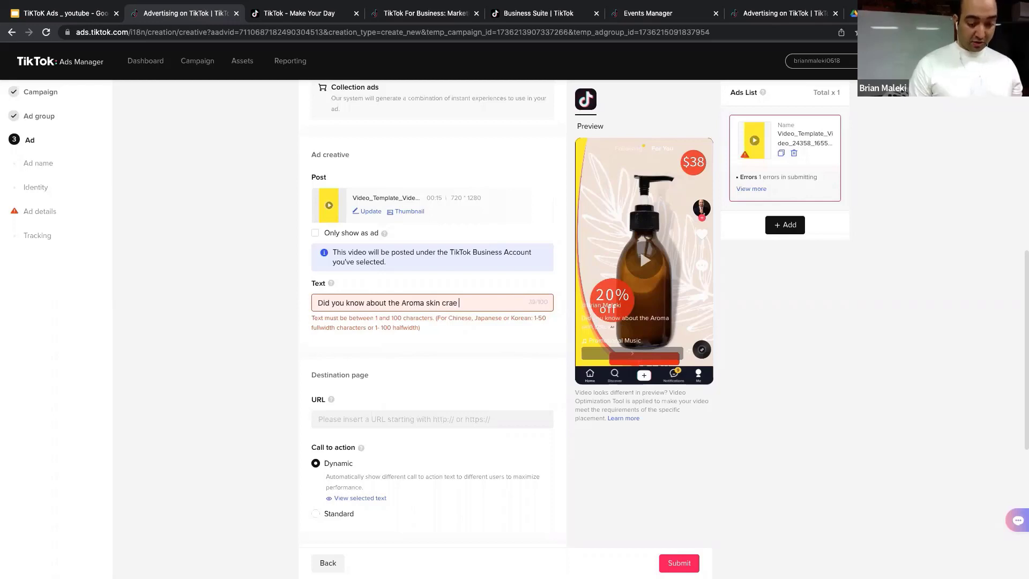
key(BackSpace)
key(BackSpace)
key(BackSpace)
key(BackSpace)
text(are product)
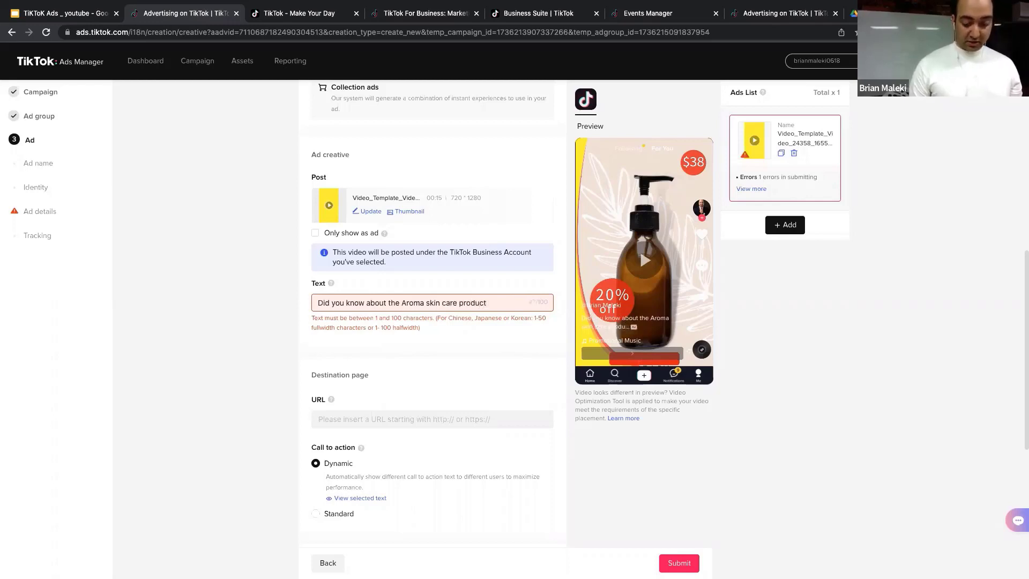
text( ?)
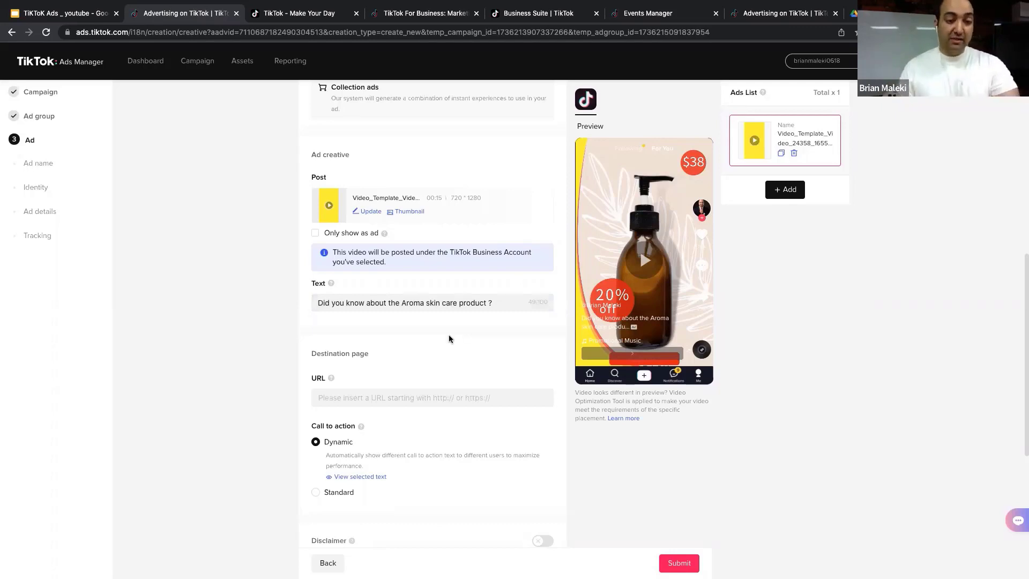
Open the Afrina Beauty website, afrina.ca, in a separate browser tab to get a destination URL for the ad
scroll(448, 337, down, 3)
scroll(402, 307, down, 2)
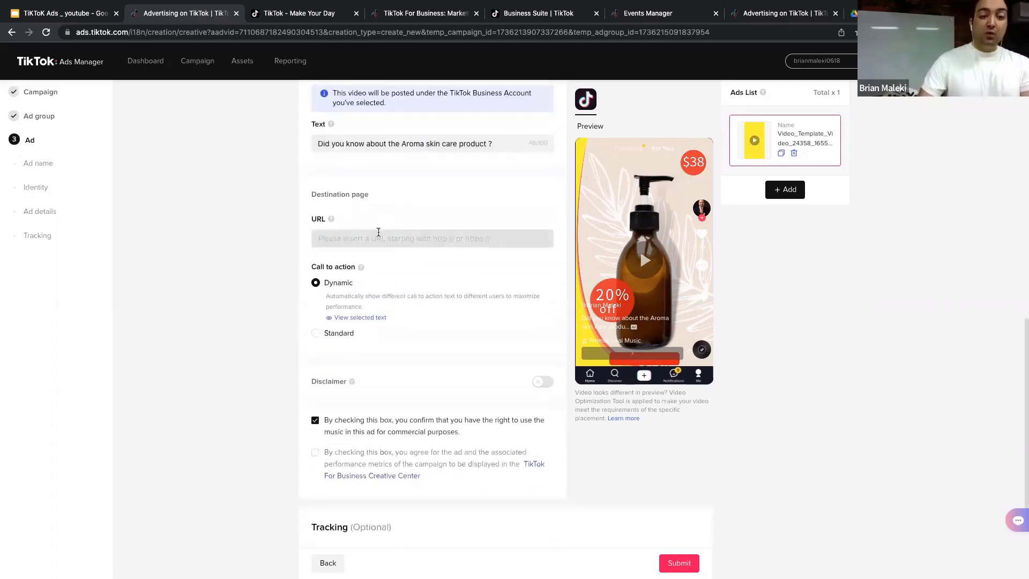
click(378, 232)
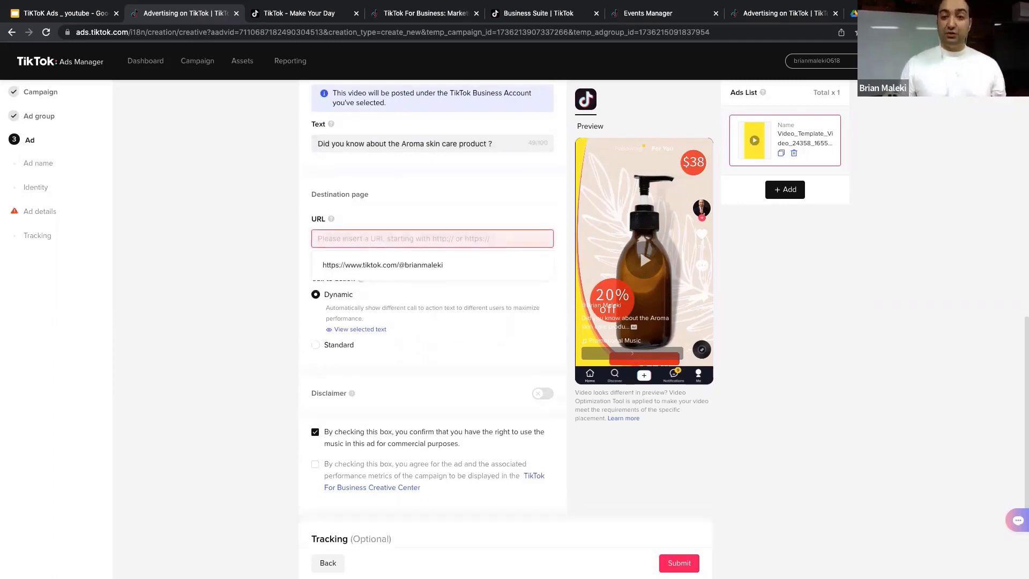
key(Tab)
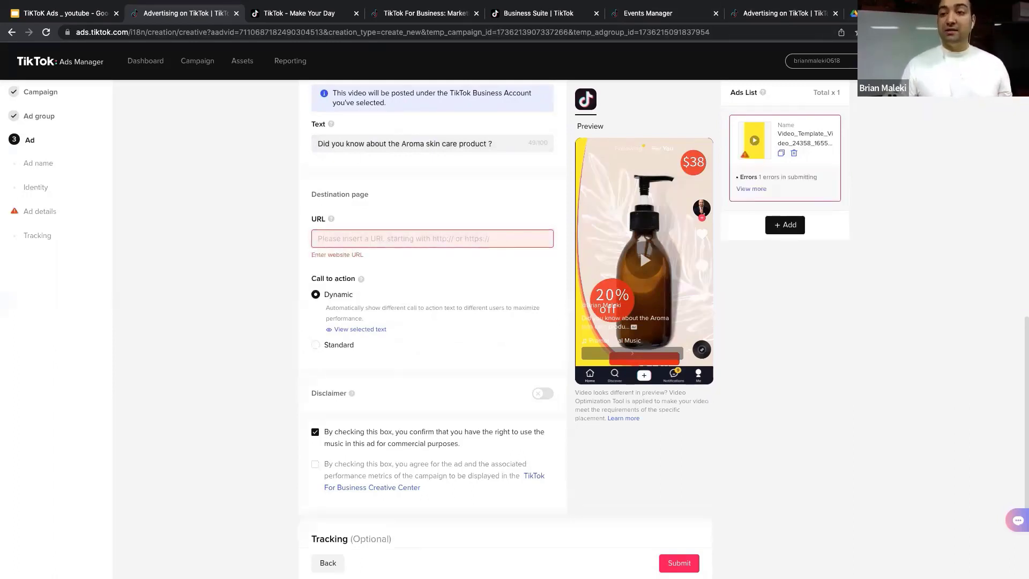
key(super+t)
text(afrina.ca)
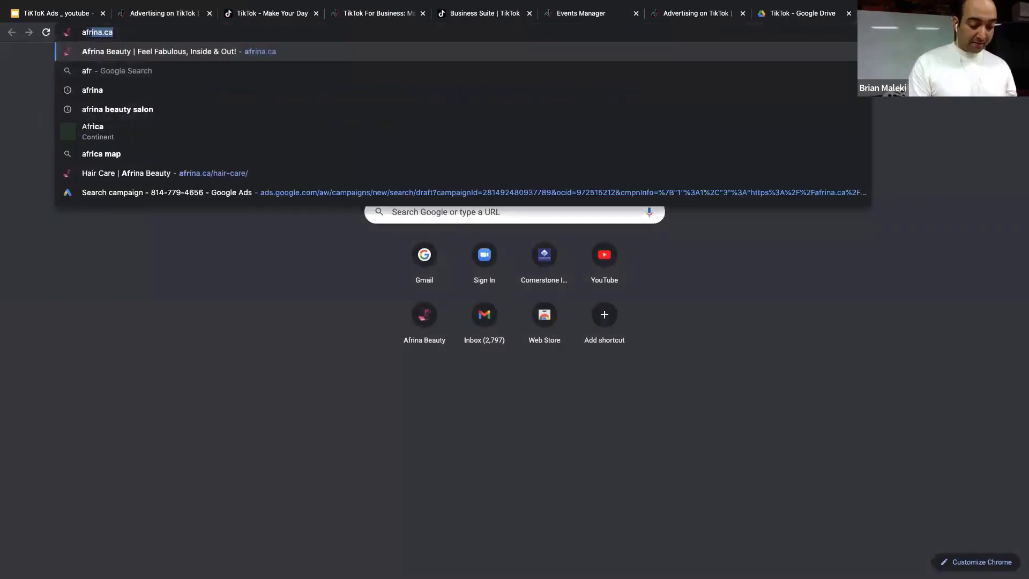
key(Return)
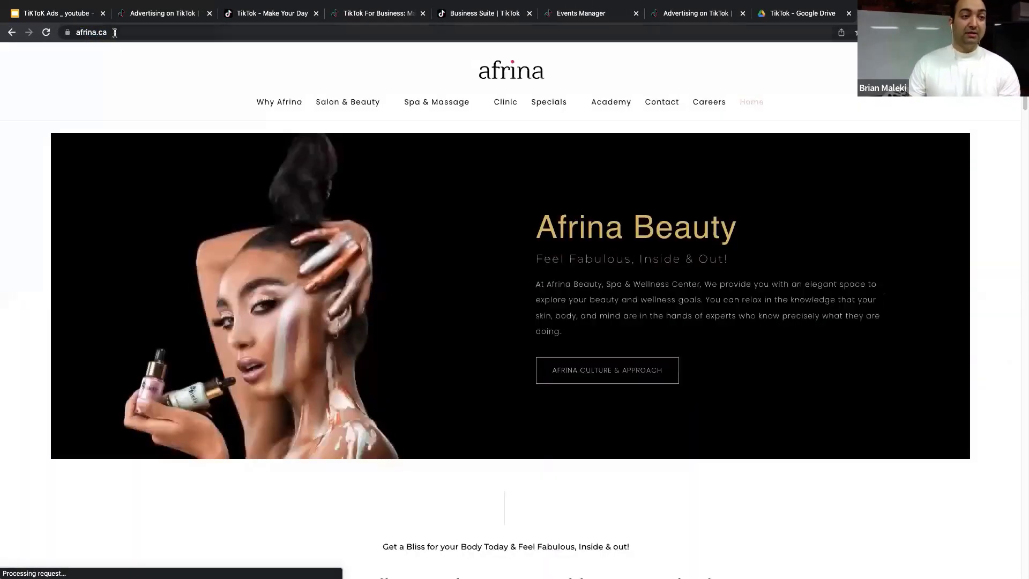
Copy the web address of the Afrina Beauty home page
click(98, 33)
right_click(98, 33)
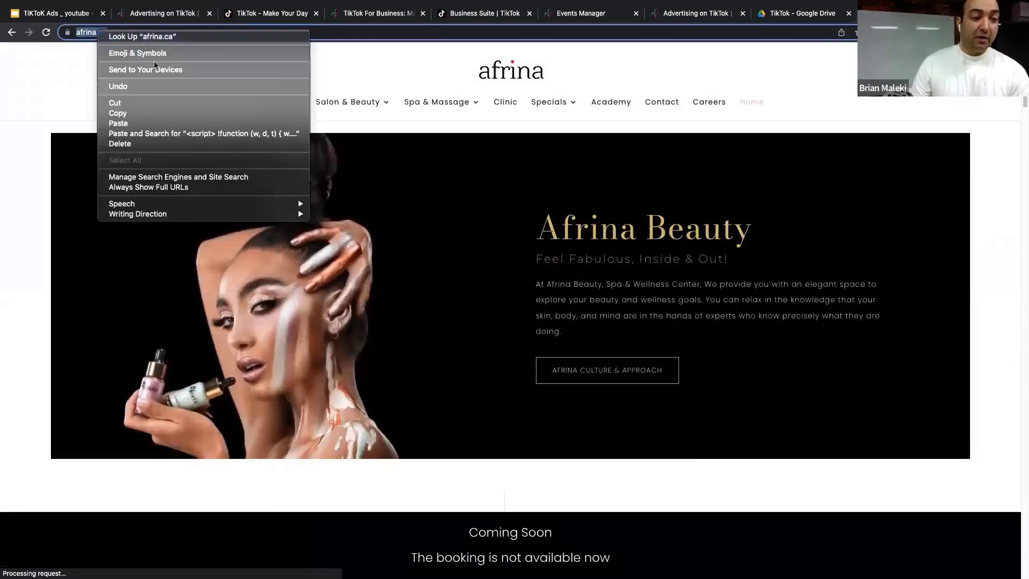
click(160, 115)
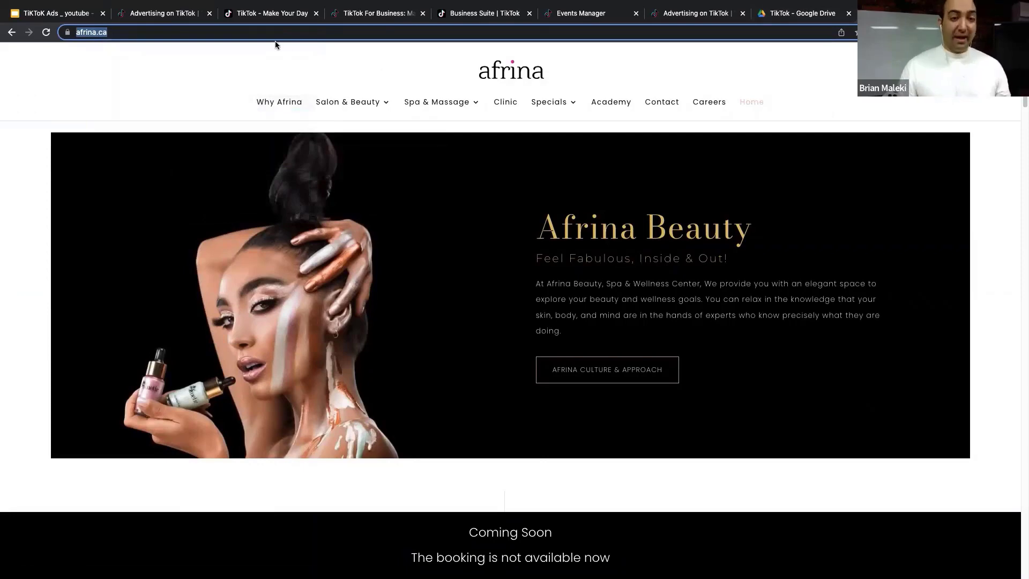
Go to the Hair Care page of the Afrina site and copy its web address
mouse_move(359, 110)
click(356, 143)
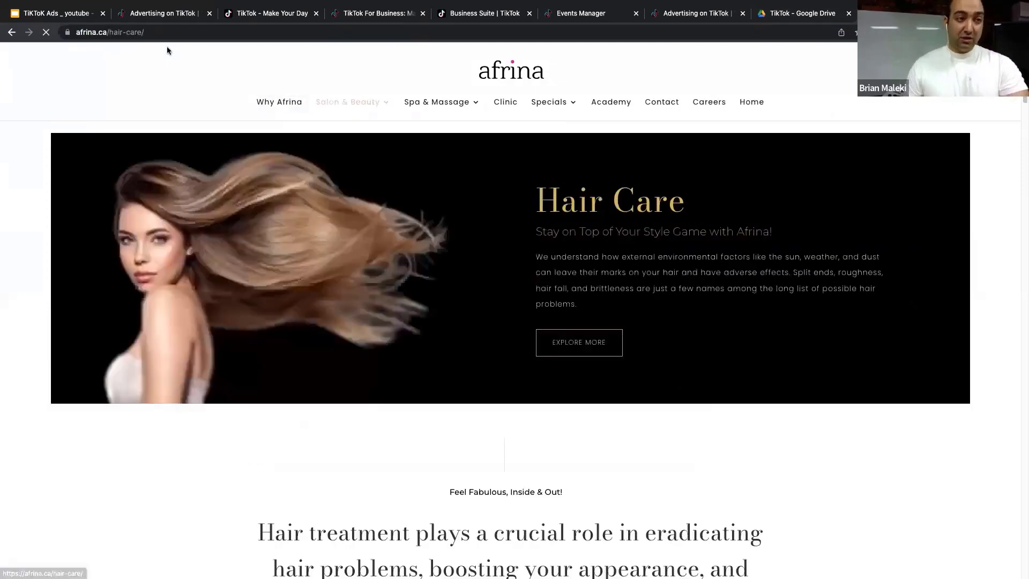
click(131, 32)
right_click(131, 32)
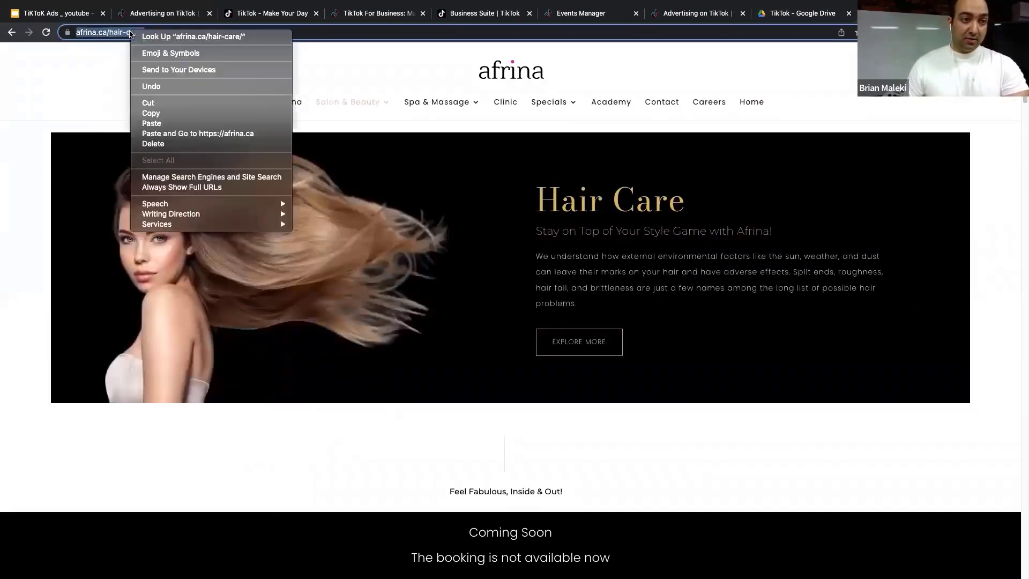
click(184, 117)
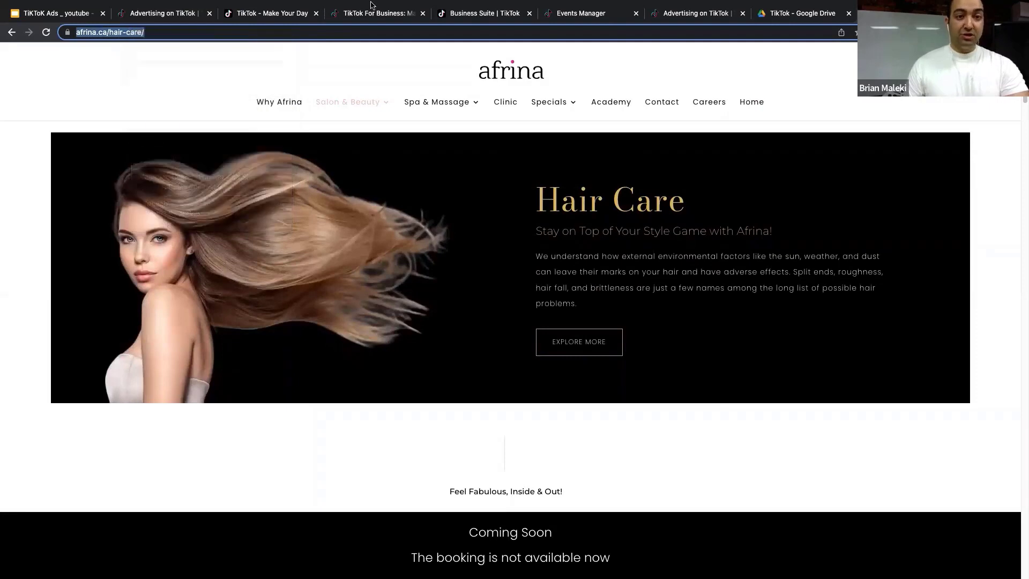
click(175, 19)
right_click(355, 242)
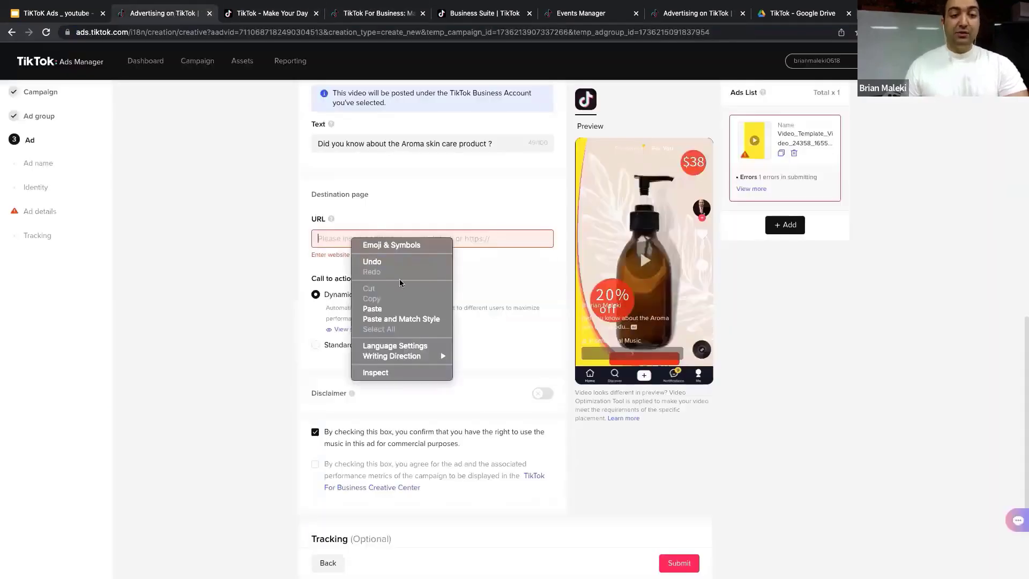
click(402, 310)
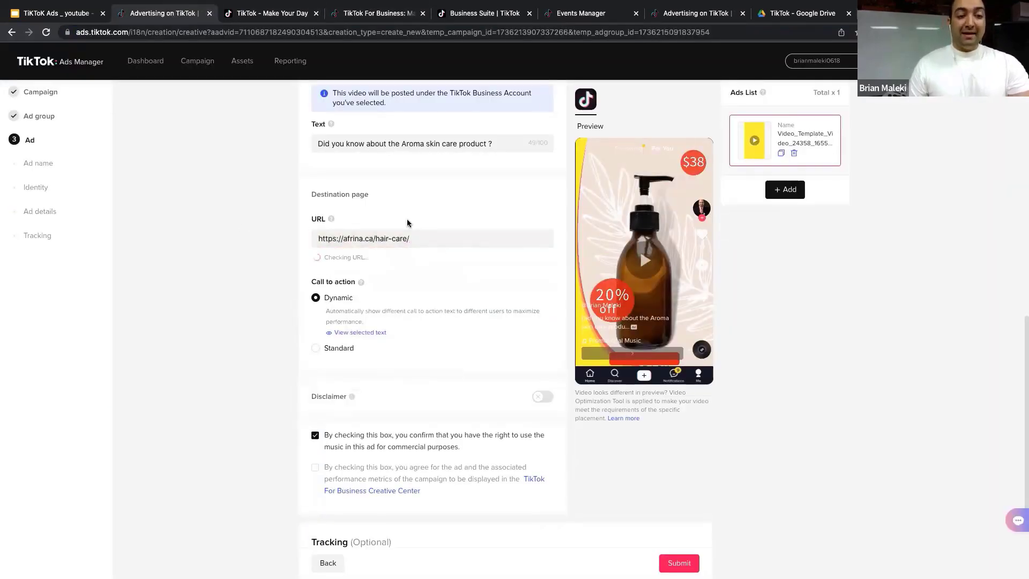
Change the ad's call to action to Standard, browse the available texts and choose Interested
scroll(416, 284, down, 1)
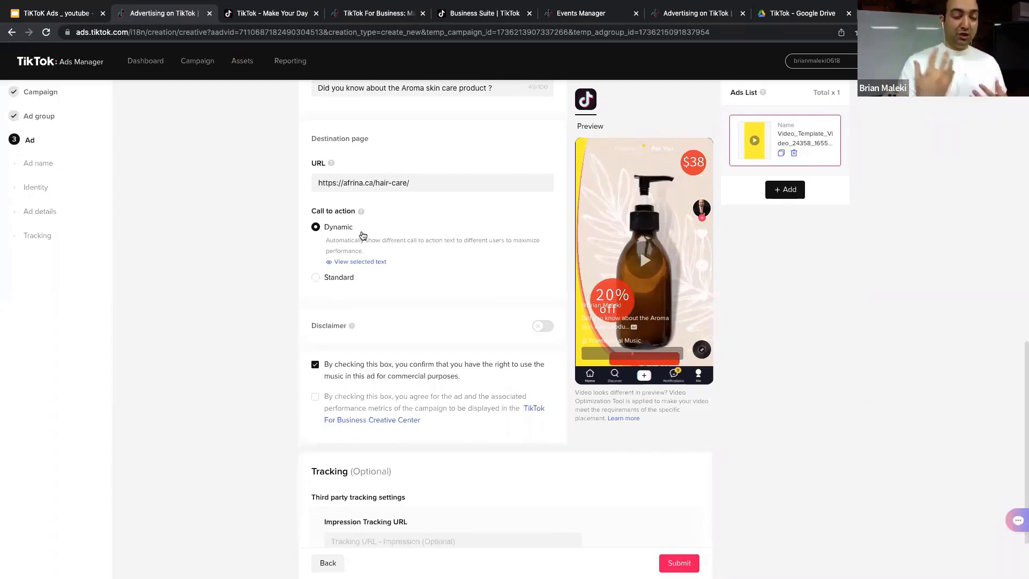
click(346, 279)
click(369, 264)
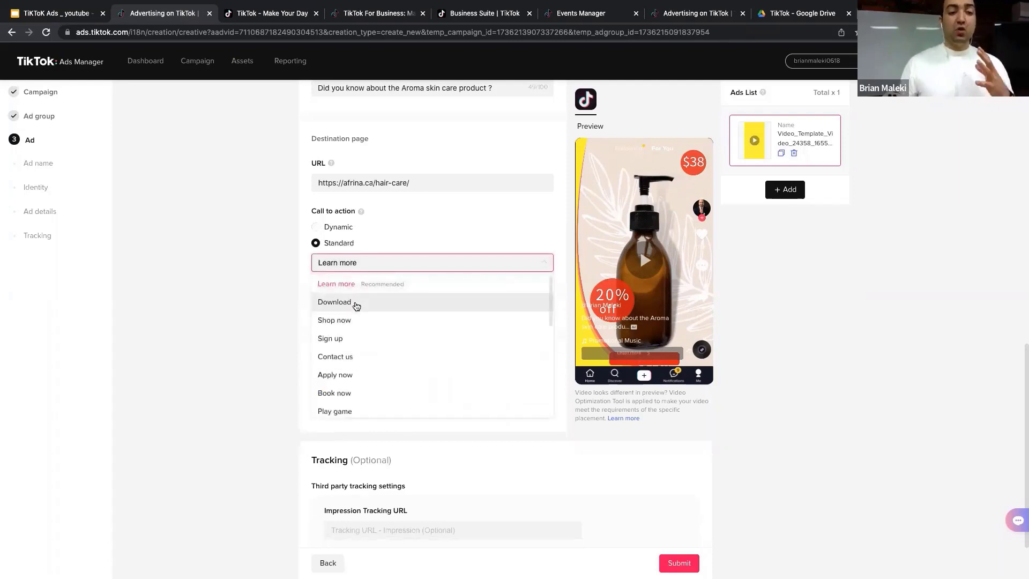
scroll(356, 305, down, 1)
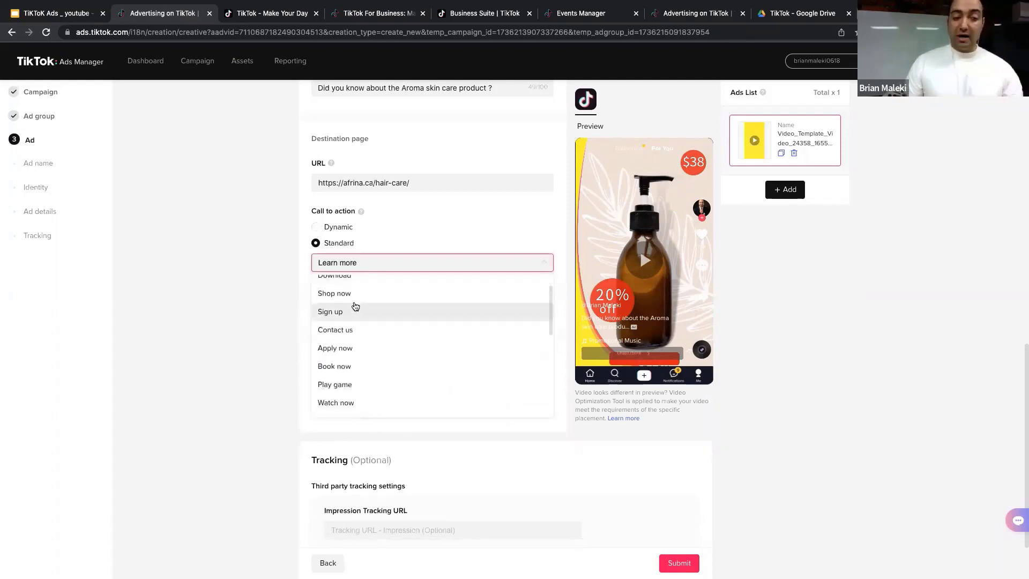
scroll(365, 313, down, 2)
scroll(365, 316, down, 2)
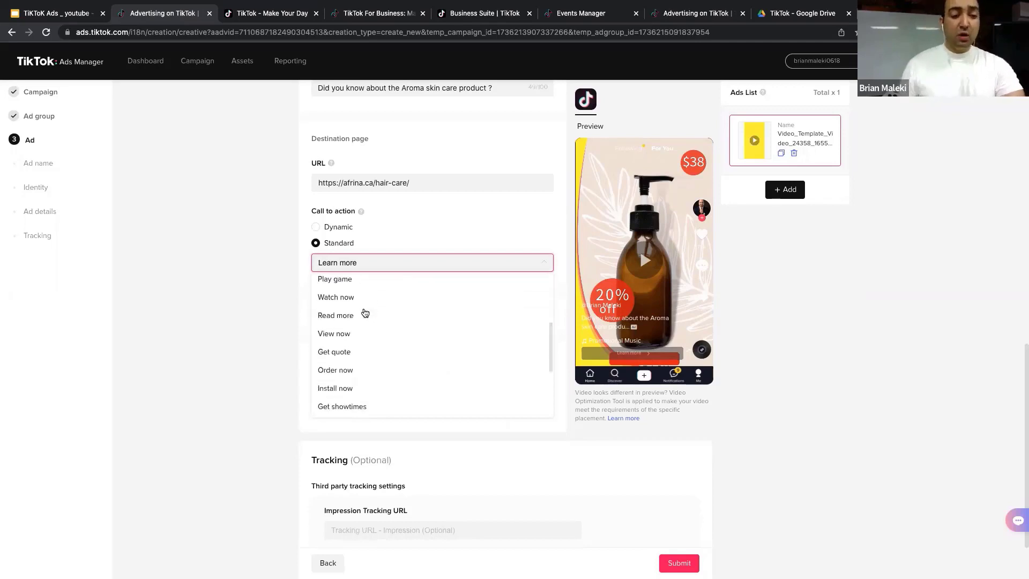
scroll(368, 365, down, 5)
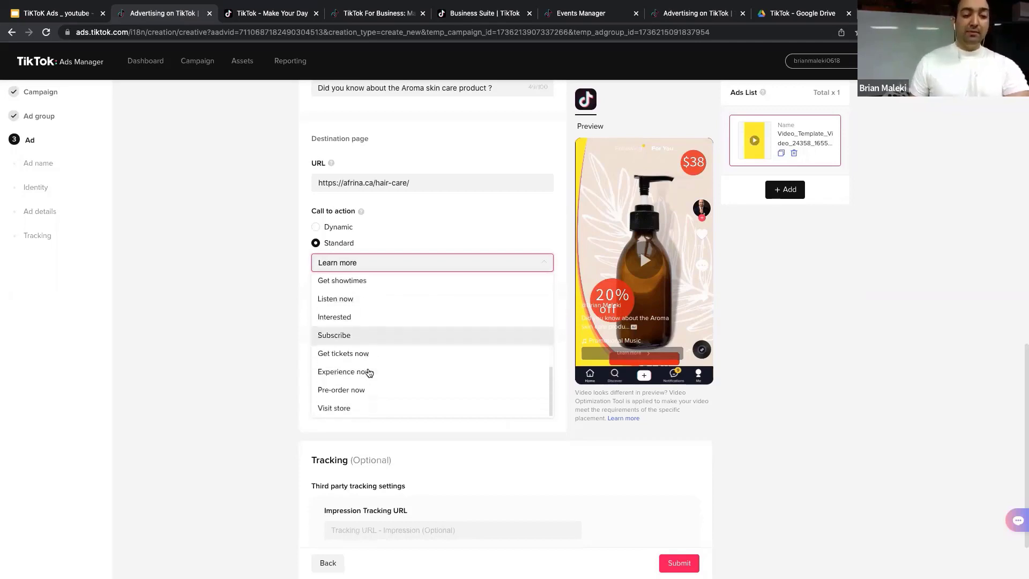
scroll(356, 343, up, 1)
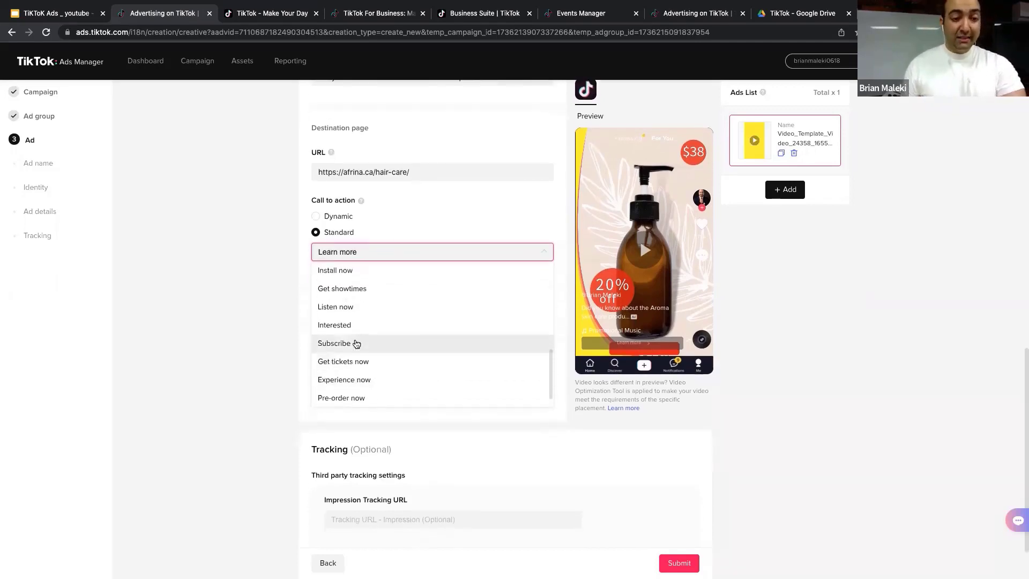
click(354, 326)
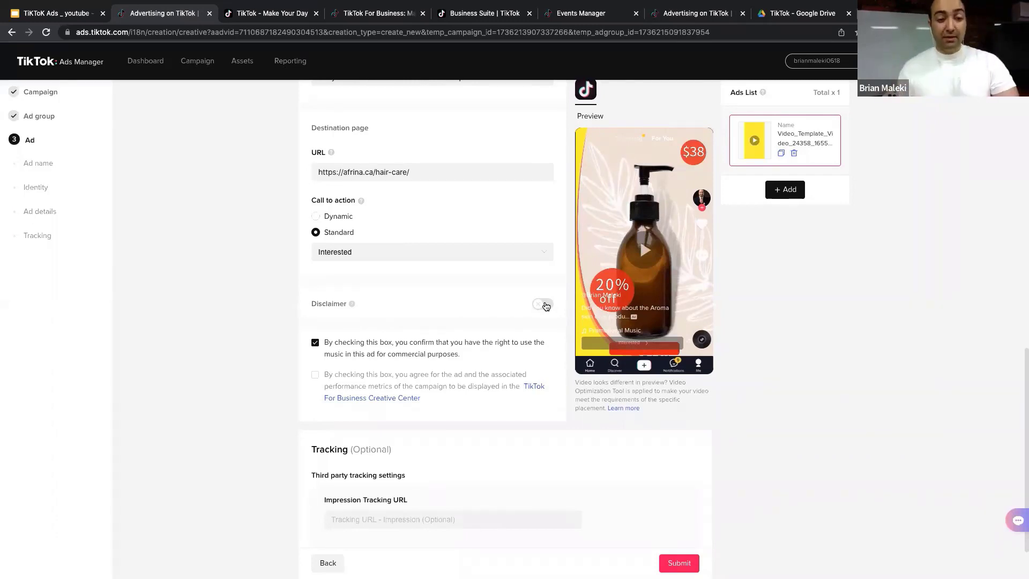
Switch to the TikTok Ads presentation in Google Slides and read the Disclaimer slide
click(54, 12)
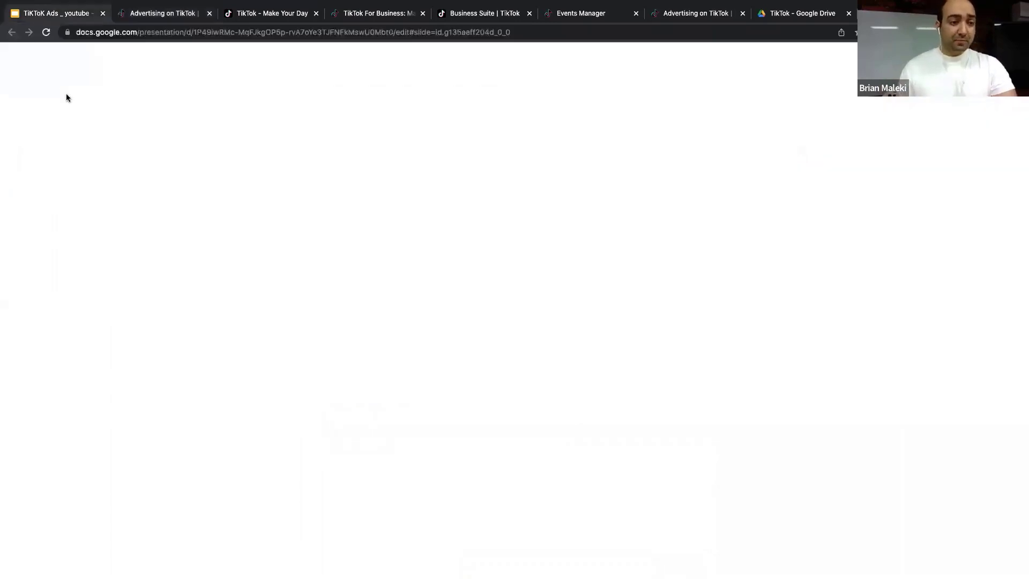
click(63, 485)
click(63, 524)
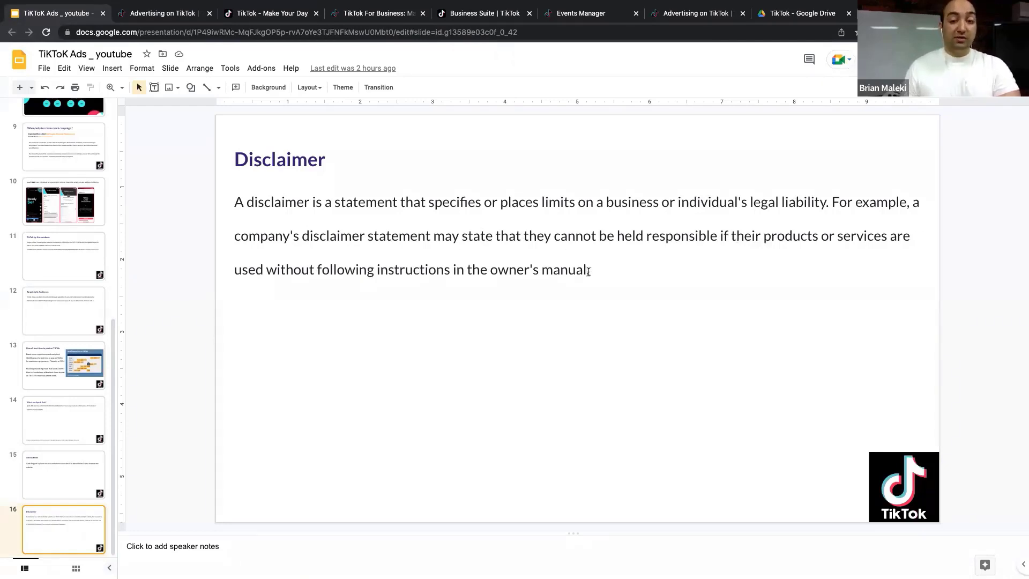
Return to TikTok Ads Manager and examine the ad's disclaimer, music-rights consent and optional third-party tracking settings
click(168, 16)
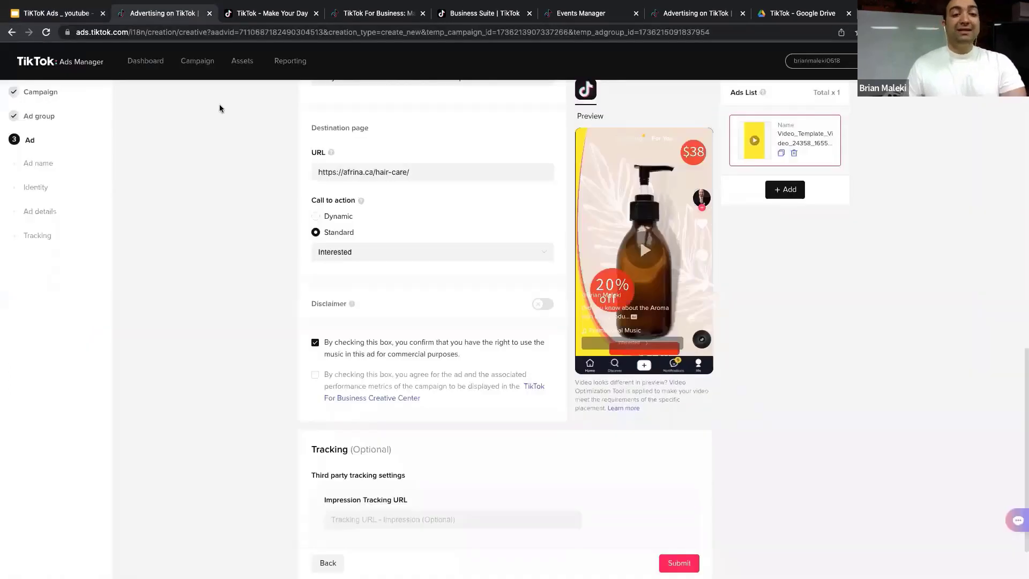
scroll(268, 216, down, 1)
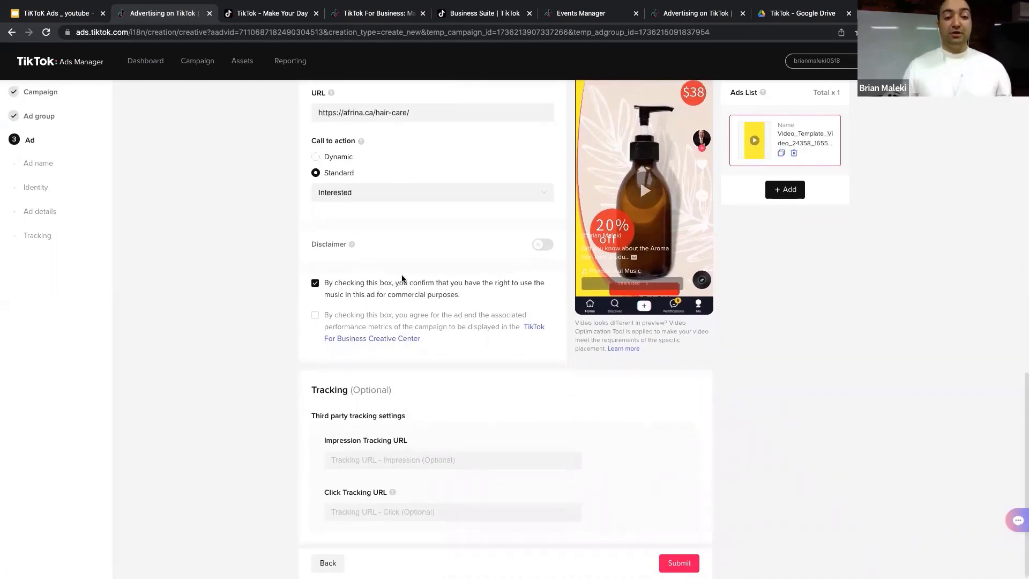
scroll(404, 279, down, 1)
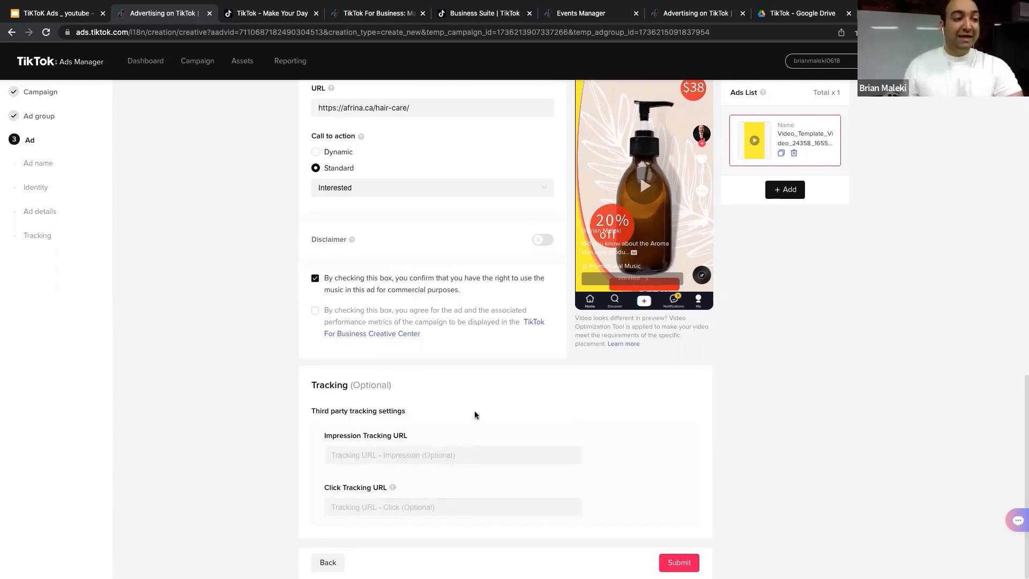
Review the completed ad's text, destination, call to action and consent settings, the ads list and the optional tracking section
scroll(476, 413, up, 1)
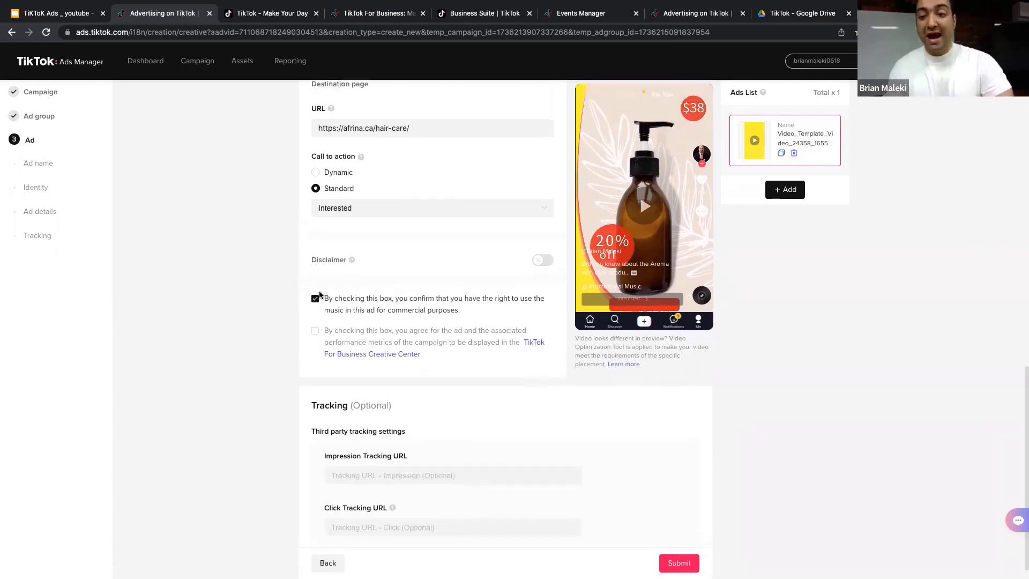
scroll(485, 380, up, 5)
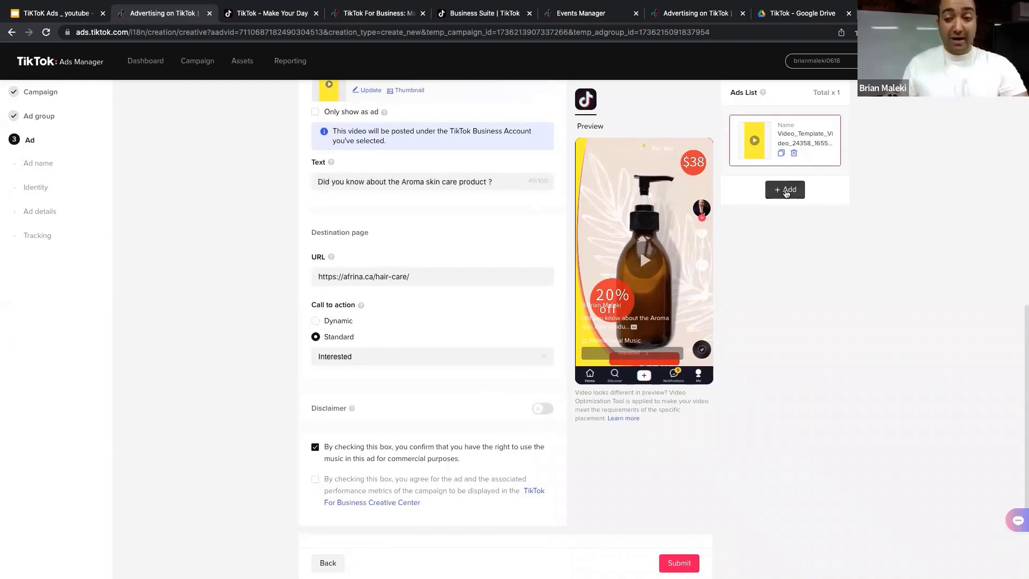
scroll(811, 243, down, 3)
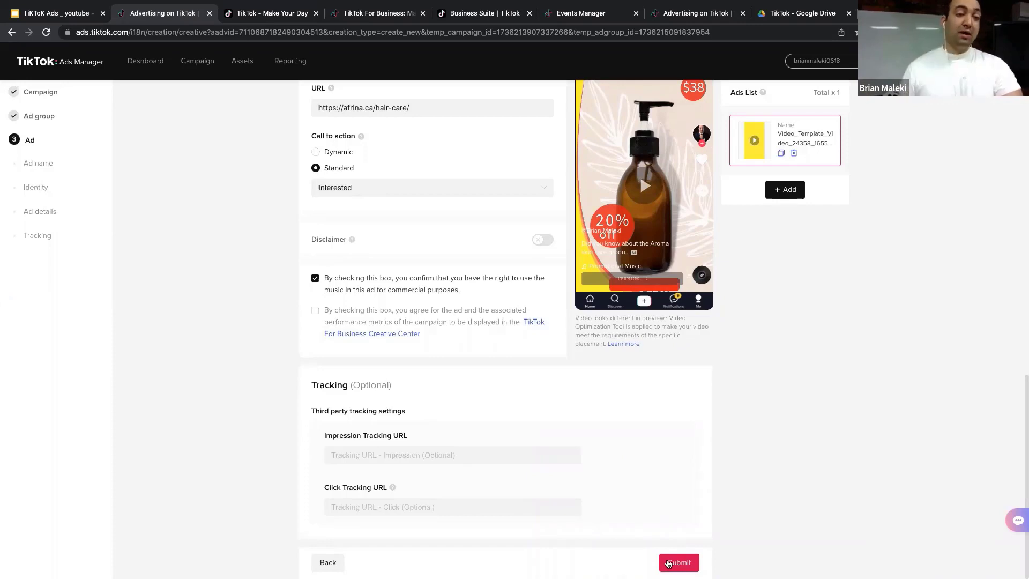
Look through the other open TikTok pages, settle on Events Manager and open the account's campaign list from it
click(261, 14)
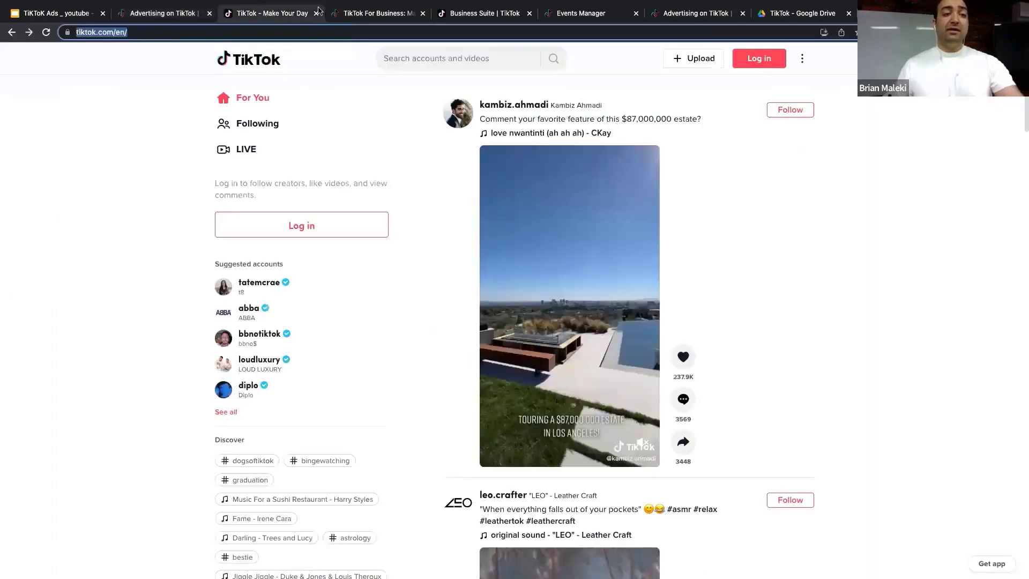
click(370, 15)
click(477, 14)
click(579, 14)
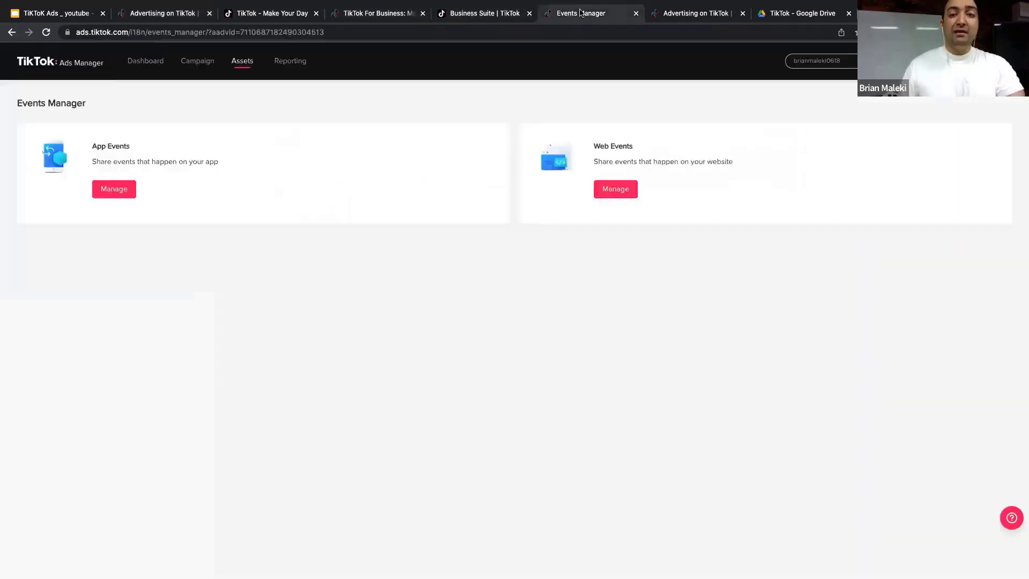
click(682, 16)
click(600, 14)
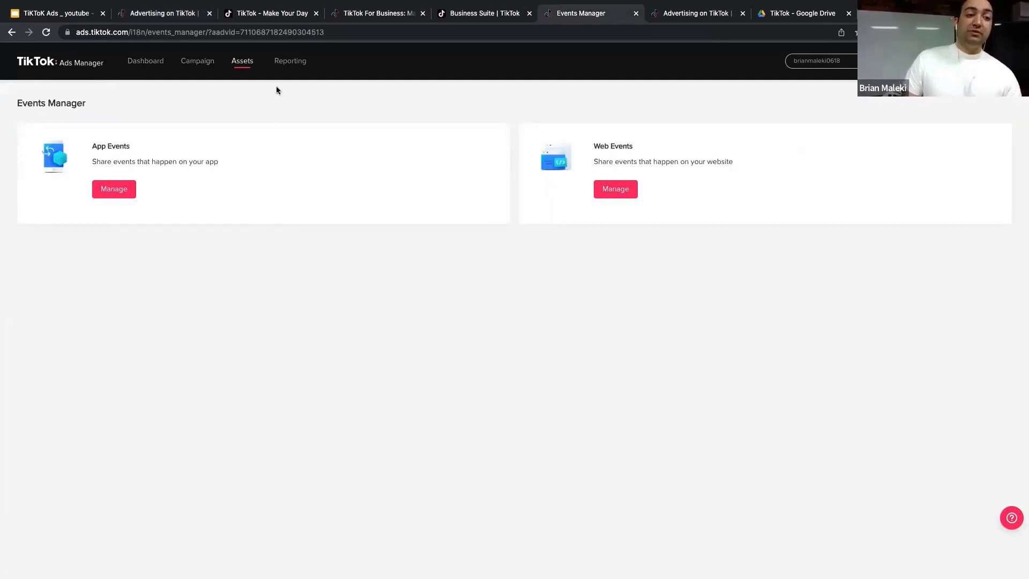
click(204, 64)
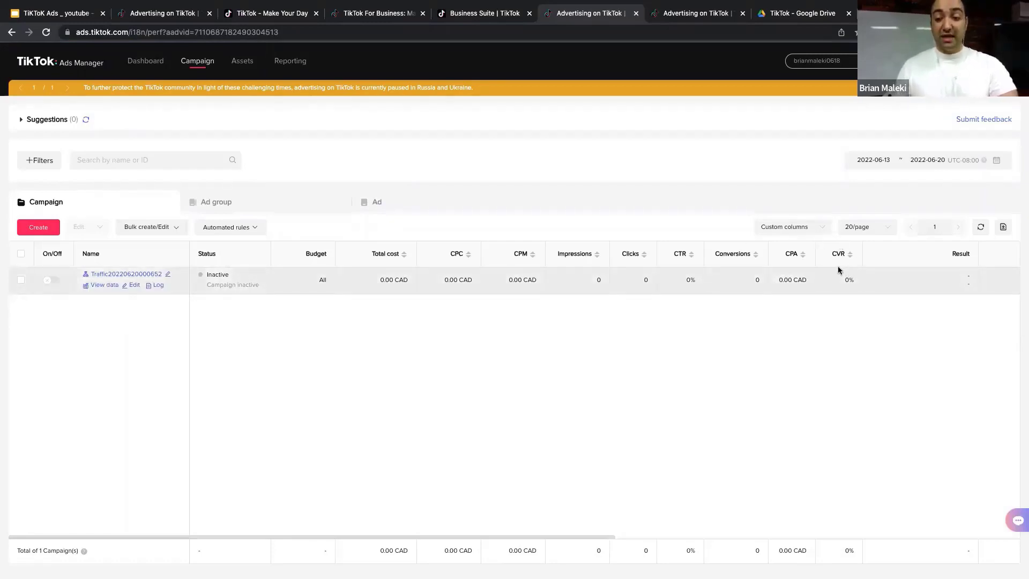
Try adding 2-Second Video Views from the Video Play metrics to the campaign list's custom columns, and cancel the column changes
click(807, 229)
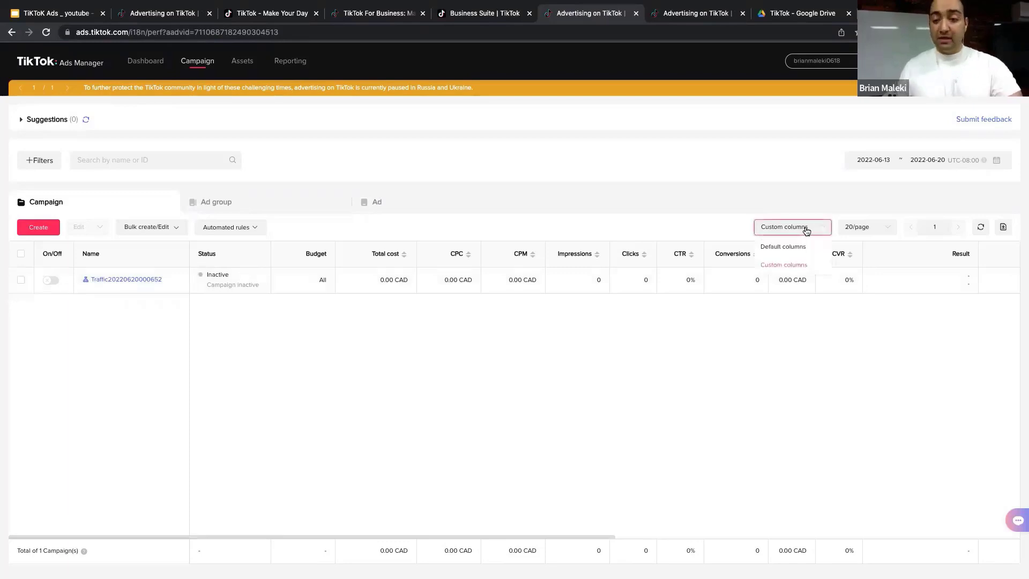
click(795, 264)
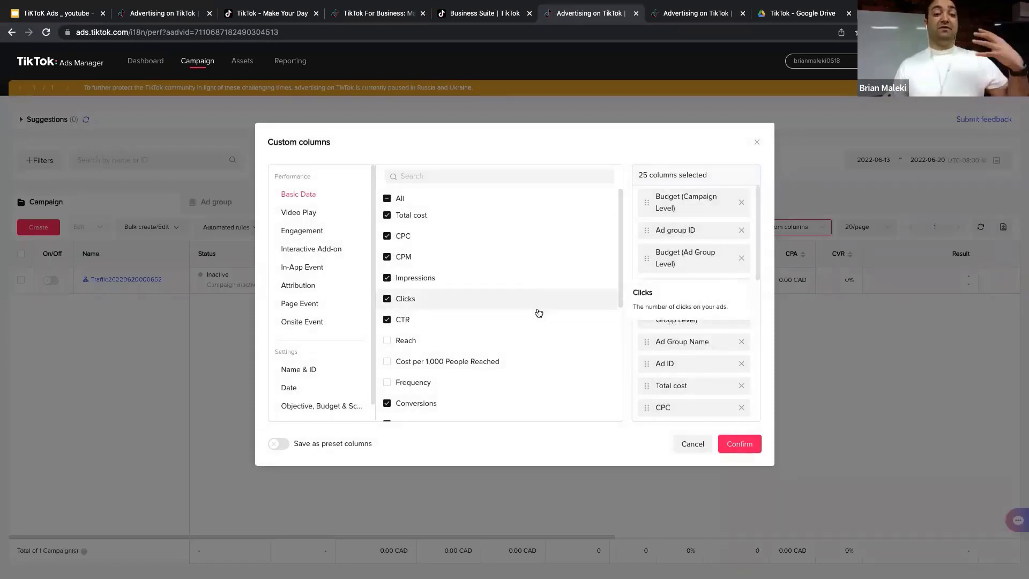
click(297, 215)
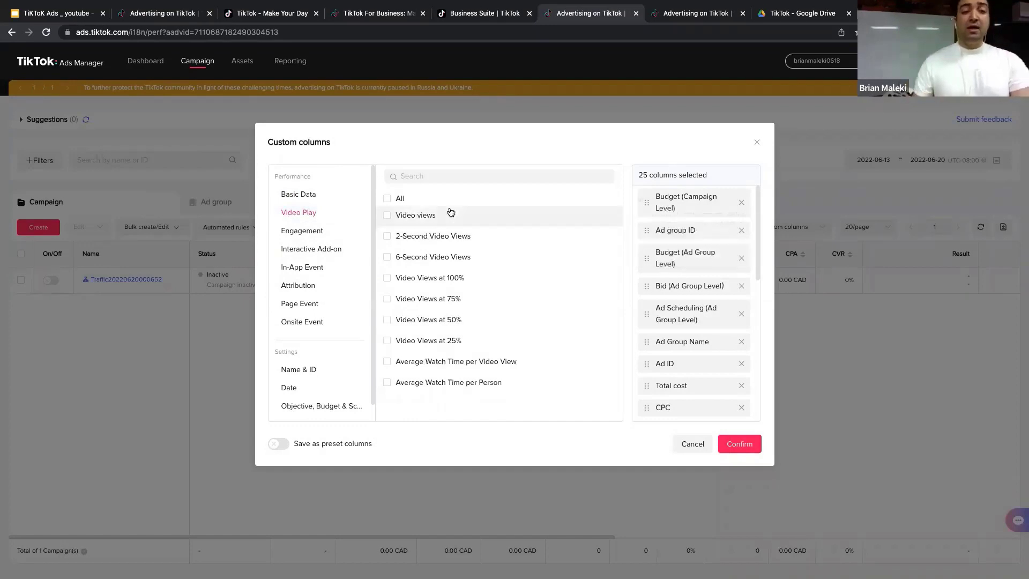
click(386, 236)
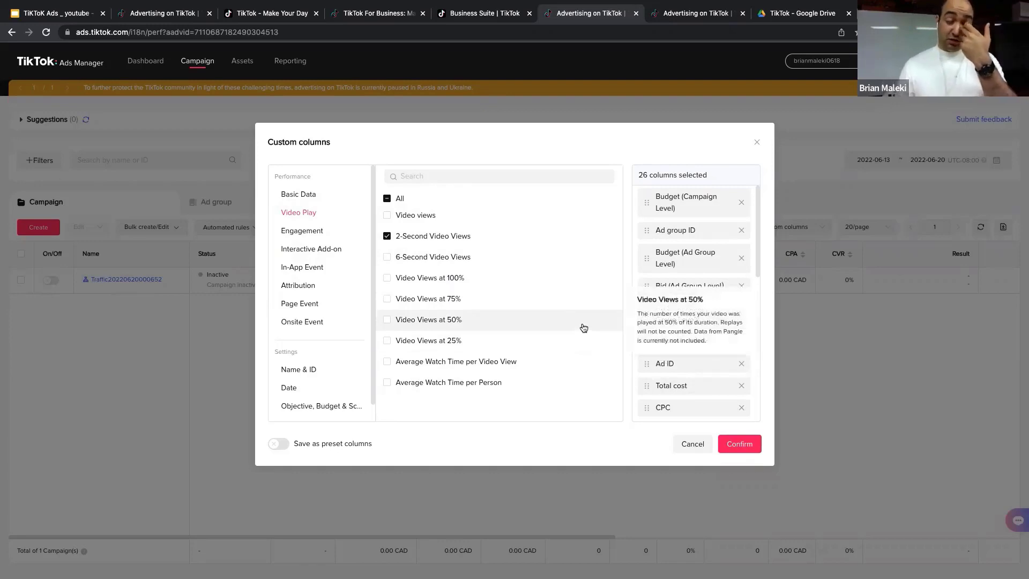
click(691, 444)
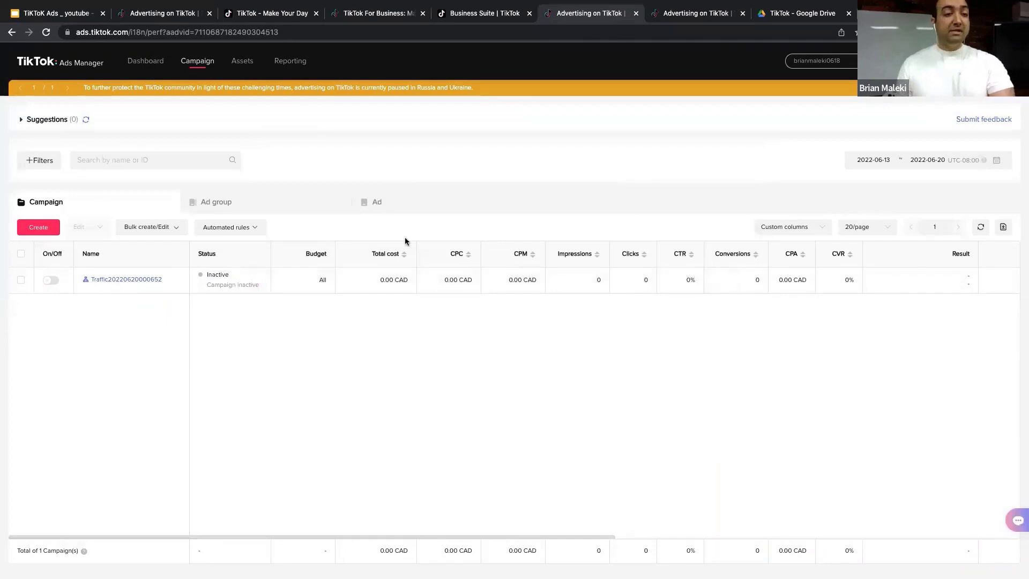
Switch to the TikTok Ads presentation in Google Slides, present the TikTok Pixel slide full screen and end the slideshow
click(481, 16)
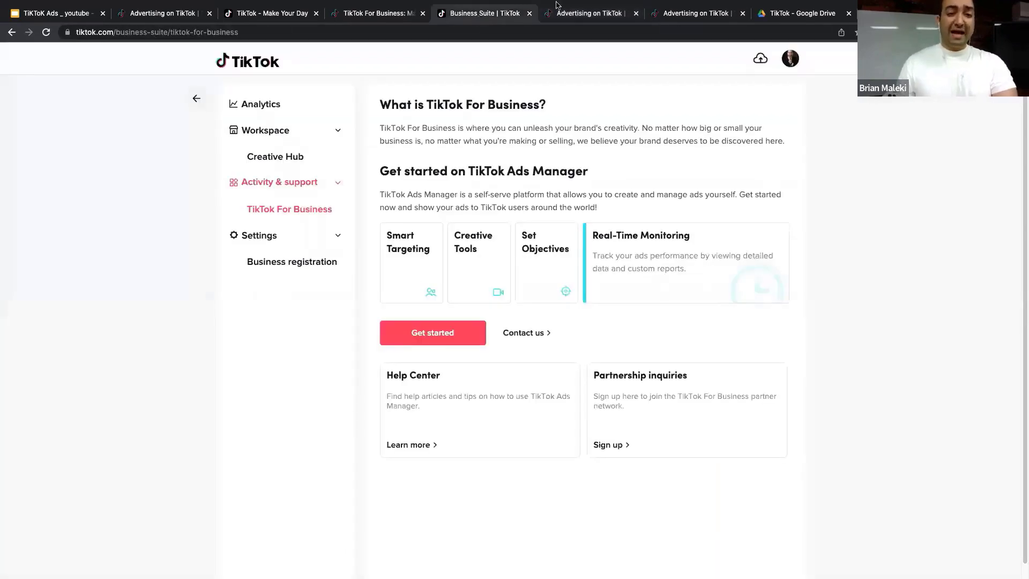
click(78, 14)
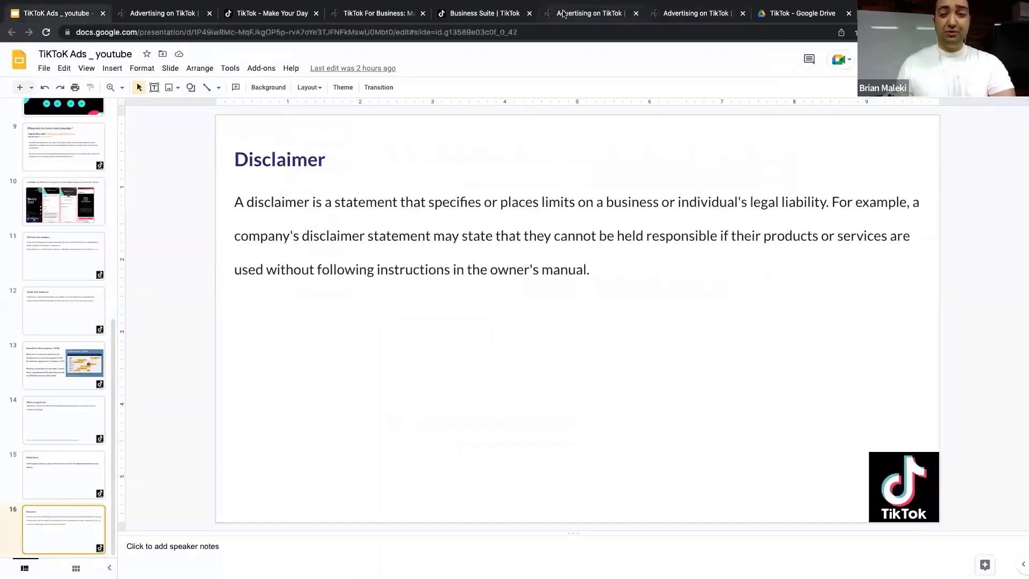
click(565, 13)
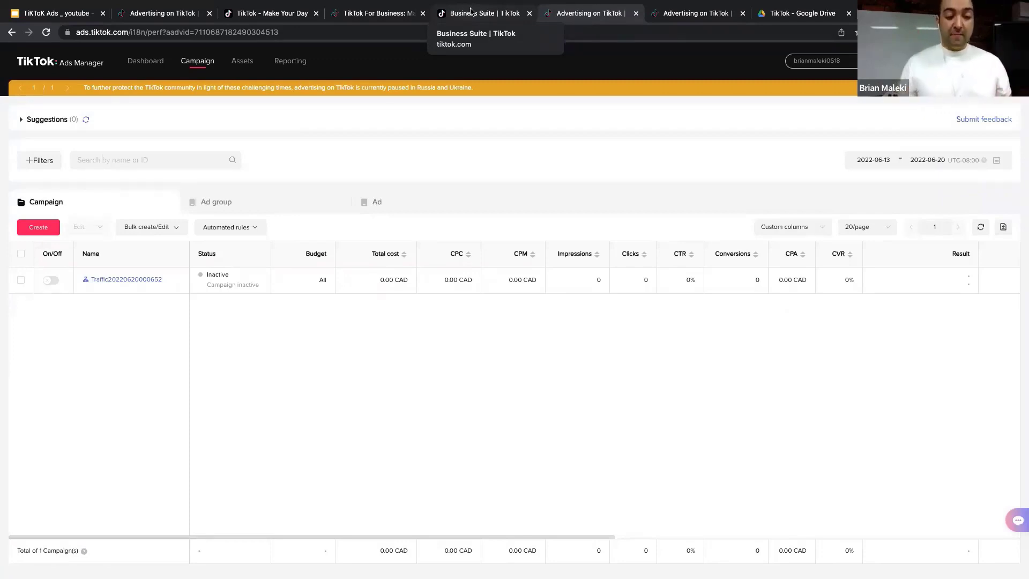
click(63, 22)
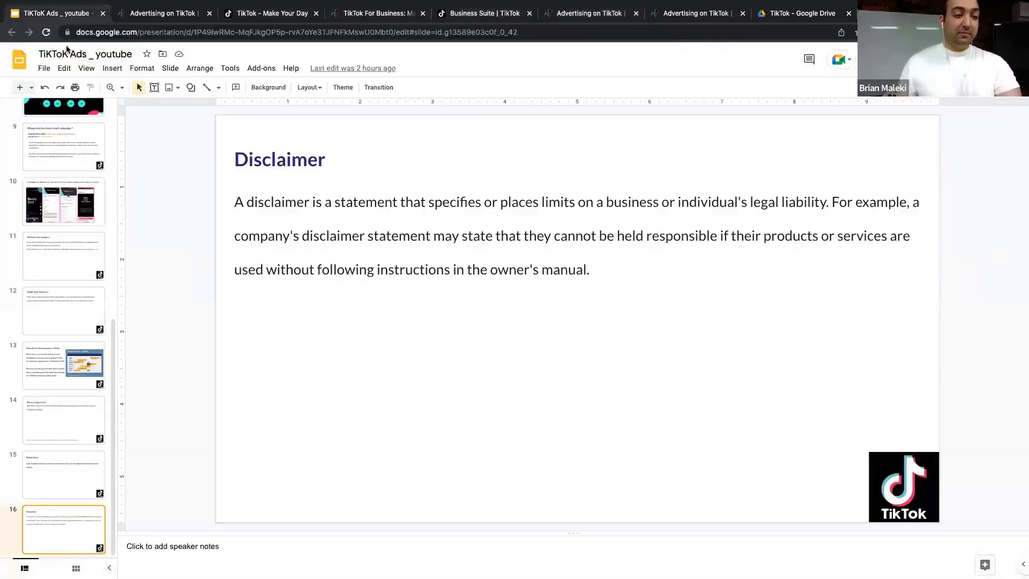
click(44, 420)
click(47, 459)
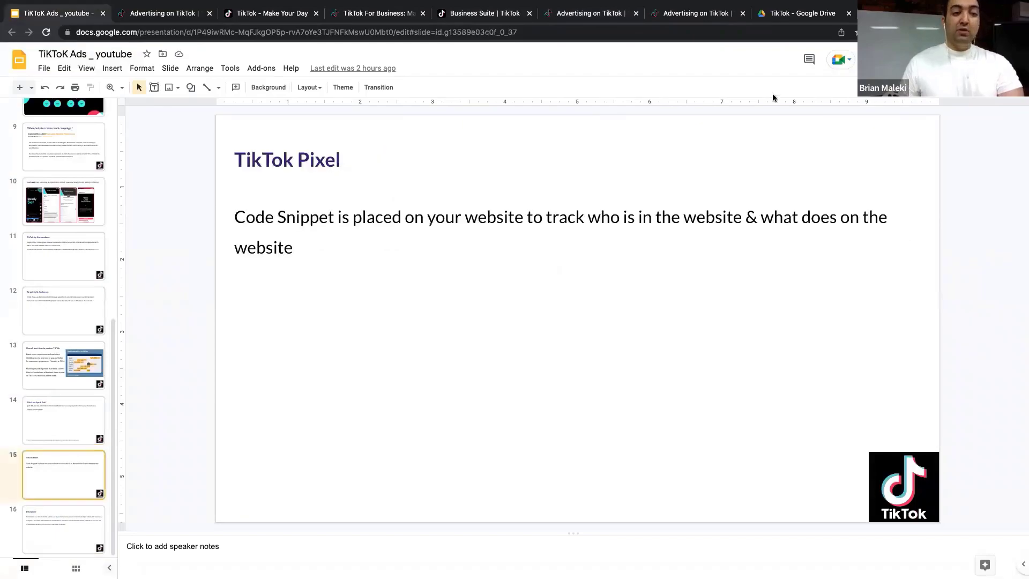
click(884, 59)
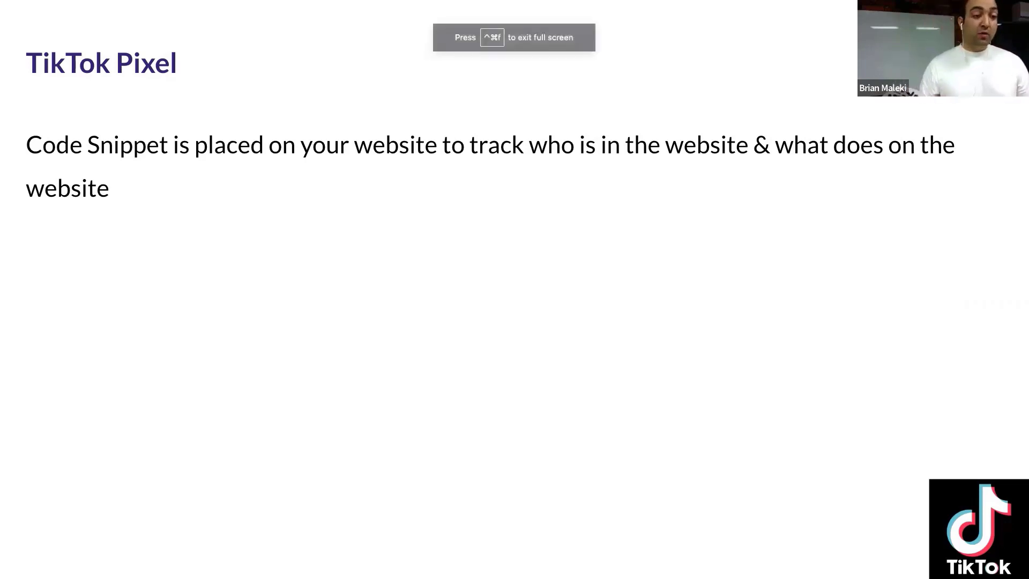
key(Escape)
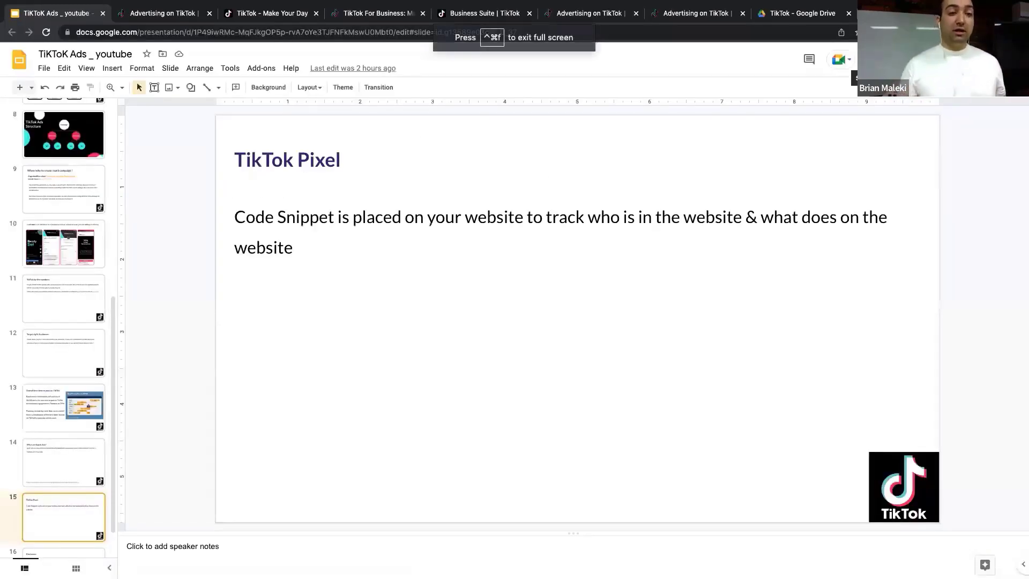
Return to the ad draft in TikTok Ads Manager and reopen the settings of its ad group
click(180, 14)
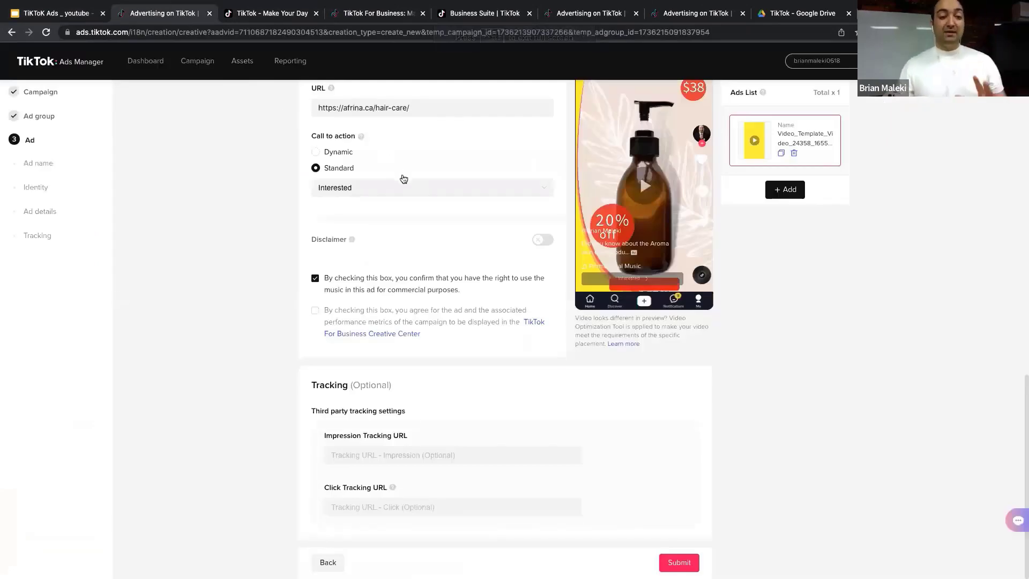
scroll(406, 173, up, 5)
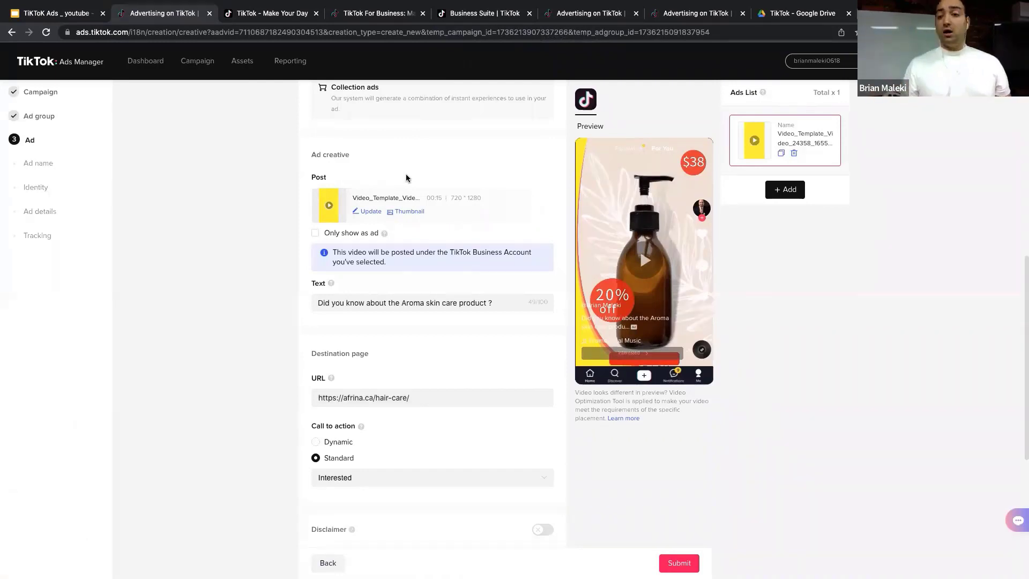
scroll(461, 174, up, 5)
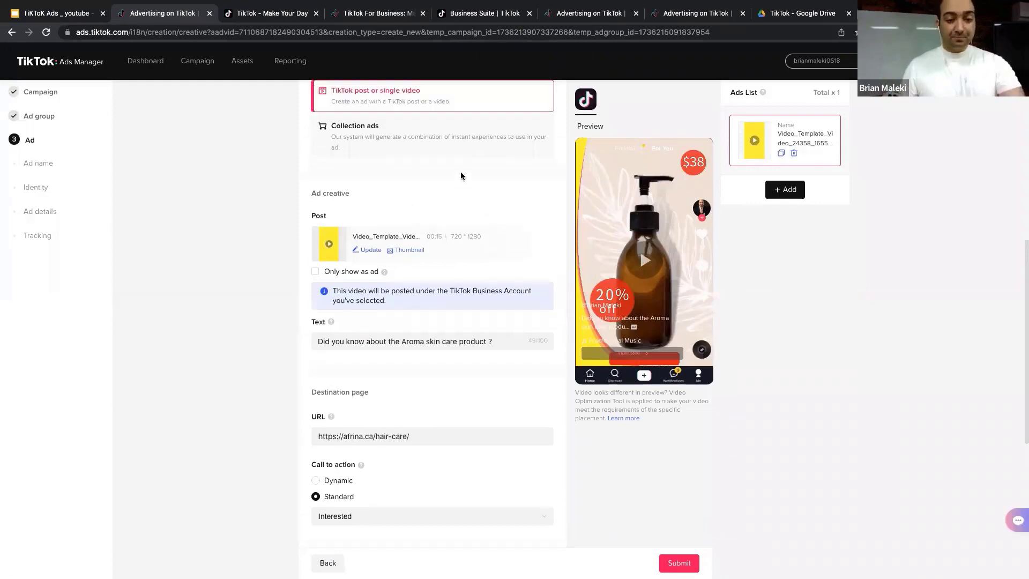
scroll(461, 176, up, 4)
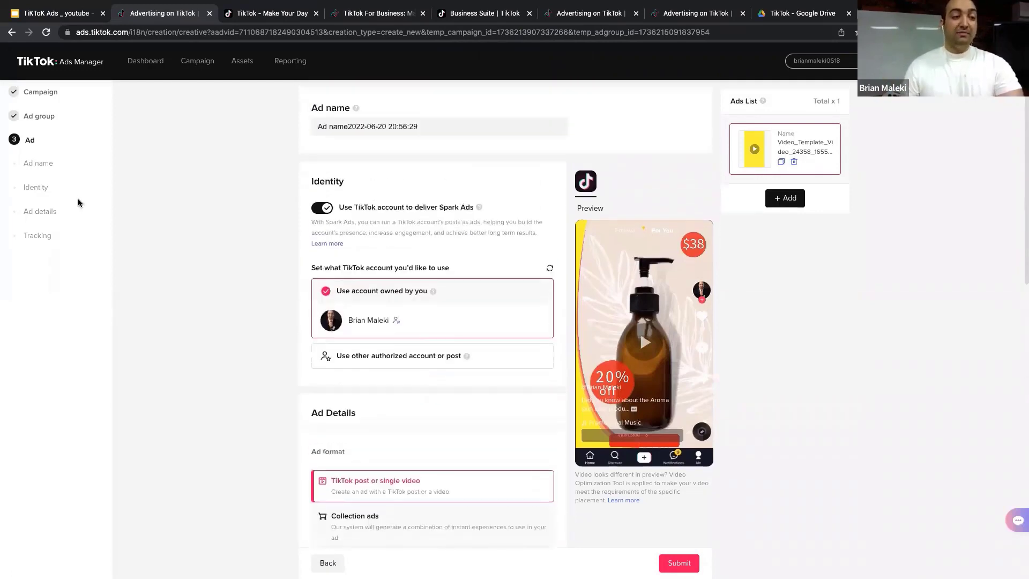
click(39, 119)
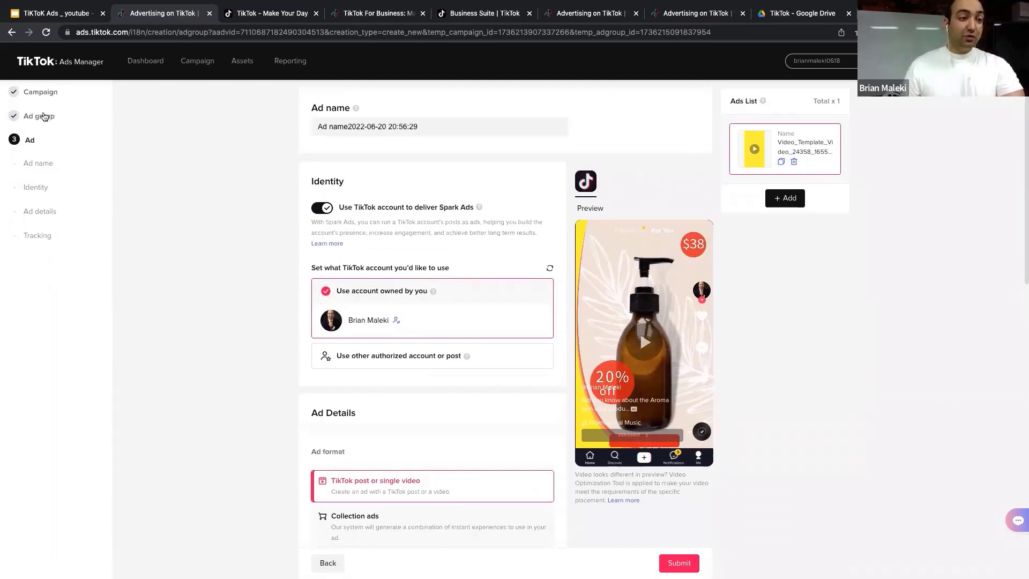
click(44, 116)
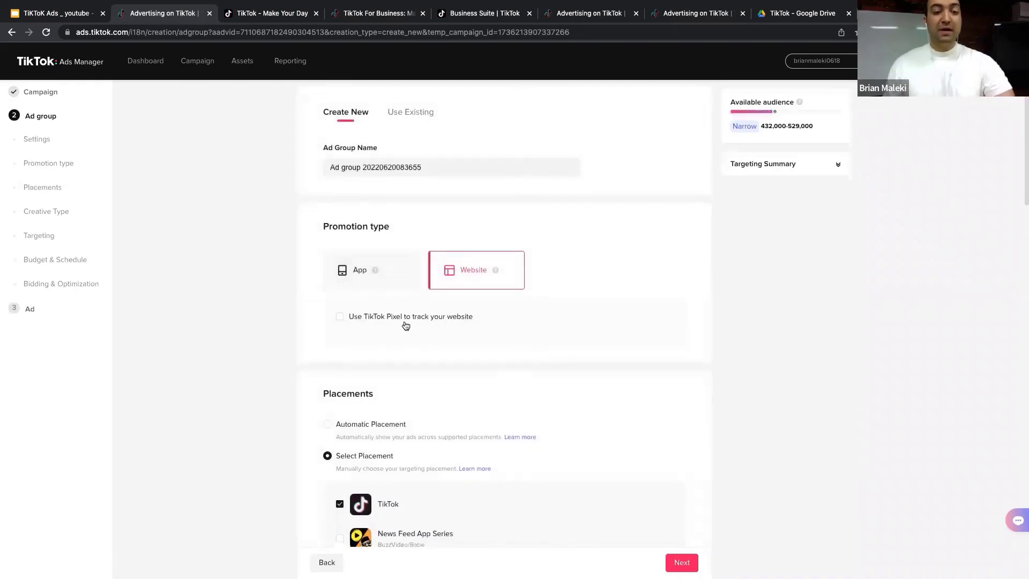
Enable Use TikTok Pixel to track your website in the ad group's promotion type and check the available pixels
click(340, 317)
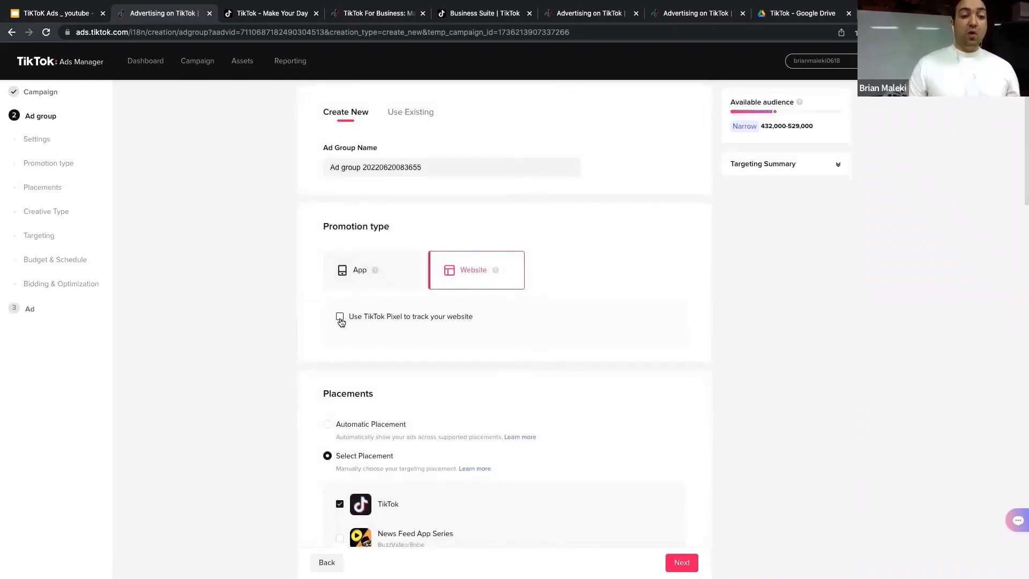
click(383, 336)
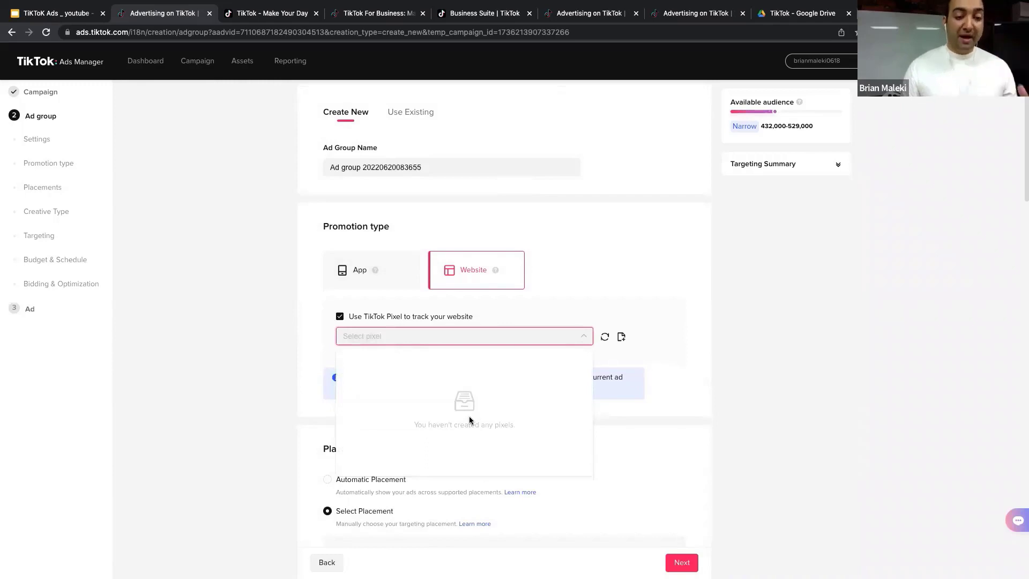
click(740, 263)
Switch to the campaign list page, go to the Events Manager and open the management page for Web Events
click(348, 16)
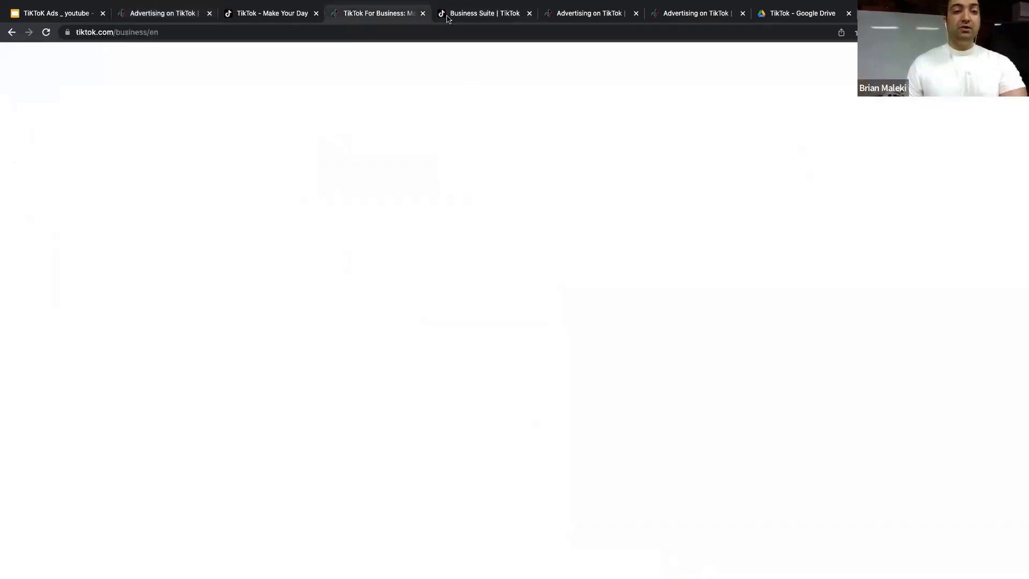
click(523, 12)
click(590, 13)
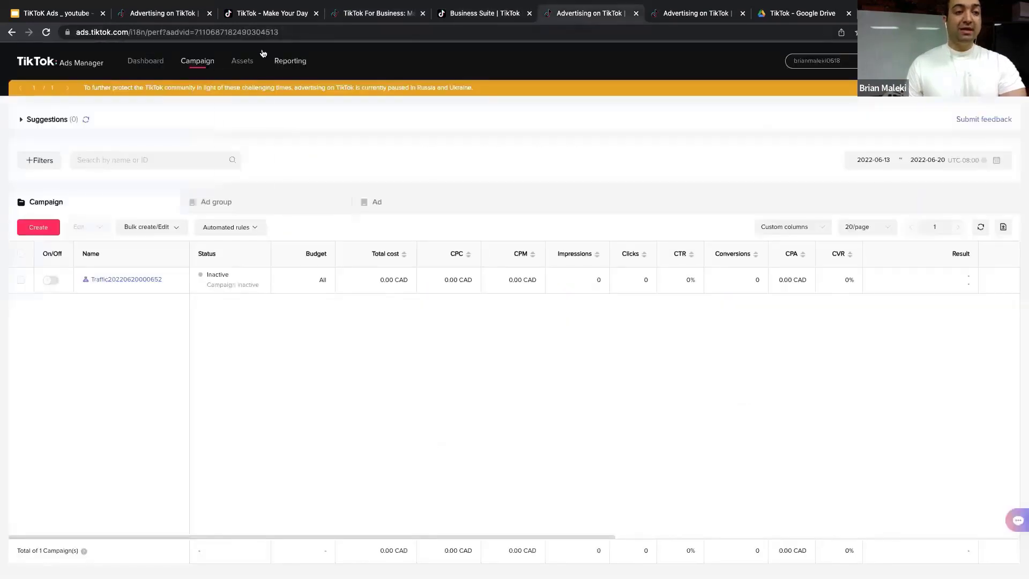
mouse_move(244, 61)
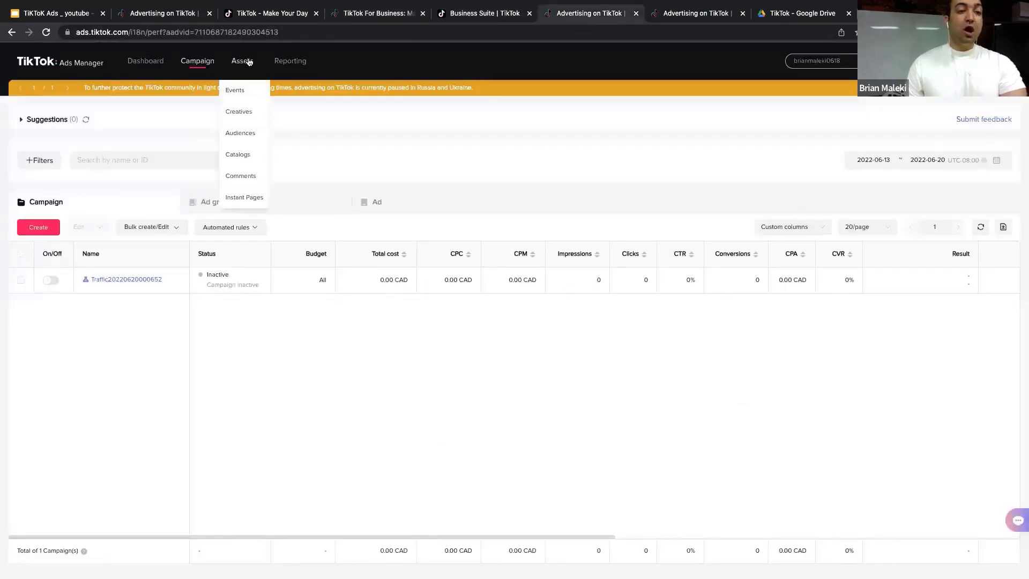
click(246, 92)
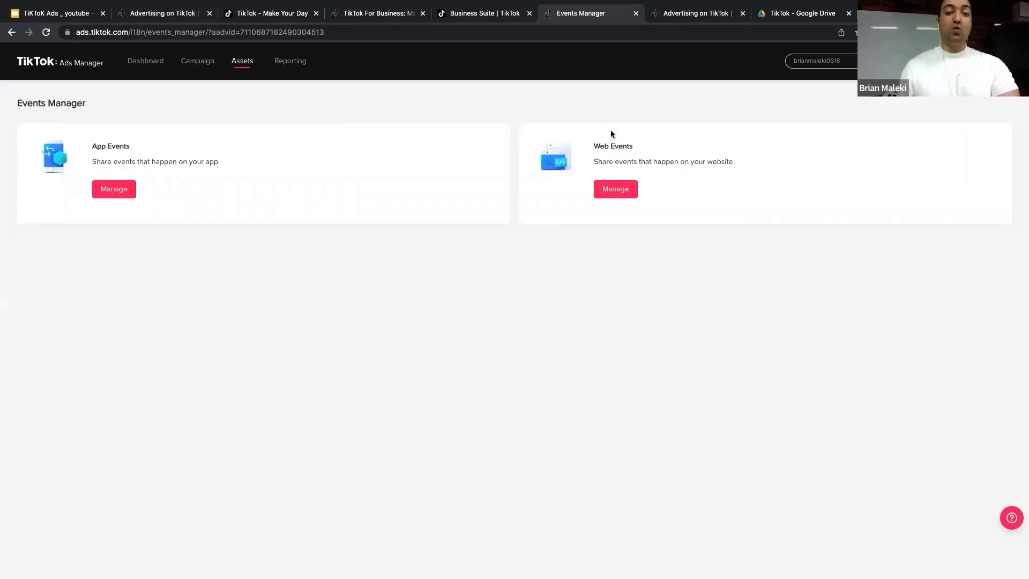
click(620, 194)
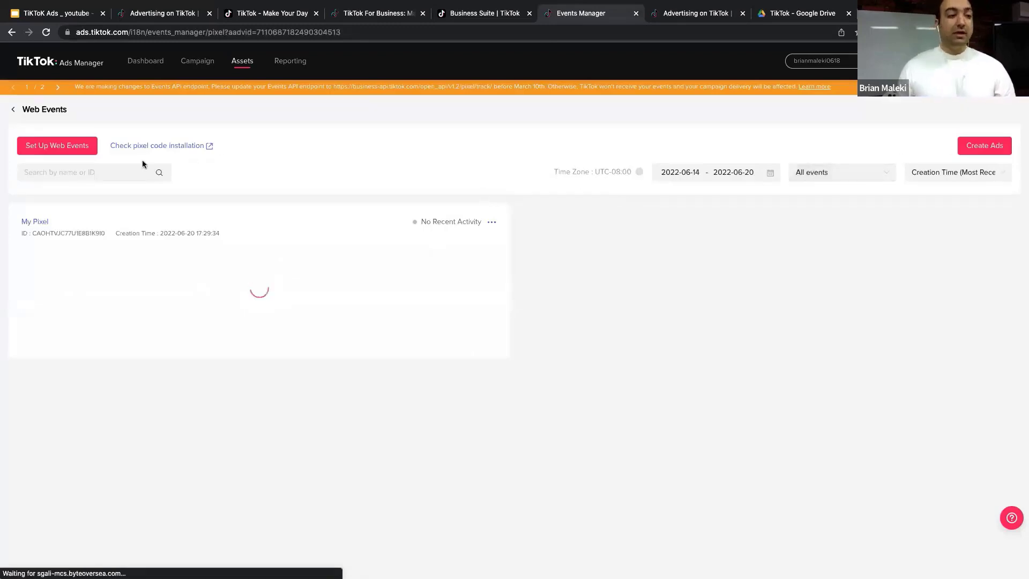
Start setting up web events with TikTok Pixel as the connection method and proceed to the pixel creation form
click(64, 148)
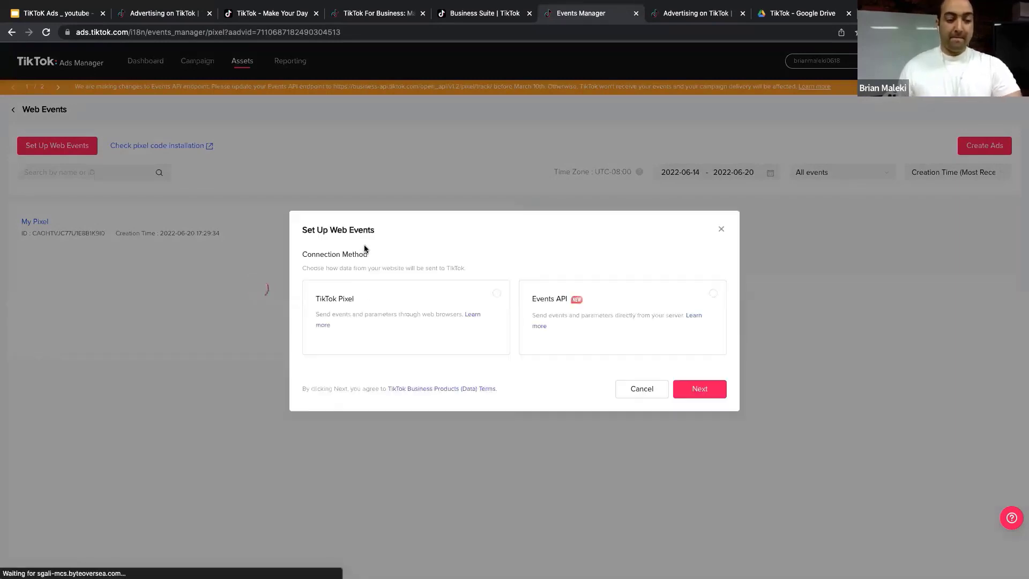
click(347, 304)
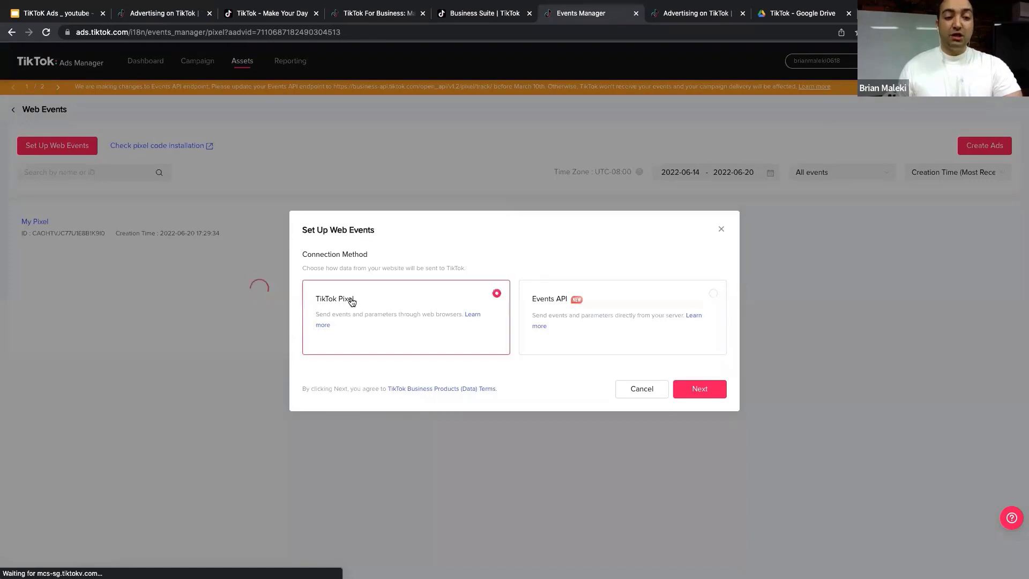
click(699, 390)
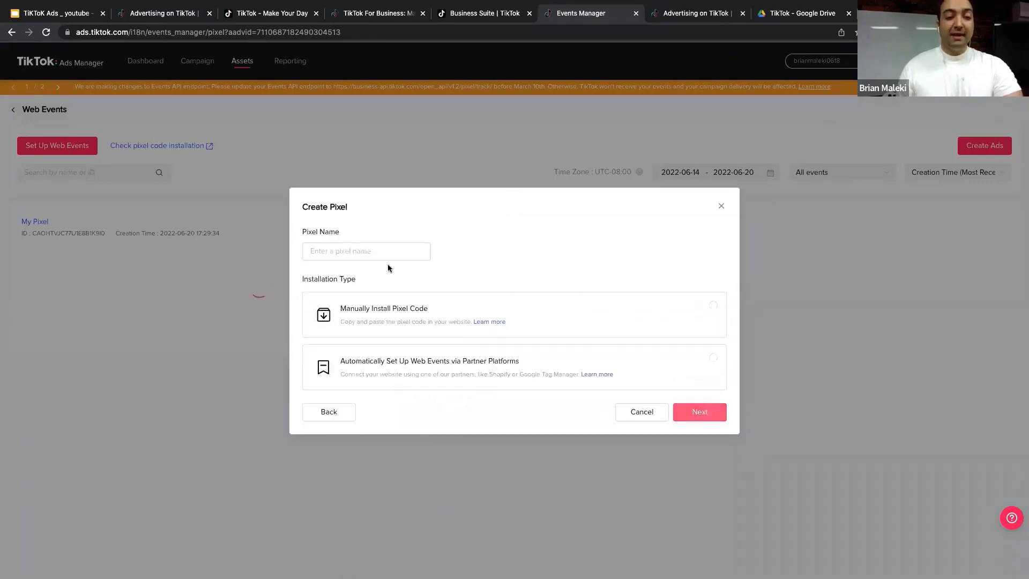
Create a pixel named Pixel 1 with manually installed pixel code and Standard Mode as the event setup method
click(381, 256)
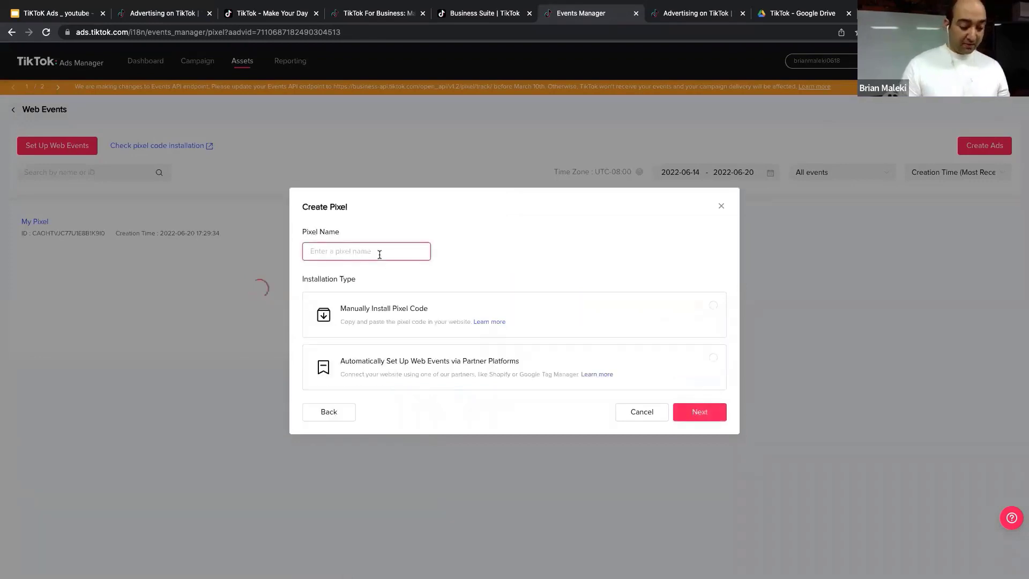
text(Pixel 1)
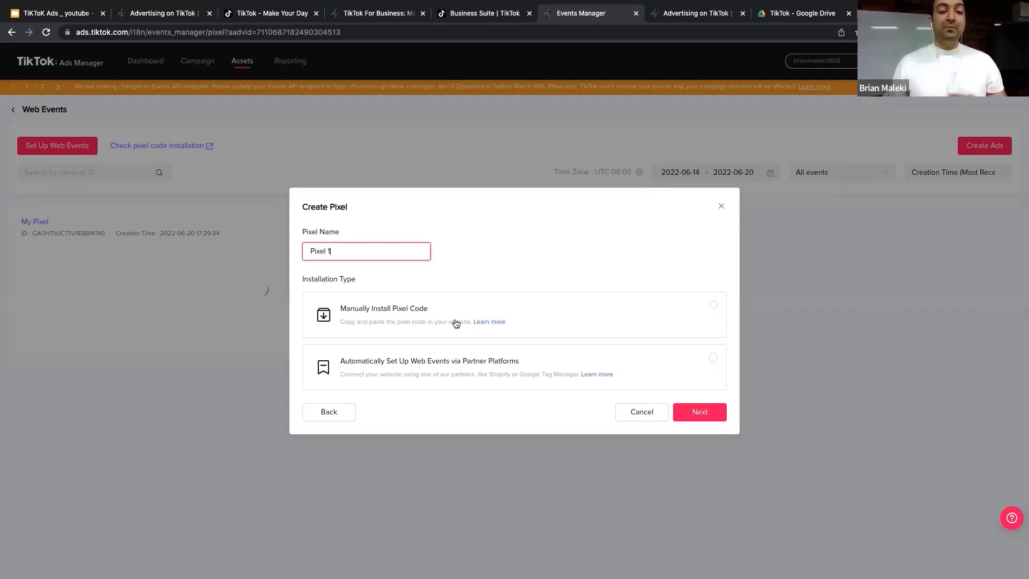
click(413, 310)
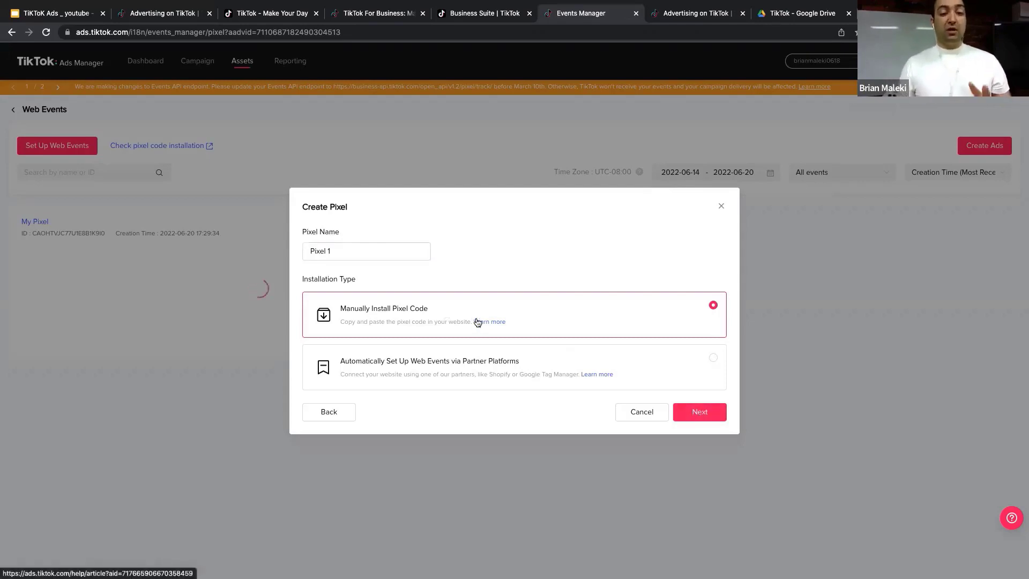
click(698, 417)
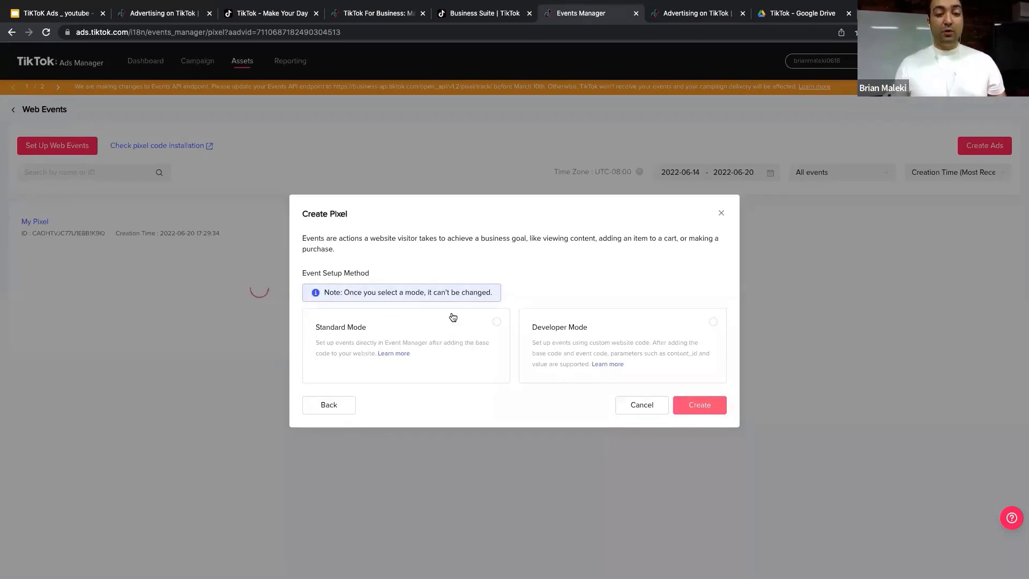
click(497, 322)
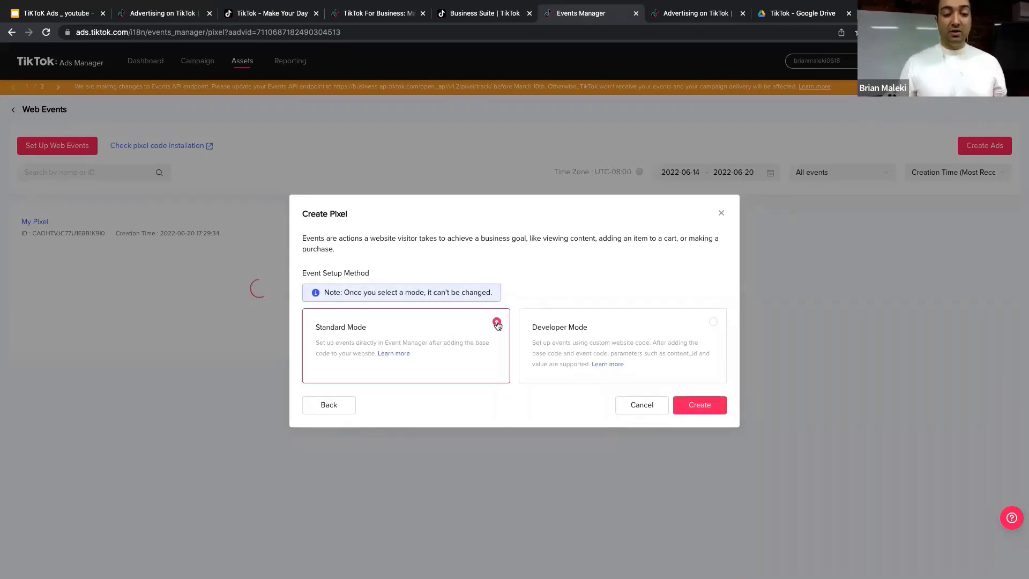
click(705, 405)
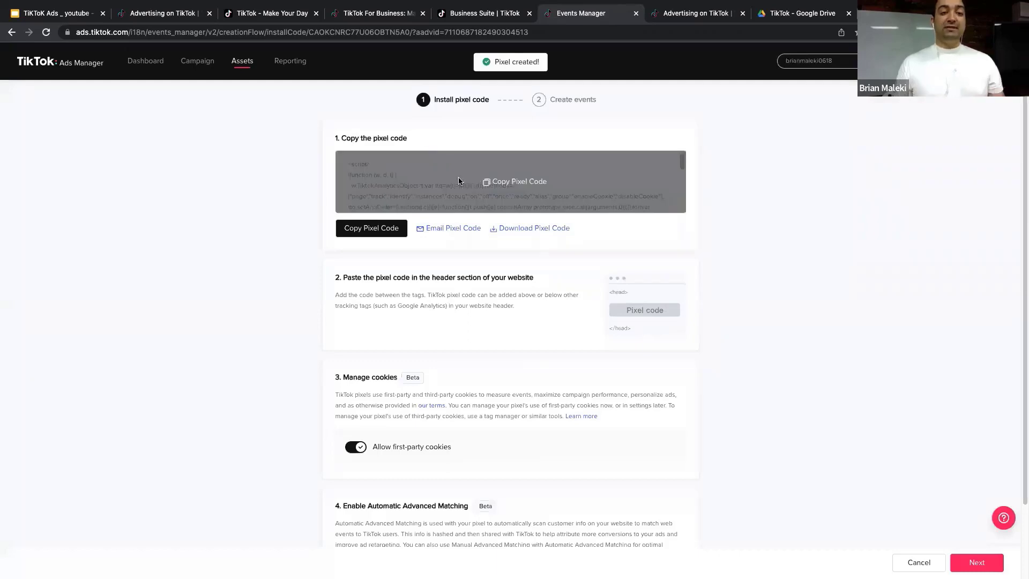
Copy the new pixel's code and review the cookie and Automatic Advanced Matching options of its installation
click(374, 229)
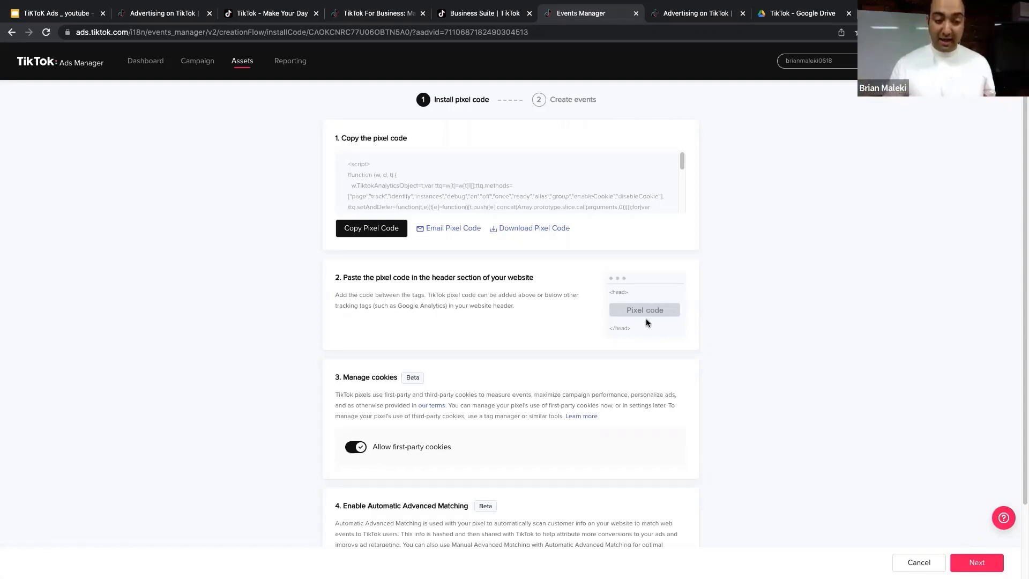
scroll(606, 317, down, 3)
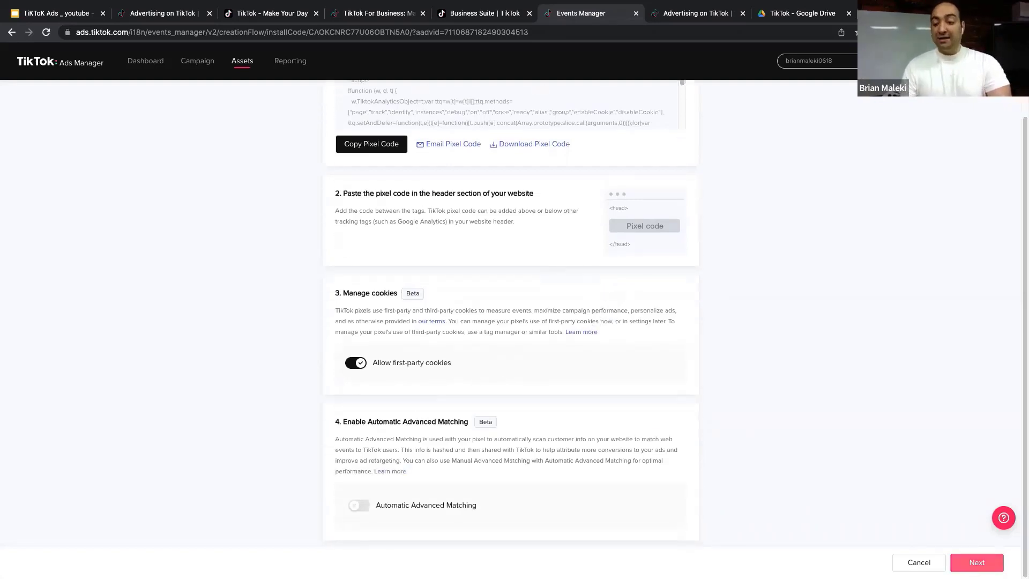
scroll(731, 390, up, 3)
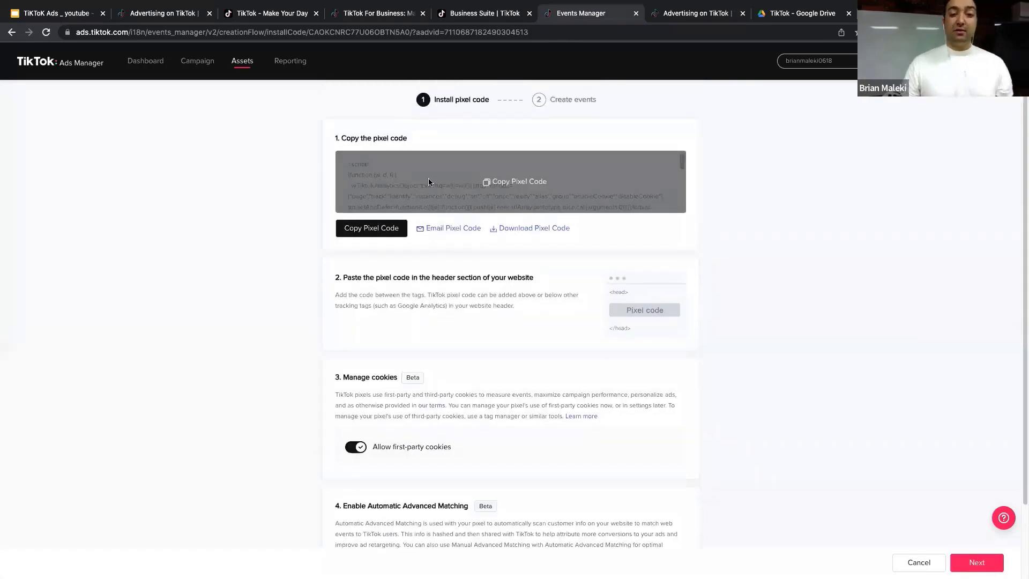
Check the form for emailing the pixel code to developers and close it without sending
click(455, 227)
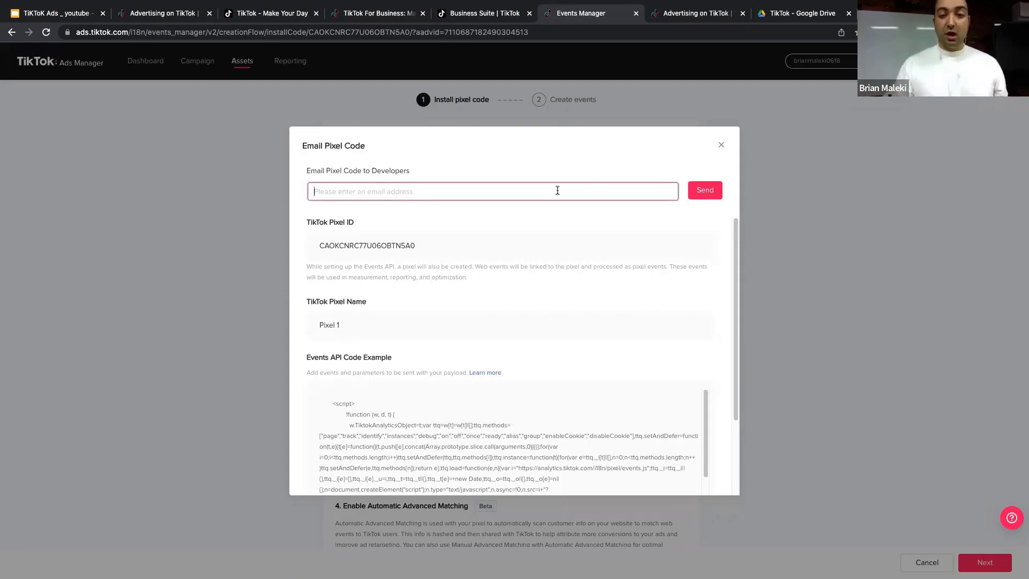
scroll(609, 336, down, 2)
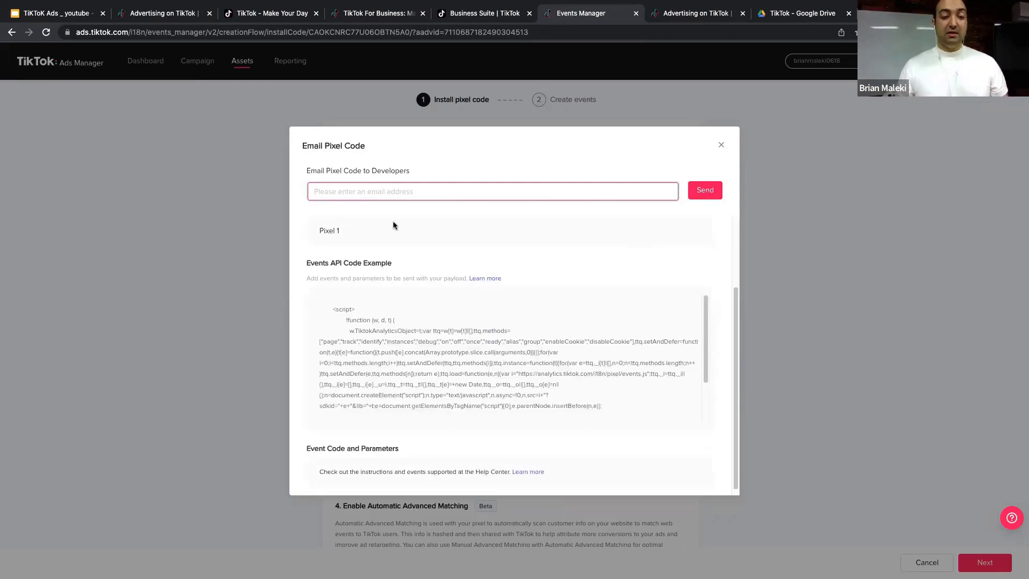
click(721, 144)
Return to the ad group settings of the ad draft and go to its promotion type and placements
click(488, 16)
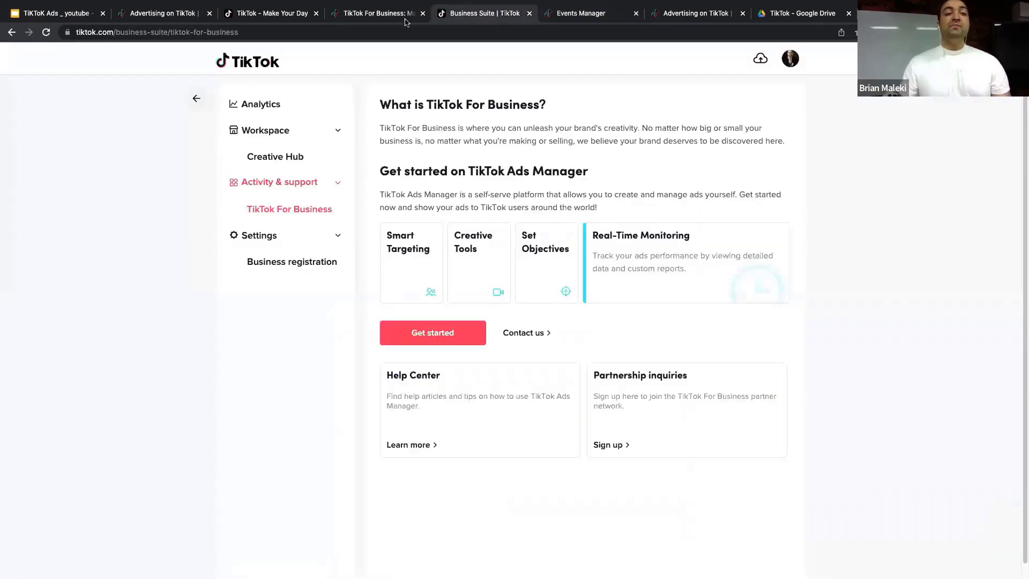
click(194, 15)
scroll(549, 143, down, 6)
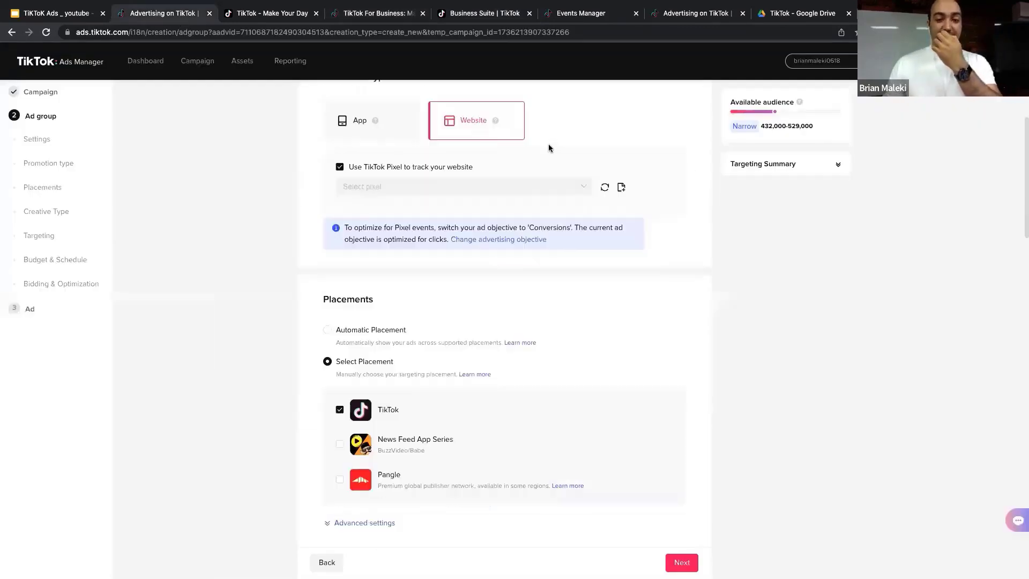